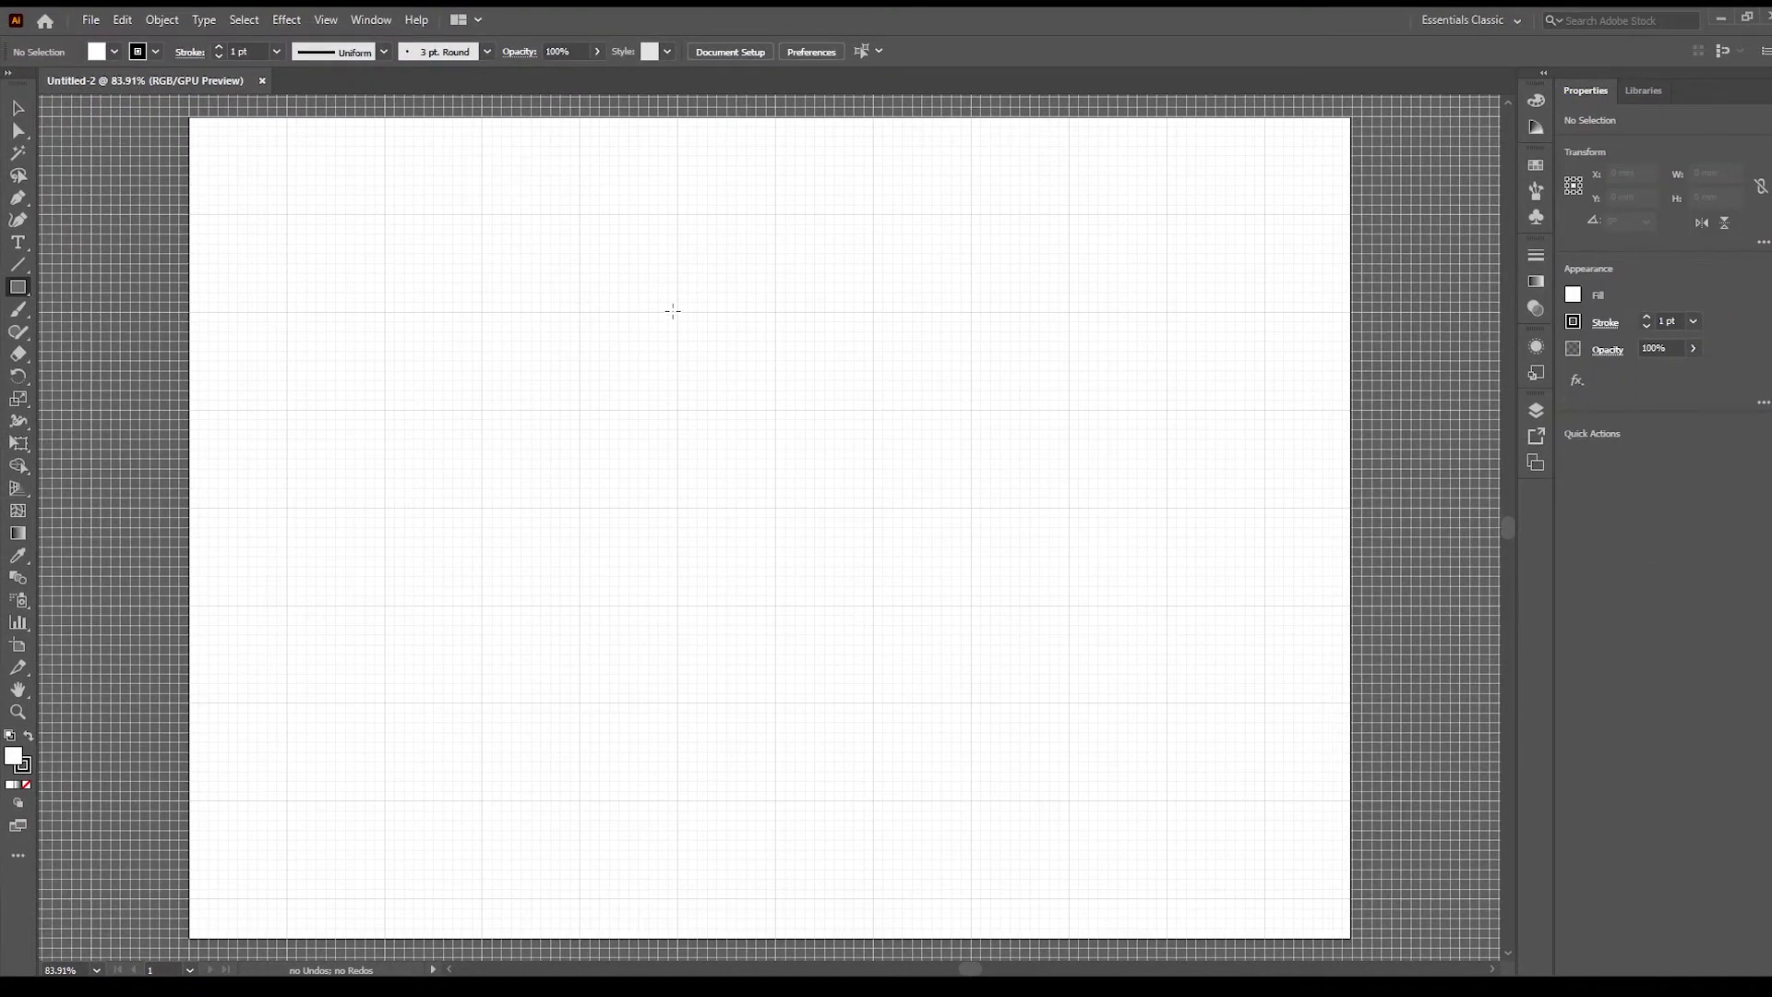
# - Draw a square about 50 mm wide on the upper part of the artboard and move it to about X 130.4, Y 77.9 mm
pyautogui.moveTo(673, 310); pyautogui.dragTo(868, 505)
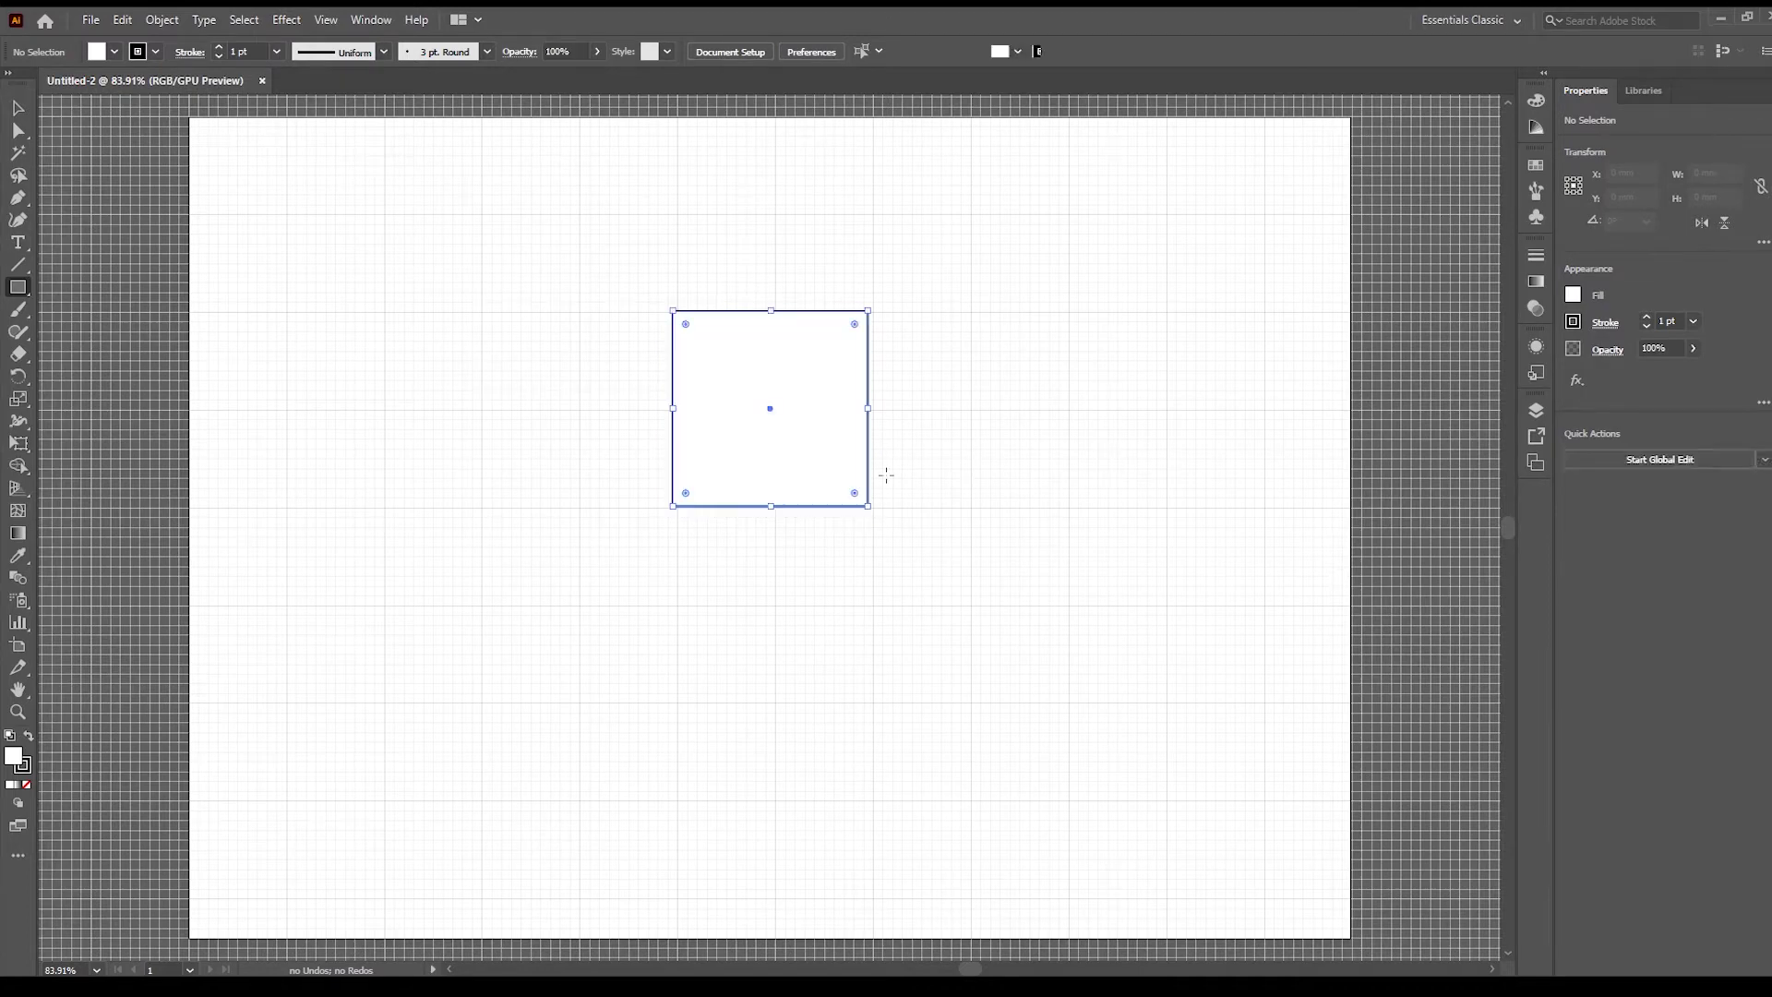
pyautogui.click(19, 109)
pyautogui.moveTo(703, 400); pyautogui.dragTo(633, 413)
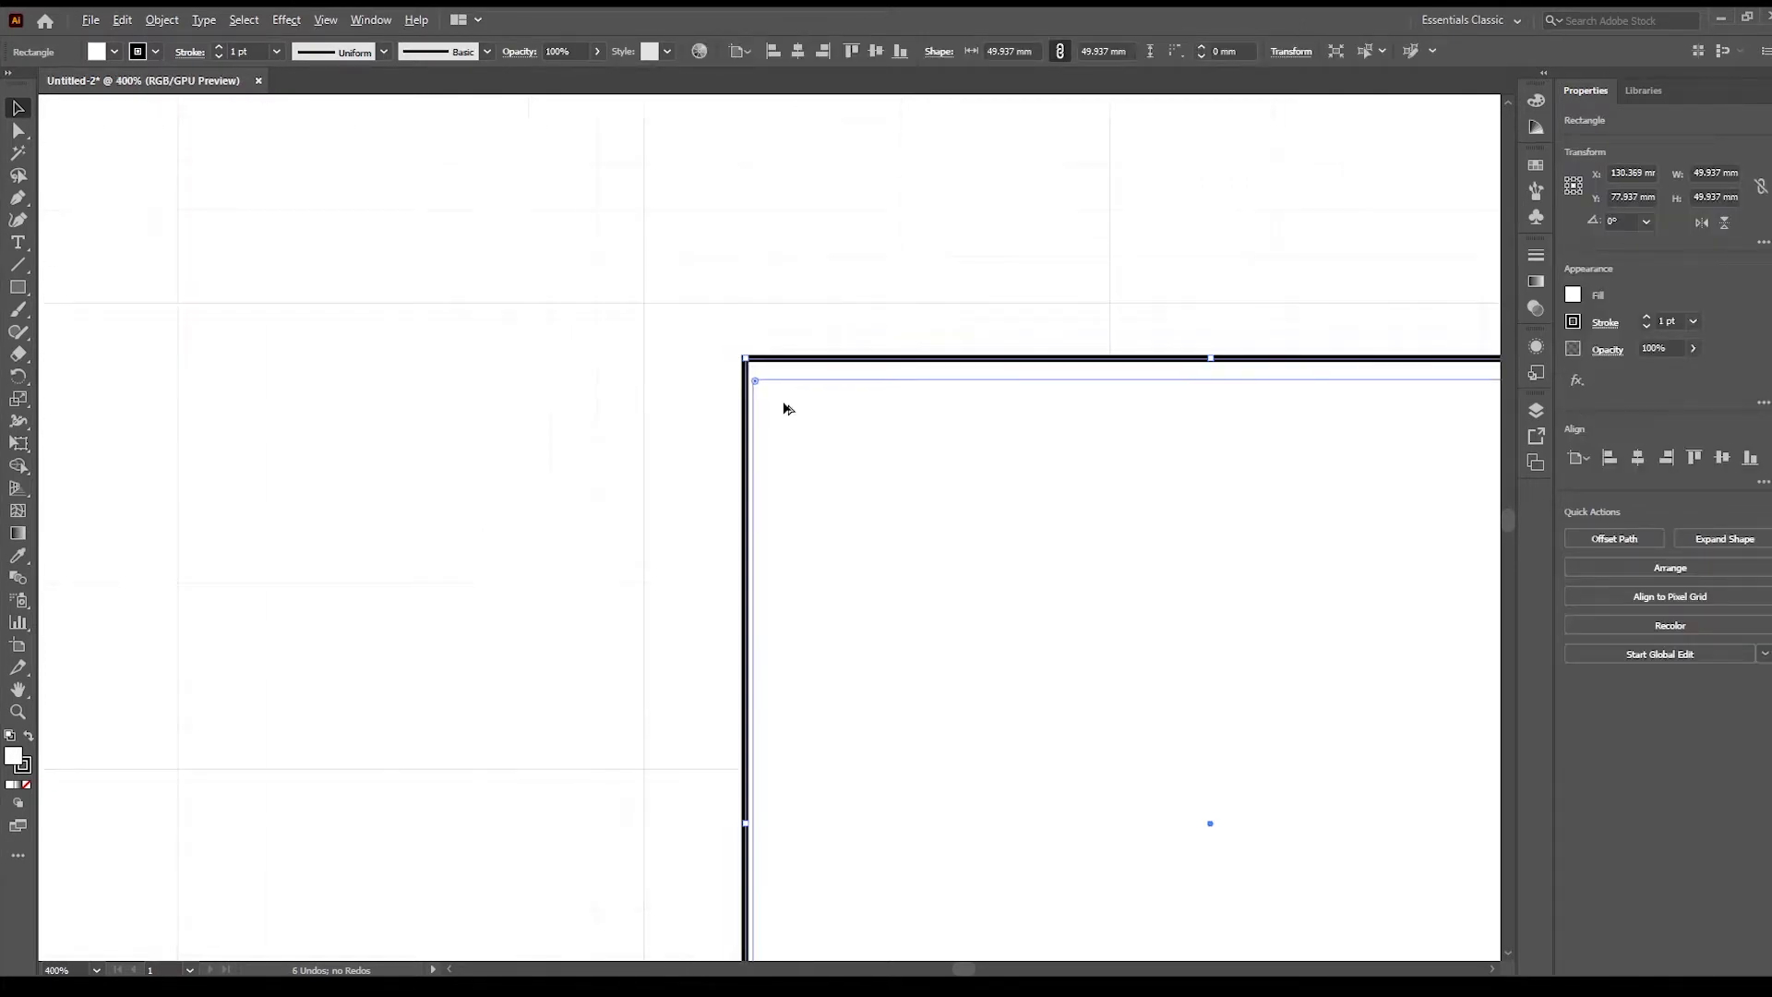
# - Move the square freely to about X 100.1, Y 67.5 mm and leave it selected
pyautogui.scroll(-4, 937, 478)
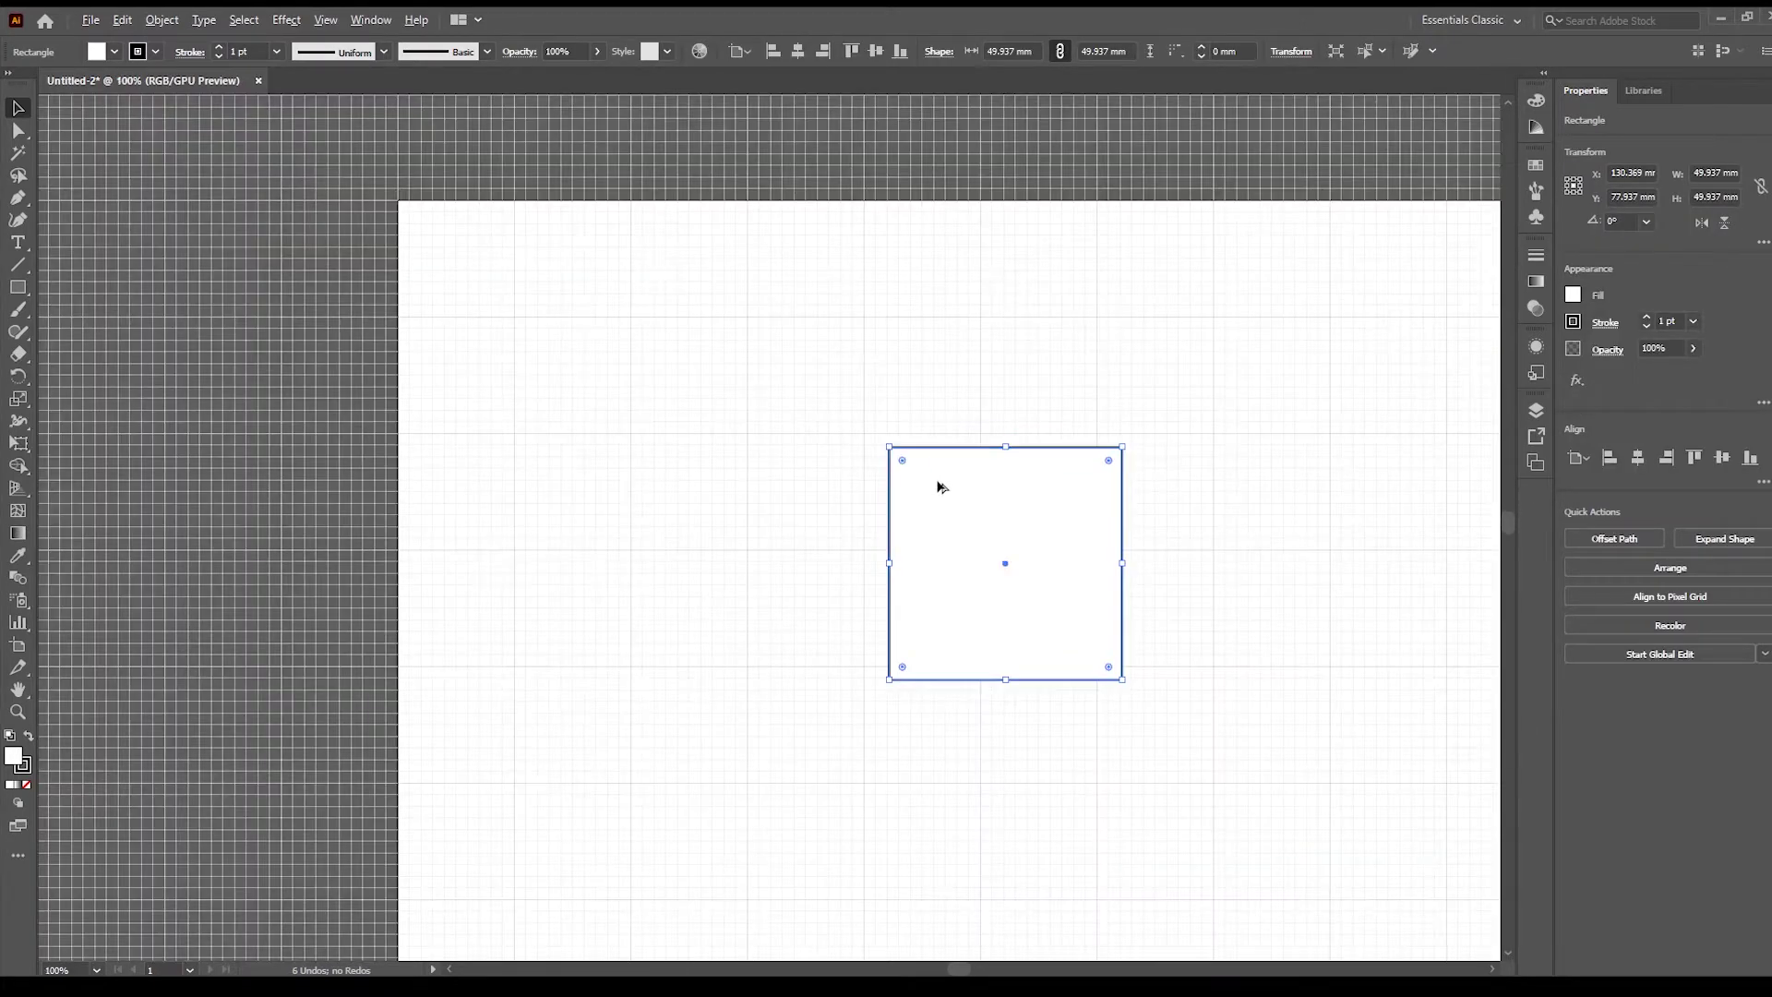
pyautogui.moveTo(990, 530); pyautogui.dragTo(859, 478)
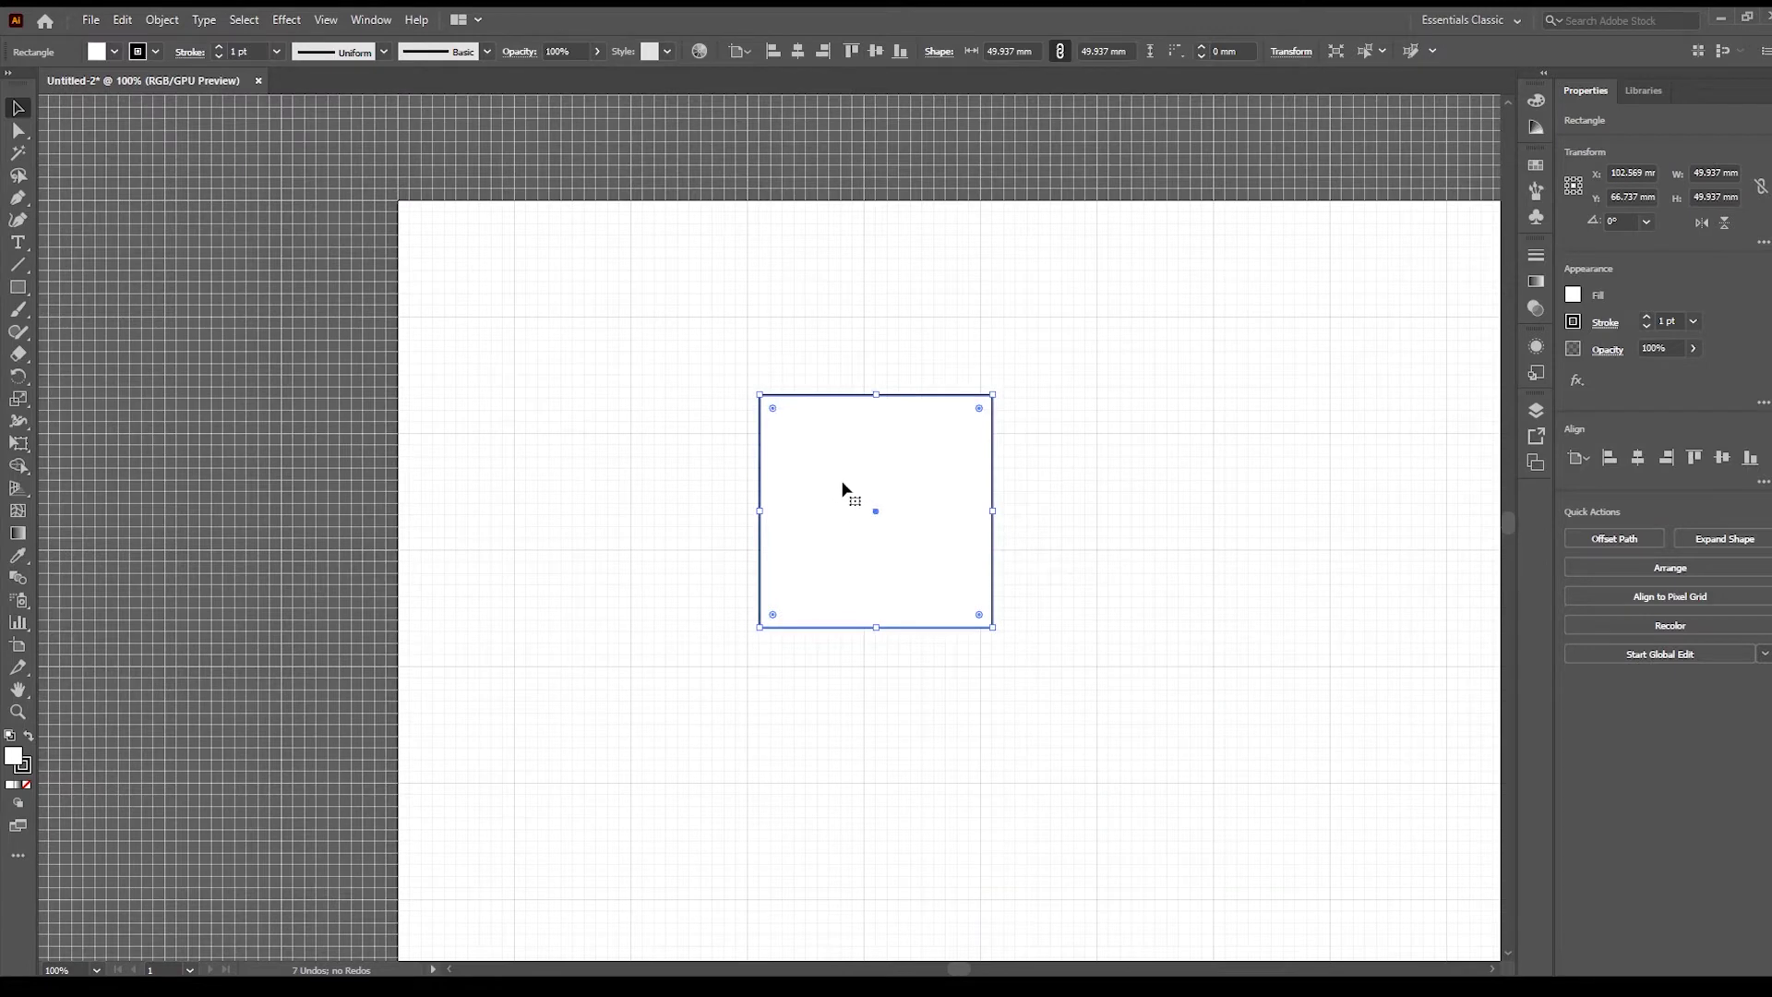
pyautogui.scroll(3, 812, 454)
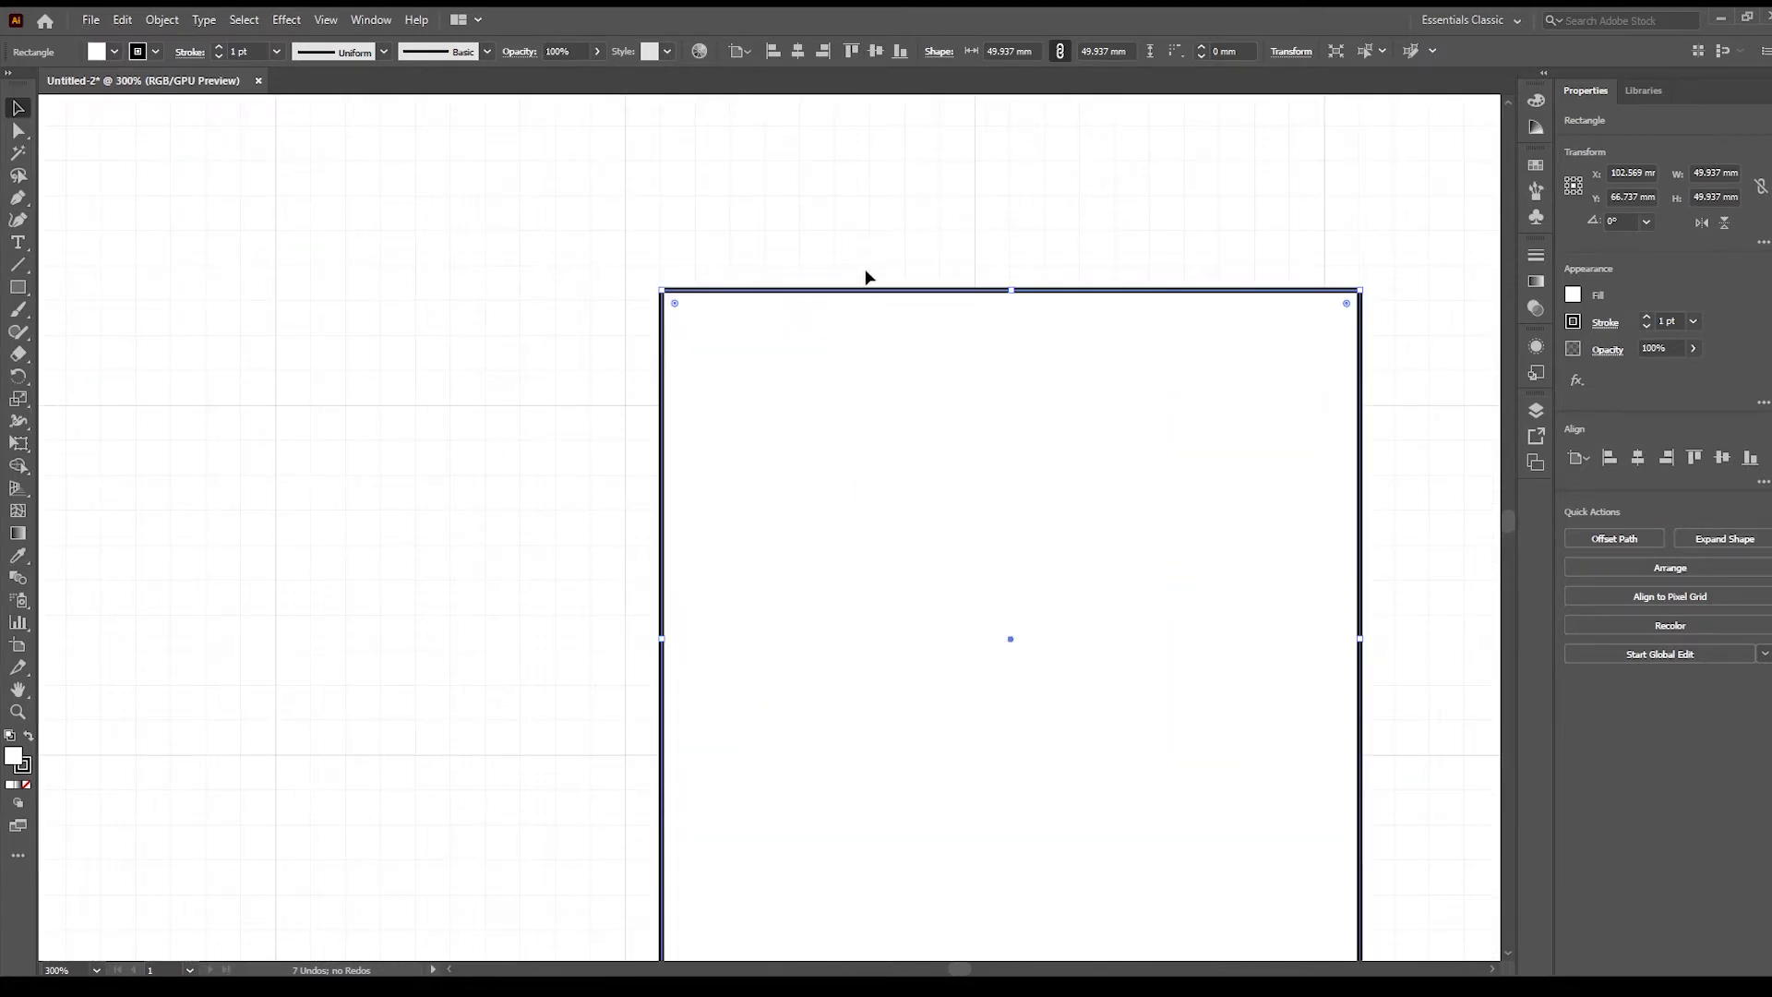
pyautogui.moveTo(790, 349); pyautogui.dragTo(755, 360)
pyautogui.scroll(-3, 930, 413)
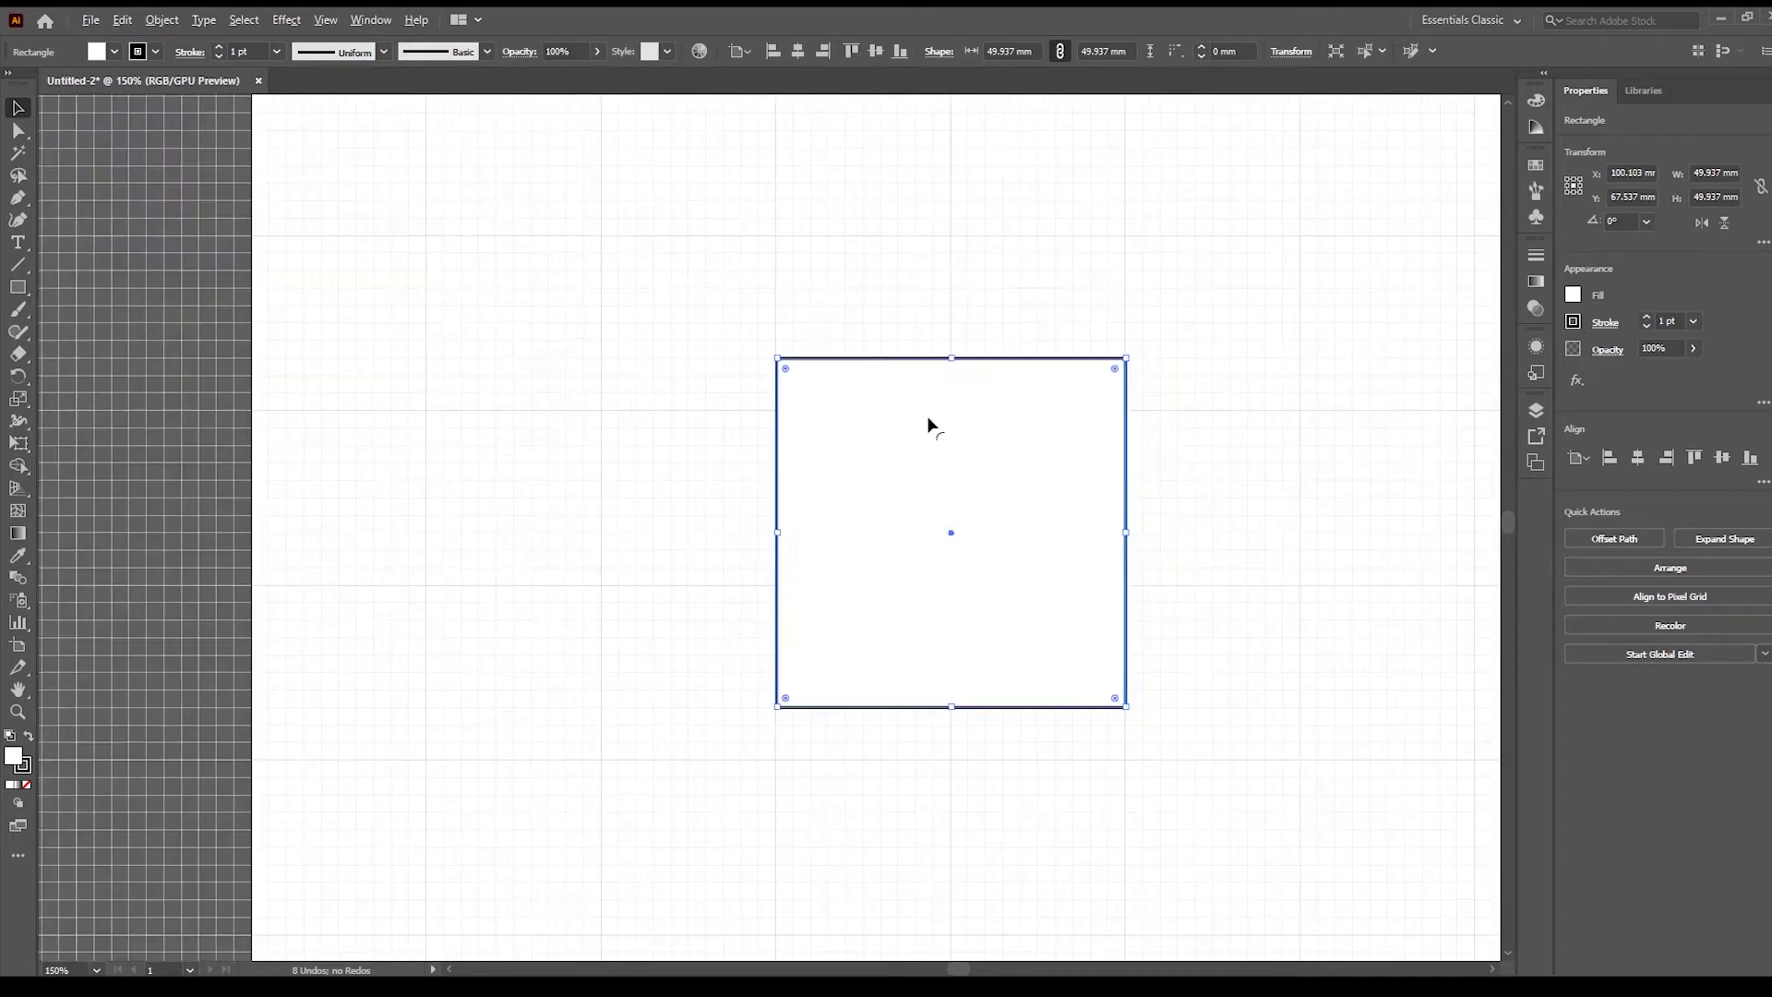
pyautogui.click(1202, 382)
pyautogui.click(991, 458)
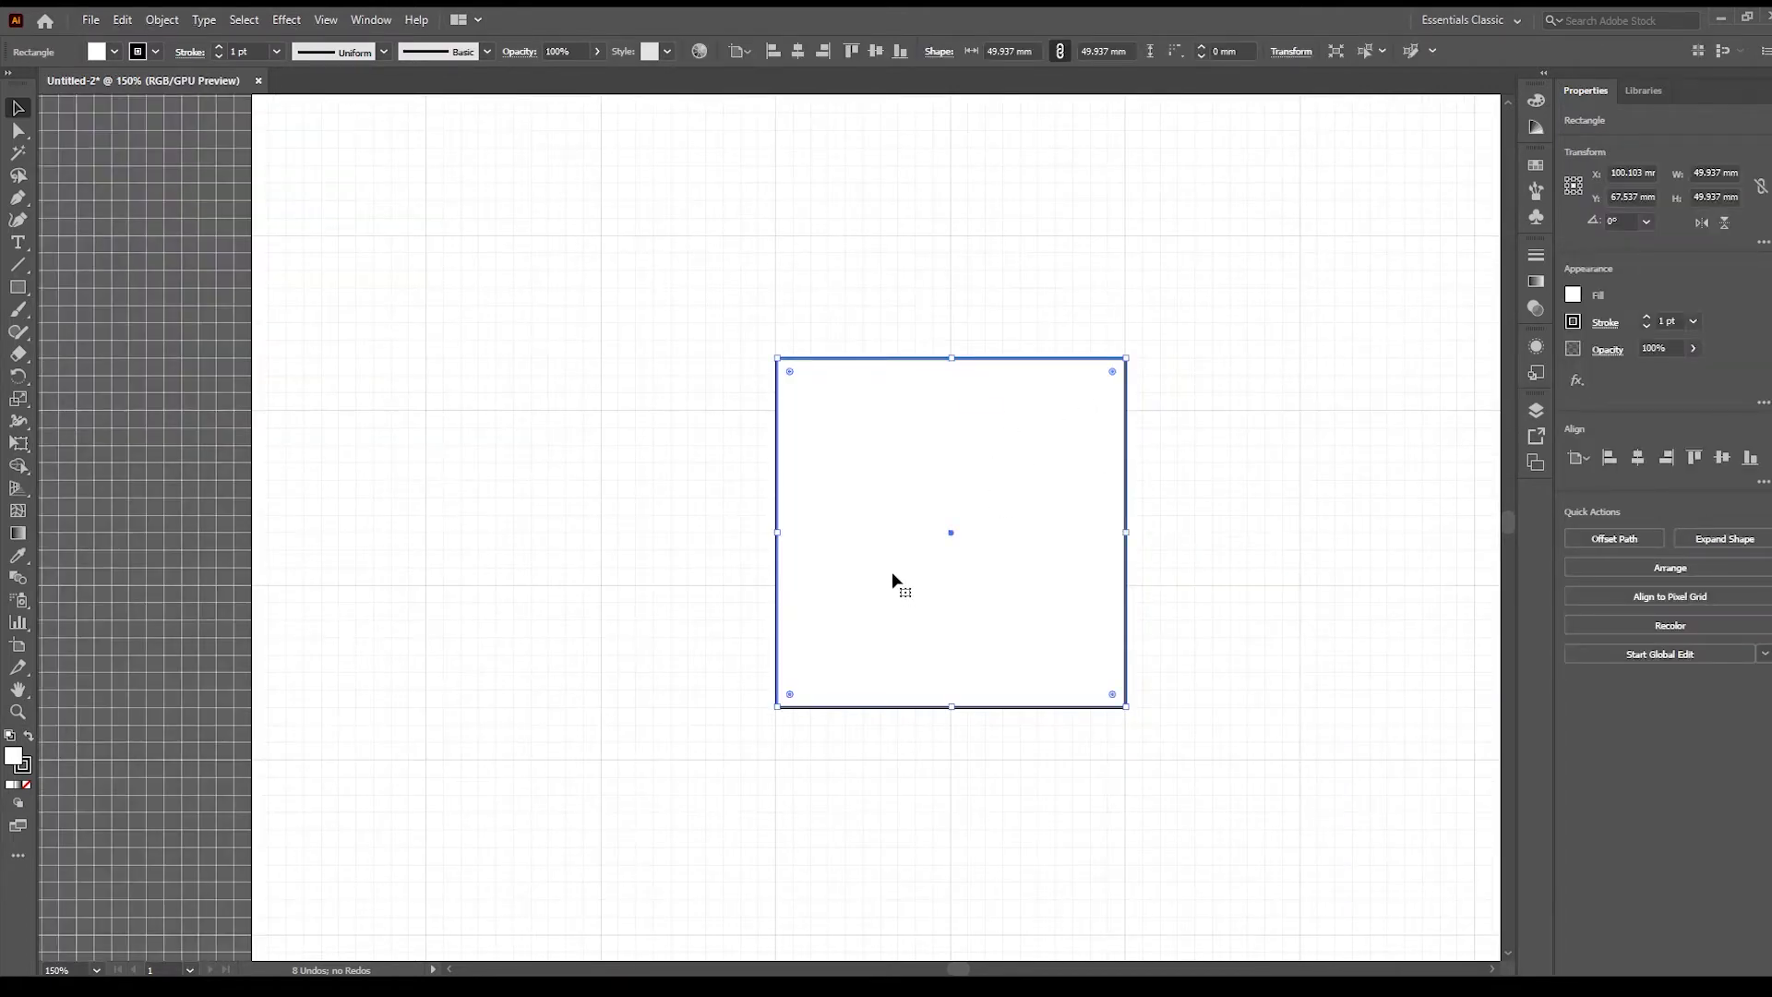
# - Deselect the square and turn on Snap to Grid for the document, keeping the grid shown
pyautogui.click(327, 18)
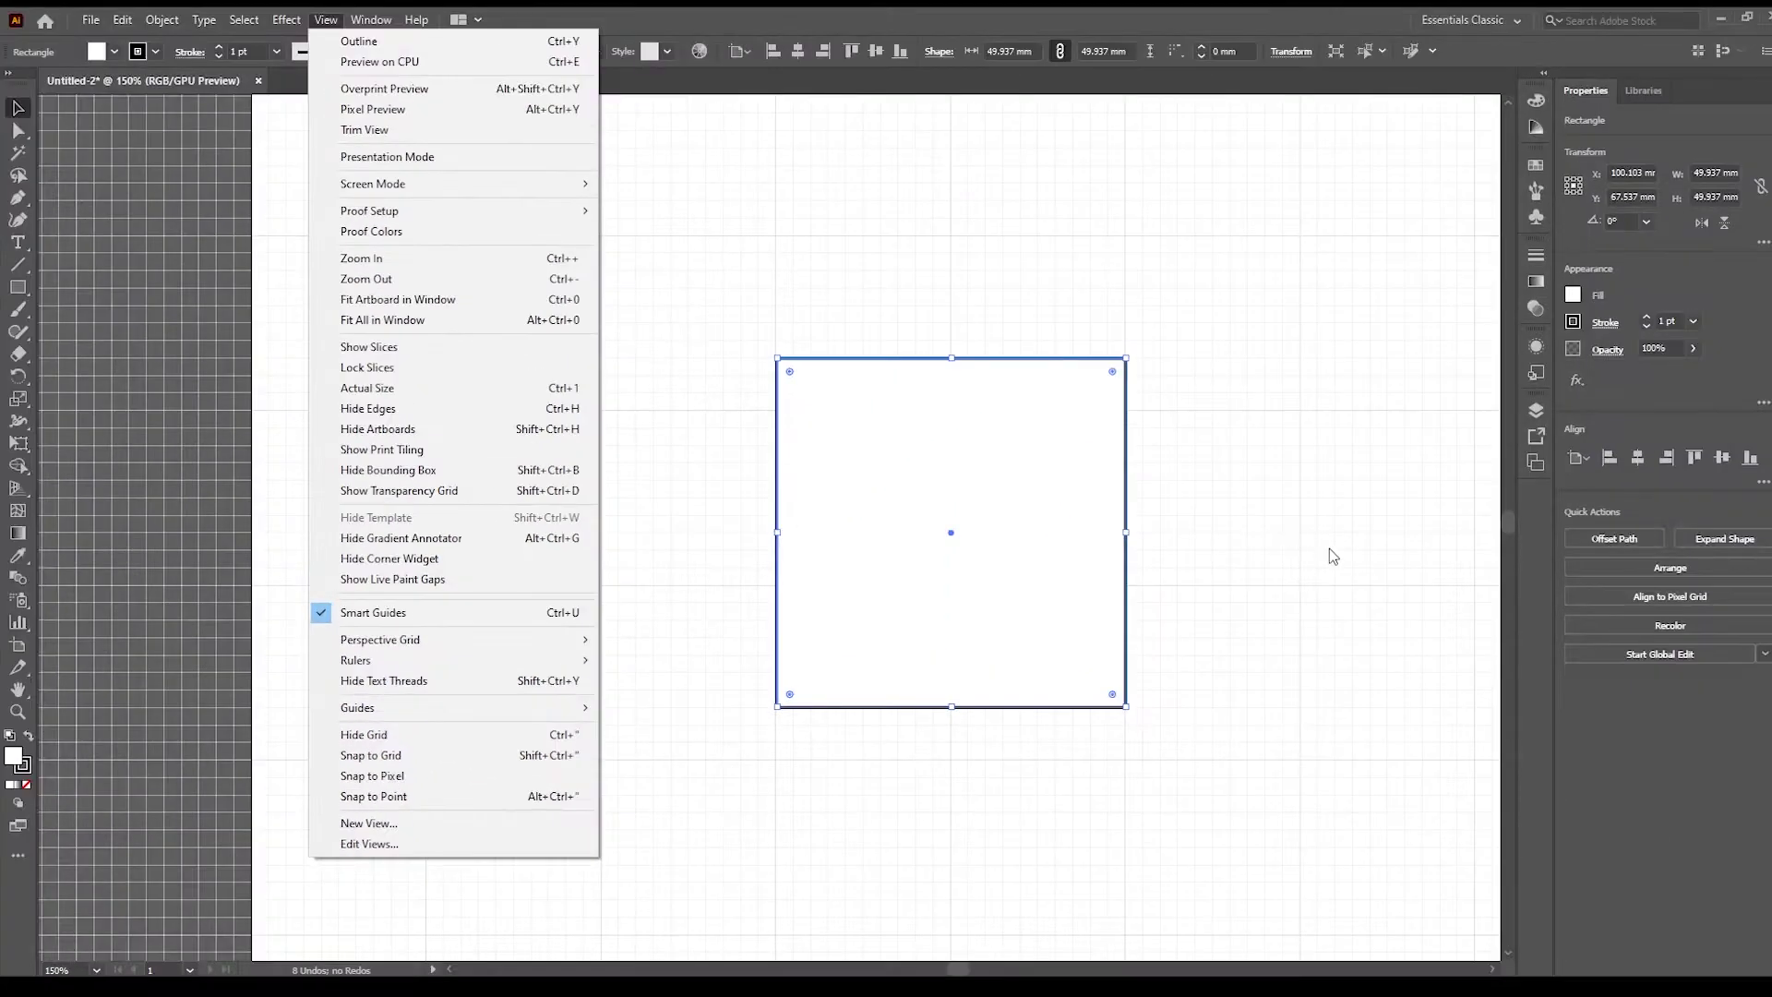
pyautogui.click(1330, 552)
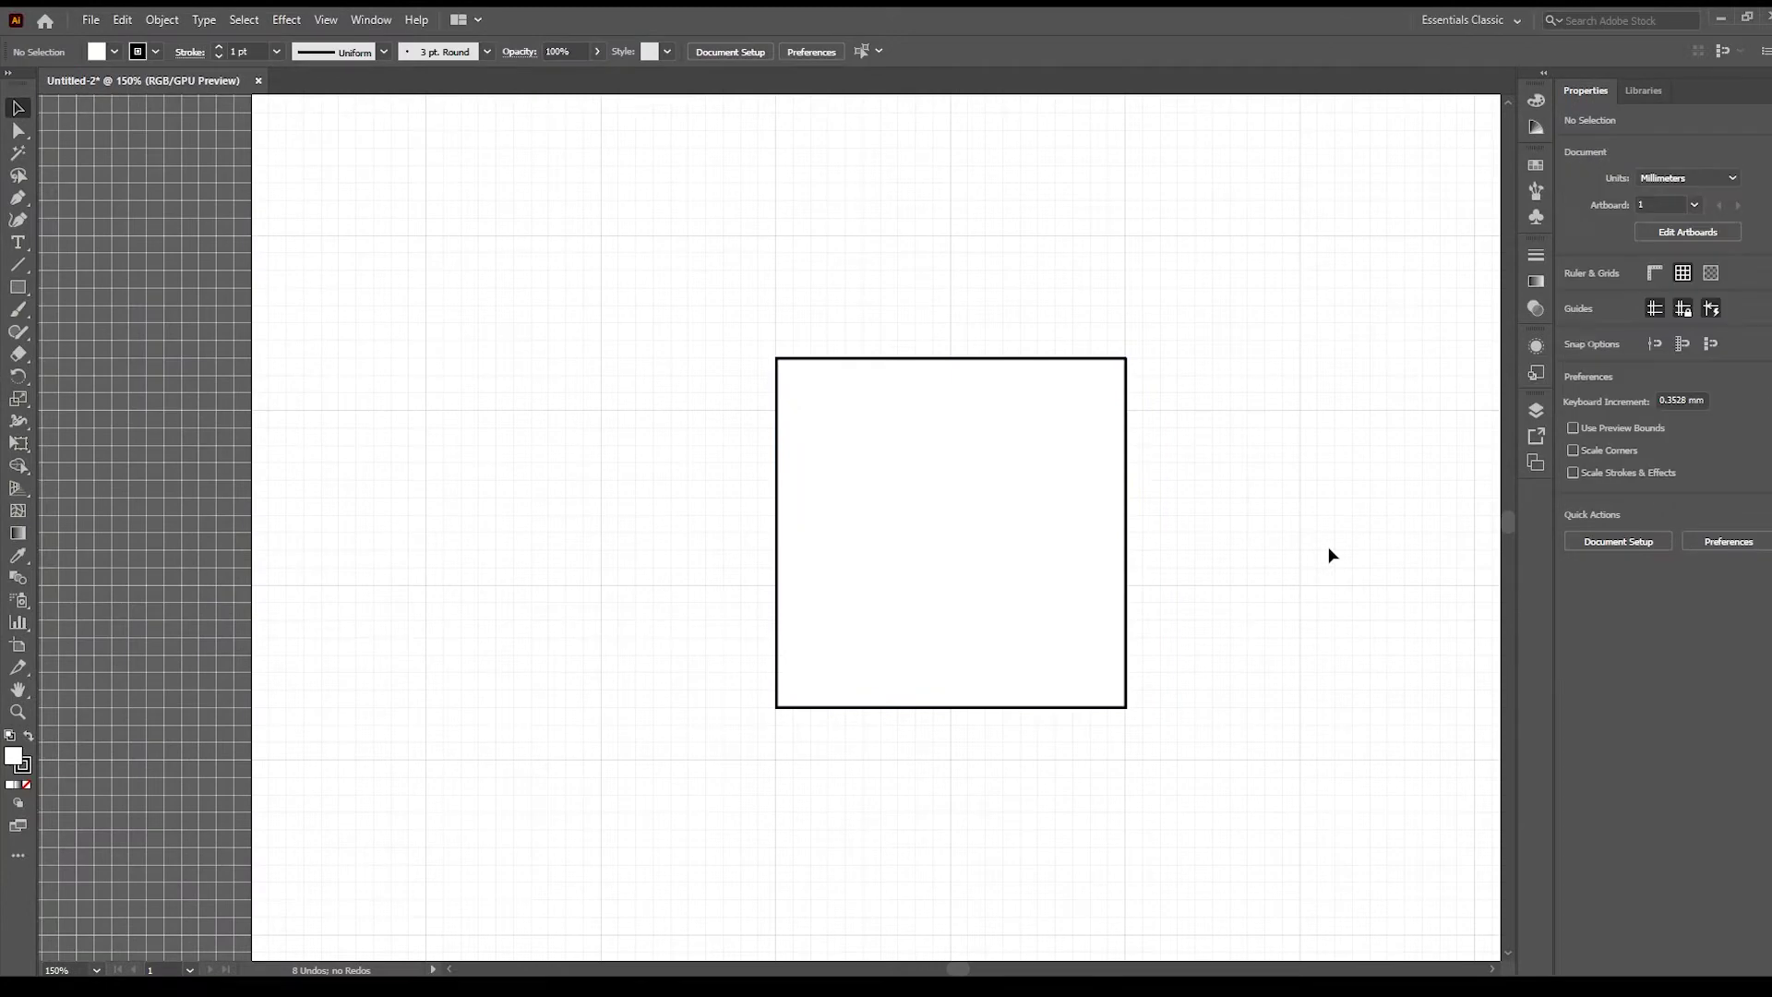
pyautogui.click(1684, 347)
pyautogui.click(1683, 274)
pyautogui.click(1683, 274)
pyautogui.click(367, 24)
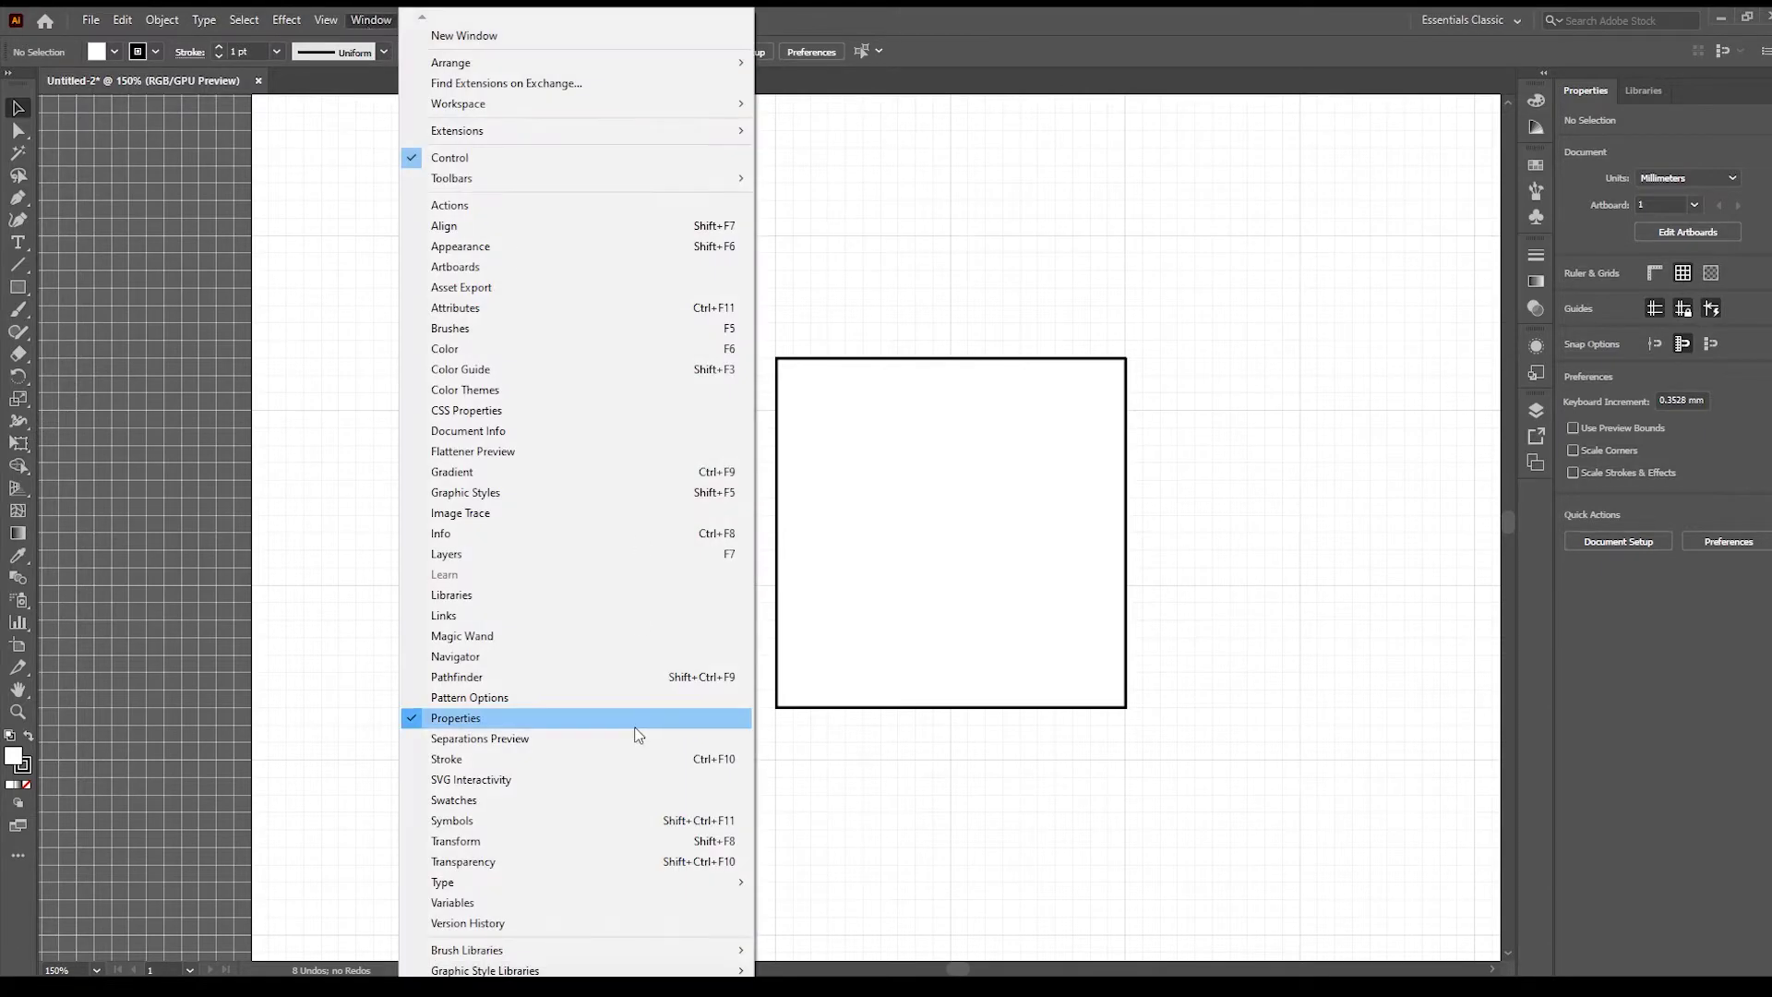
pyautogui.click(882, 203)
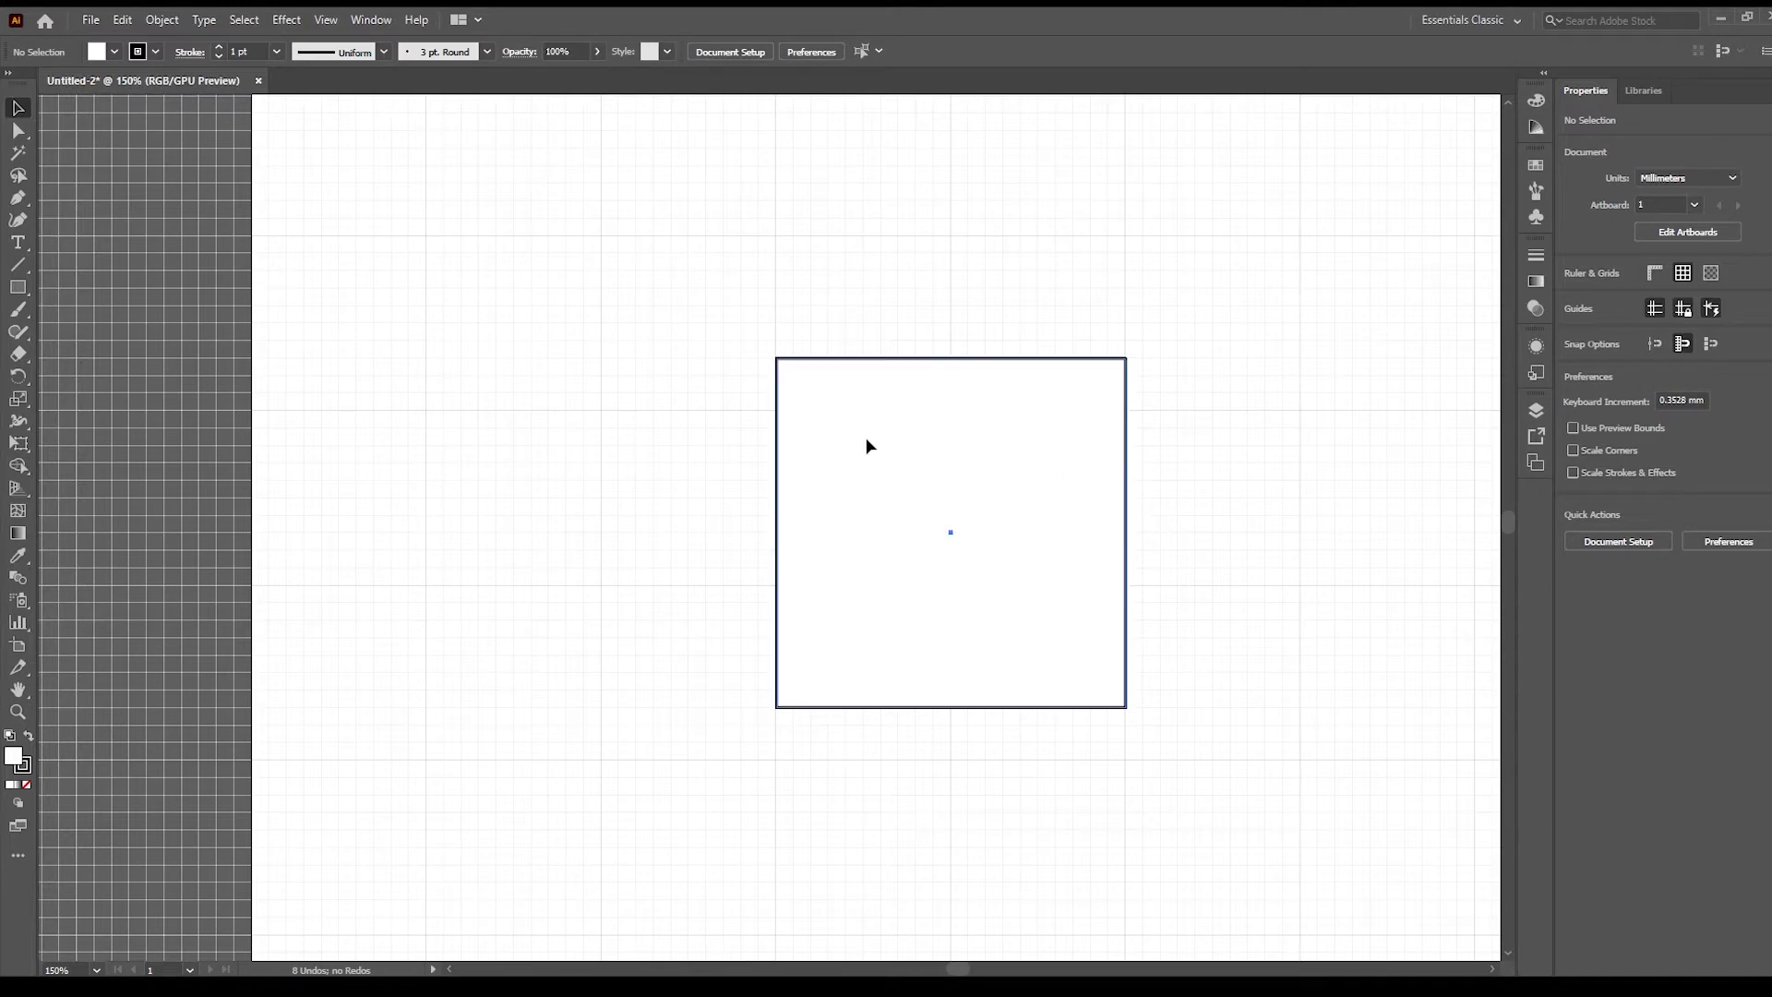
# - Move the square along the grid, then enlarge it from its top-left corner to about 57.4 by 52.4 mm
pyautogui.click(897, 445)
pyautogui.moveTo(943, 592); pyautogui.dragTo(910, 507)
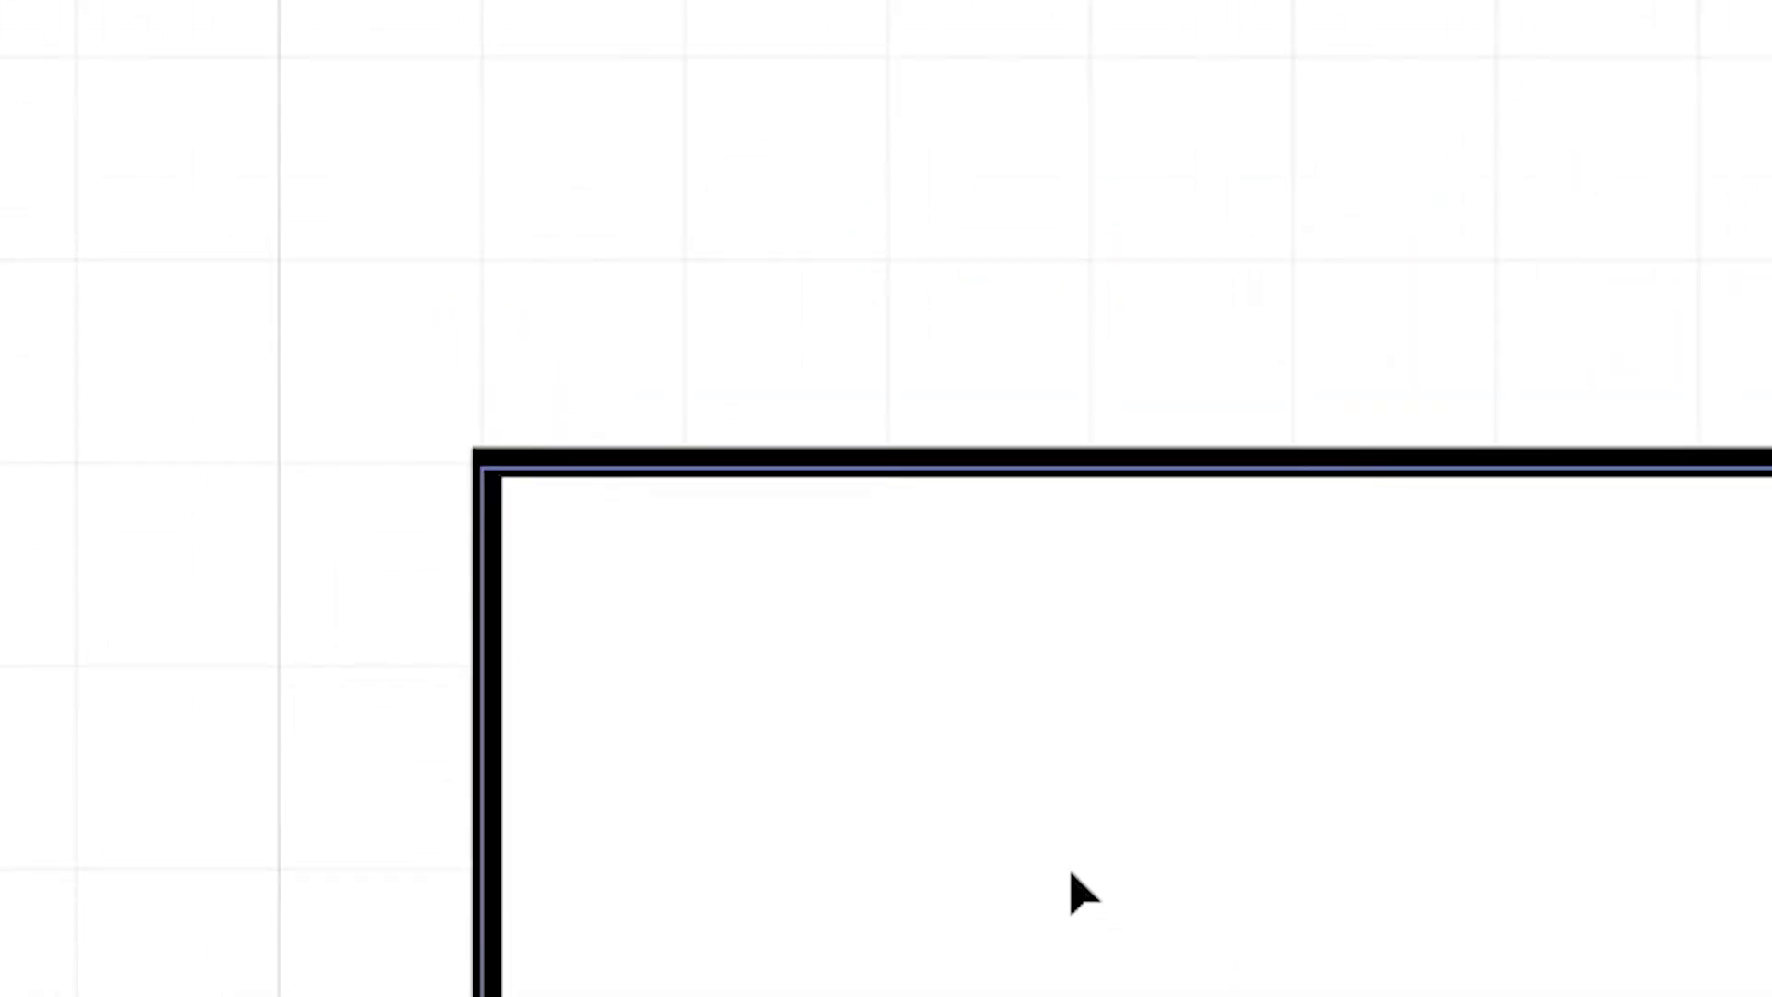
pyautogui.moveTo(1068, 890); pyautogui.dragTo(1006, 755)
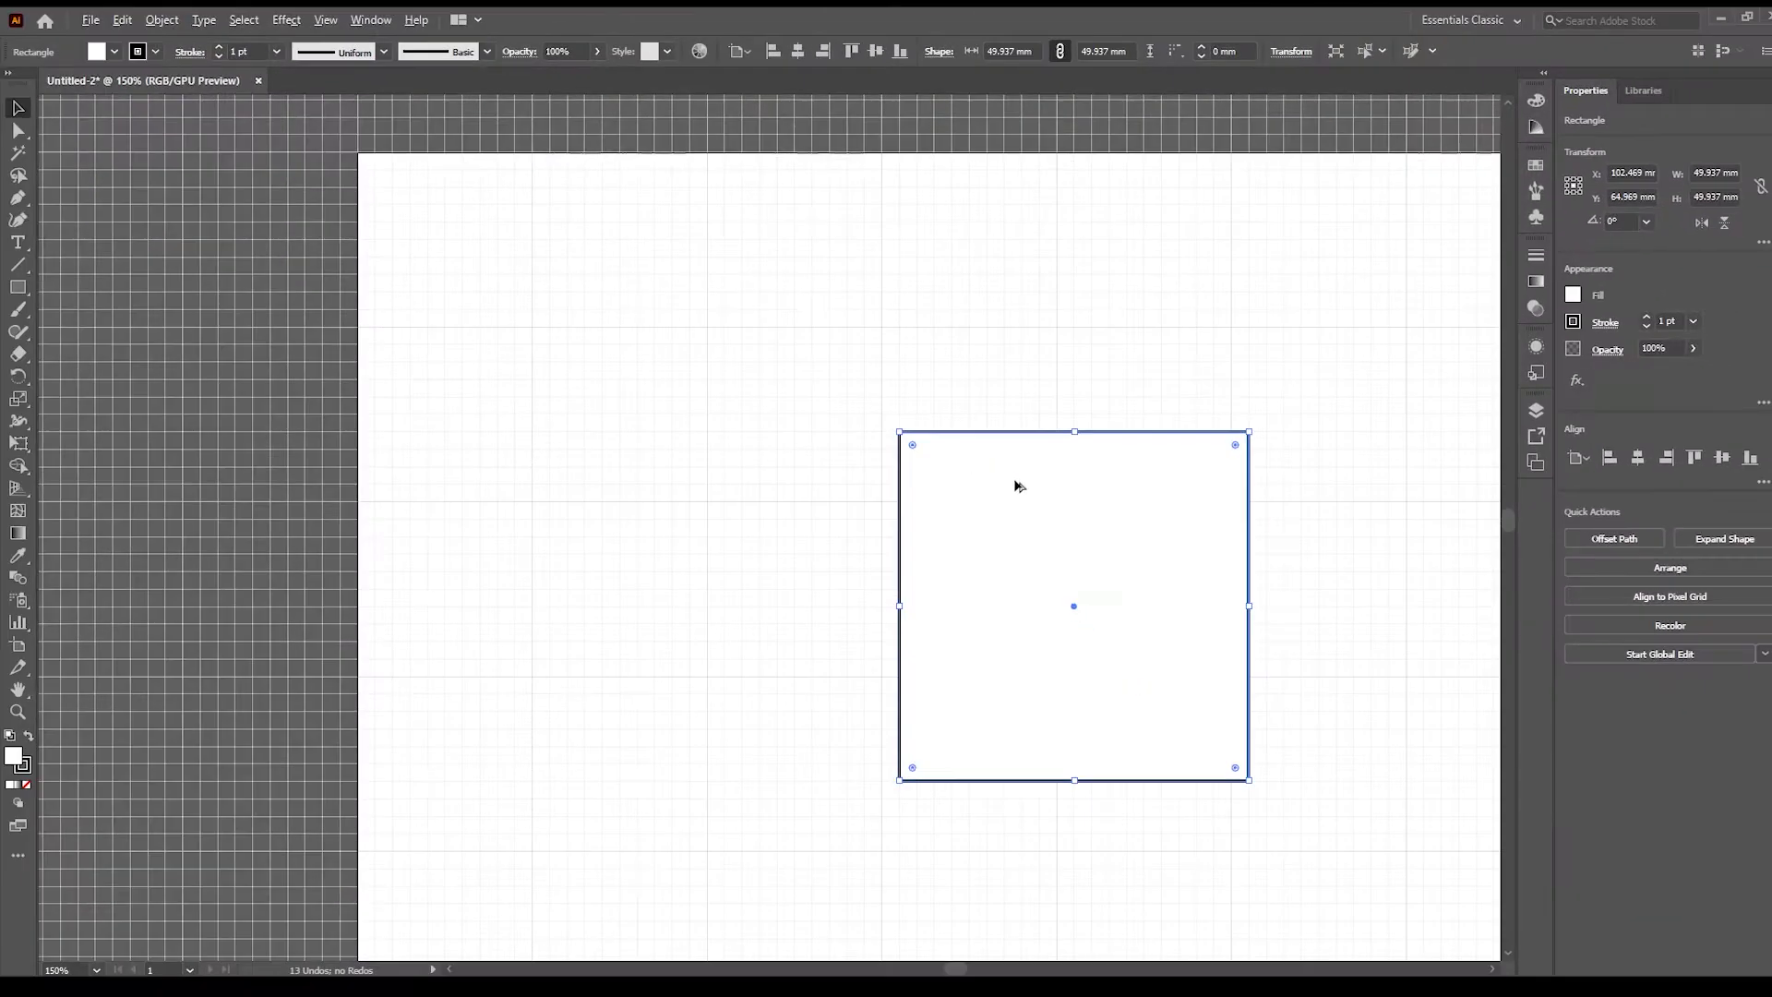
pyautogui.moveTo(900, 431); pyautogui.dragTo(839, 420)
pyautogui.click(827, 518)
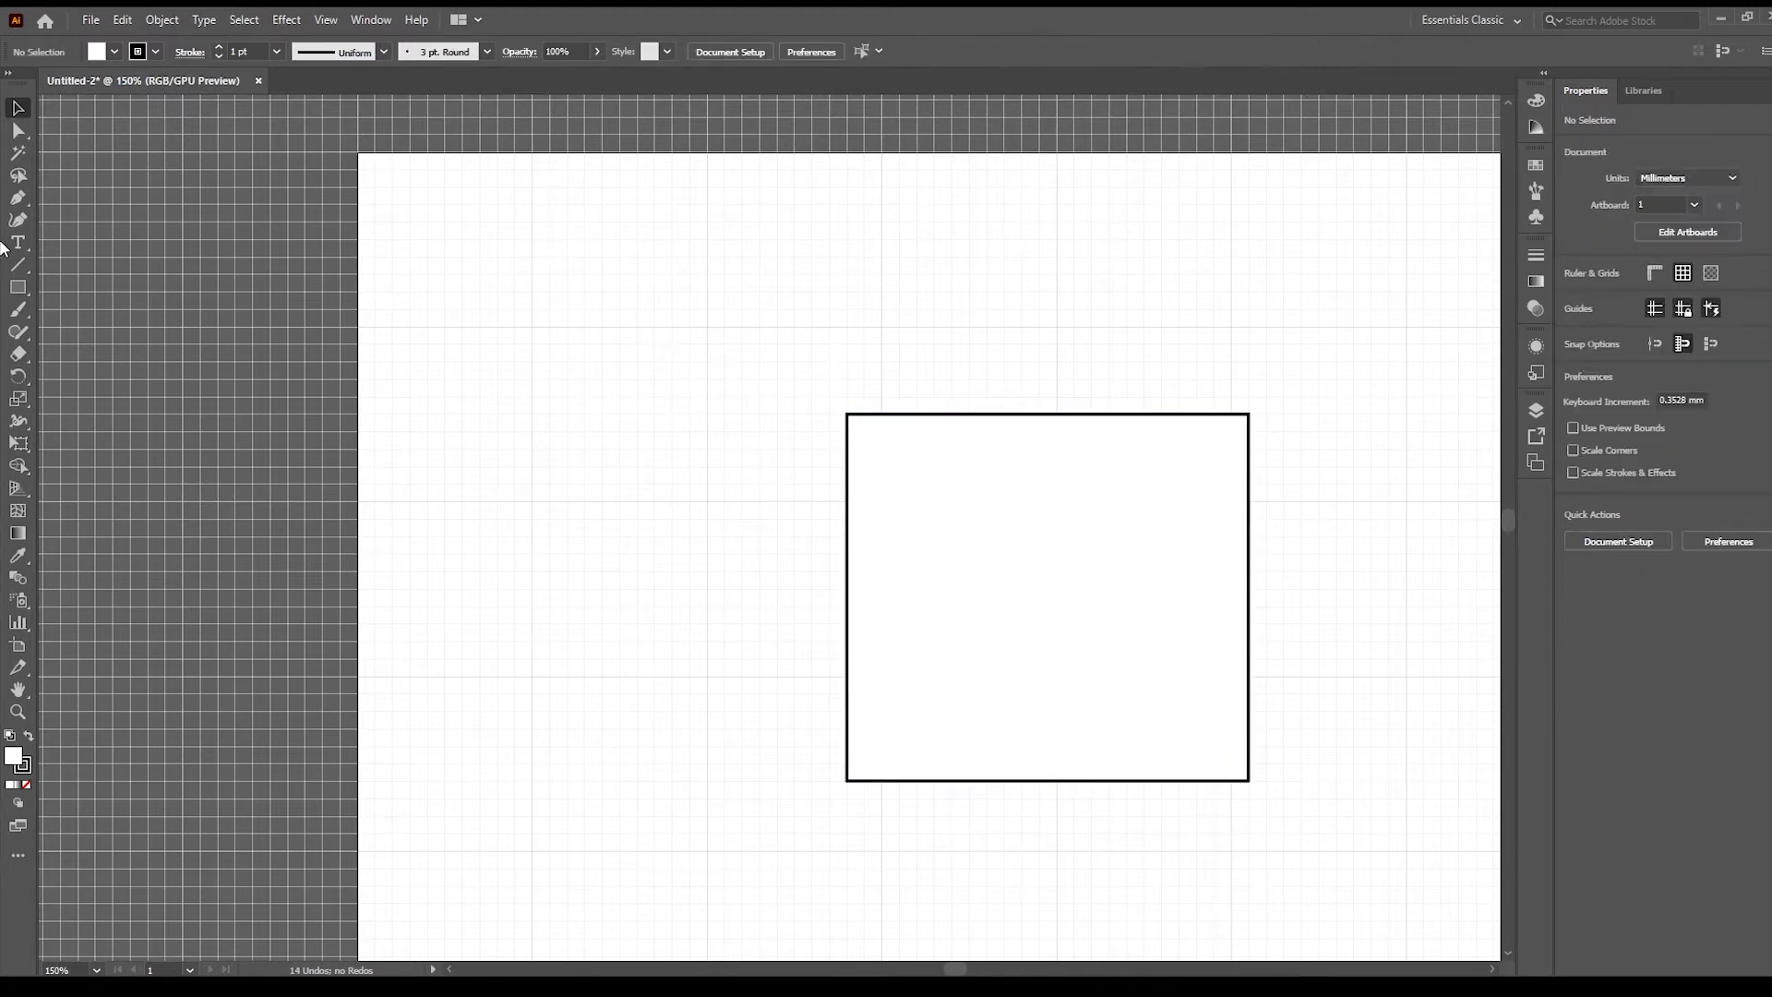
# - With the Pen tool, draw a zigzag path of straight segments on grid intersections beside the rectangle, reaching X 62.5, Y 42.5 mm
pyautogui.click(18, 198)
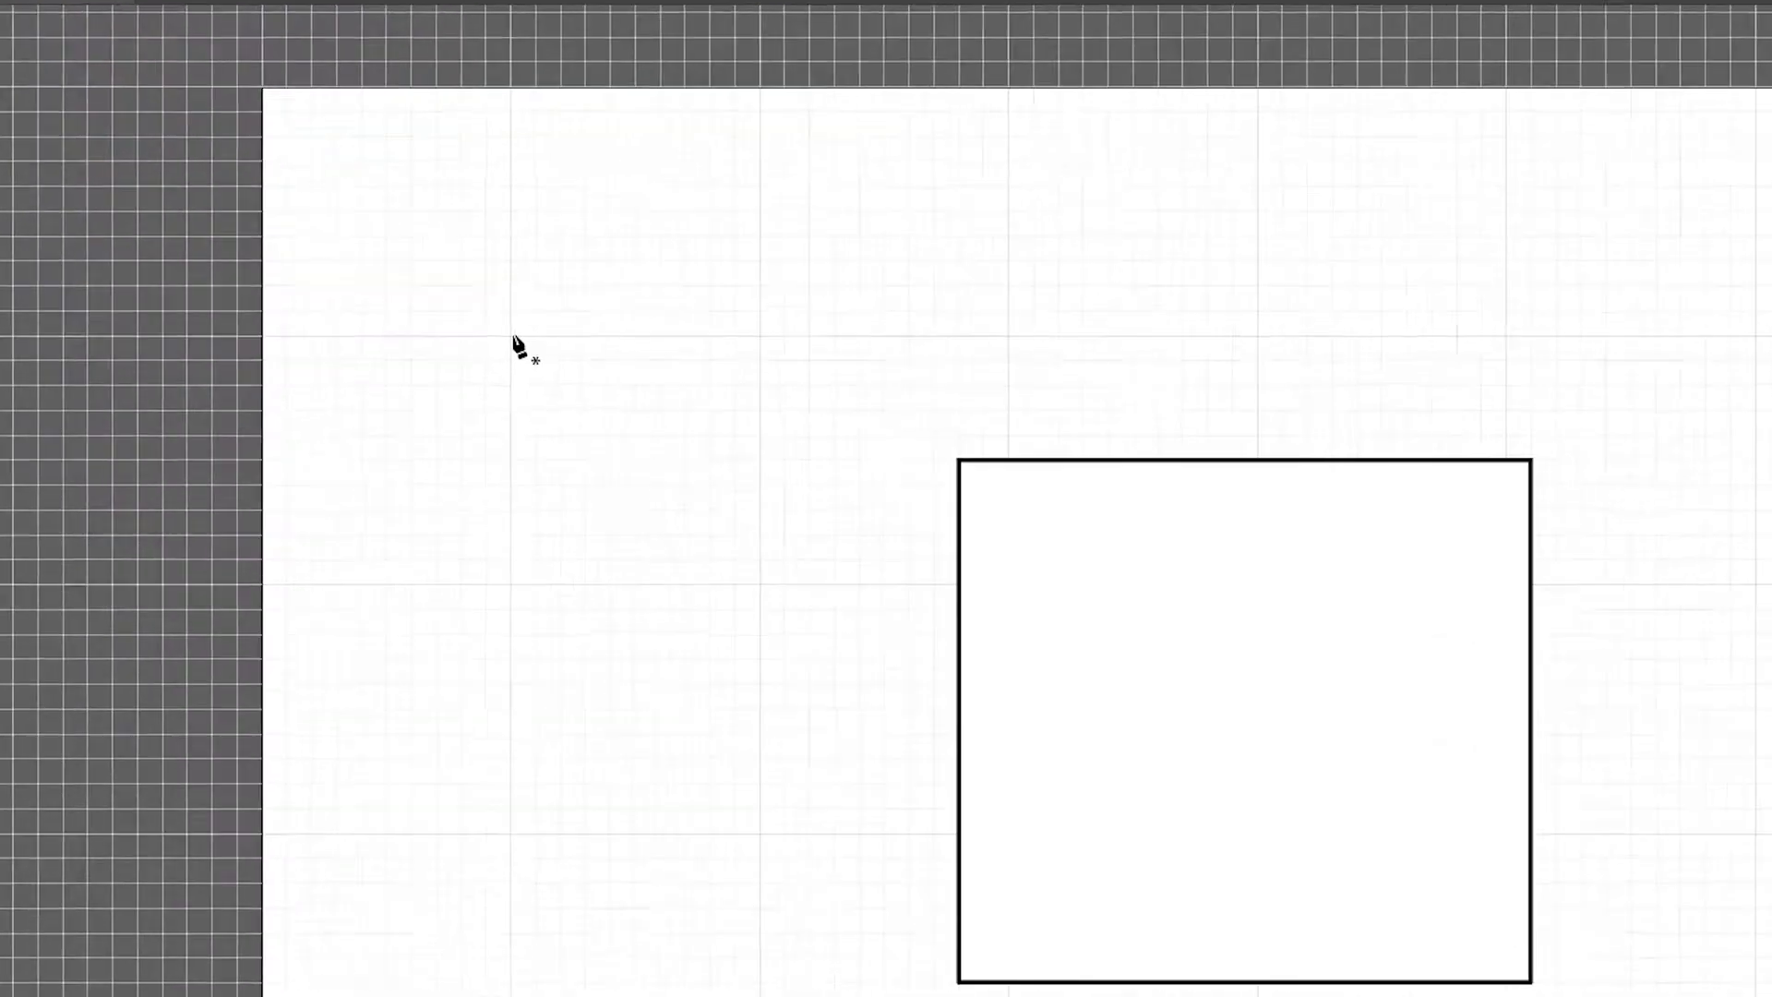
pyautogui.click(532, 327)
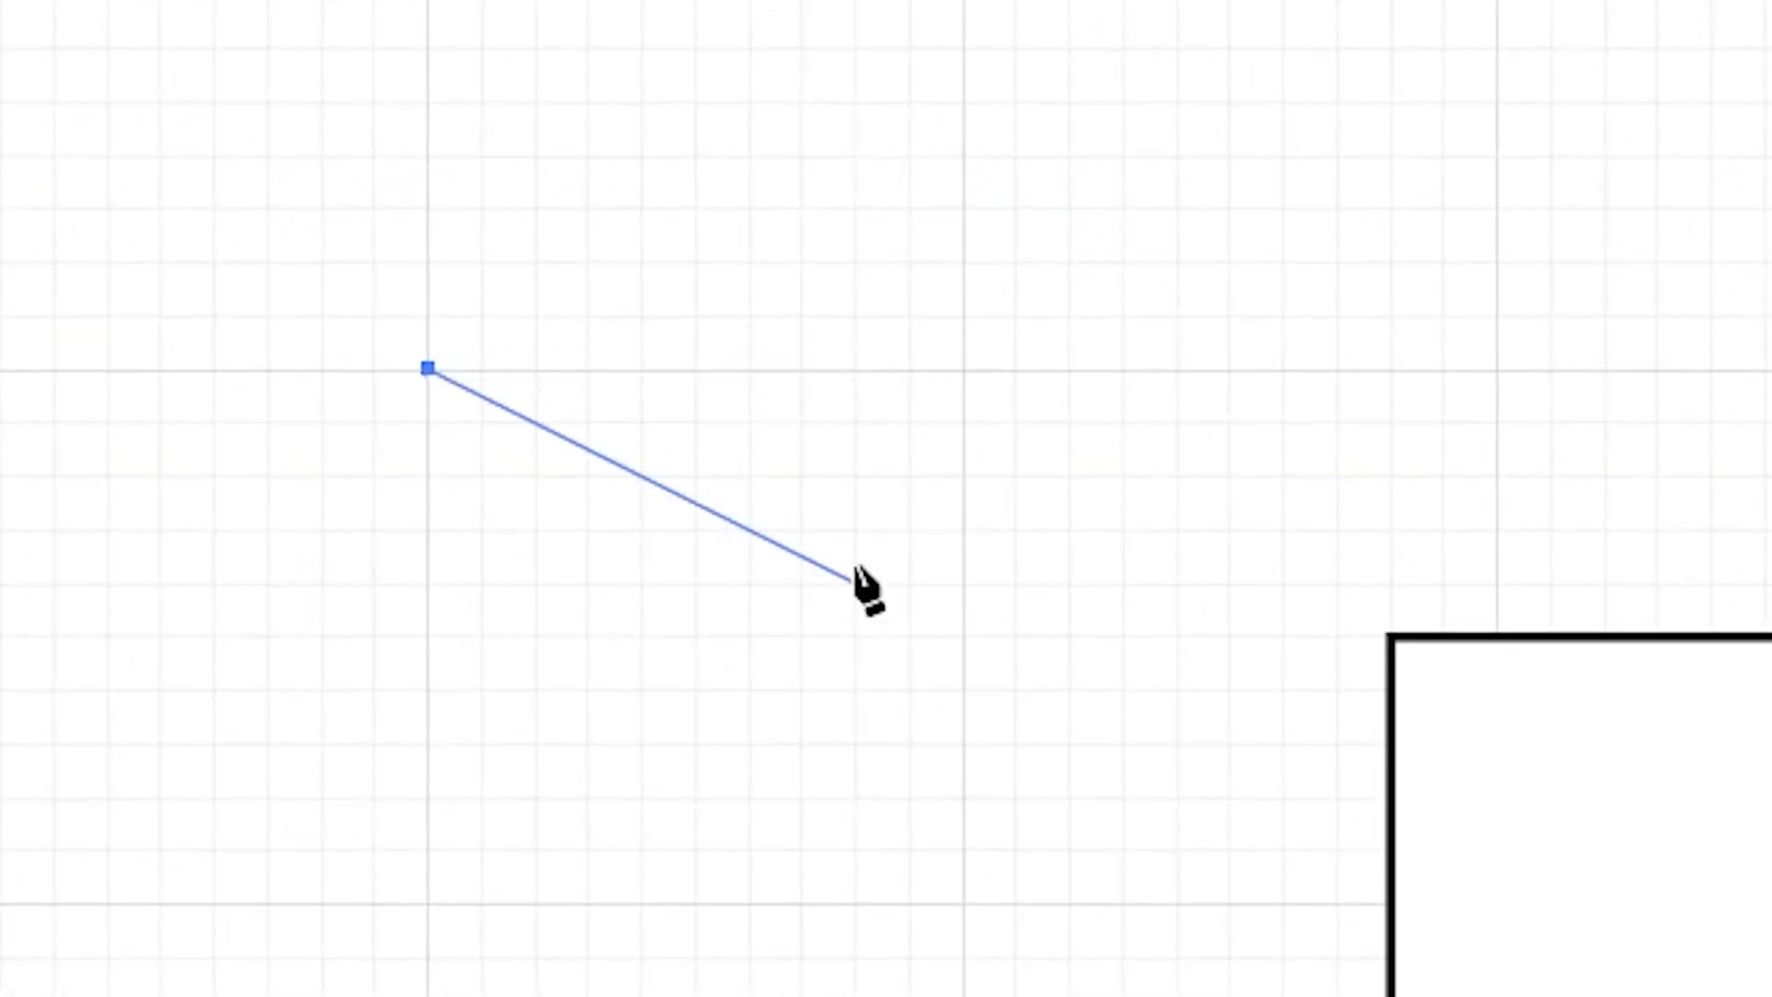
pyautogui.click(749, 795)
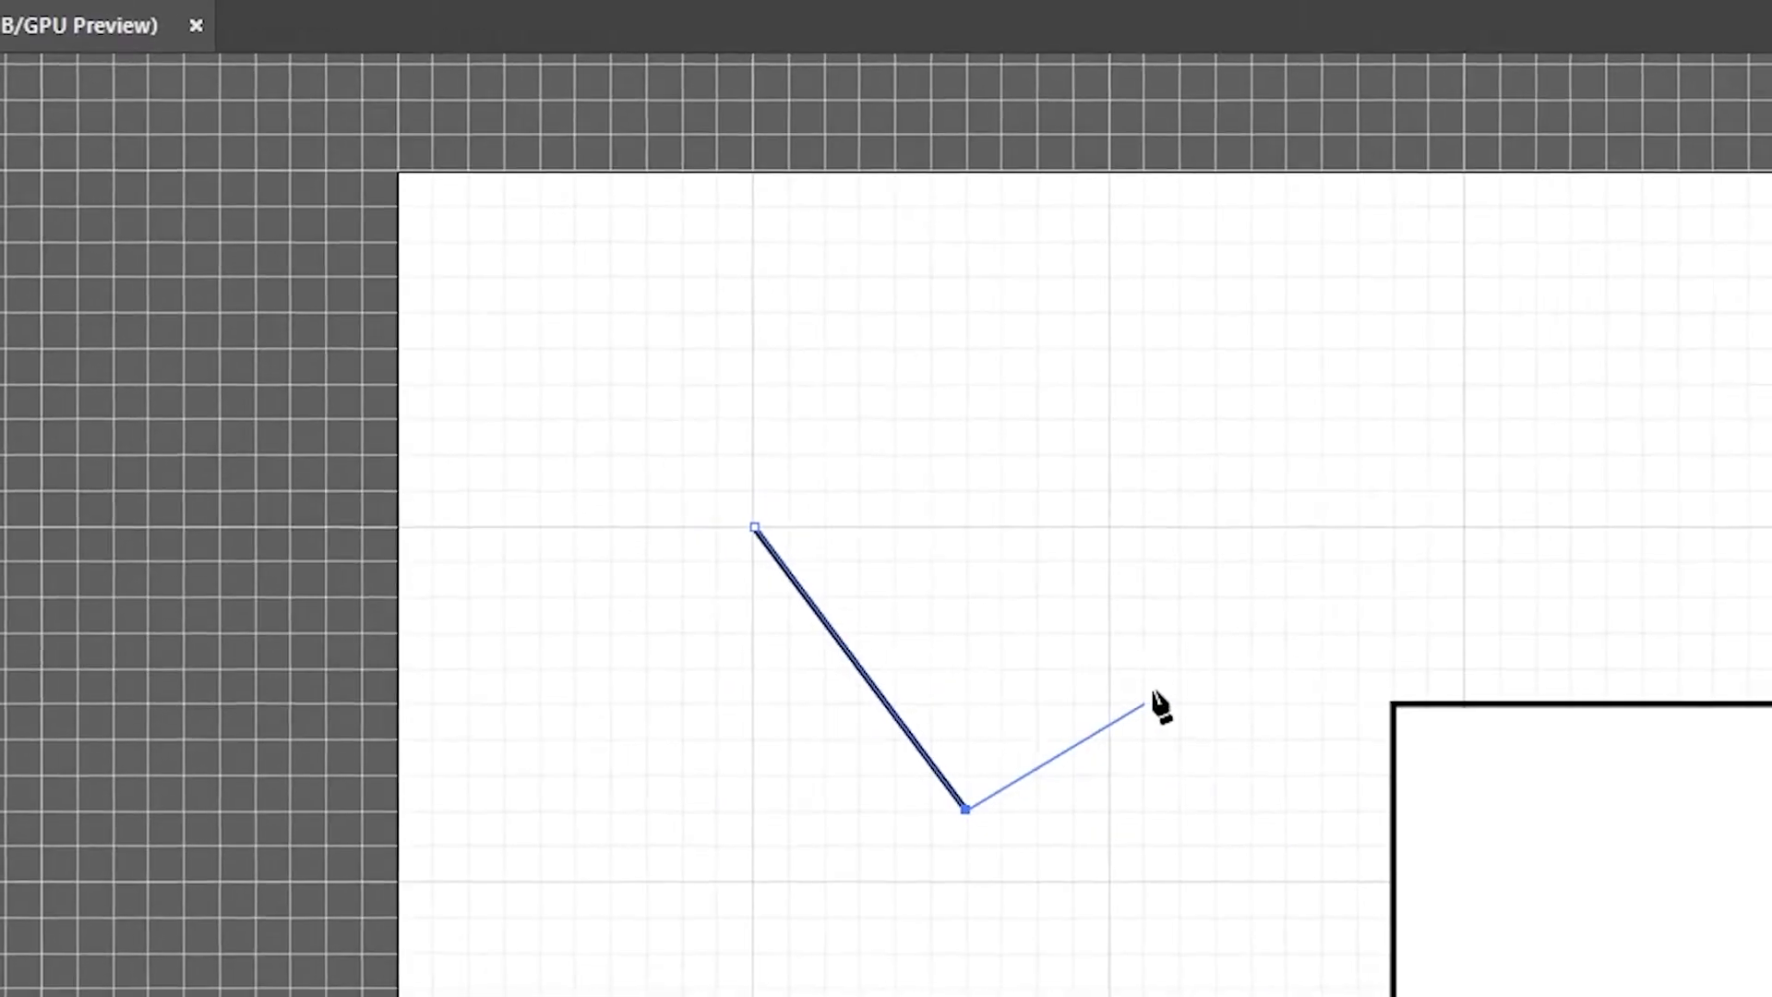
pyautogui.scroll(5, 1154, 694)
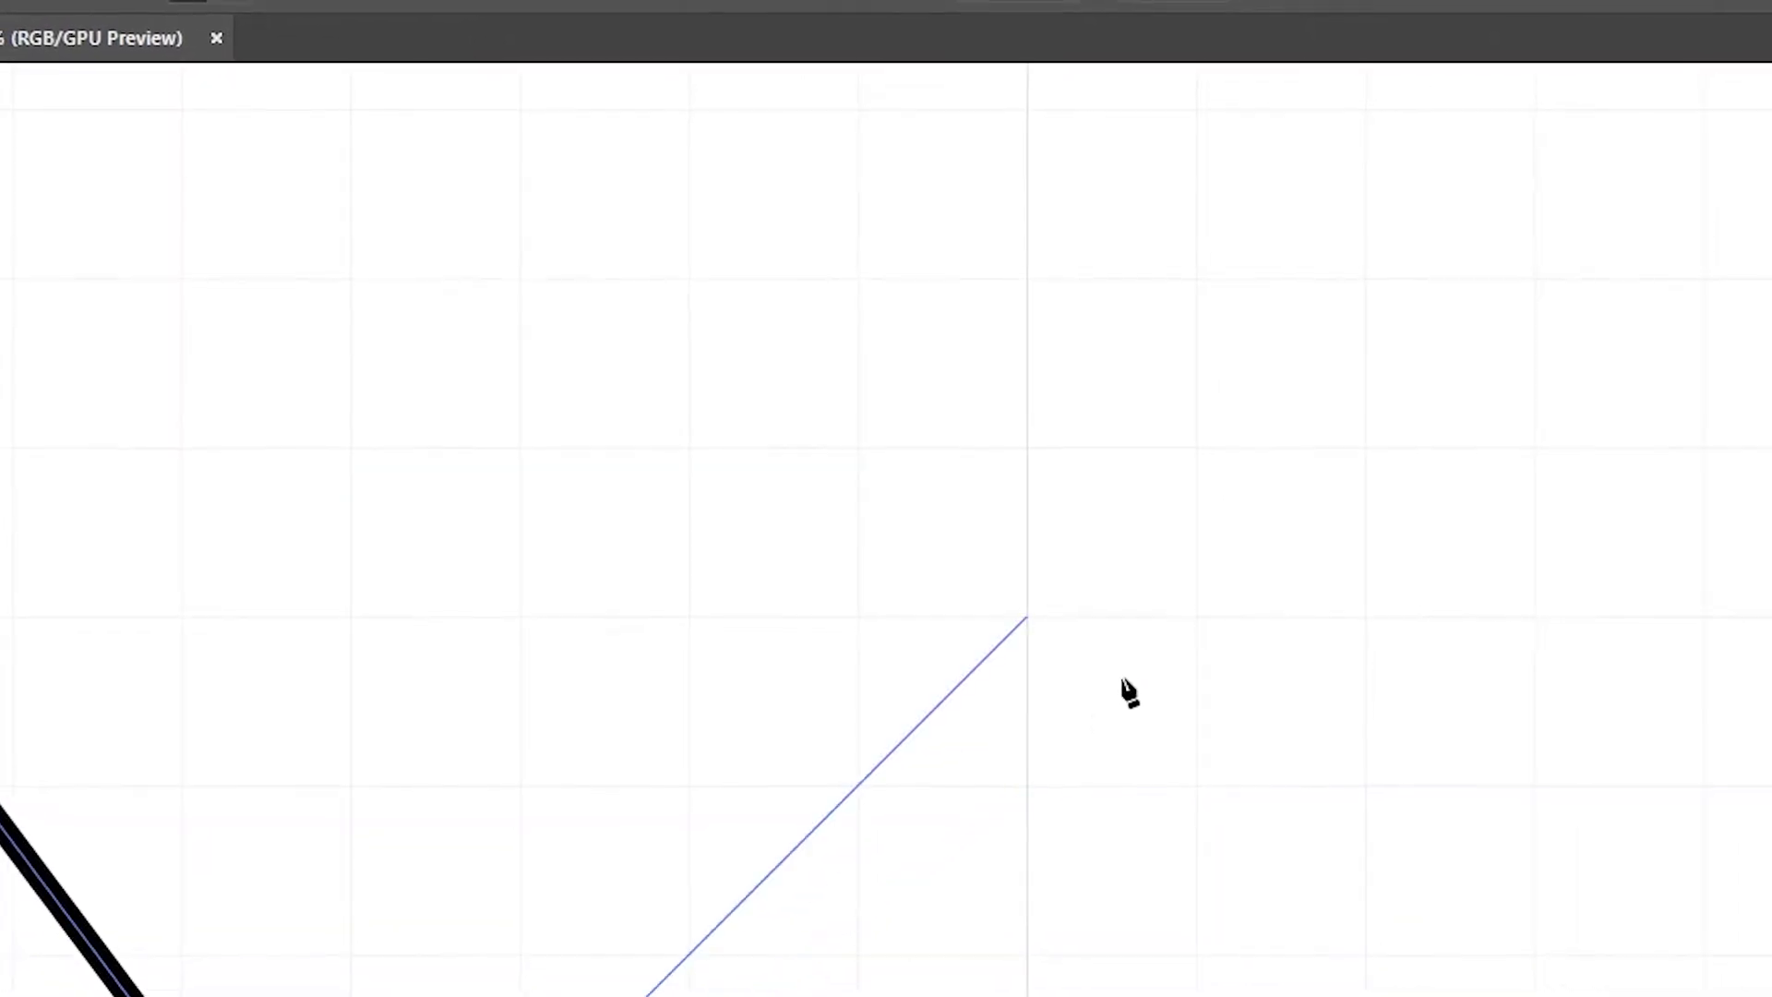
pyautogui.click(1026, 785)
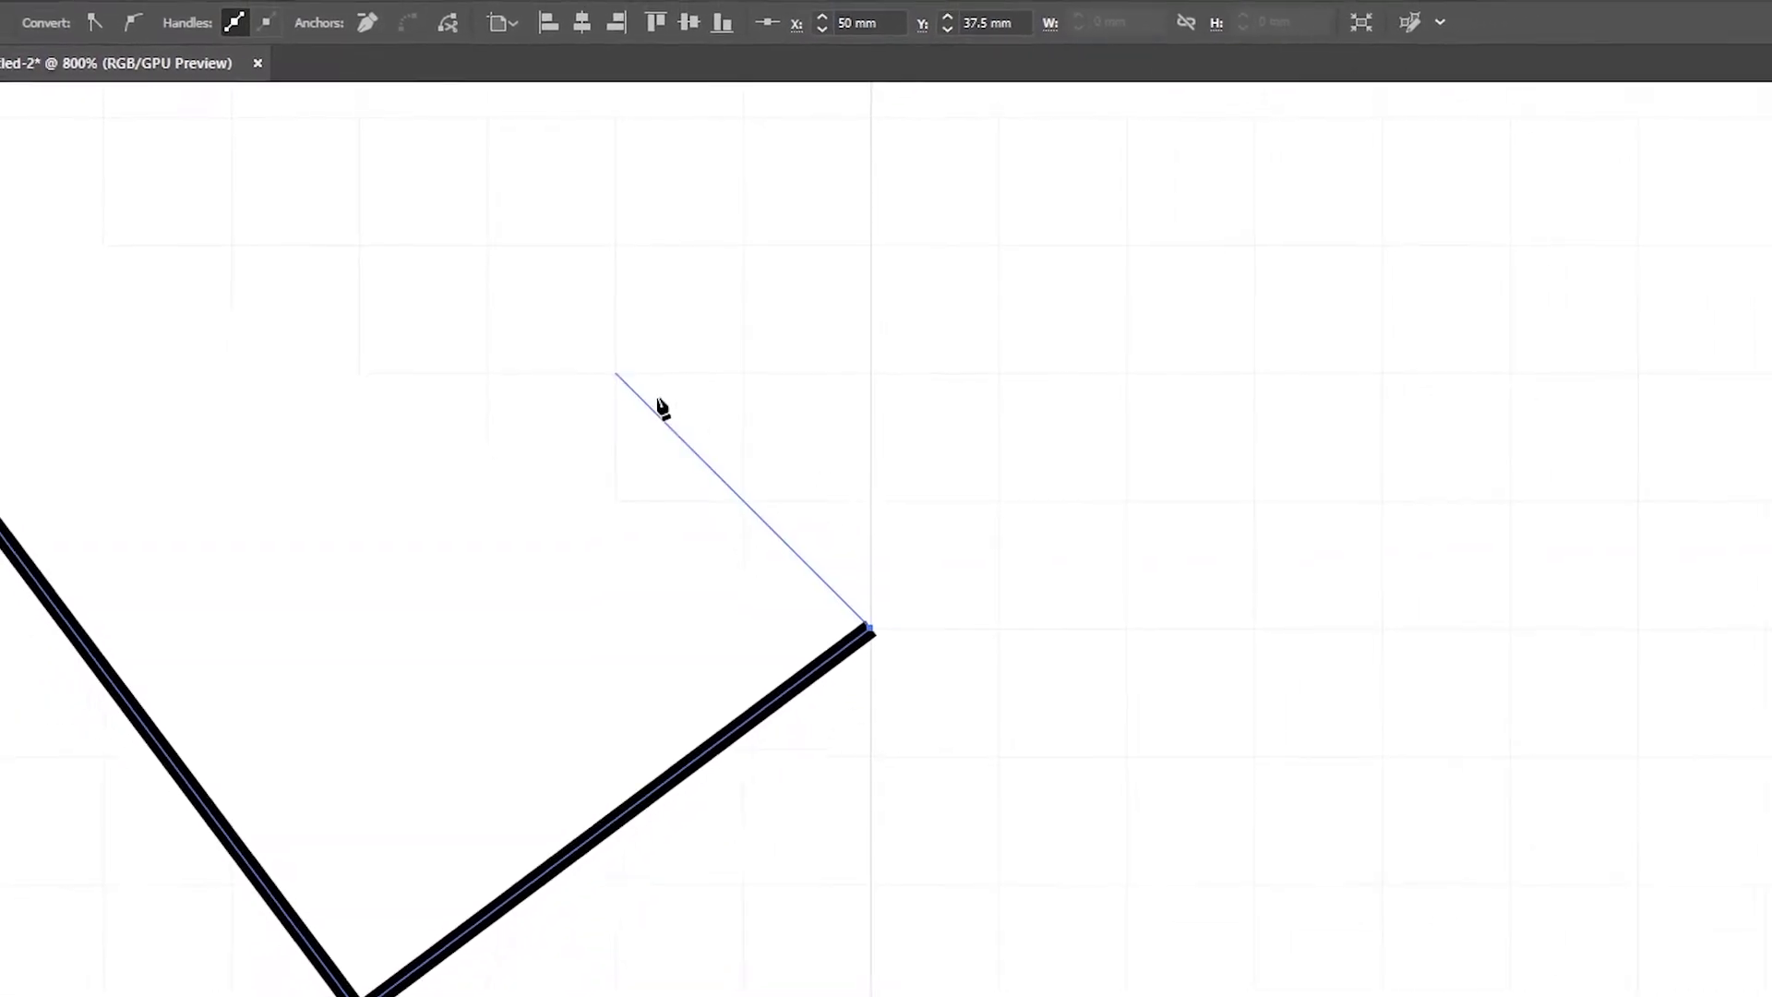
pyautogui.click(613, 373)
pyautogui.click(1124, 373)
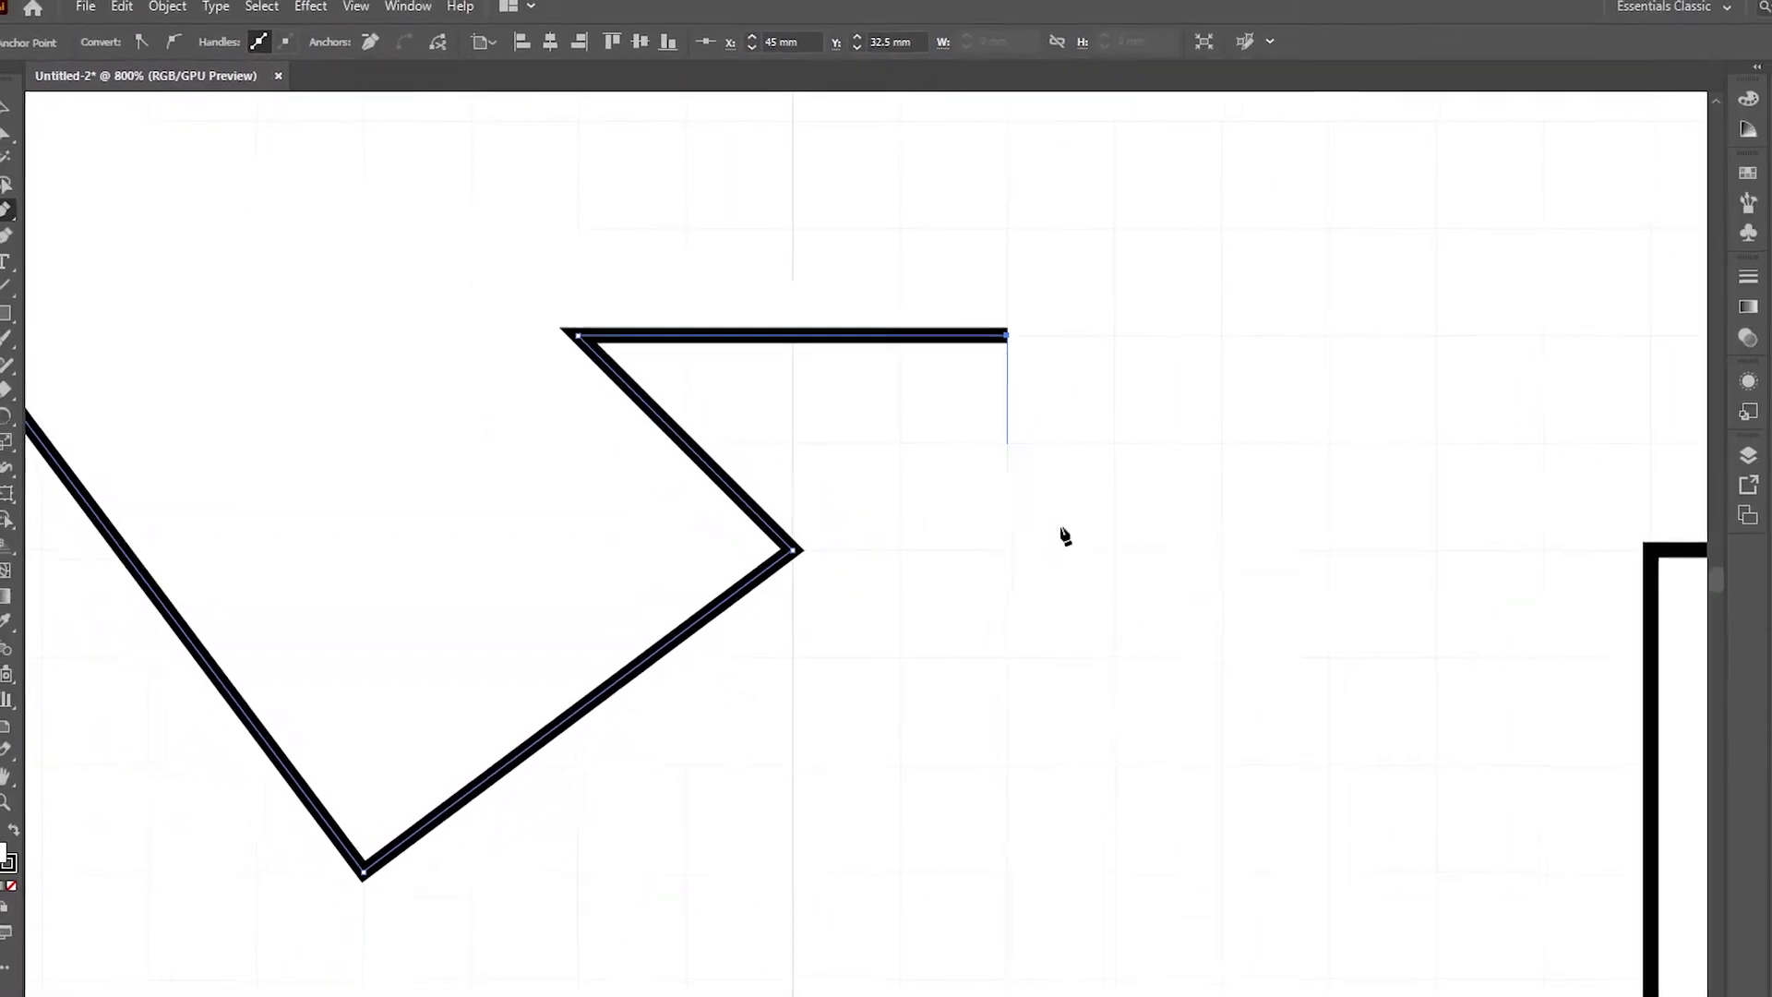
pyautogui.click(1007, 549)
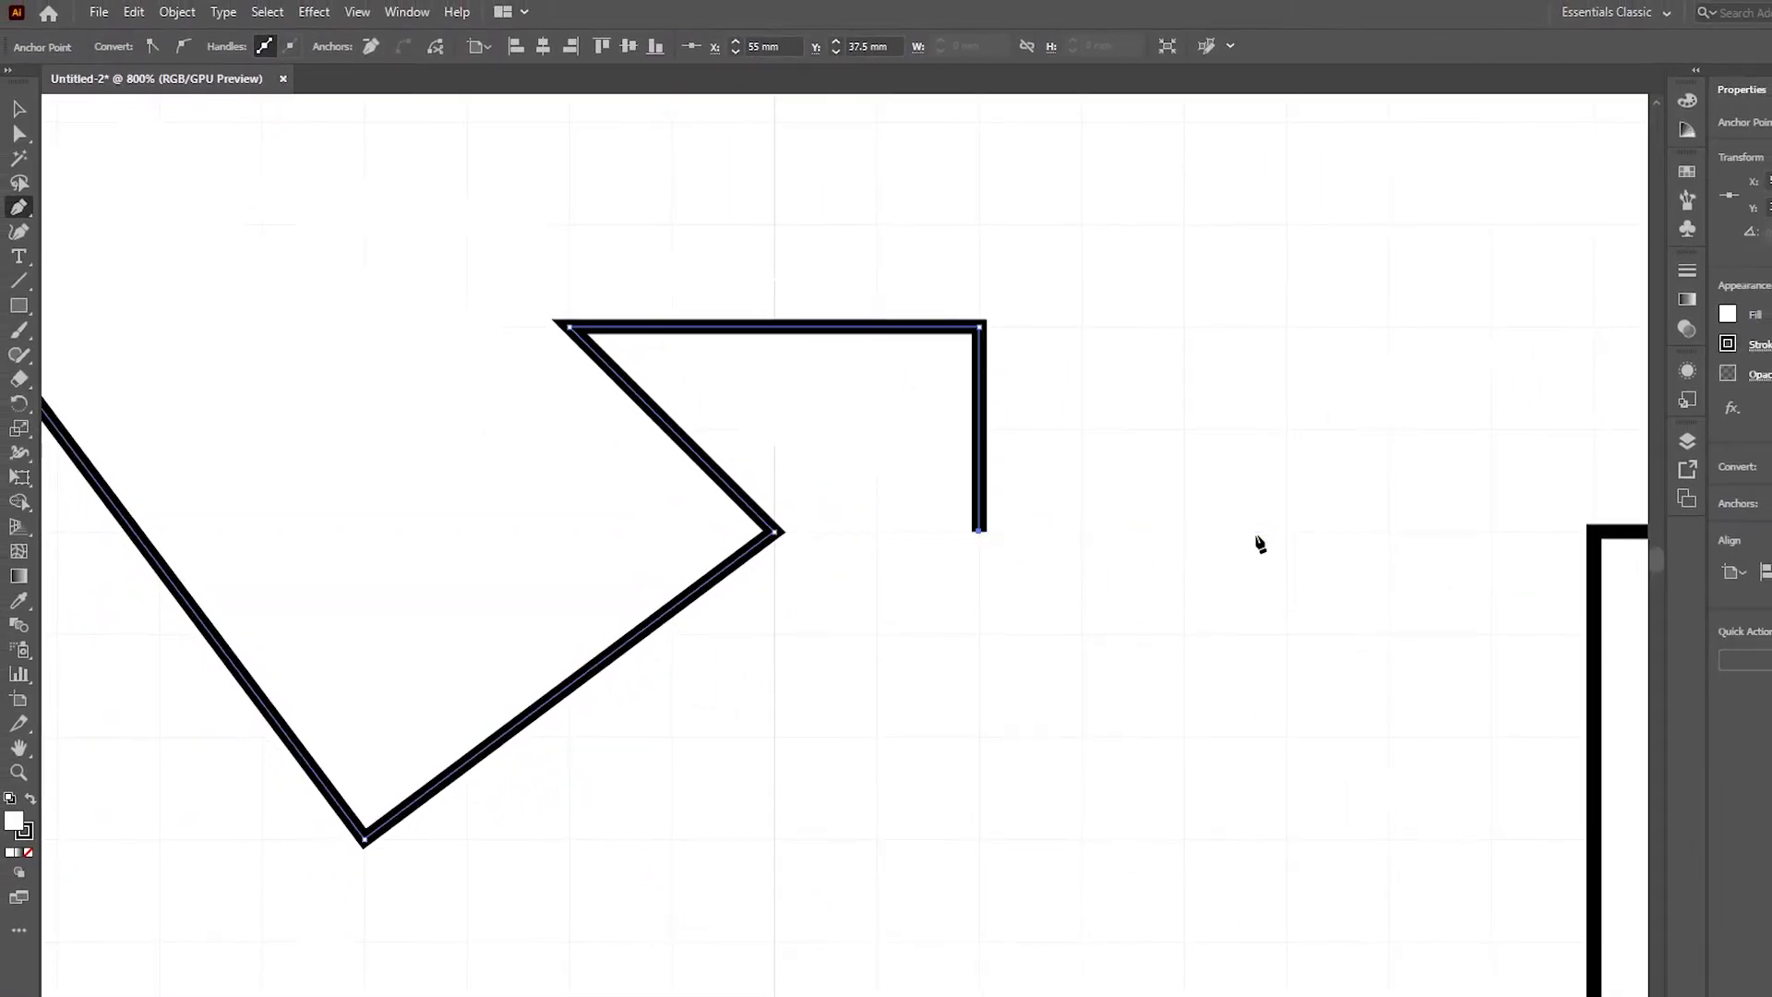
pyautogui.click(1286, 532)
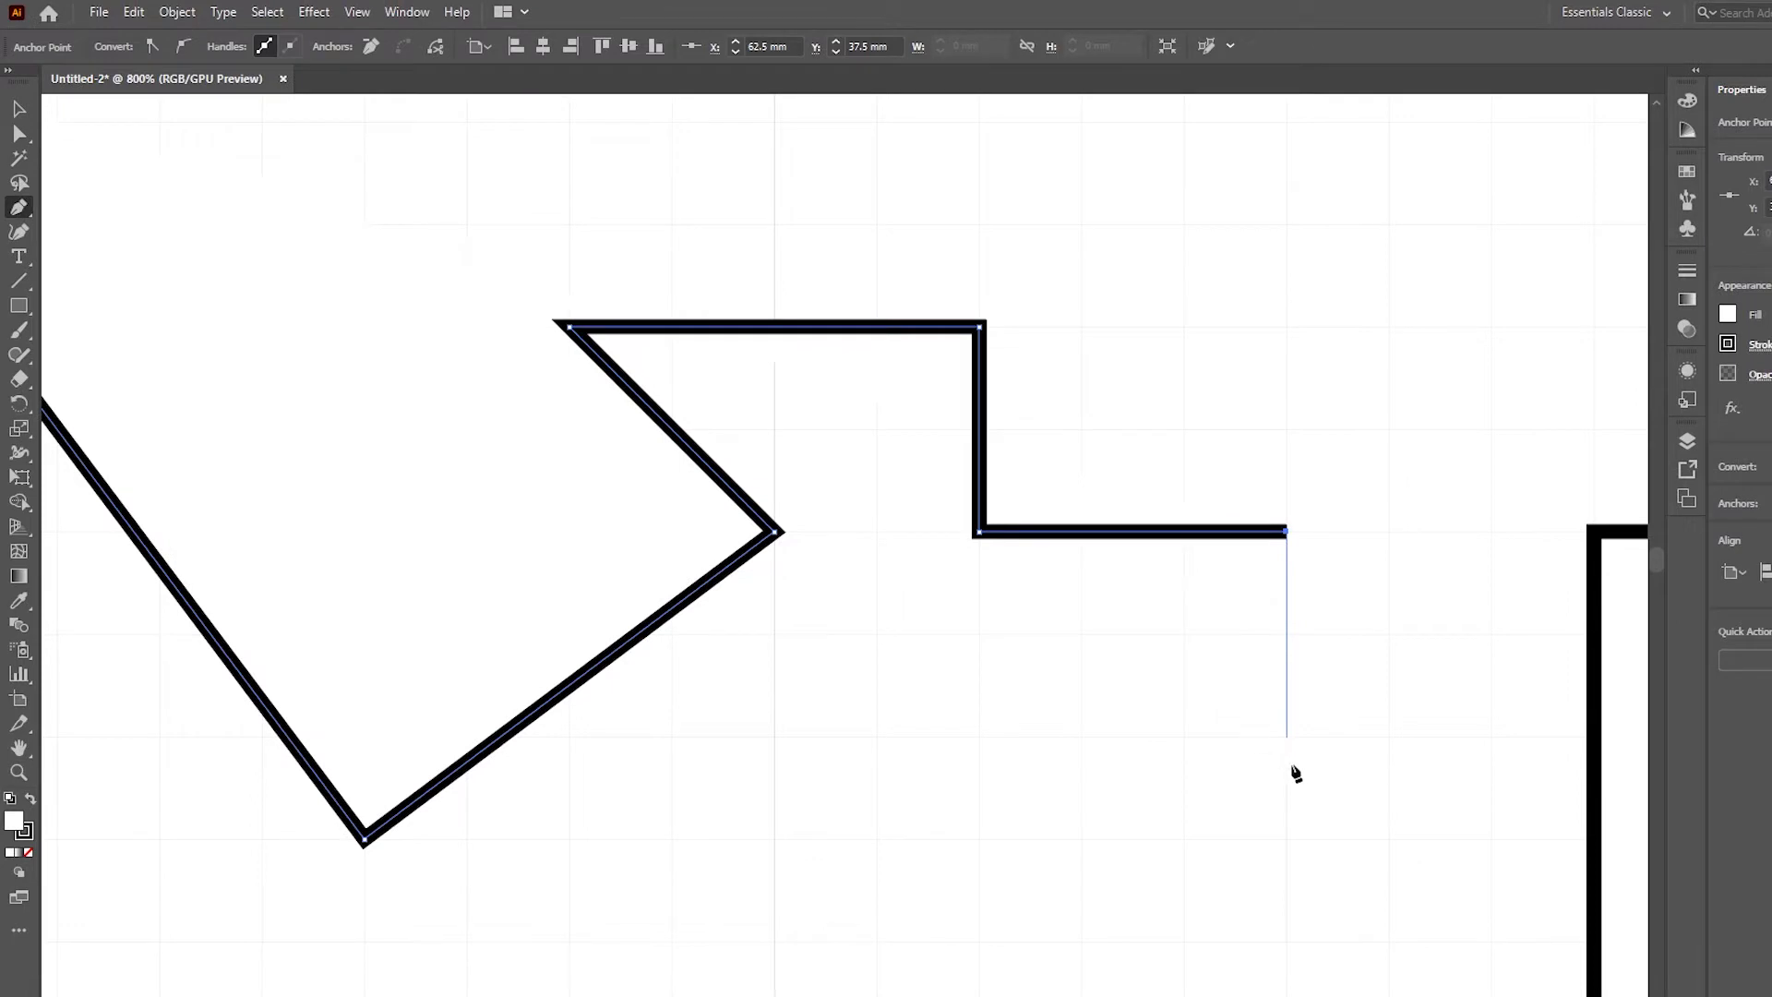
pyautogui.click(1286, 736)
# - Continue the path through X 50, Y 47.5 mm and the grid points below, end it open at X 37.5, Y 50 mm, and deselect it
pyautogui.scroll(-3, 1305, 878)
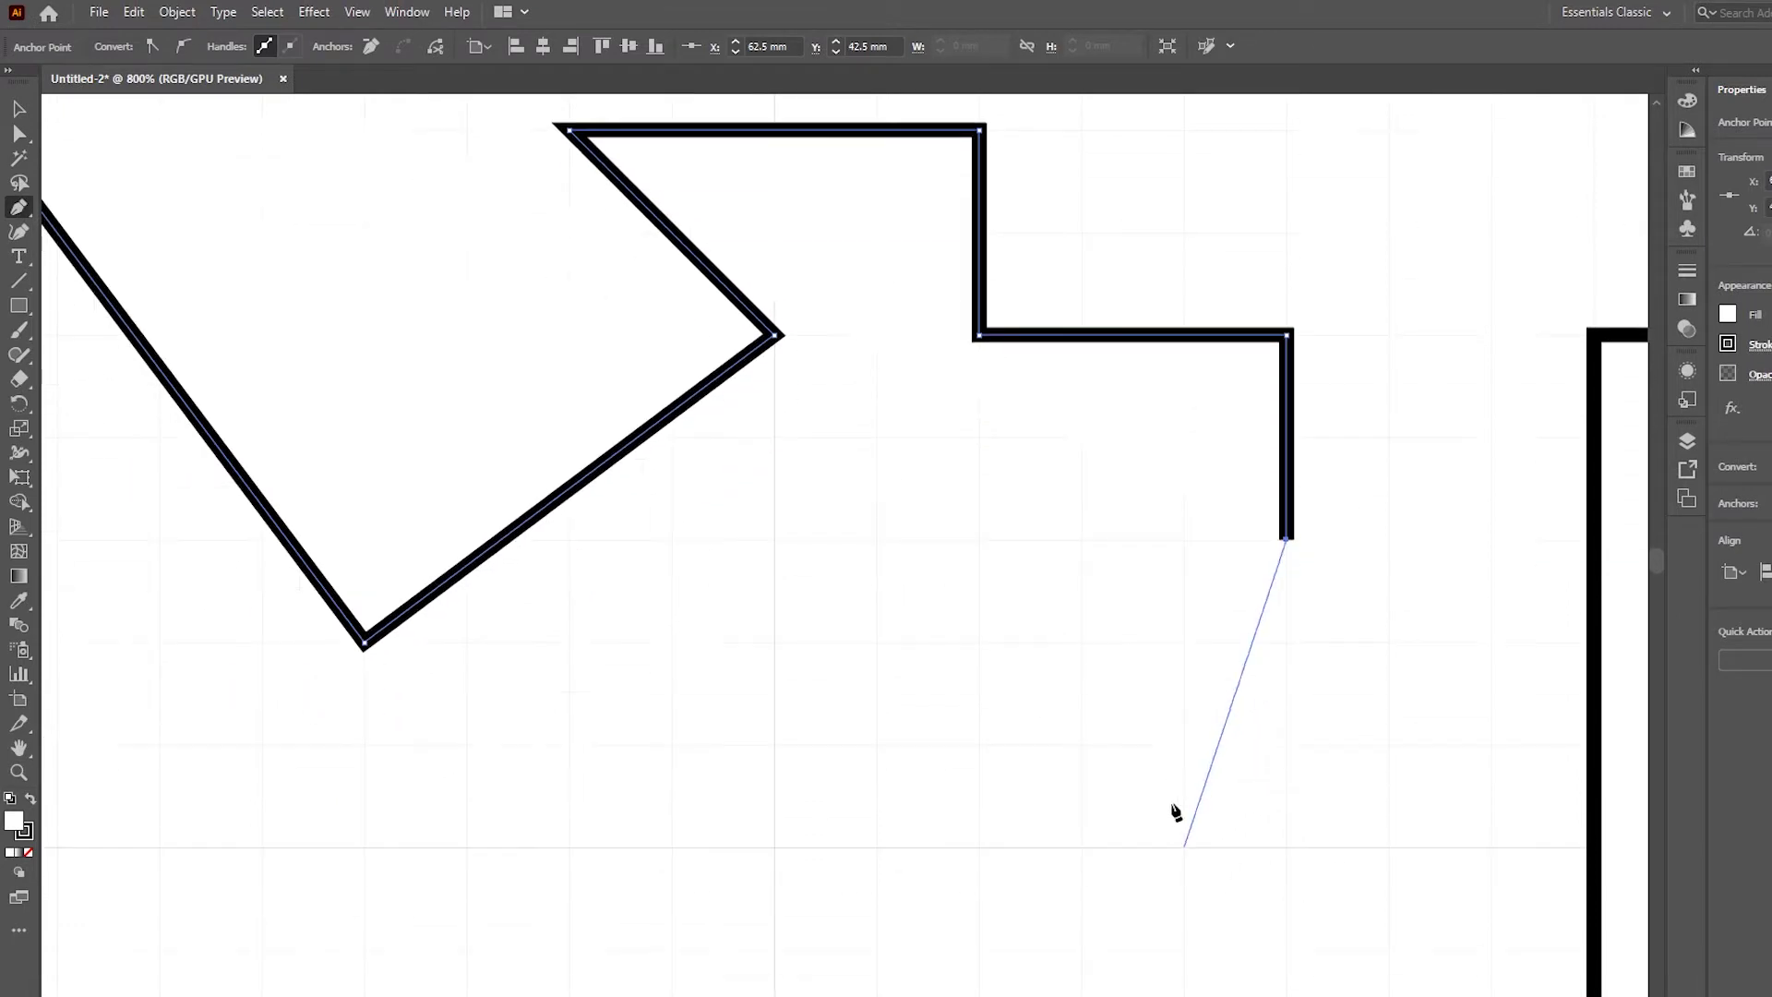
pyautogui.click(775, 743)
pyautogui.scroll(-3, 867, 733)
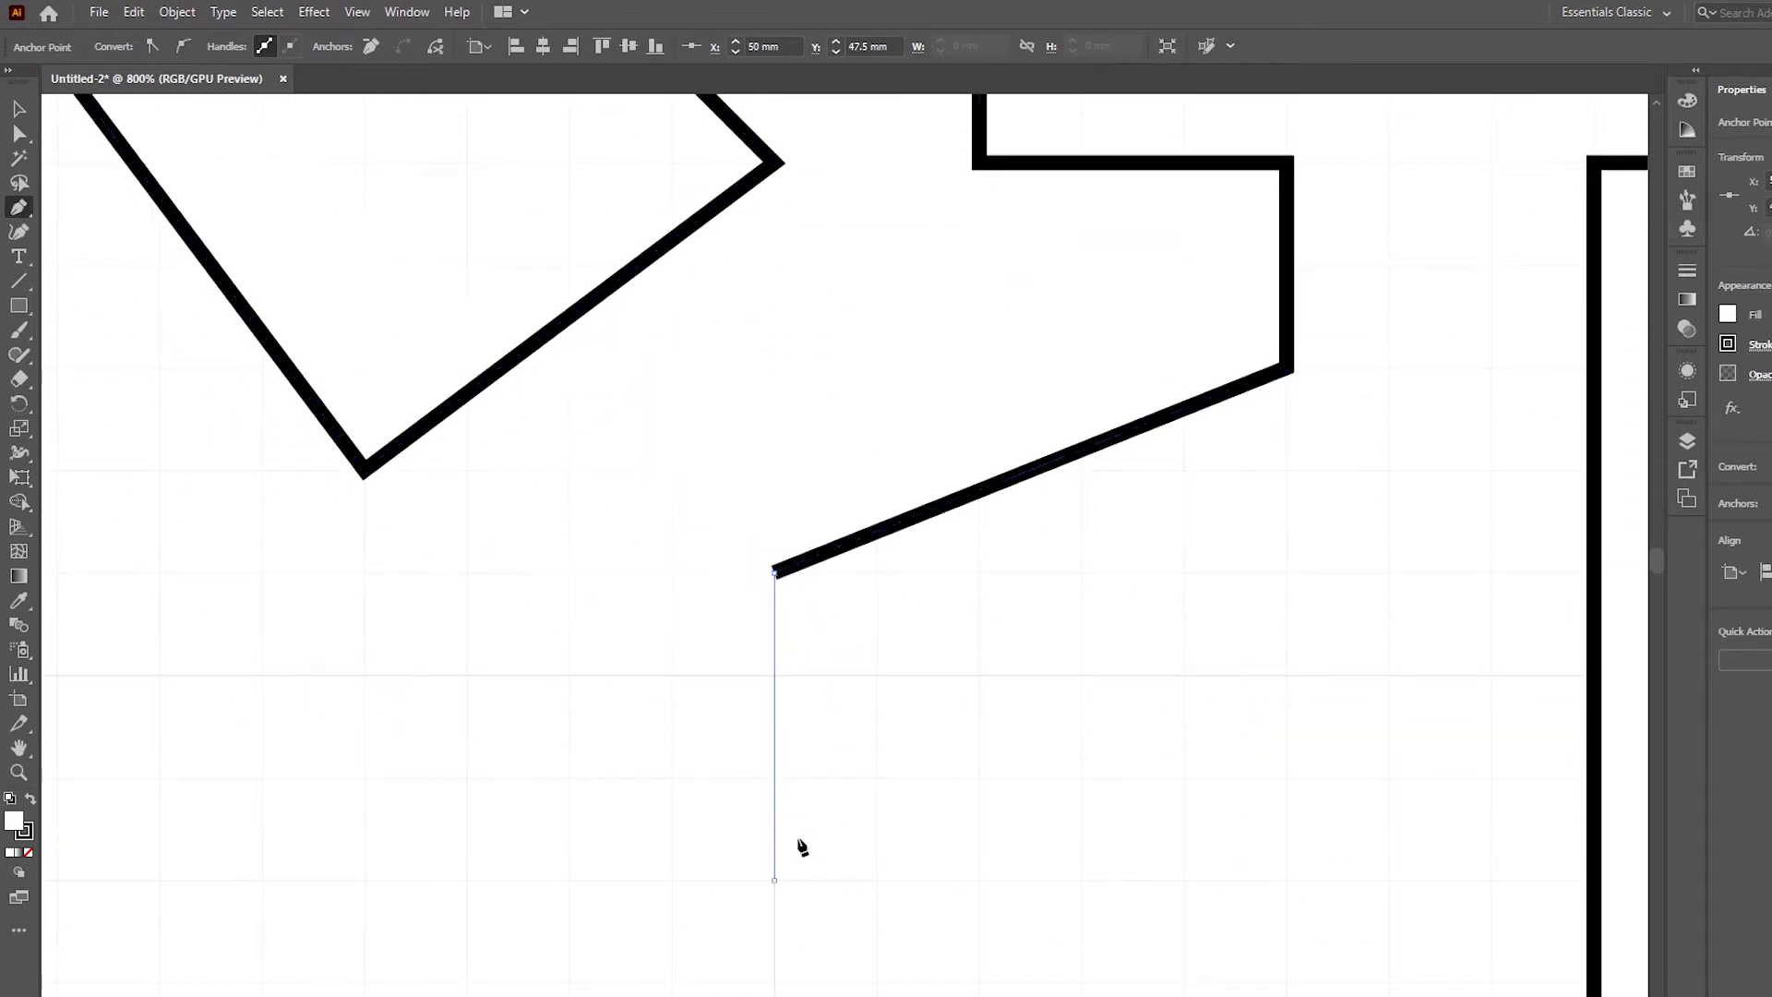
pyautogui.click(775, 880)
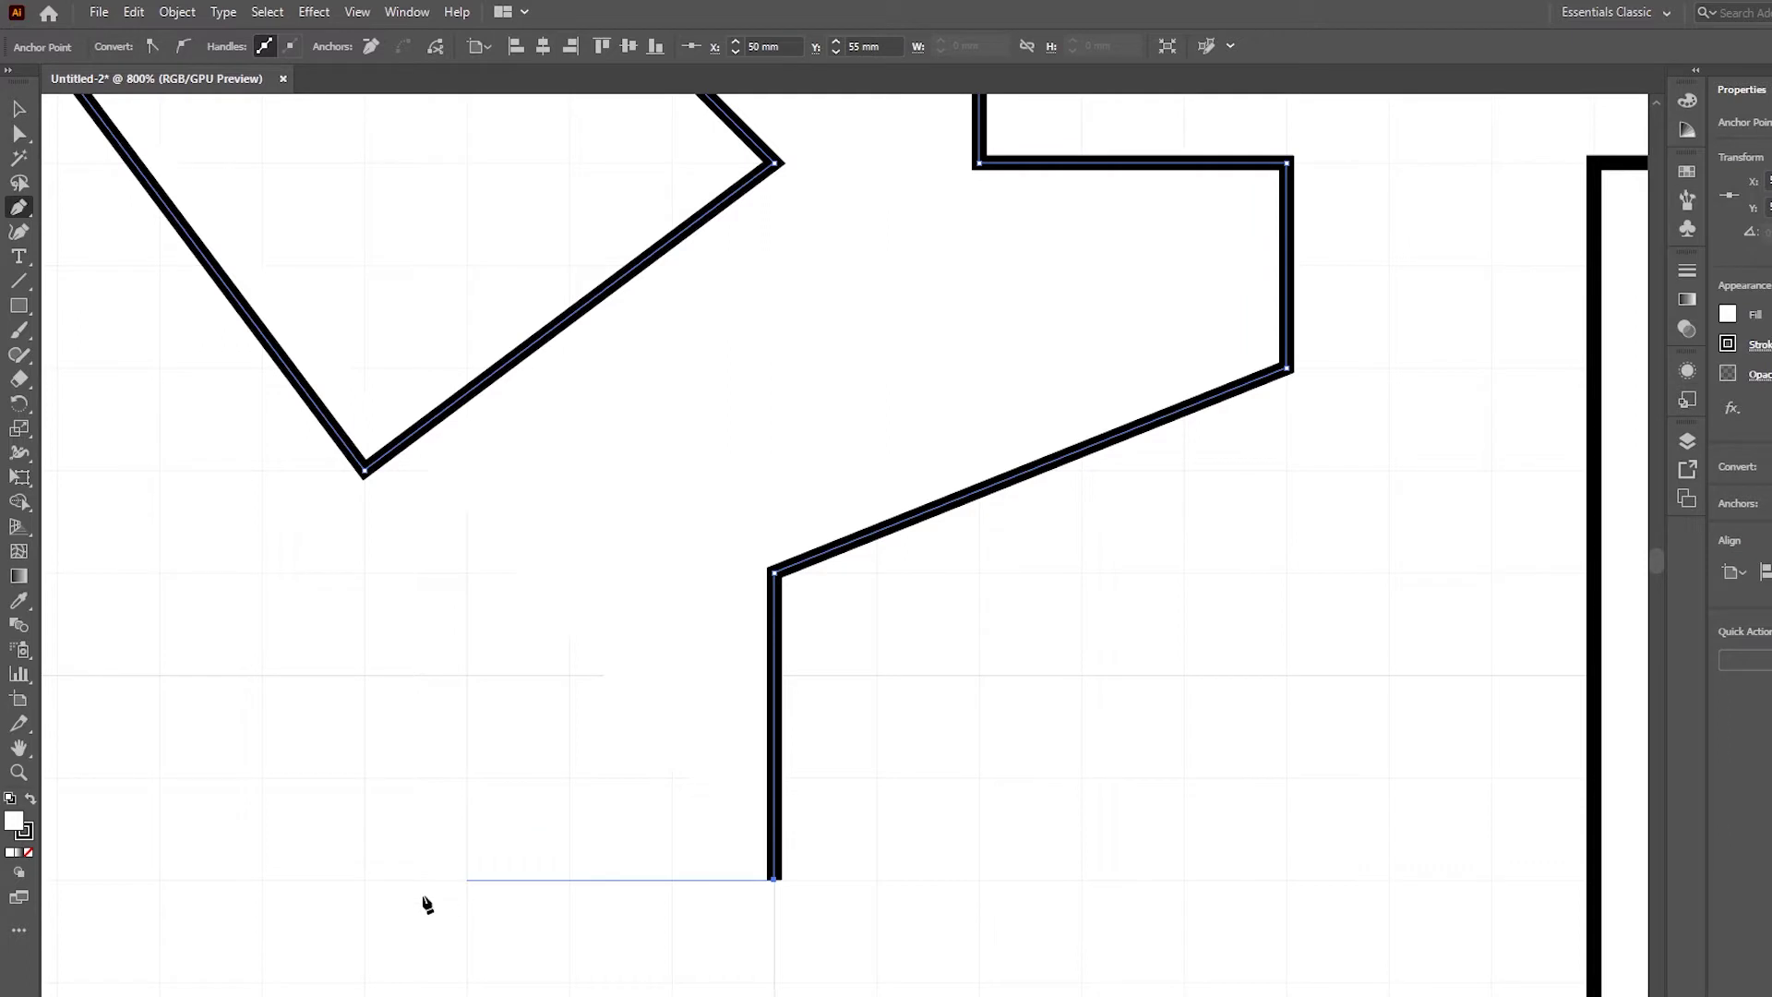
pyautogui.click(363, 879)
pyautogui.click(364, 676)
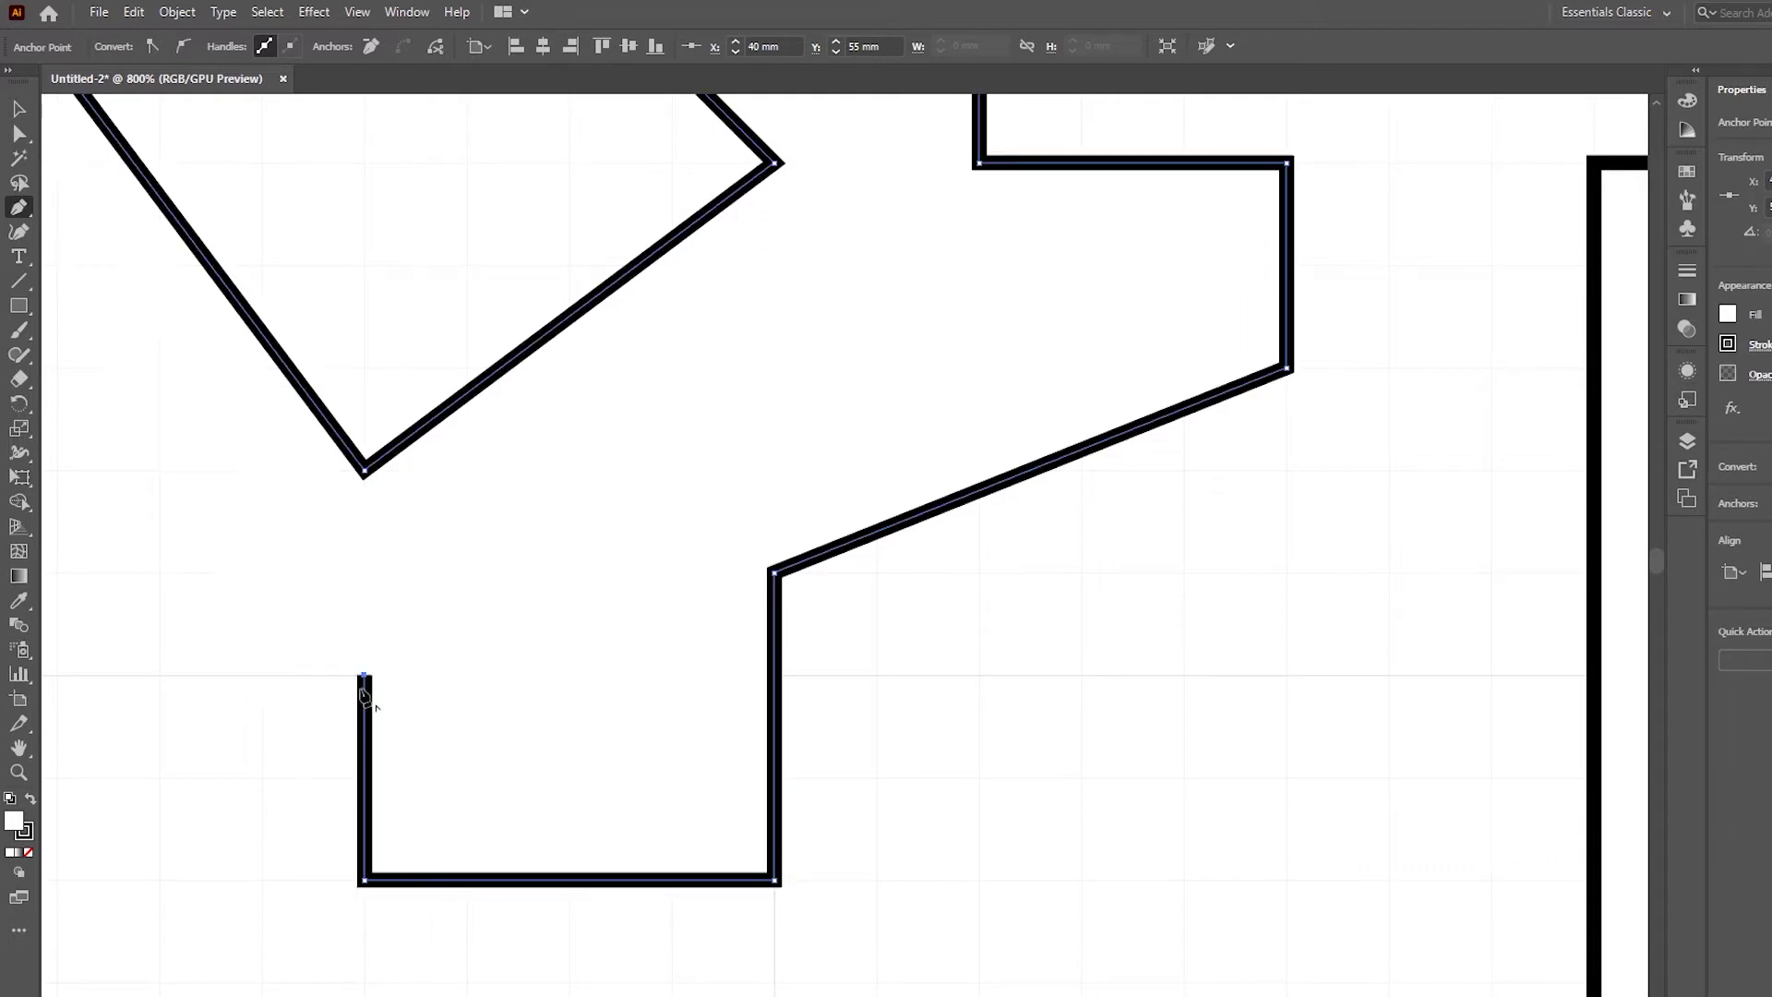
pyautogui.click(262, 676)
pyautogui.press('v')
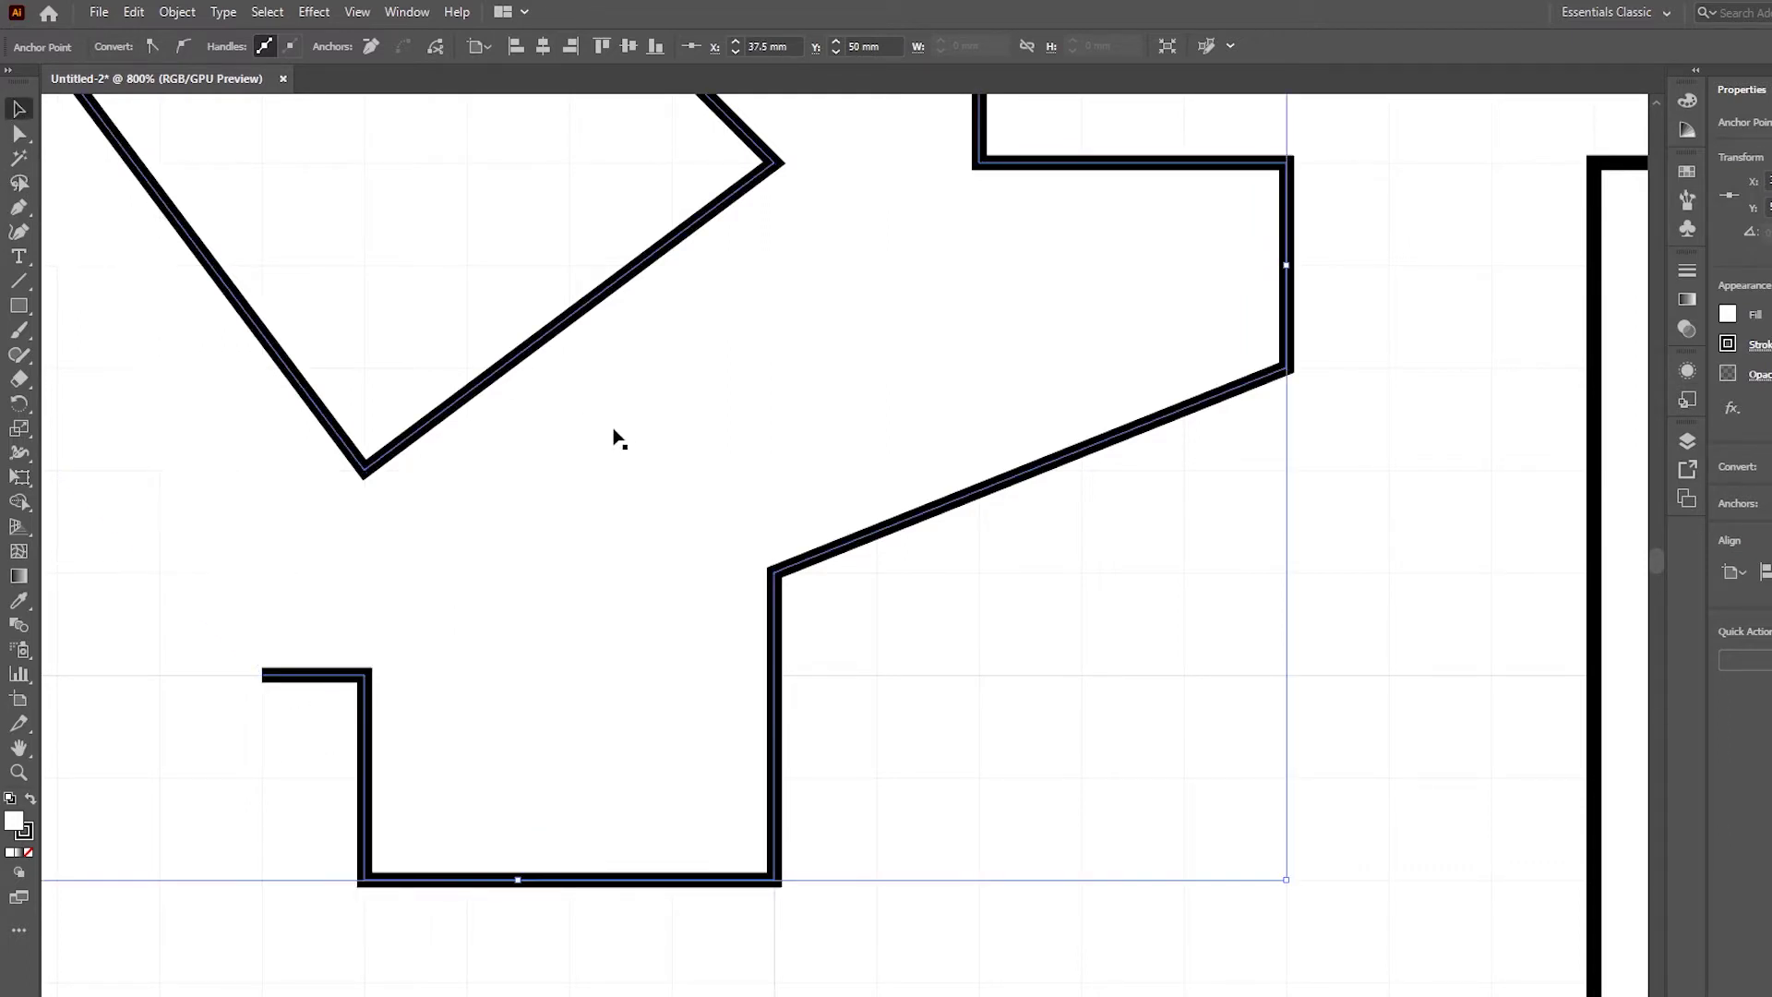
pyautogui.hotkey('ctrl', '1')
pyautogui.click(830, 295)
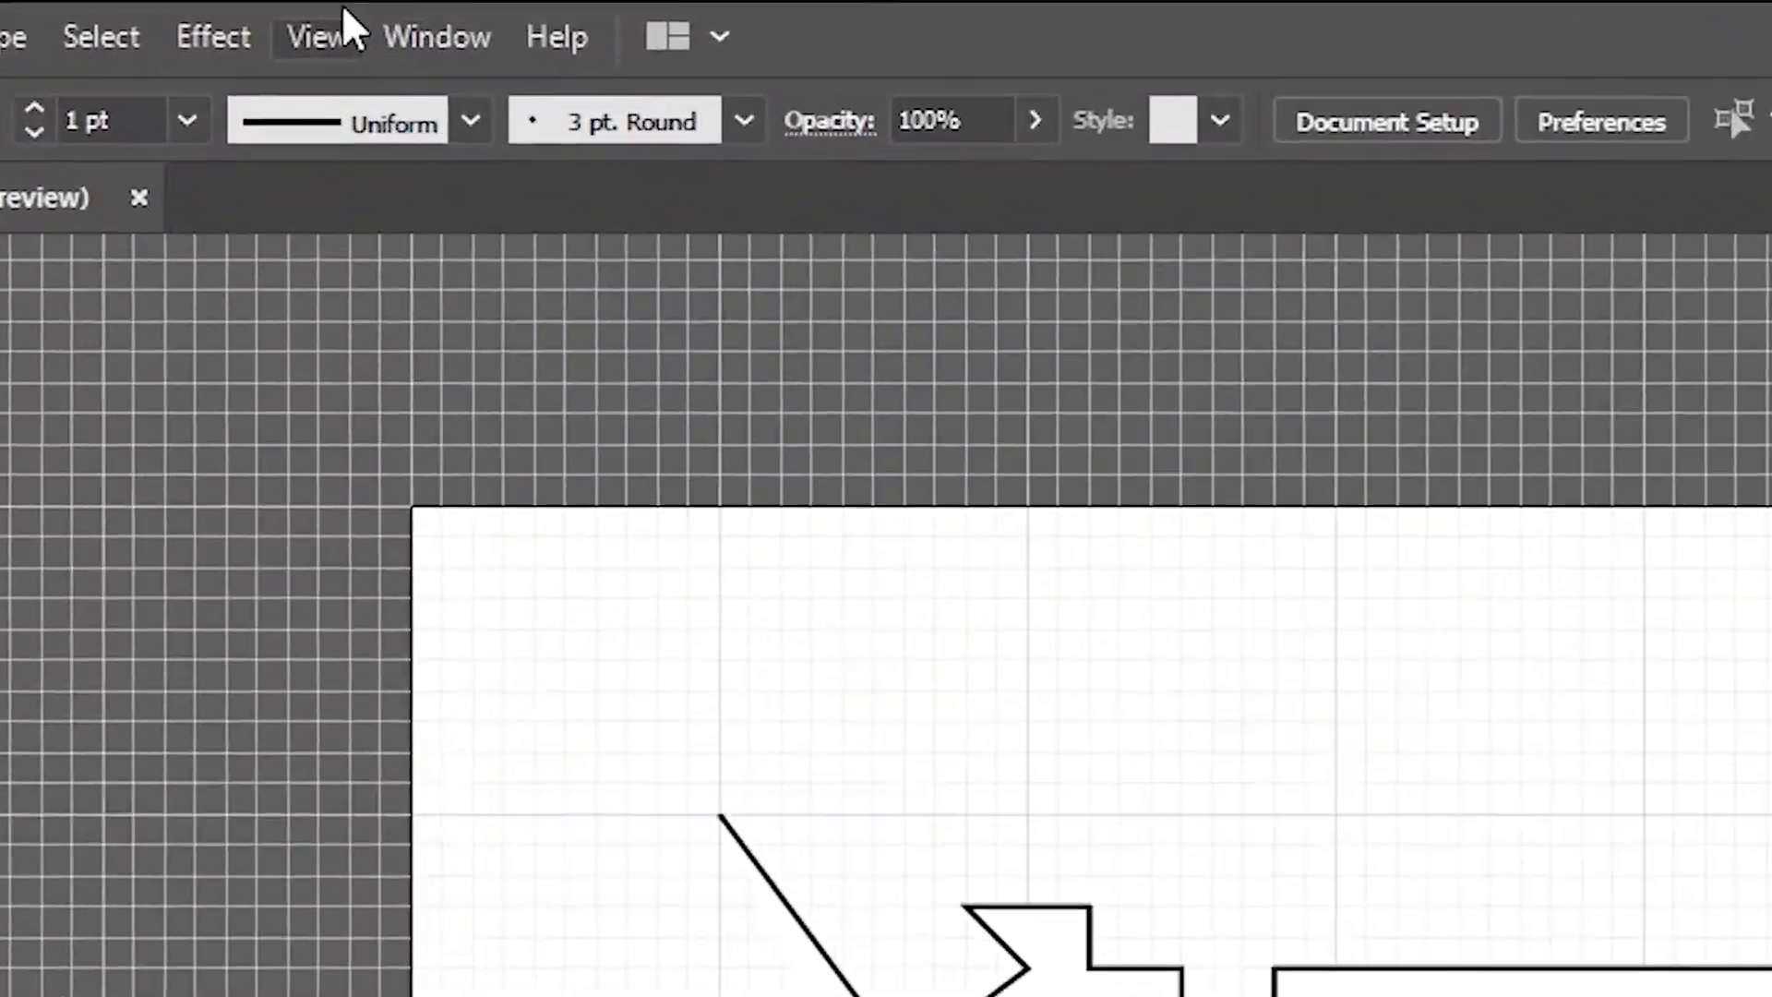
# - Hide the document grid and check that Snap to Grid is still enabled
pyautogui.click(321, 27)
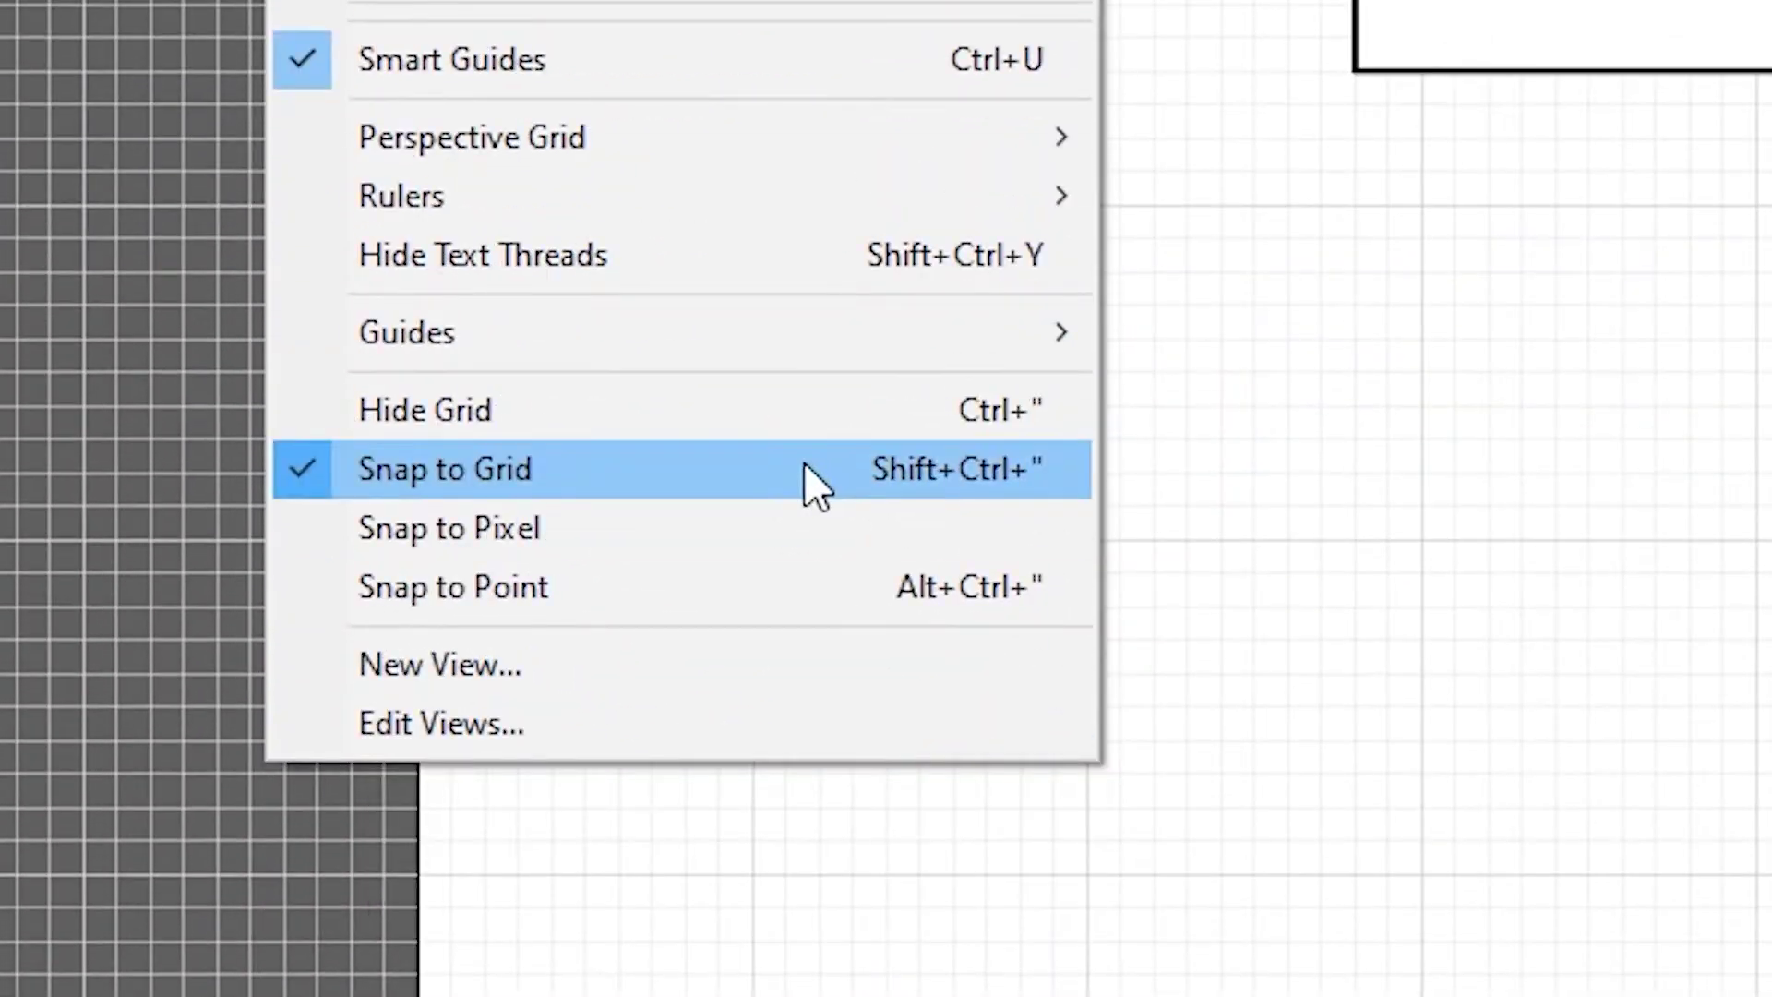
pyautogui.click(670, 407)
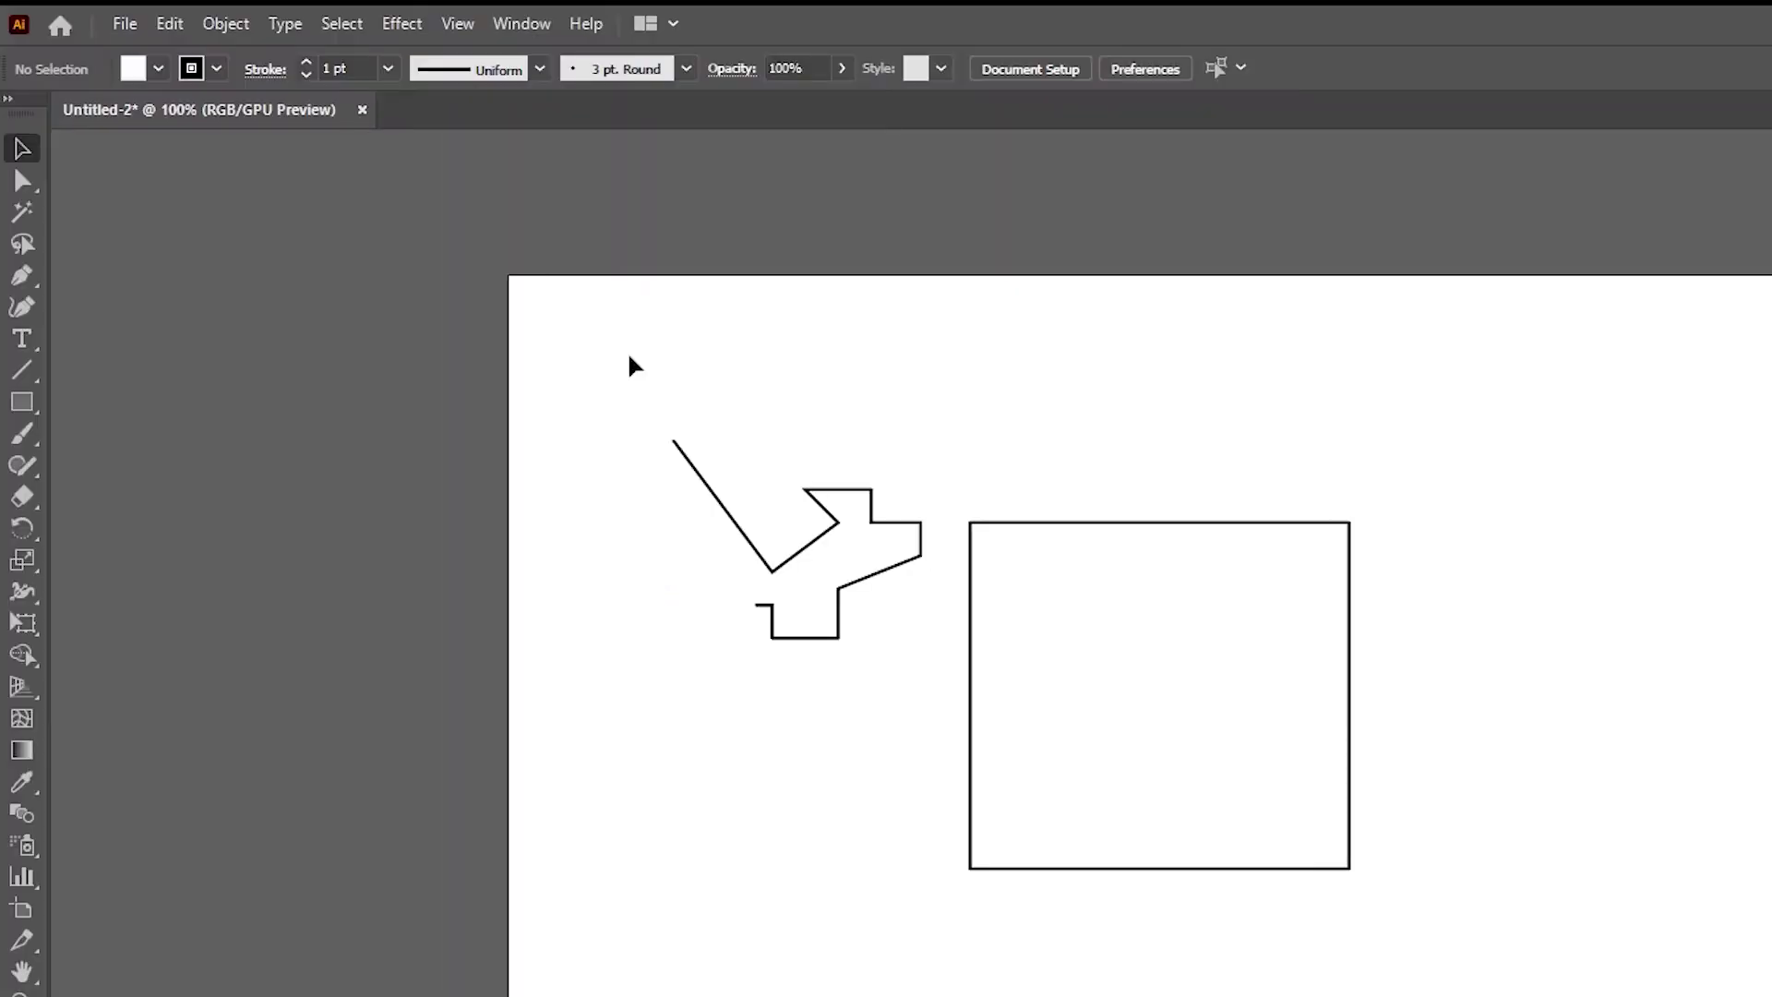
pyautogui.click(458, 23)
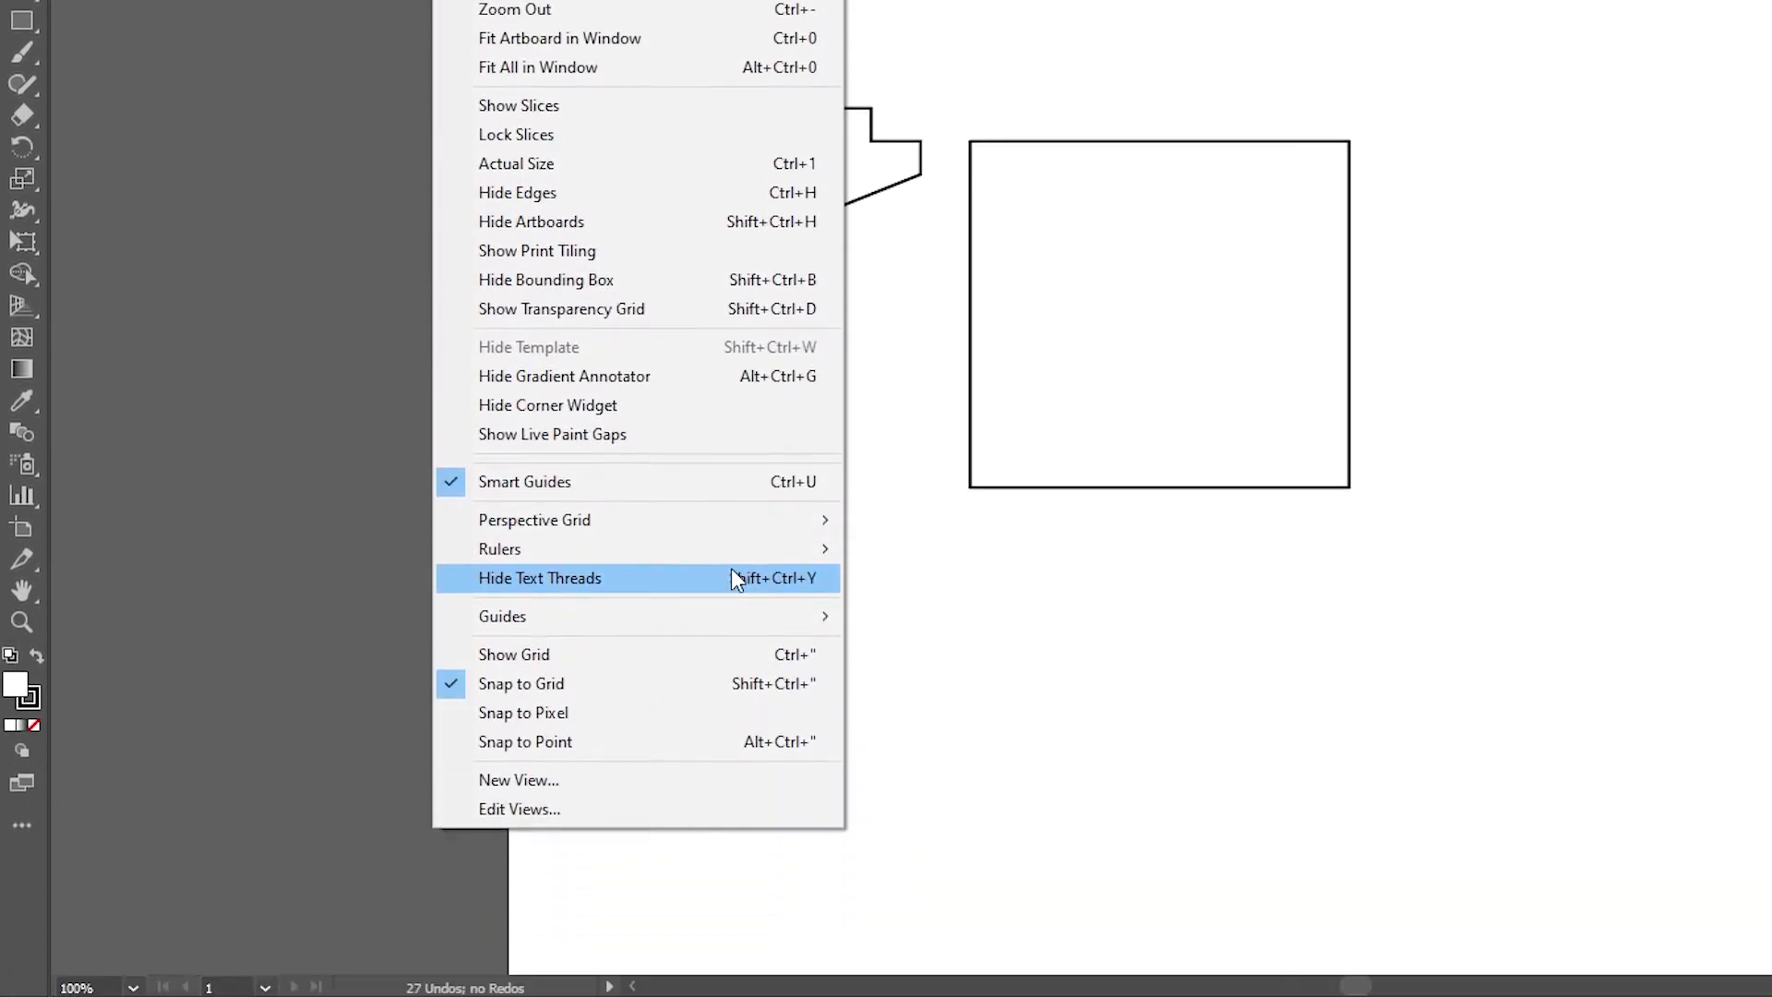
pyautogui.click(626, 685)
# - Move the rectangle with the grid hidden to about X 101.2, Y 66.2 mm and deselect it
pyautogui.click(1043, 300)
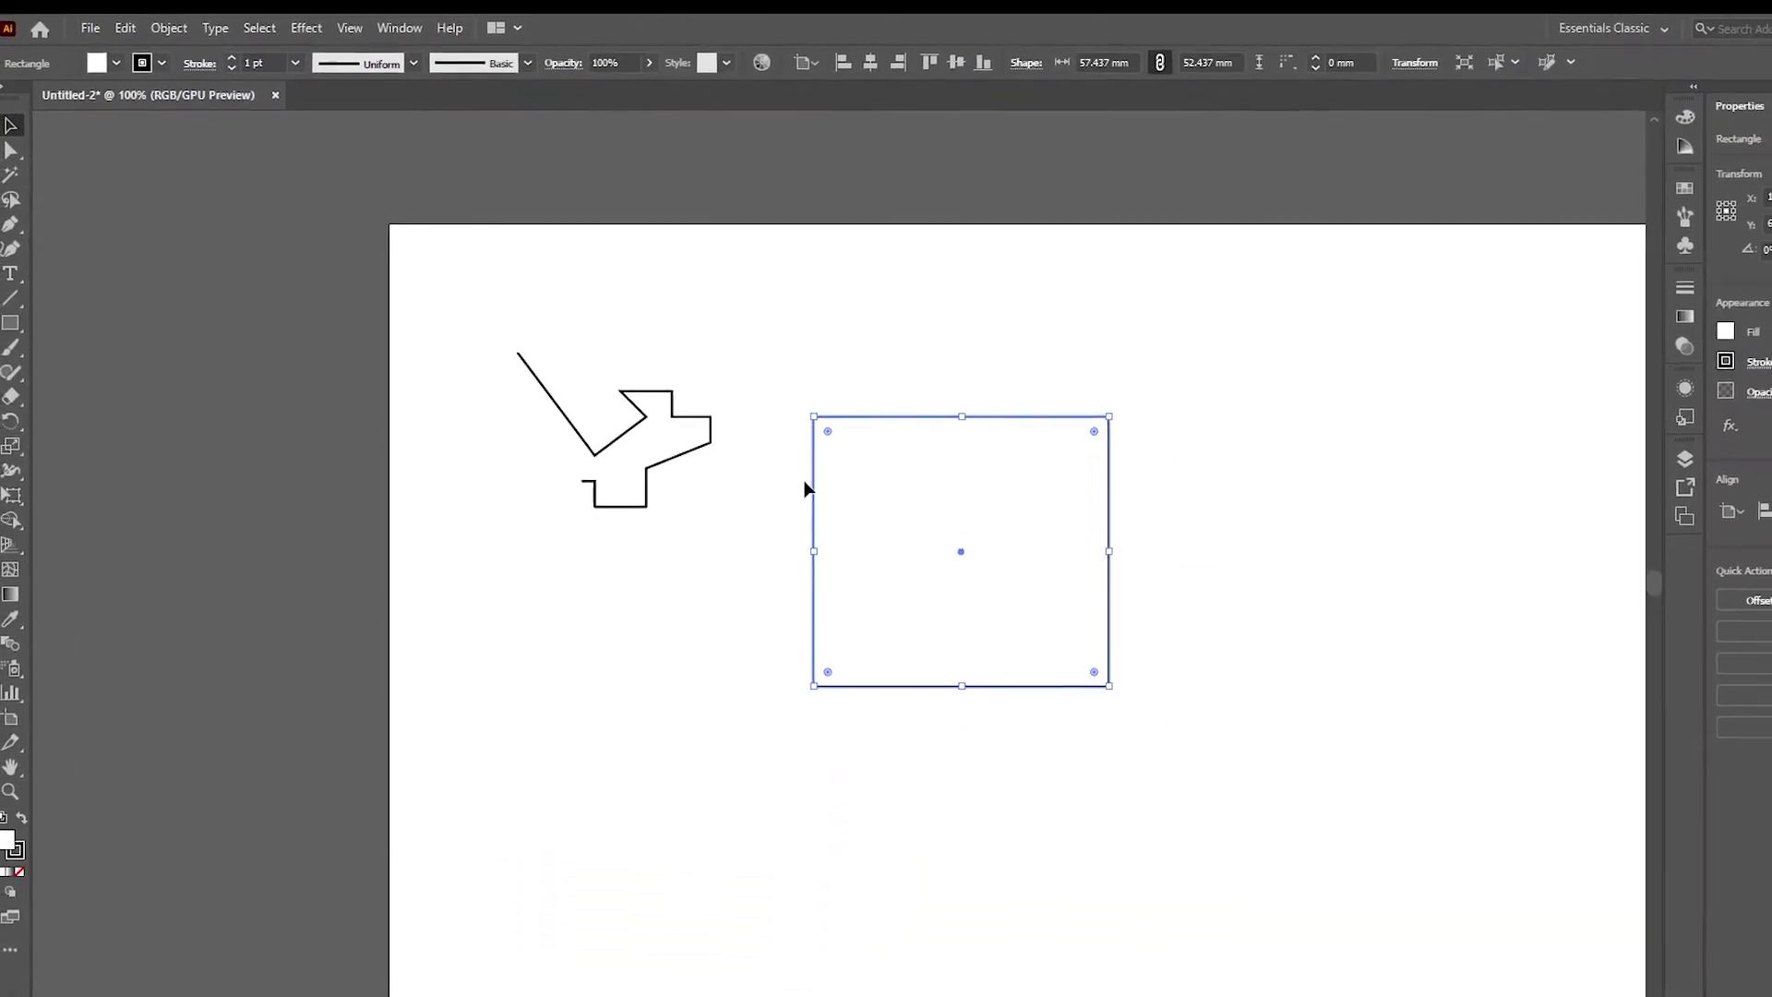
pyautogui.moveTo(885, 541); pyautogui.dragTo(886, 568)
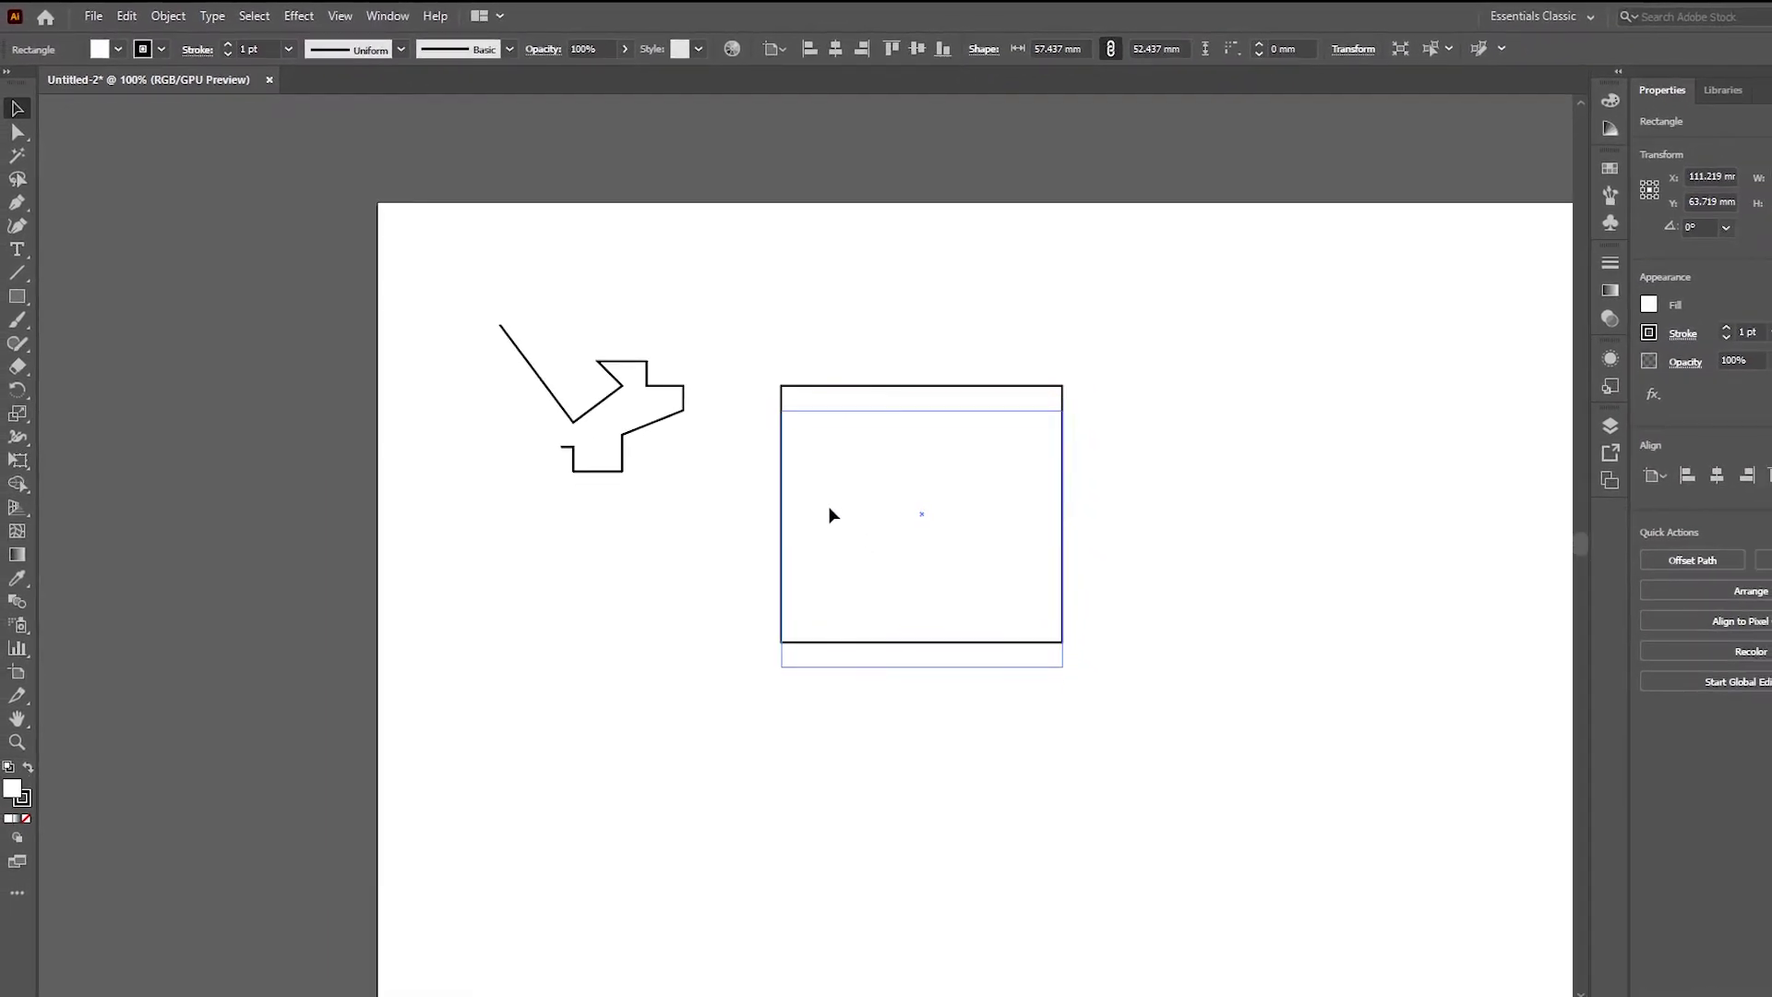
pyautogui.moveTo(829, 508); pyautogui.dragTo(753, 500)
pyautogui.click(587, 515)
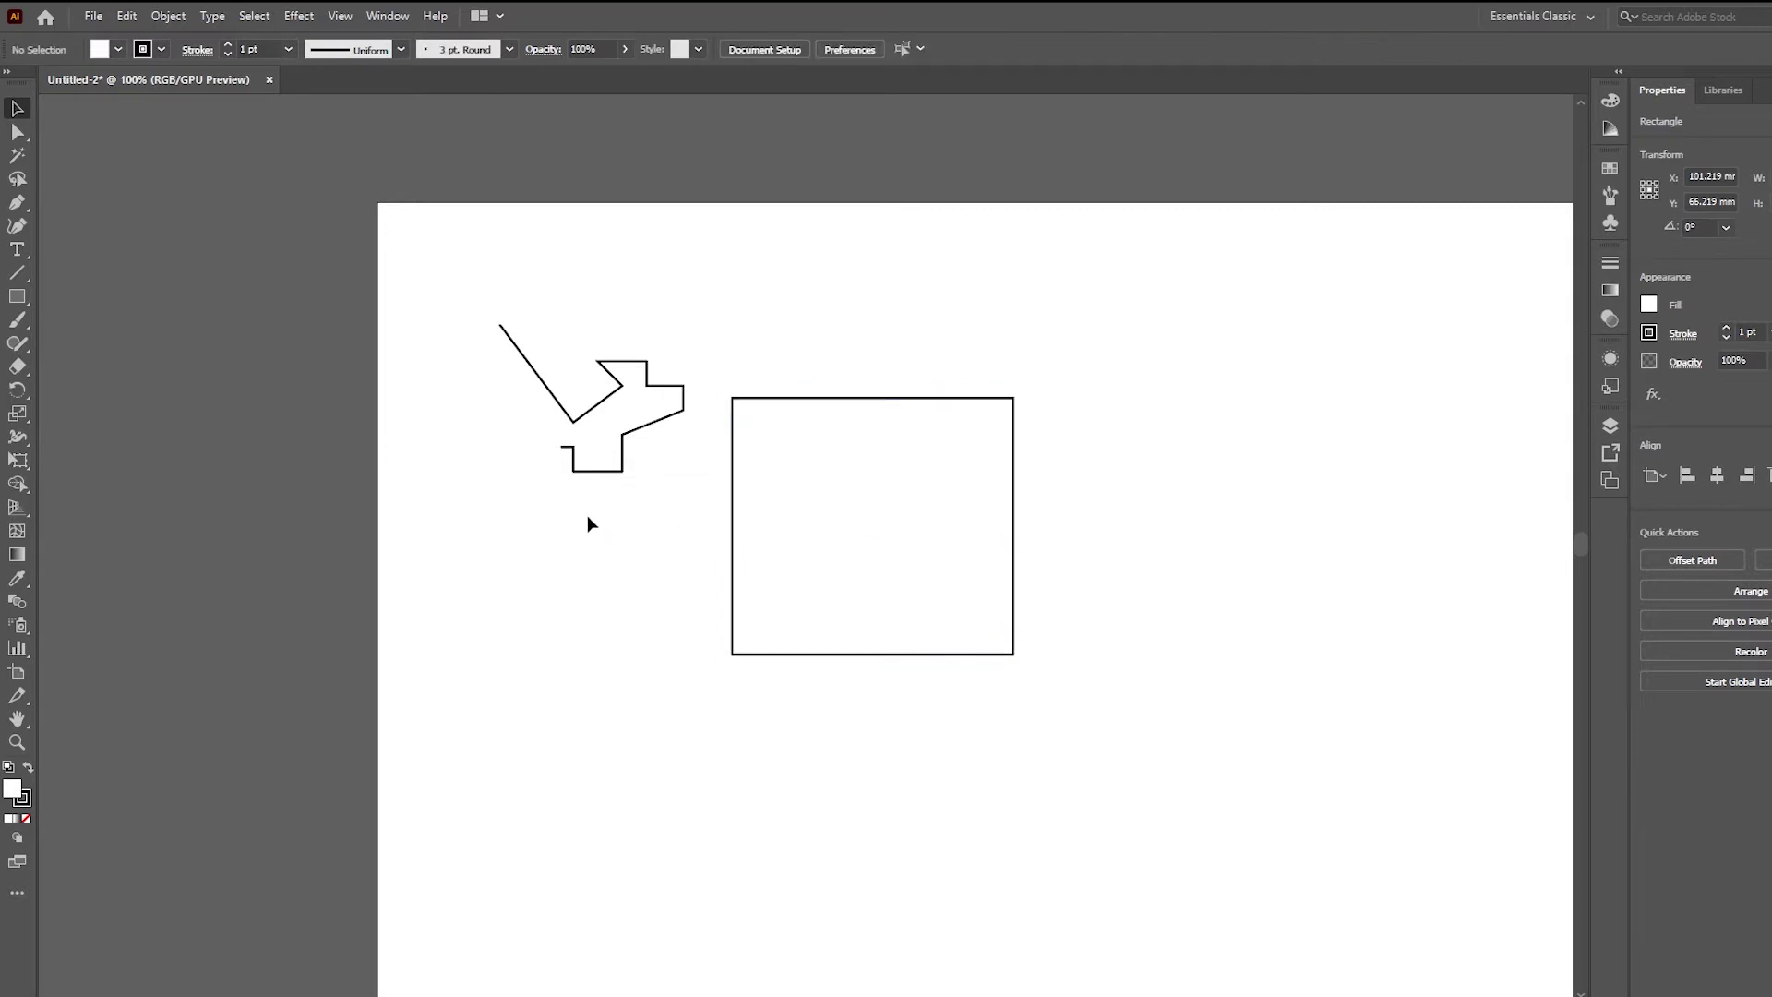
# - Below the zigzag, draw a straight-segment Pen path from X 32.5, Y 75 mm through X 37.5, Y 70 mm, around clockwise to X 35, Y 80 mm
pyautogui.click(15, 202)
pyautogui.scroll(6, 542, 585)
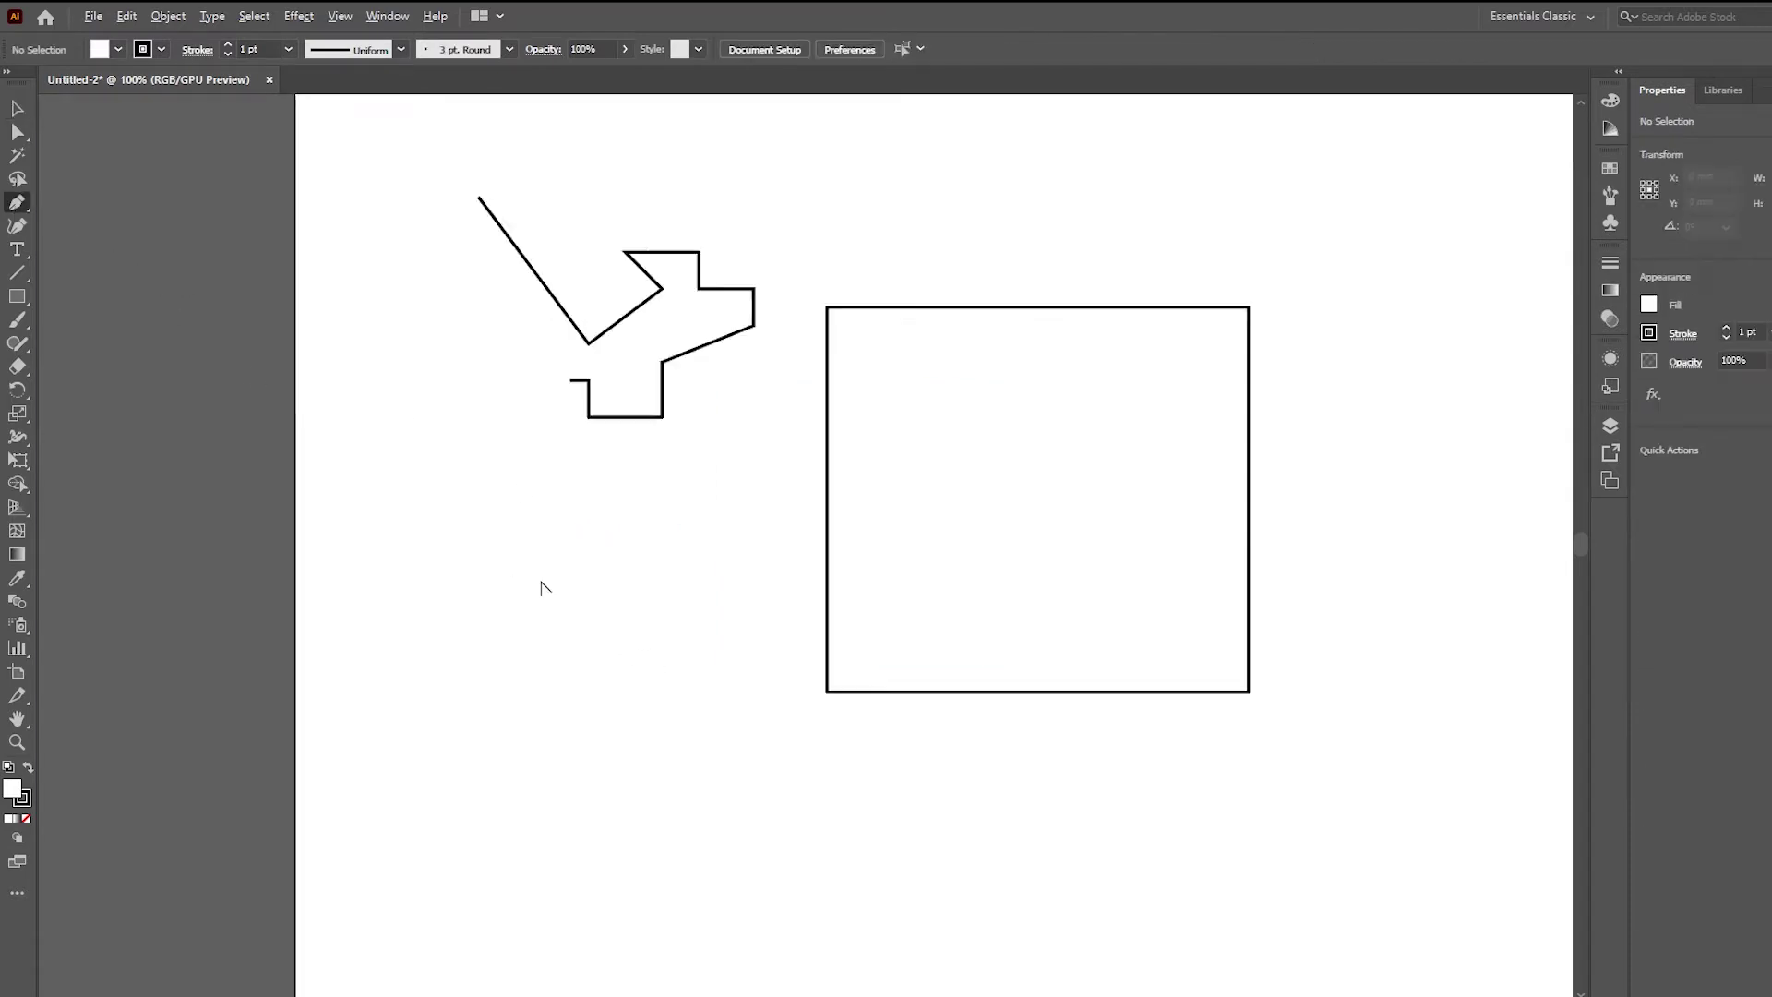
pyautogui.click(511, 499)
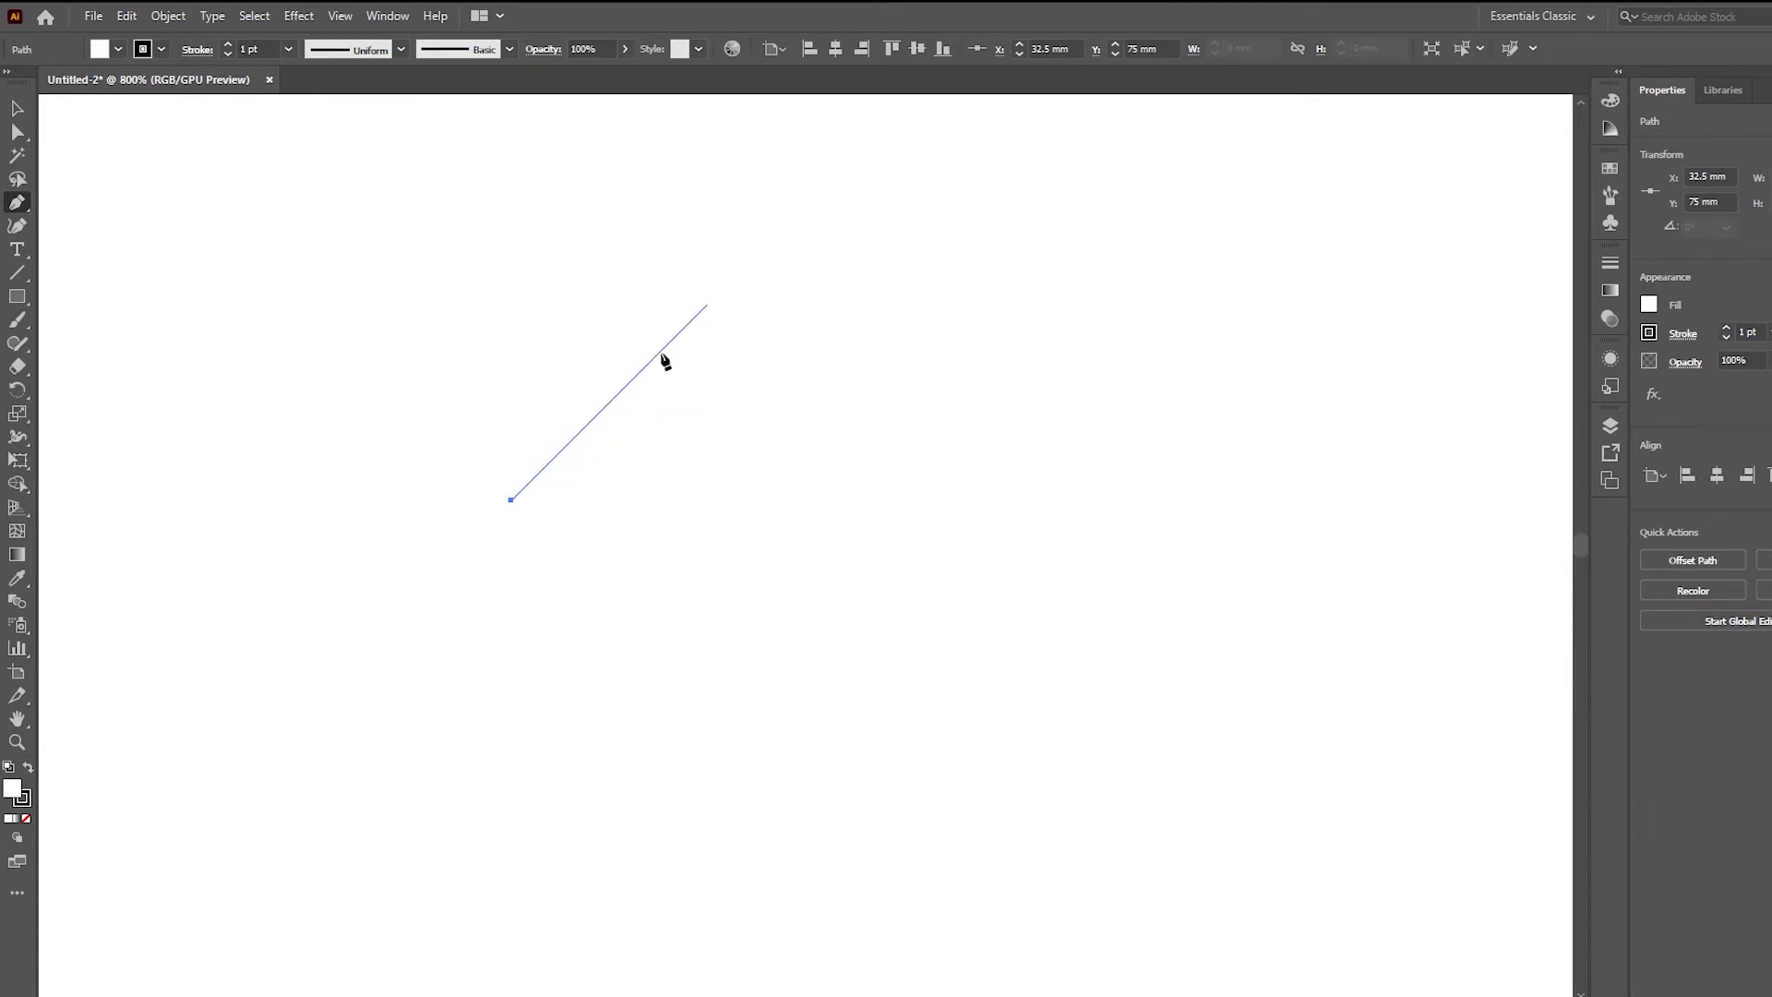
pyautogui.click(662, 357)
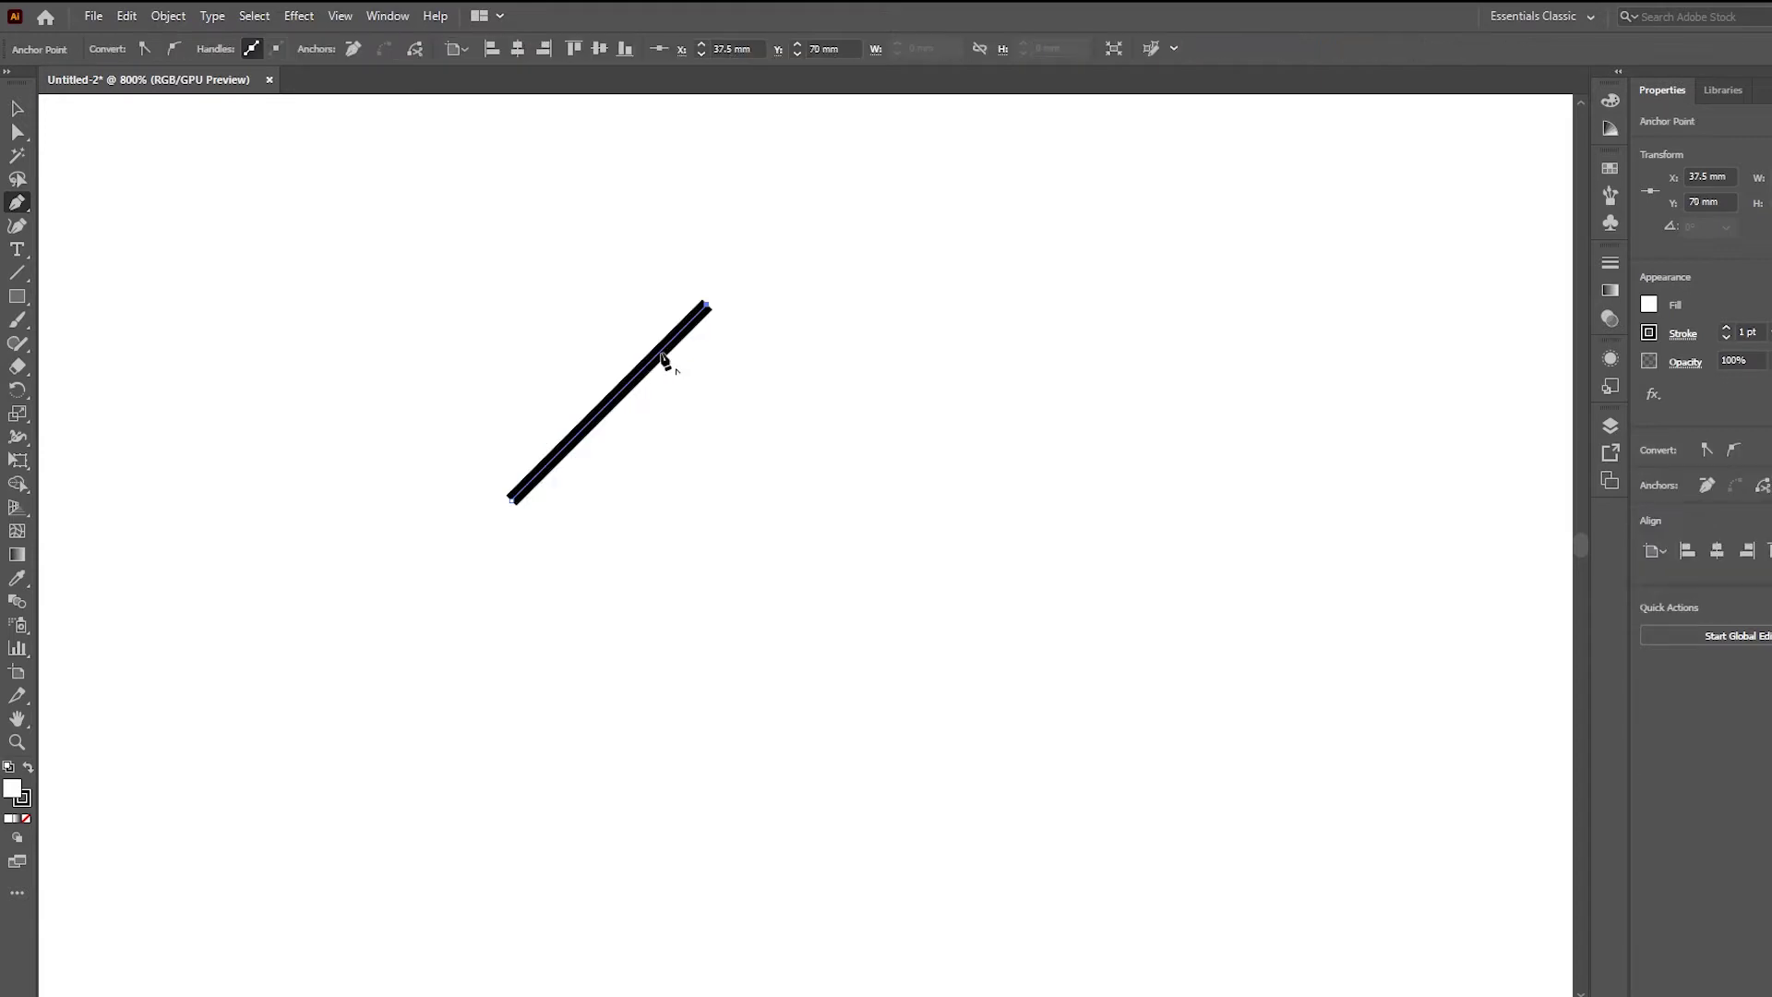
pyautogui.click(905, 445)
pyautogui.click(846, 645)
pyautogui.click(591, 663)
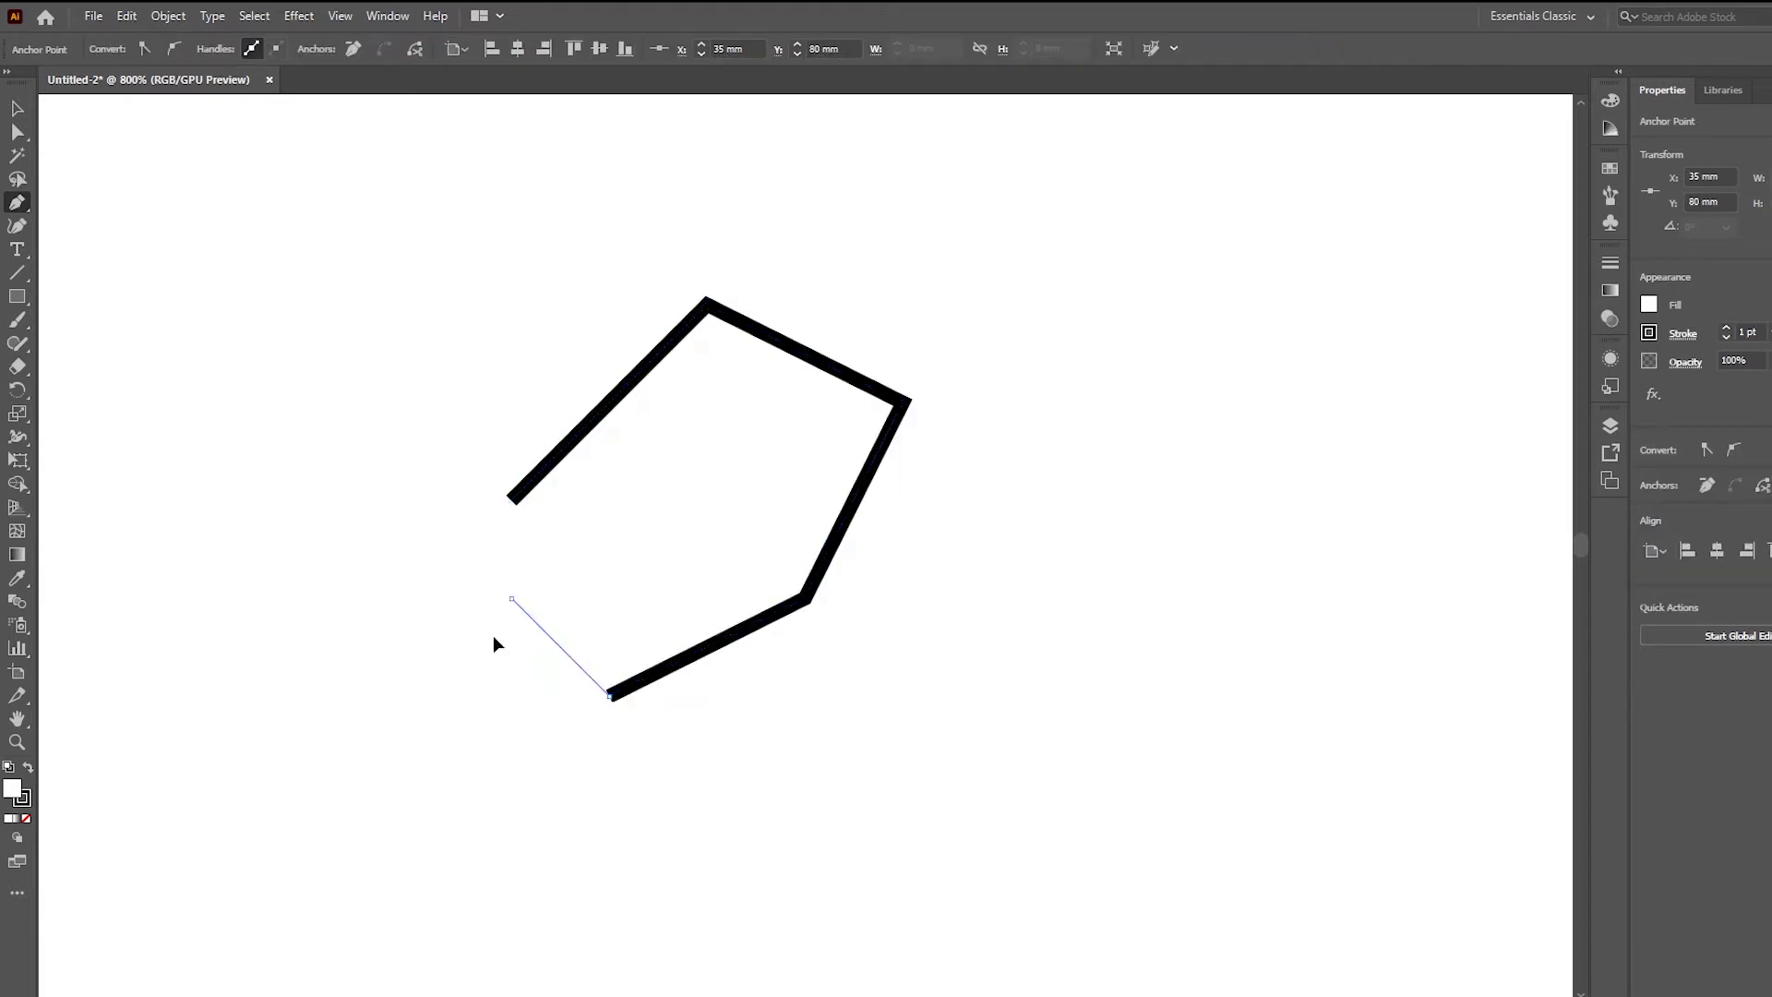
# - Continue the path through X 30, Y 75 mm and an upper peak, and close it at its starting anchor at X 32.5, Y 75 mm
pyautogui.click(498, 627)
pyautogui.click(423, 490)
pyautogui.click(493, 297)
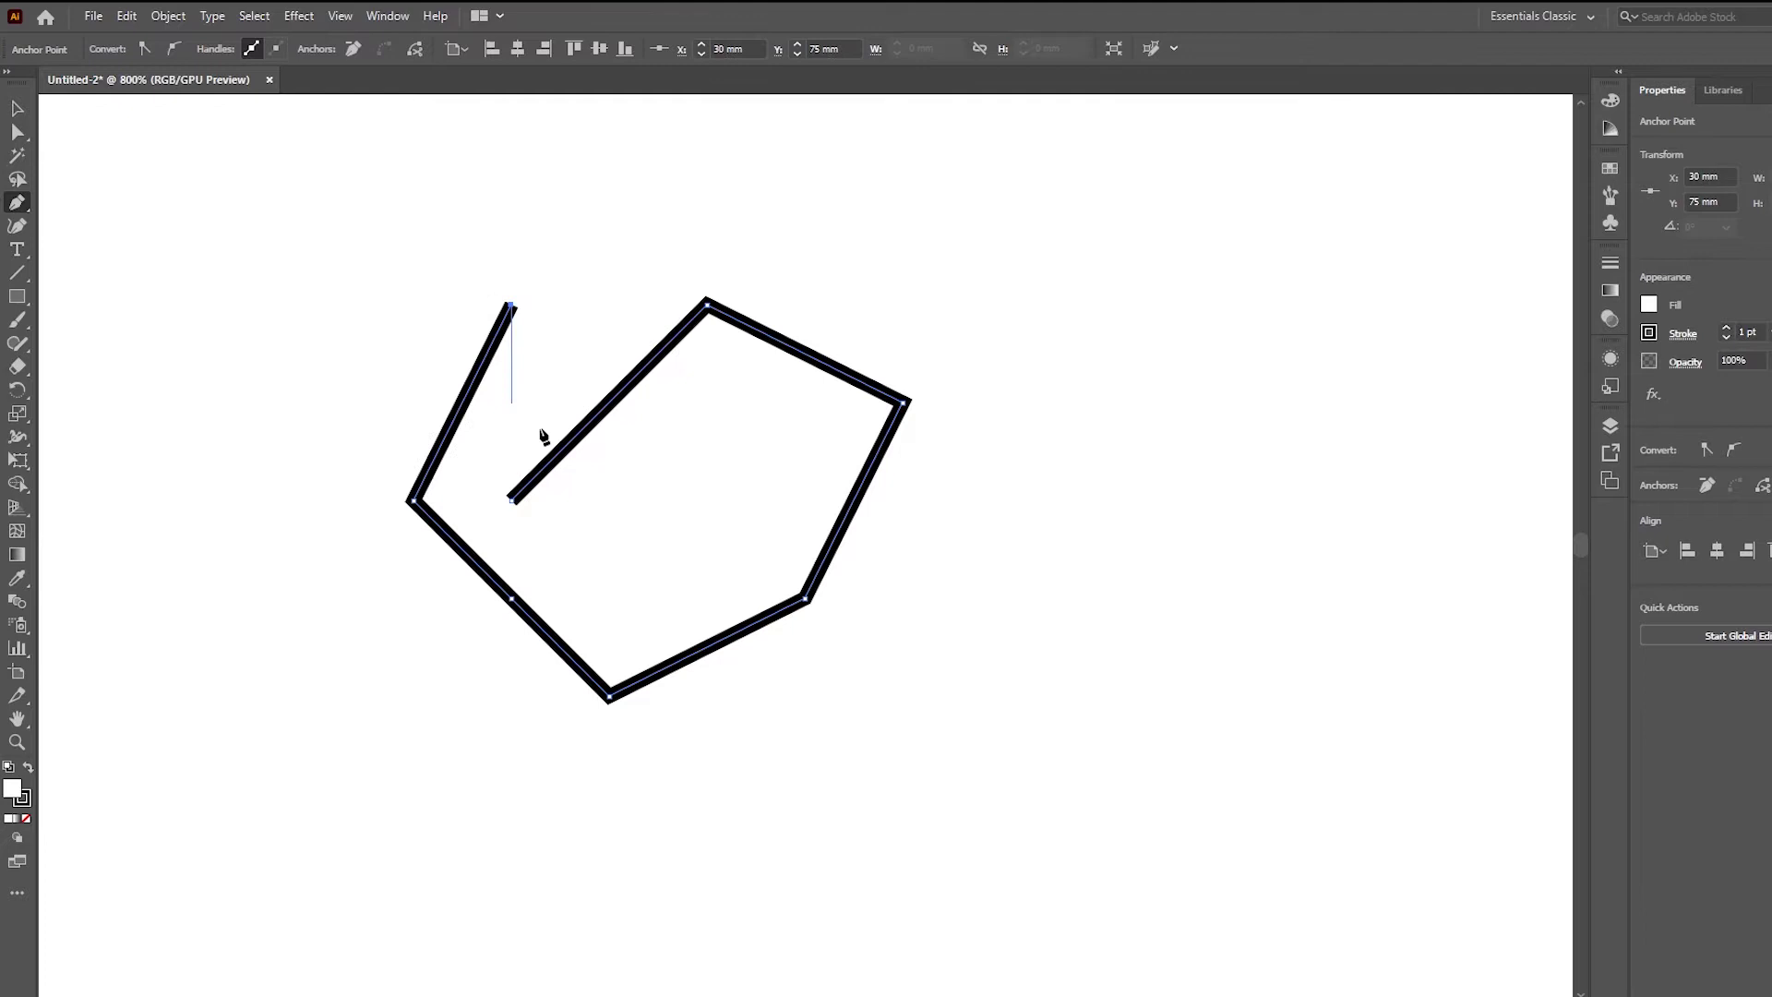
pyautogui.click(512, 501)
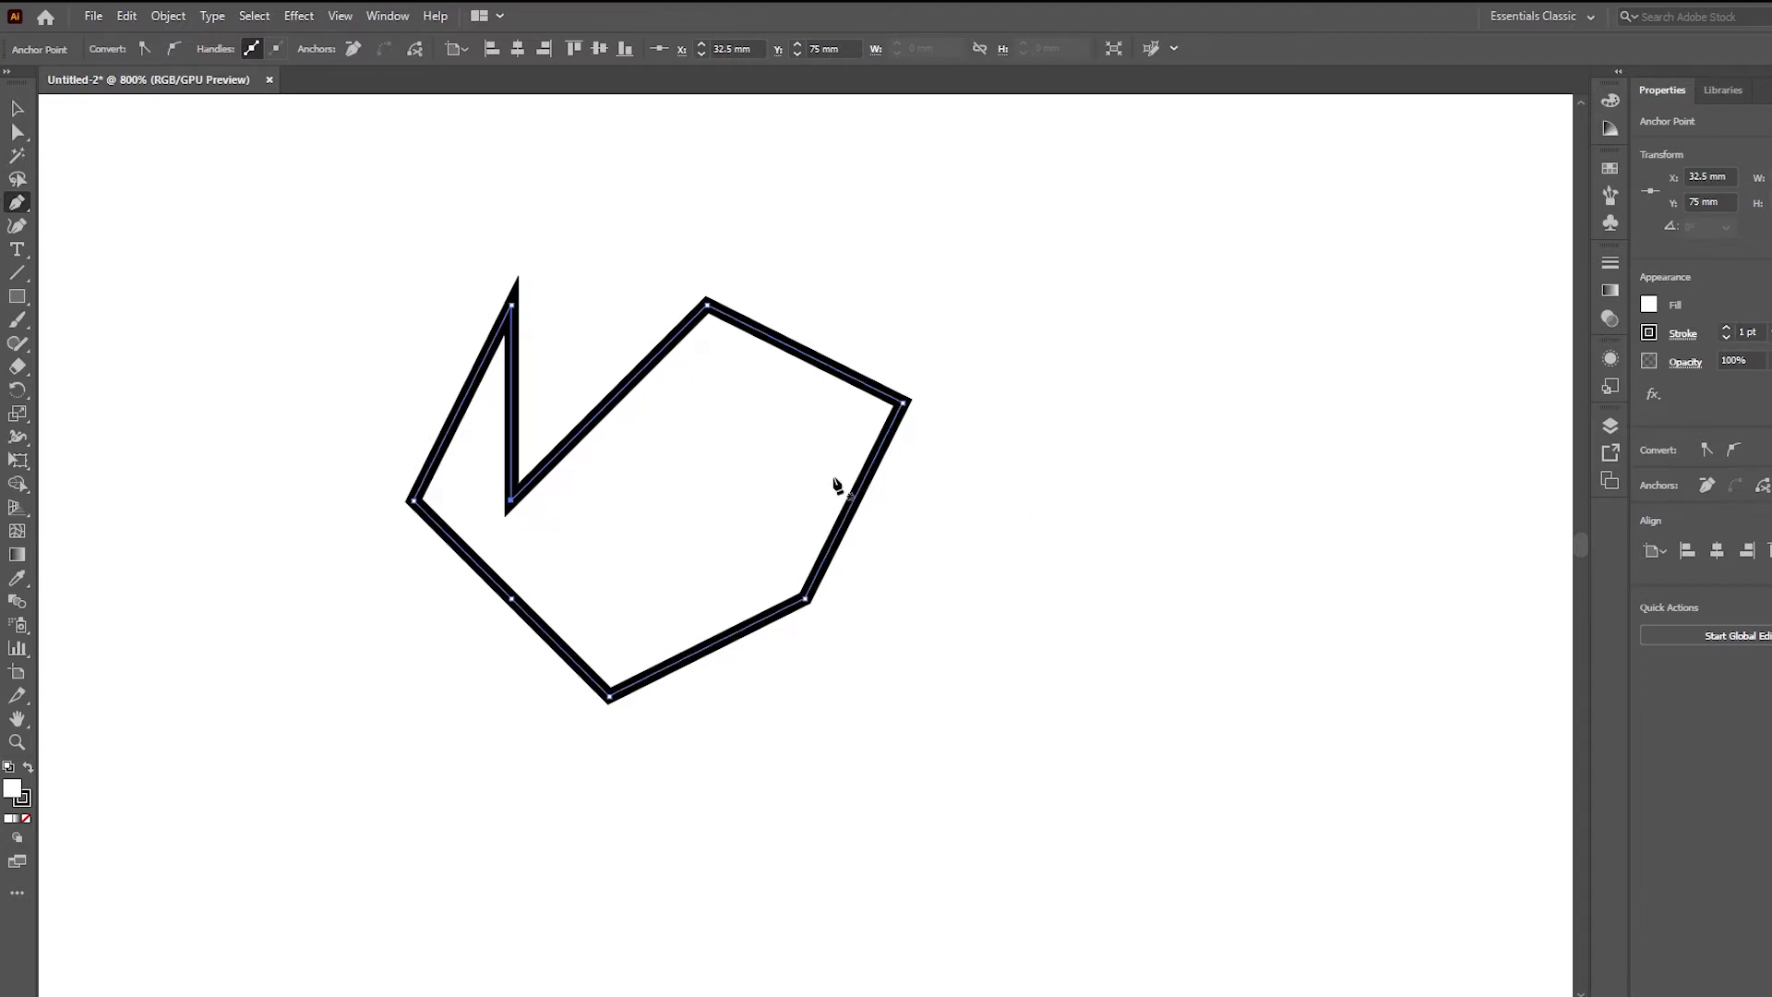
# - Select the rectangle and both Pen paths and delete them, leaving the artboard empty
pyautogui.scroll(-5, 1114, 515)
pyautogui.moveTo(1104, 468); pyautogui.dragTo(720, 529)
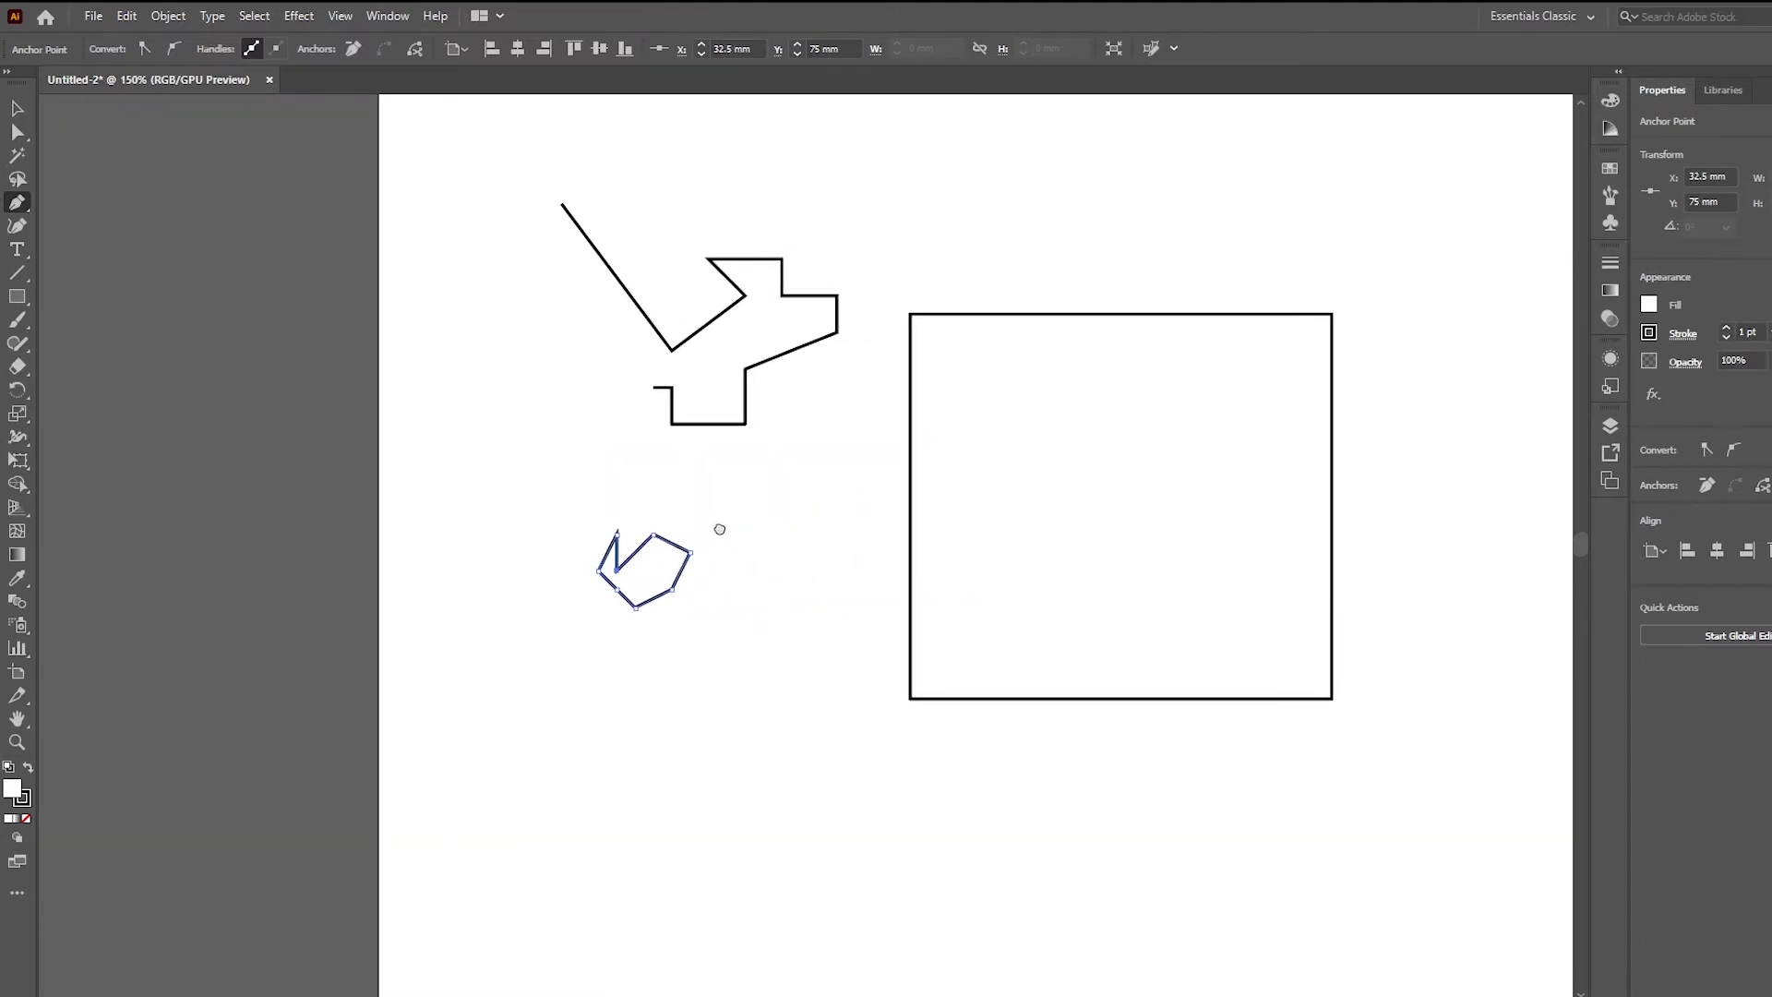
pyautogui.click(16, 108)
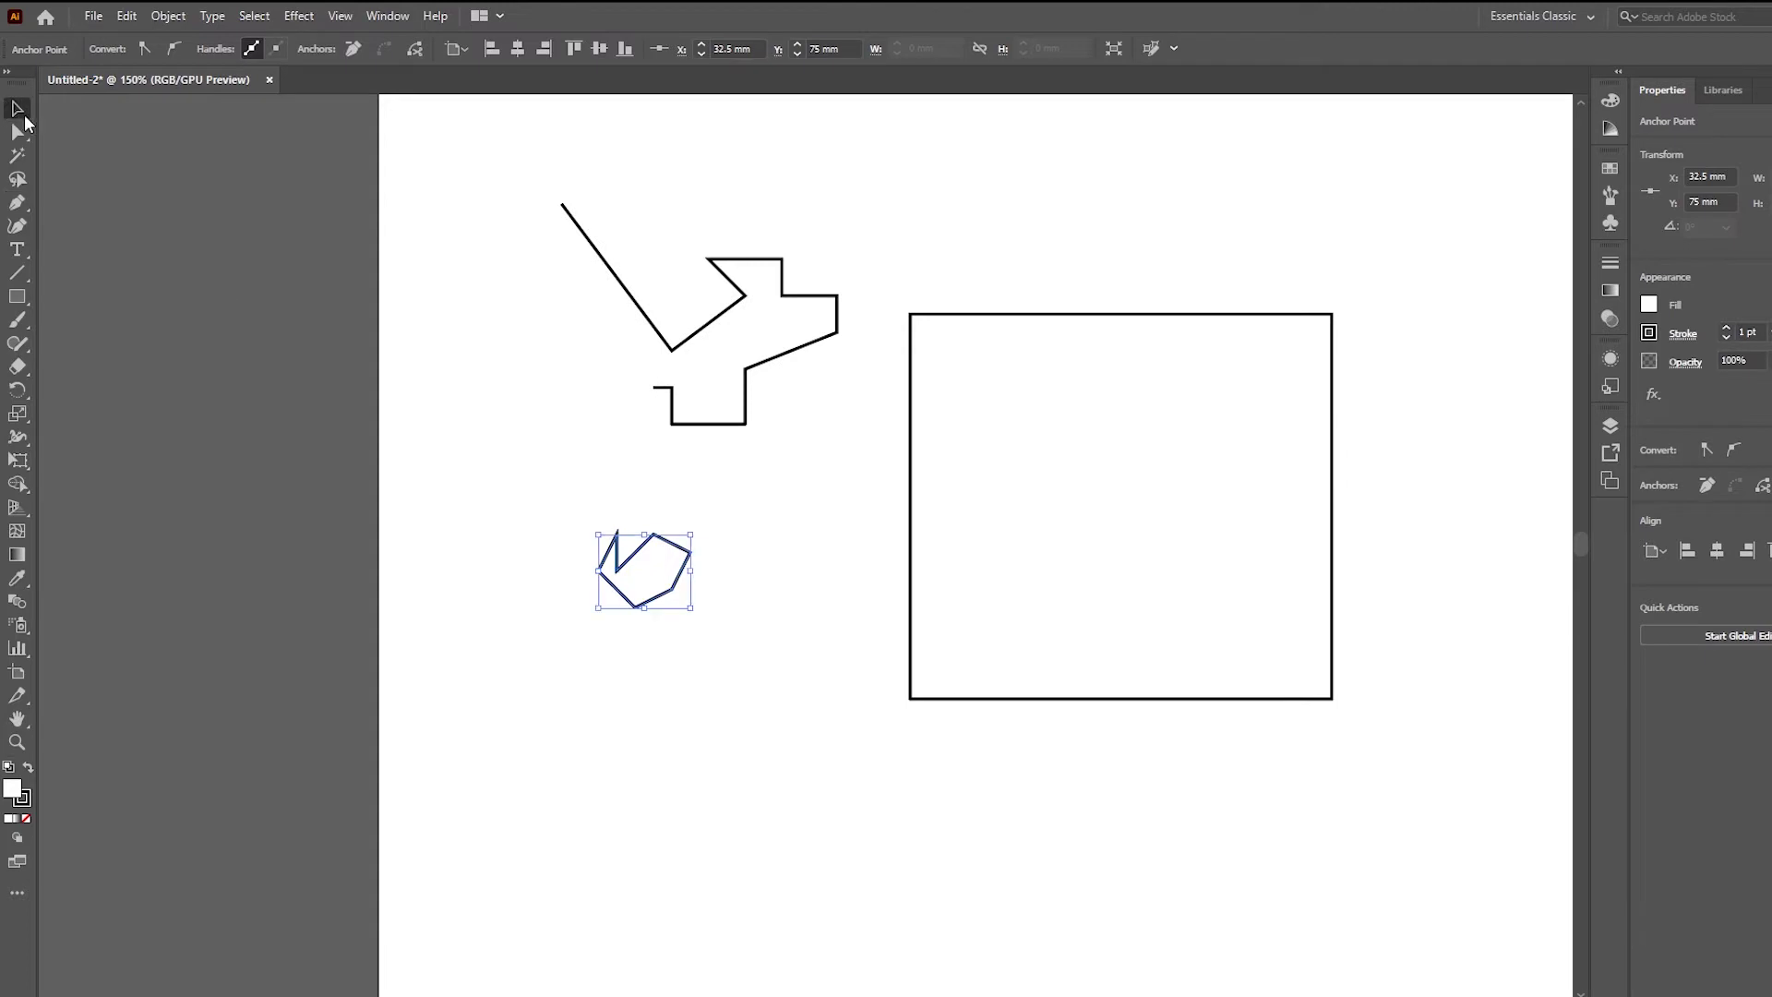
pyautogui.click(821, 443)
pyautogui.moveTo(812, 443); pyautogui.dragTo(452, 435)
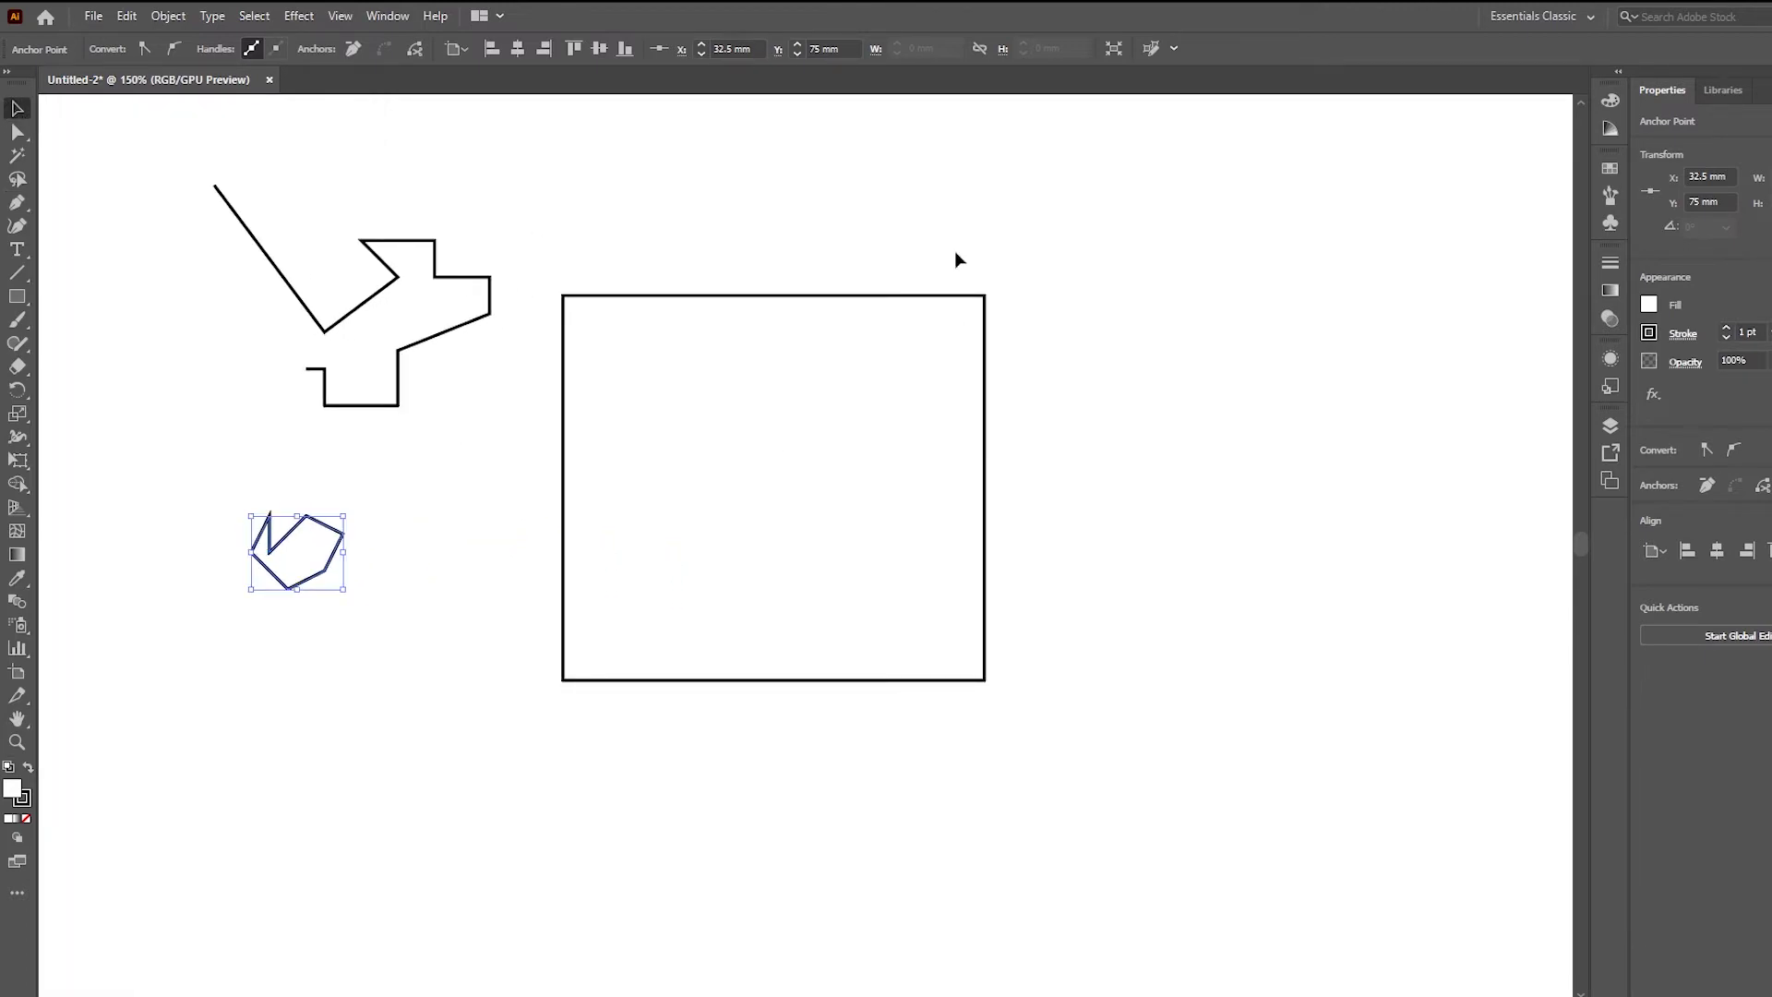
pyautogui.scroll(-1, 334, 539)
pyautogui.moveTo(236, 299); pyautogui.dragTo(786, 723)
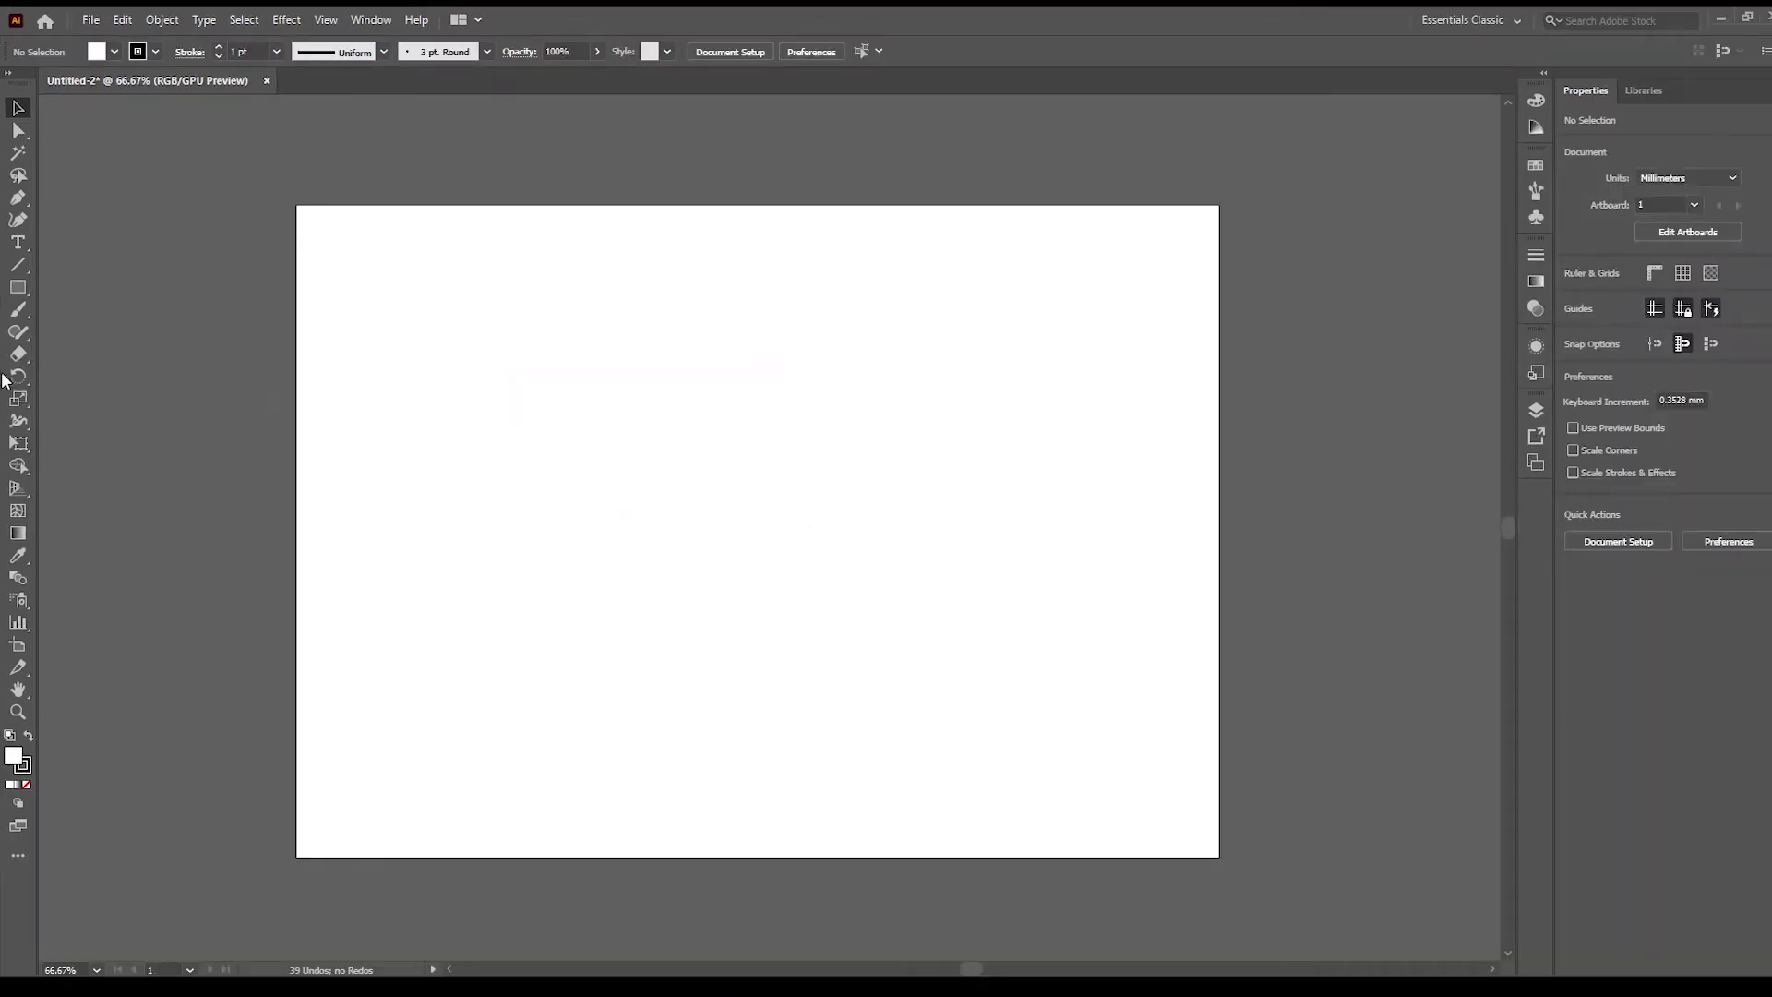
# - Show the drawing tools grouped with the Line Segment tool, including the Rectangular Grid and Polar Grid tools
pyautogui.click(18, 268)
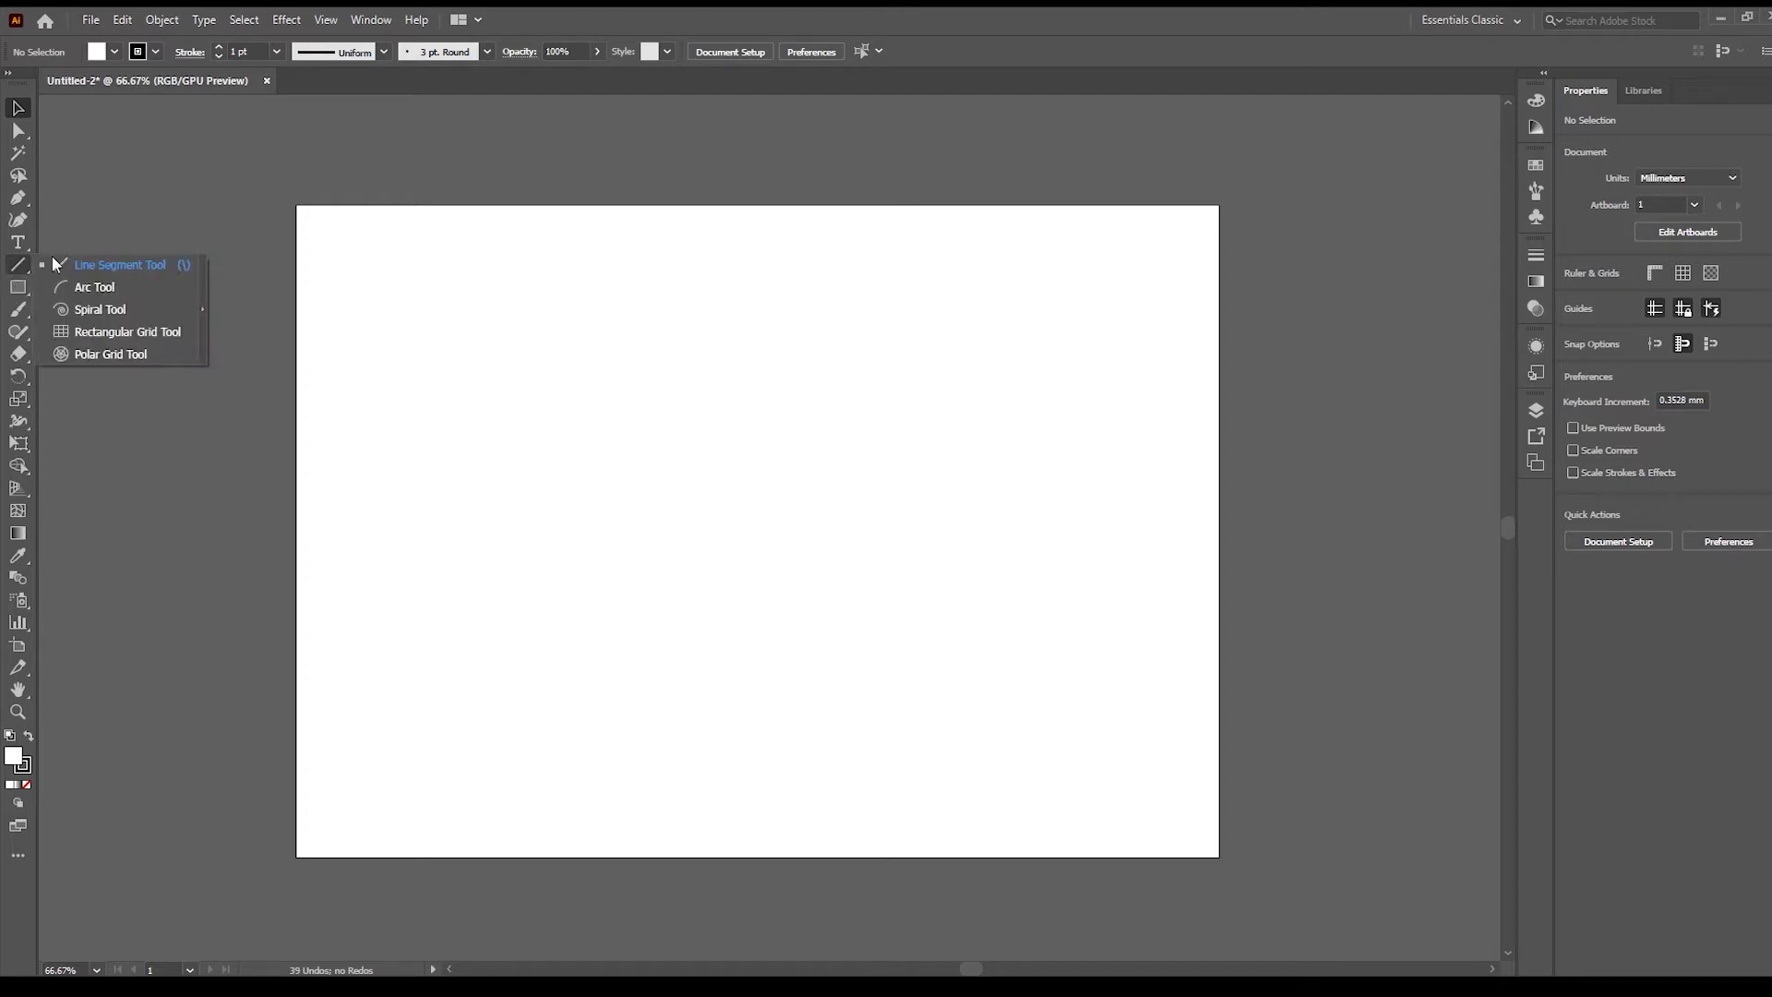
# - Draw a rectangular grid about 297.5 × 210 mm over the whole artboard, adjusting its divisions to about 51 columns and 24 rows
pyautogui.click(118, 332)
pyautogui.moveTo(297, 201); pyautogui.dragTo(1219, 855)
pyautogui.press('Up')
pyautogui.press('Up')
pyautogui.press('Up')
pyautogui.press('Up')
pyautogui.press('Up')
pyautogui.press('Up')
pyautogui.press('Up')
pyautogui.press('Up')
pyautogui.press('Up')
pyautogui.press('Up')
pyautogui.press('Up')
pyautogui.press('Up')
pyautogui.press('Up')
pyautogui.press('Up')
pyautogui.press('Up')
pyautogui.press('Up')
pyautogui.press('Up')
pyautogui.press('Up')
pyautogui.press('Up')
pyautogui.press('Up')
pyautogui.press('Up')
pyautogui.press('Up')
pyautogui.press('Up')
pyautogui.press('Up')
pyautogui.press('Up')
pyautogui.press('Up')
pyautogui.press('Up')
pyautogui.press('Right')
pyautogui.press('Right')
pyautogui.press('Right')
pyautogui.press('Right')
pyautogui.press('Right')
pyautogui.press('Right')
pyautogui.press('Right')
pyautogui.press('Right')
pyautogui.press('Right')
pyautogui.press('Right')
pyautogui.press('Right')
pyautogui.press('Right')
pyautogui.press('Right')
pyautogui.press('Right')
pyautogui.press('Right')
pyautogui.press('Right')
pyautogui.press('Right')
pyautogui.press('Right')
pyautogui.press('Right')
pyautogui.press('Right')
pyautogui.press('Right')
pyautogui.press('Right')
pyautogui.press('Right')
pyautogui.press('Right')
pyautogui.press('Right')
pyautogui.press('Right')
pyautogui.press('Right')
pyautogui.press('Down')
pyautogui.press('Down')
pyautogui.press('Down')
pyautogui.press('Down')
pyautogui.press('Down')
pyautogui.press('Down')
pyautogui.press('Down')
pyautogui.press('Down')
pyautogui.press('Down')
pyautogui.press('Down')
pyautogui.press('Down')
pyautogui.press('Down')
pyautogui.press('Down')
pyautogui.press('Down')
pyautogui.press('Down')
pyautogui.press('Down')
pyautogui.press('Down')
pyautogui.press('Down')
pyautogui.press('Down')
pyautogui.press('Down')
pyautogui.press('Down')
pyautogui.press('Down')
pyautogui.press('Down')
pyautogui.press('Down')
pyautogui.press('Down')
pyautogui.press('Down')
pyautogui.press('Down')
pyautogui.press('Down')
pyautogui.press('Down')
pyautogui.press('Down')
pyautogui.press('Left')
pyautogui.press('Left')
pyautogui.press('Left')
pyautogui.press('Left')
pyautogui.press('Left')
pyautogui.press('Left')
pyautogui.press('Left')
pyautogui.press('Left')
pyautogui.press('Left')
pyautogui.press('Left')
pyautogui.press('Left')
pyautogui.press('Left')
pyautogui.press('Left')
pyautogui.press('Left')
pyautogui.press('Left')
pyautogui.press('Left')
pyautogui.press('Left')
pyautogui.press('Left')
pyautogui.press('Left')
pyautogui.press('Left')
pyautogui.press('Left')
pyautogui.press('Left')
pyautogui.press('Left')
pyautogui.press('Left')
pyautogui.press('Left')
pyautogui.press('Left')
pyautogui.press('Left')
pyautogui.press('Left')
pyautogui.press('Right')
pyautogui.press('Right')
pyautogui.press('Right')
pyautogui.press('Right')
pyautogui.press('Right')
pyautogui.press('Right')
pyautogui.press('Right')
pyautogui.press('Right')
pyautogui.press('Right')
pyautogui.press('Right')
pyautogui.press('Right')
pyautogui.press('Right')
pyautogui.press('Right')
pyautogui.press('Right')
pyautogui.press('Right')
pyautogui.press('Right')
pyautogui.press('Right')
pyautogui.press('Right')
pyautogui.press('Right')
pyautogui.press('Right')
pyautogui.press('Right')
pyautogui.press('Right')
pyautogui.press('Right')
pyautogui.press('Right')
pyautogui.press('Right')
pyautogui.press('Right')
pyautogui.press('Right')
pyautogui.press('Right')
pyautogui.press('Right')
pyautogui.press('Right')
pyautogui.press('Right')
pyautogui.press('Right')
pyautogui.press('Right')
pyautogui.press('Right')
pyautogui.press('Right')
pyautogui.press('Right')
pyautogui.press('Right')
pyautogui.press('Right')
pyautogui.press('Right')
pyautogui.press('Right')
pyautogui.press('Right')
pyautogui.press('Right')
pyautogui.press('Up')
pyautogui.press('Up')
pyautogui.press('Up')
pyautogui.press('Up')
pyautogui.press('Up')
pyautogui.press('Up')
pyautogui.press('Up')
pyautogui.press('Up')
pyautogui.press('Up')
pyautogui.press('Up')
pyautogui.press('Up')
pyautogui.press('Up')
pyautogui.press('Up')
pyautogui.press('Up')
pyautogui.press('Up')
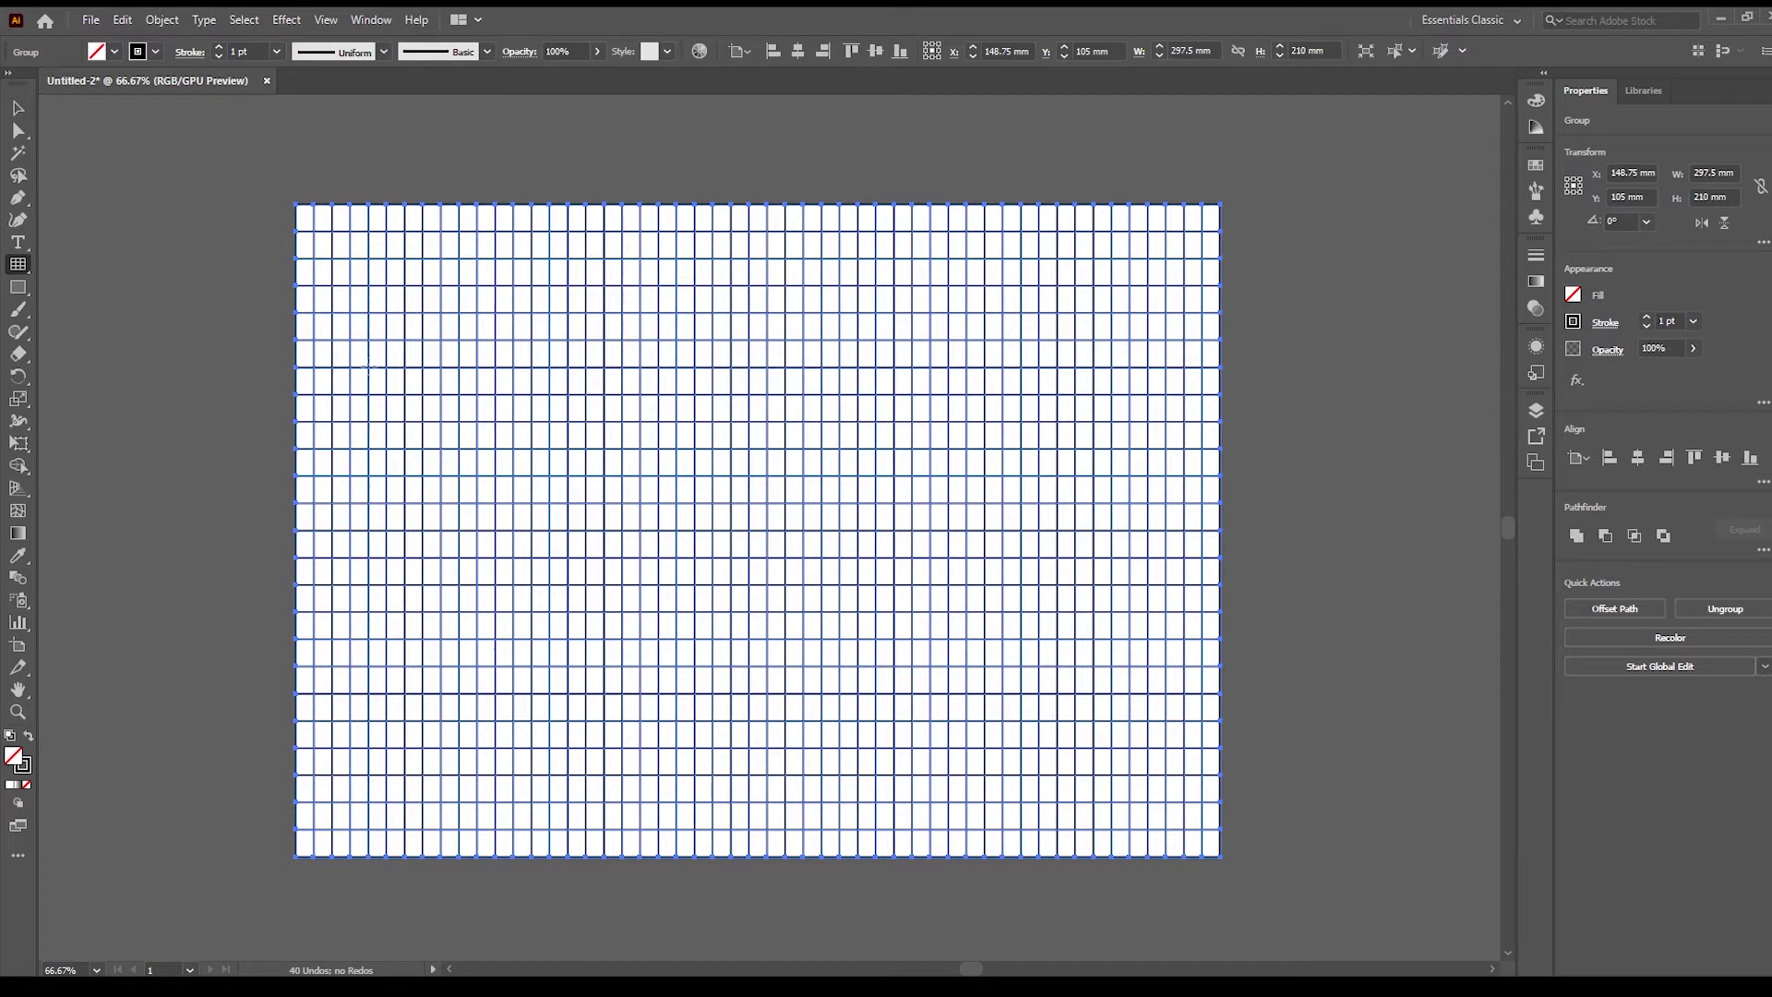
# - Convert the selected rectangular grid covering the artboard into guides
pyautogui.click(323, 17)
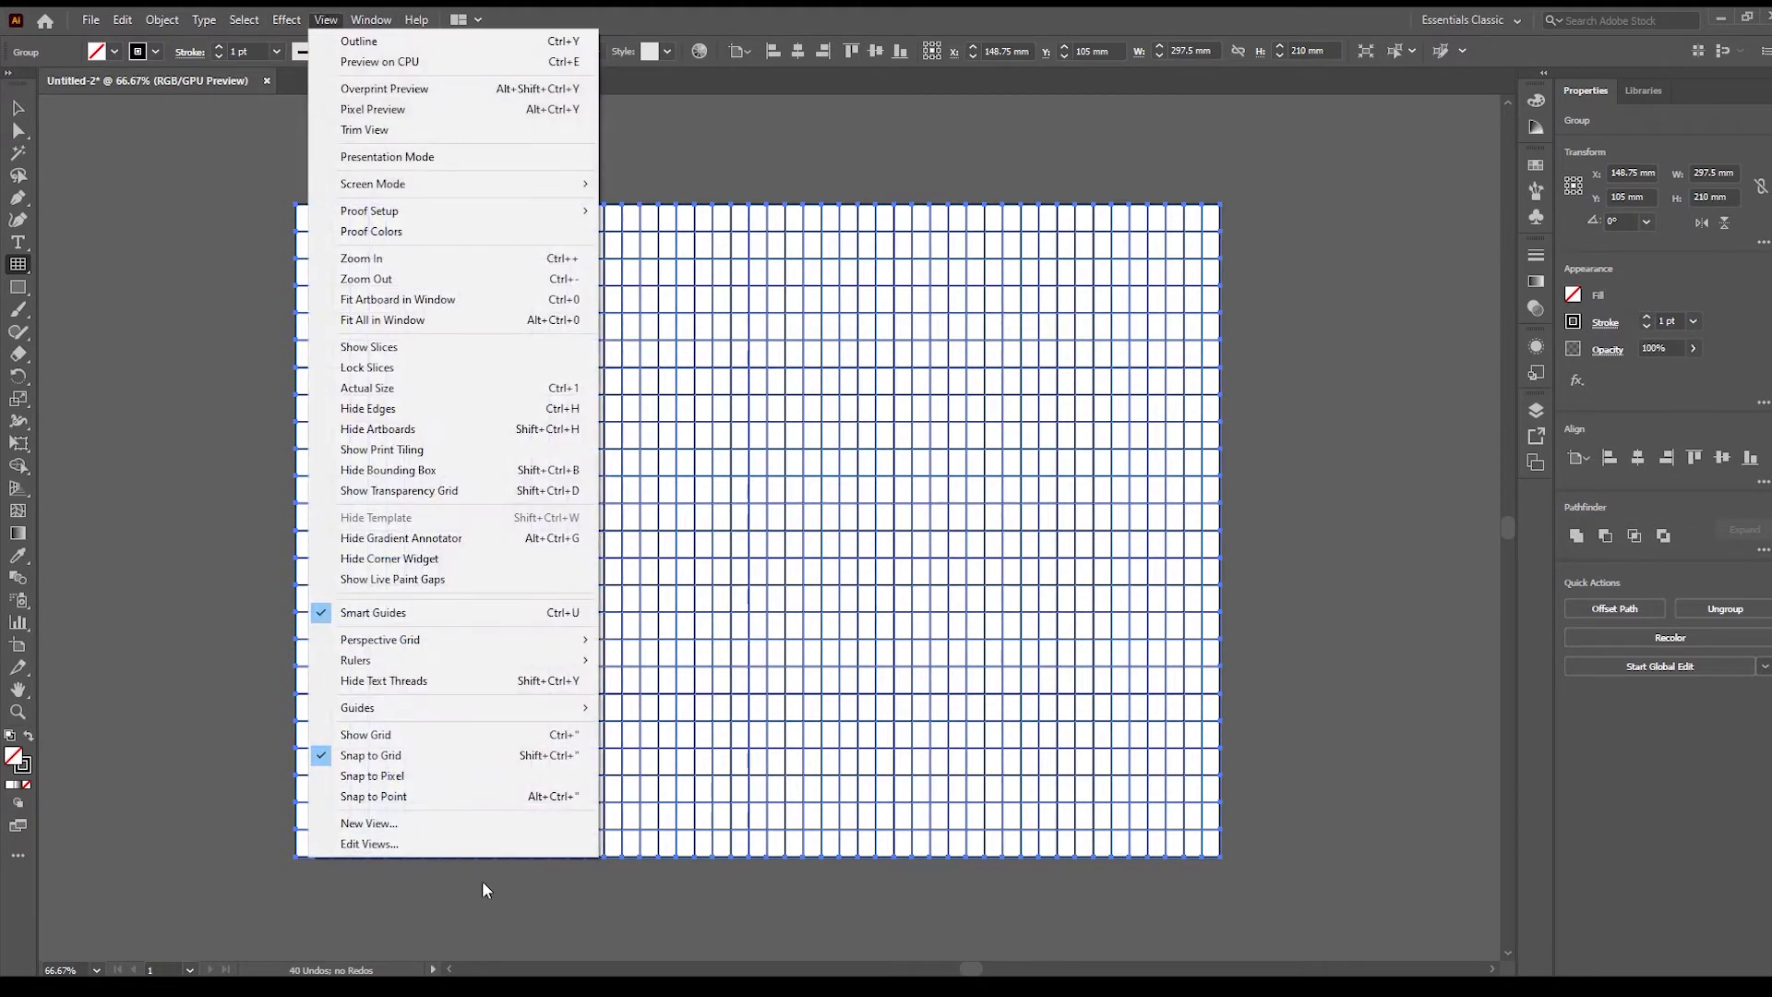
pyautogui.moveTo(503, 713)
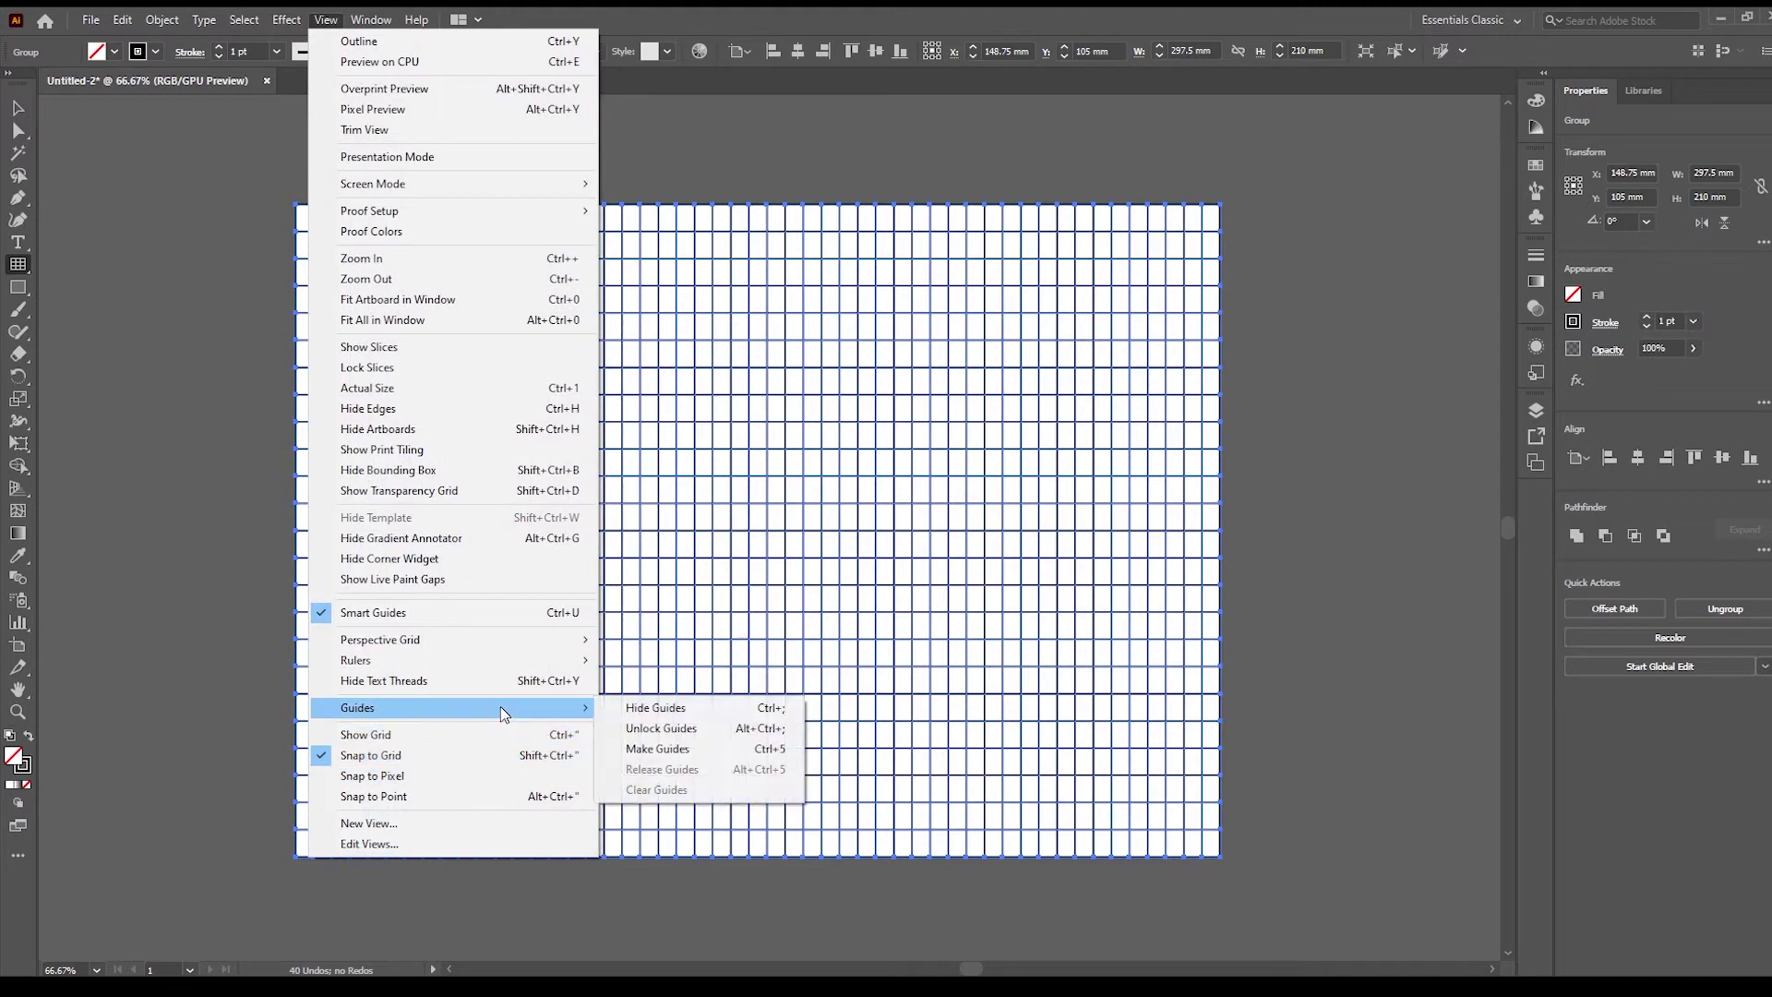
pyautogui.click(748, 750)
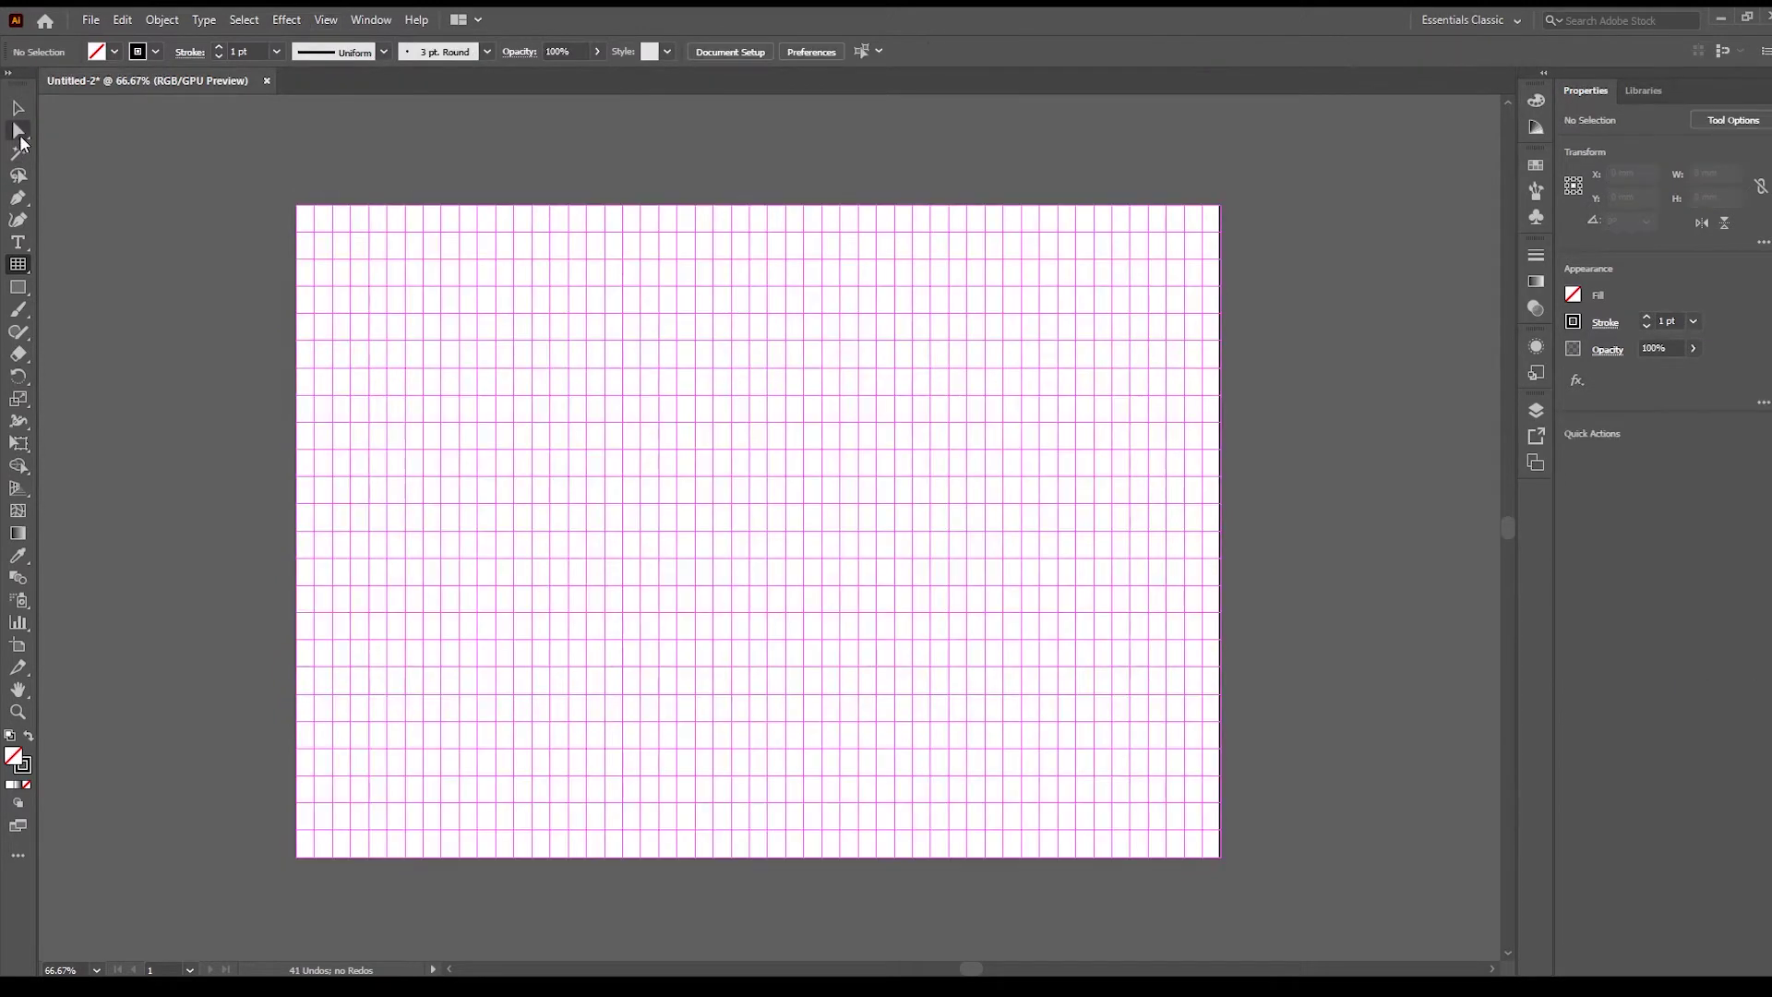
# - Select the rectangular guide grid and delete it to clear the artboard
pyautogui.click(15, 111)
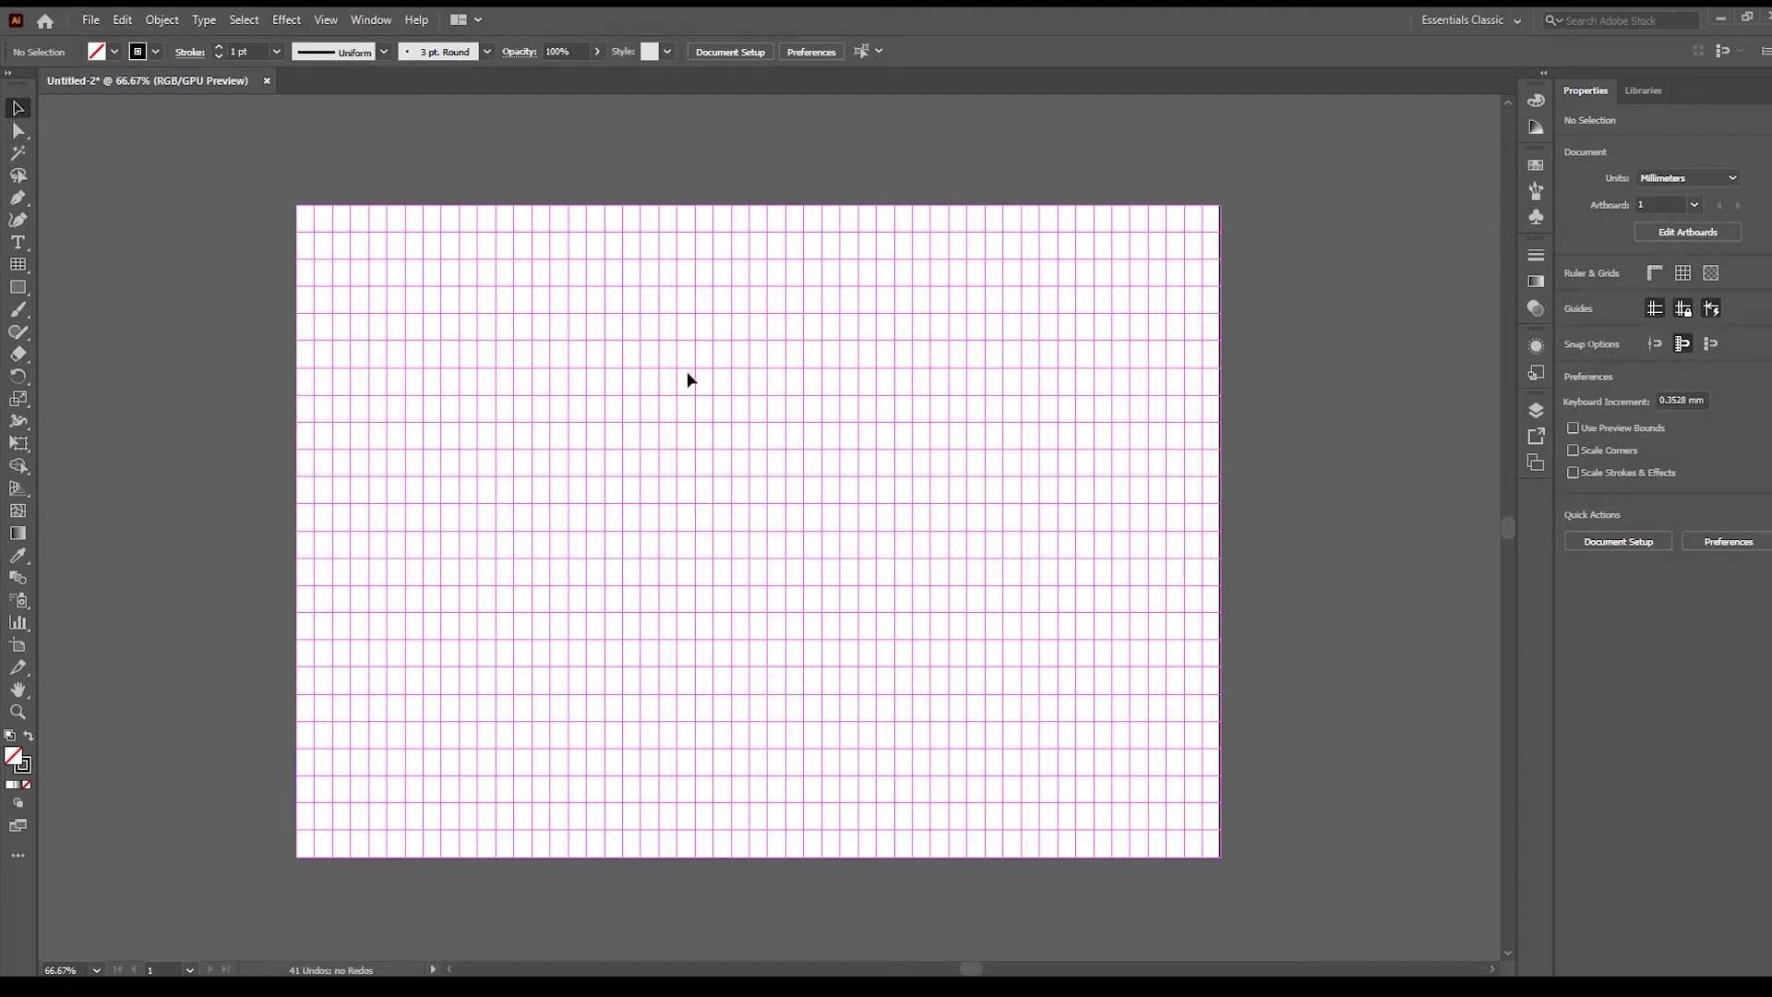
pyautogui.click(1159, 708)
pyautogui.press('Delete')
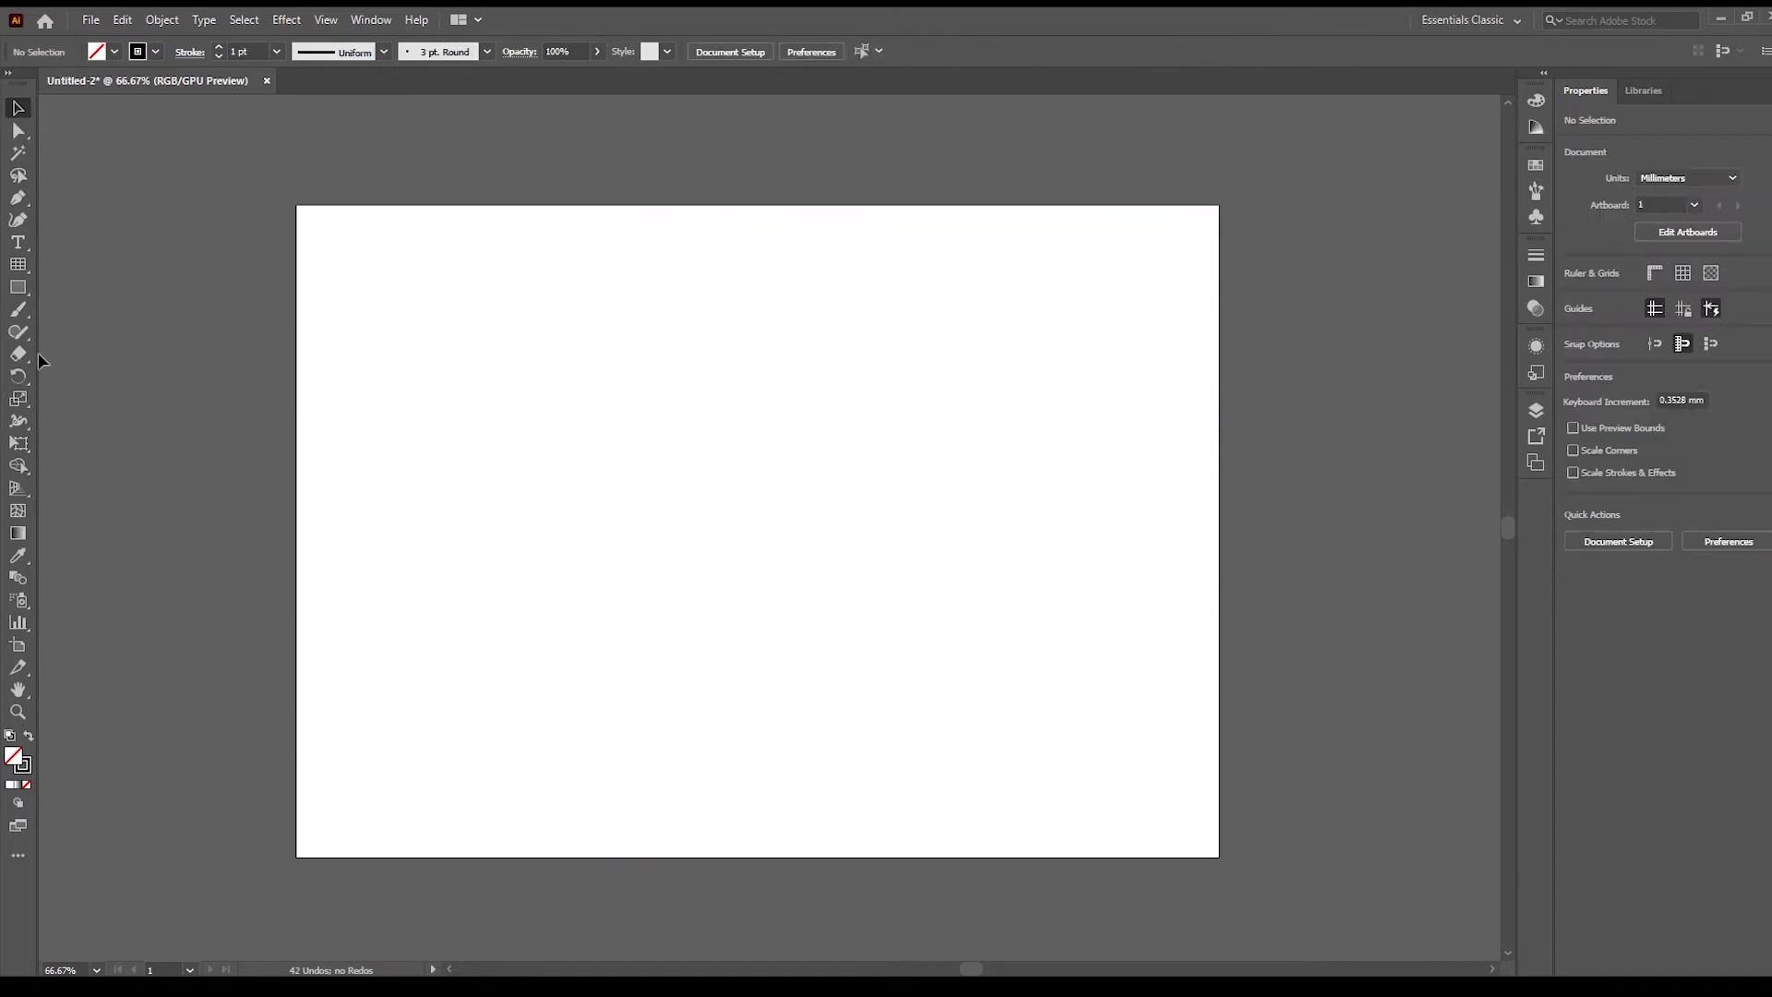
# - Draw a polar grid about 252.5 mm in diameter, raising it to about 32 radial divisions and 17 concentric rings
pyautogui.moveTo(13, 274); pyautogui.dragTo(139, 358)
pyautogui.moveTo(504, 296); pyautogui.dragTo(1151, 838)
pyautogui.press('Up')
pyautogui.press('Up')
pyautogui.press('Up')
pyautogui.press('Up')
pyautogui.press('Up')
pyautogui.press('Up')
pyautogui.press('Right')
pyautogui.press('Right')
pyautogui.press('Right')
pyautogui.press('Right')
pyautogui.press('Right')
pyautogui.press('Right')
pyautogui.press('Right')
pyautogui.press('Right')
pyautogui.press('Right')
pyautogui.press('Right')
pyautogui.press('Right')
pyautogui.press('Right')
pyautogui.press('Right')
pyautogui.press('Right')
pyautogui.press('Right')
pyautogui.press('Right')
pyautogui.press('Right')
pyautogui.press('Right')
pyautogui.press('Right')
pyautogui.press('Right')
pyautogui.press('Right')
pyautogui.press('Right')
pyautogui.press('Right')
pyautogui.press('Right')
pyautogui.press('Right')
pyautogui.press('Right')
pyautogui.press('Right')
pyautogui.press('Up')
pyautogui.press('Up')
pyautogui.press('Up')
pyautogui.press('Up')
pyautogui.press('Up')
pyautogui.press('Up')
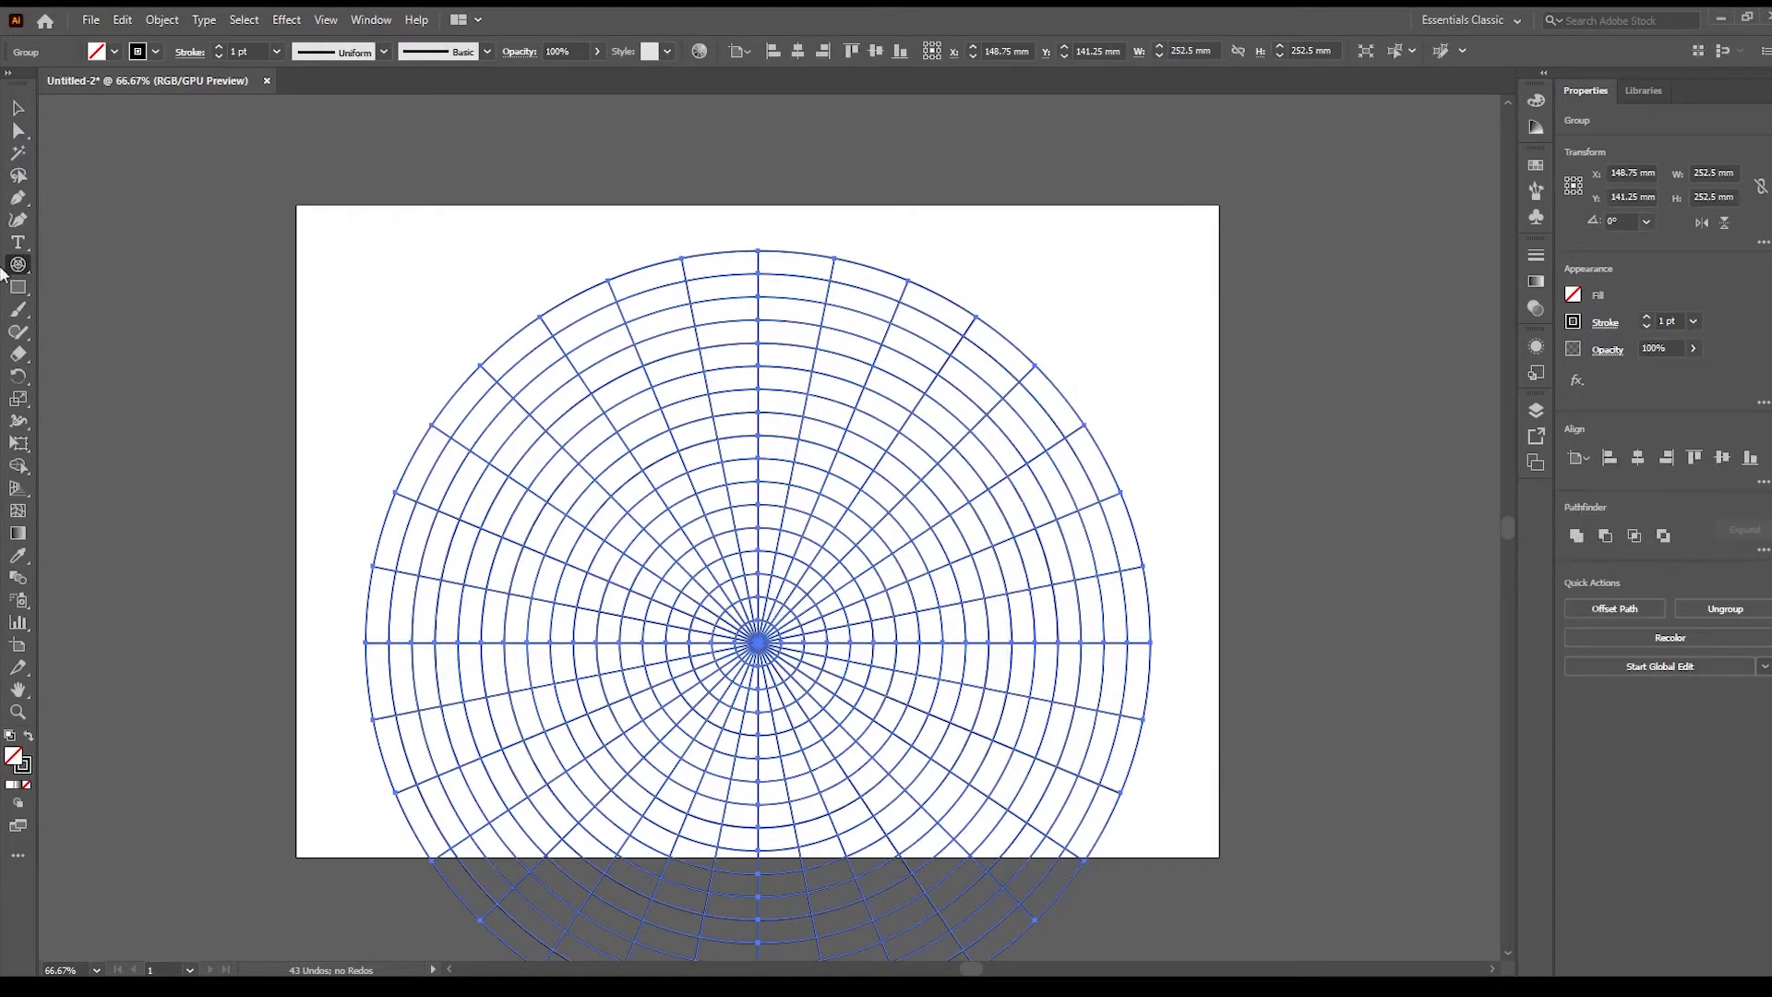
# - Convert the polar grid into guides and switch to the Selection tool
pyautogui.click(326, 19)
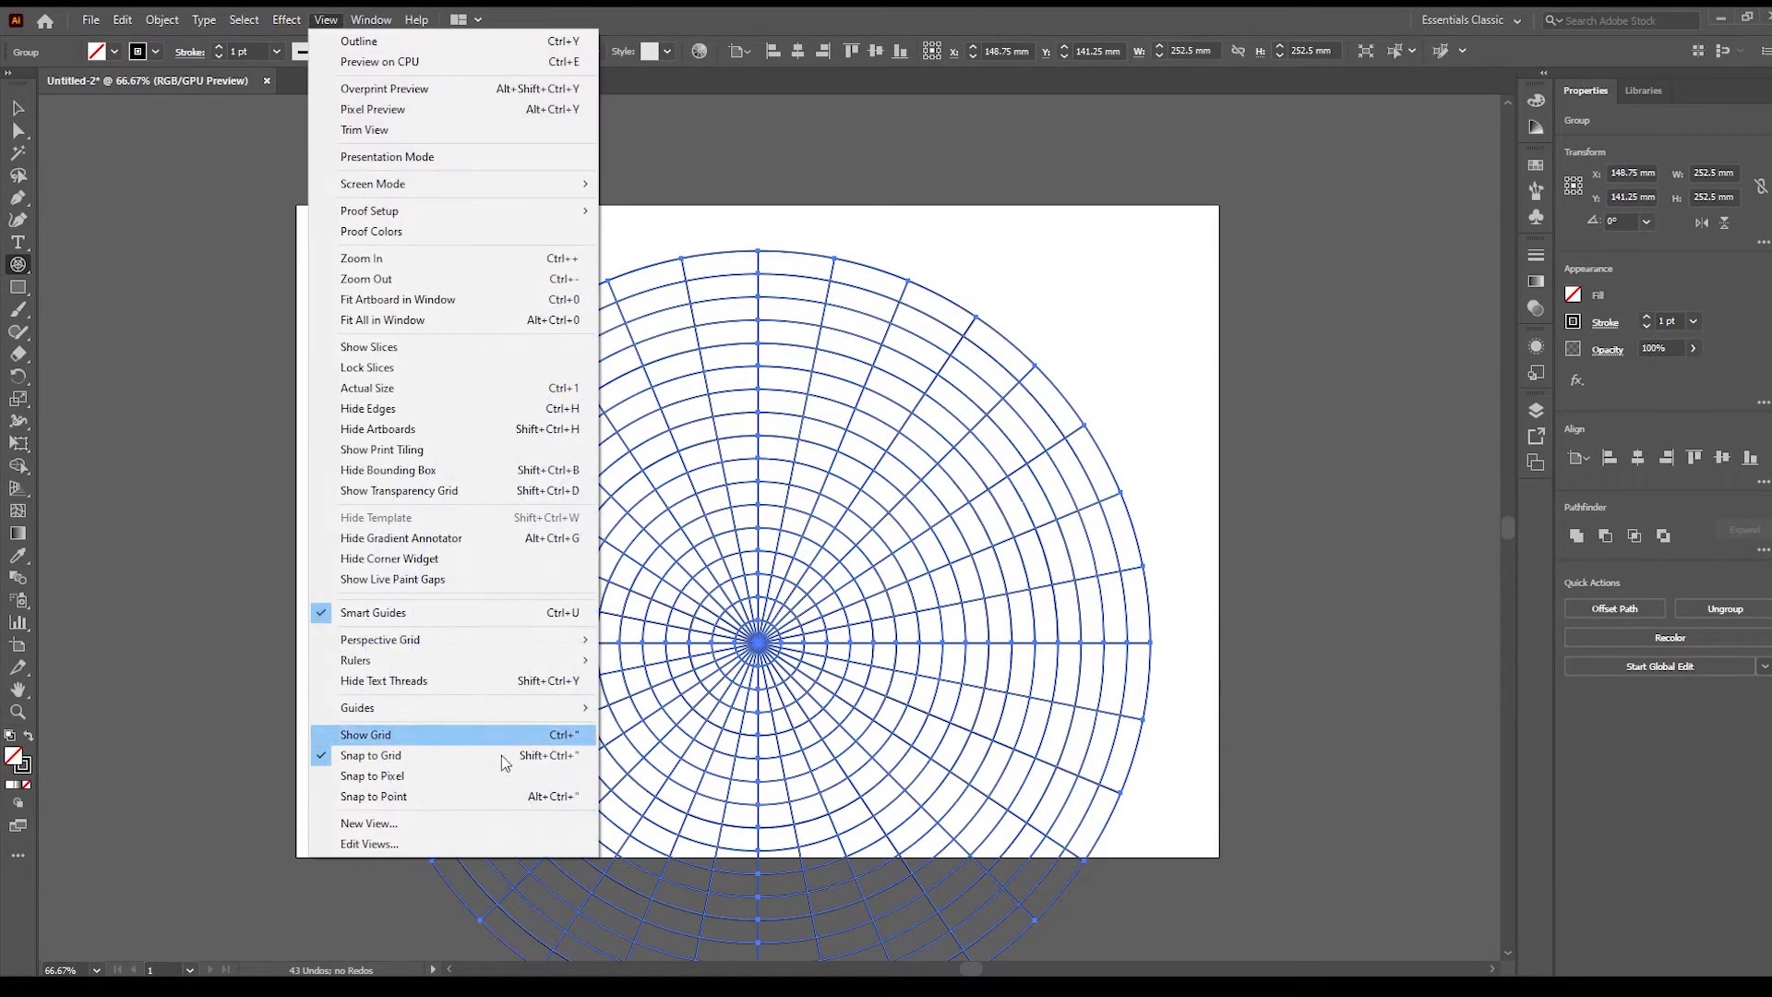
pyautogui.moveTo(502, 718)
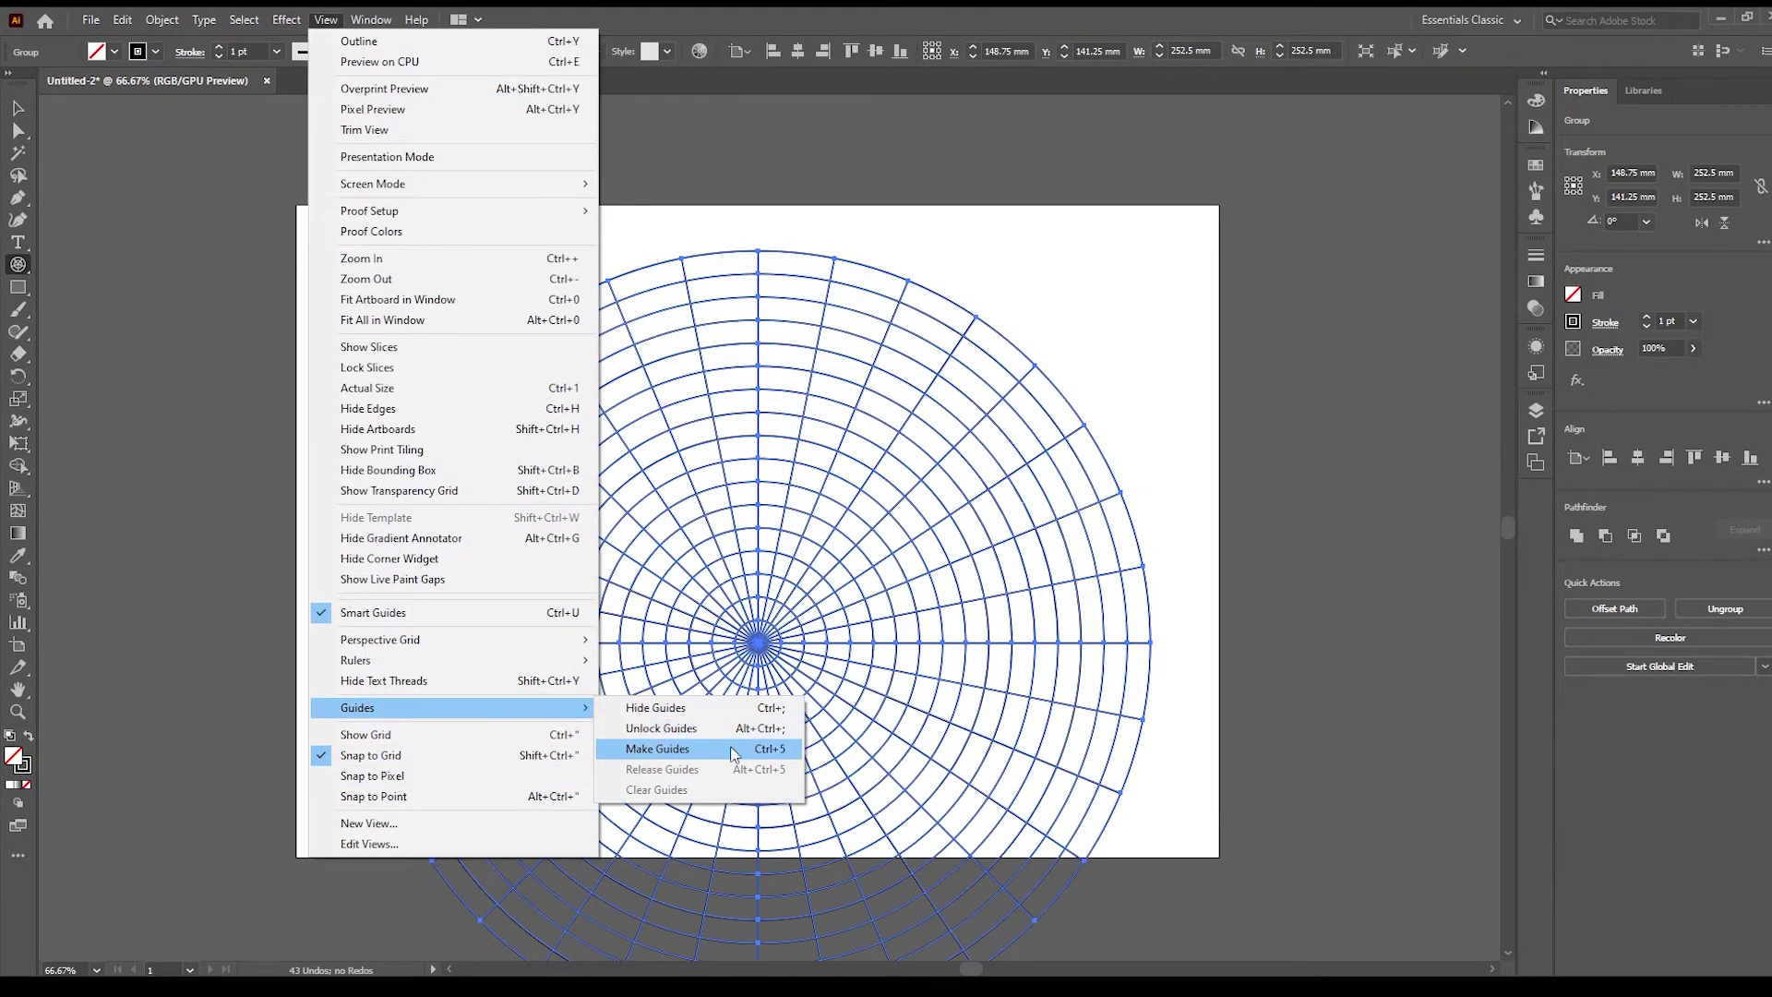
pyautogui.click(730, 747)
pyautogui.click(19, 107)
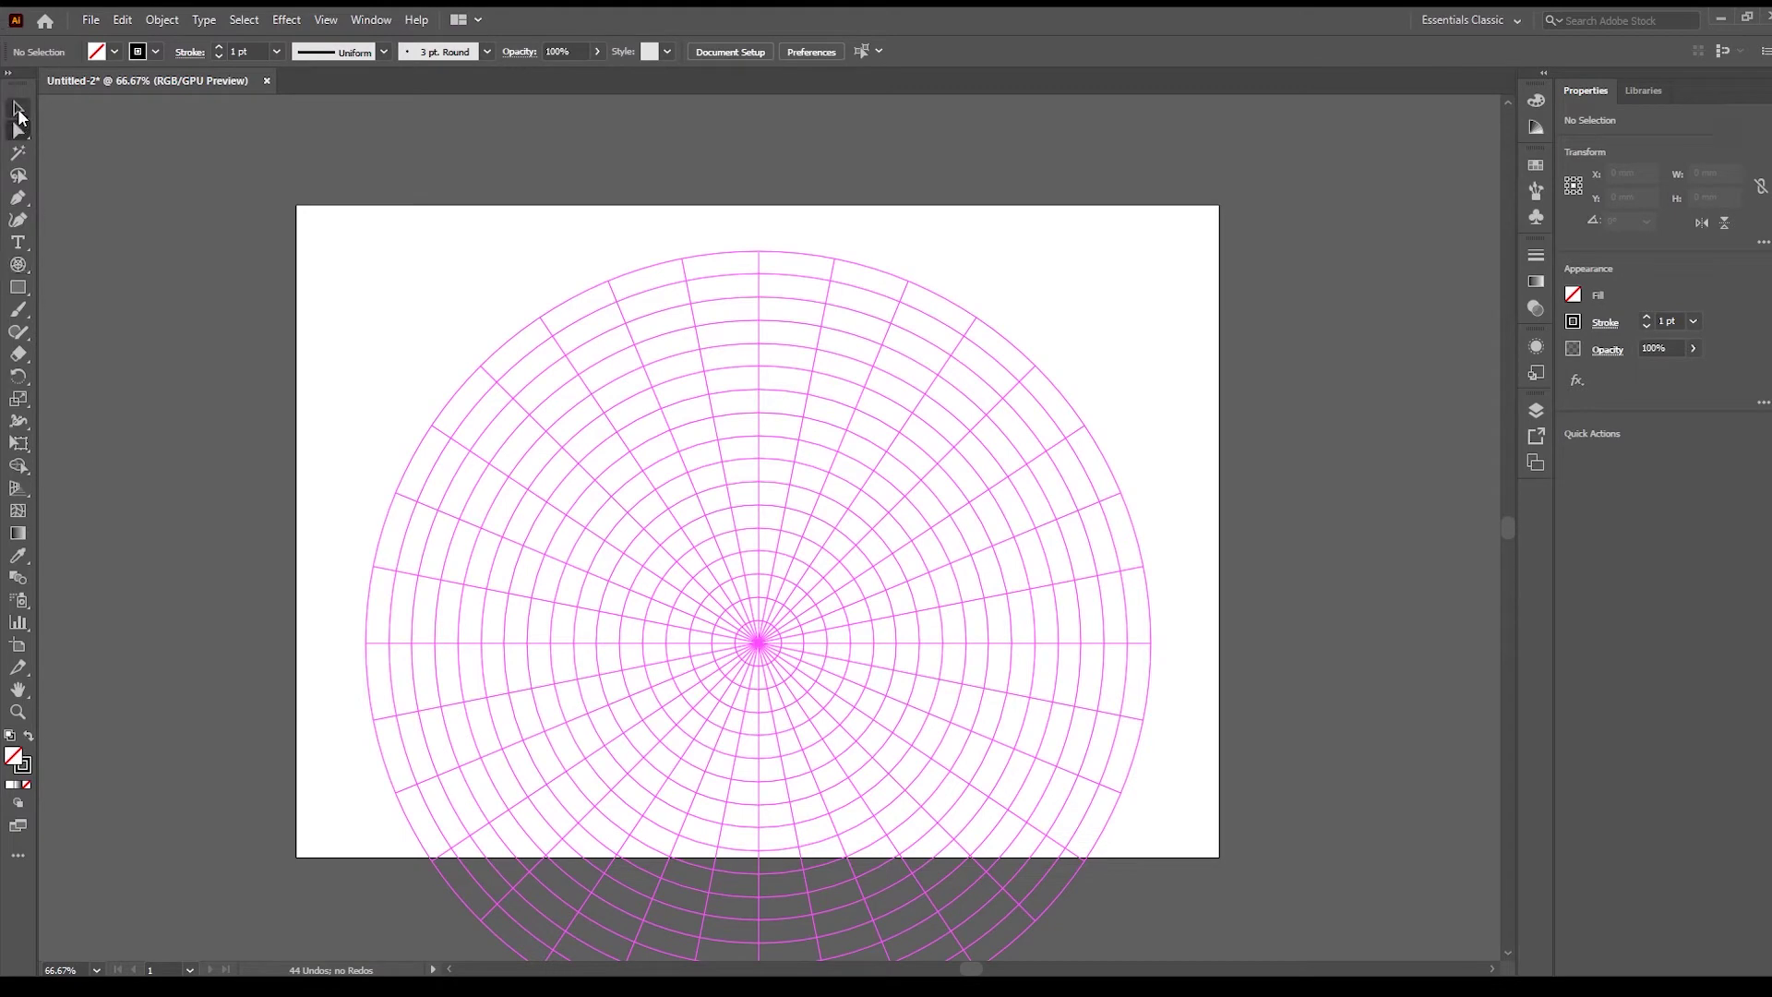
# - Draw a straight Pen path over the polar guides from X 105, Y 57.5 mm to X 157.5, Y 62.5 mm
pyautogui.scroll(-2, 882, 563)
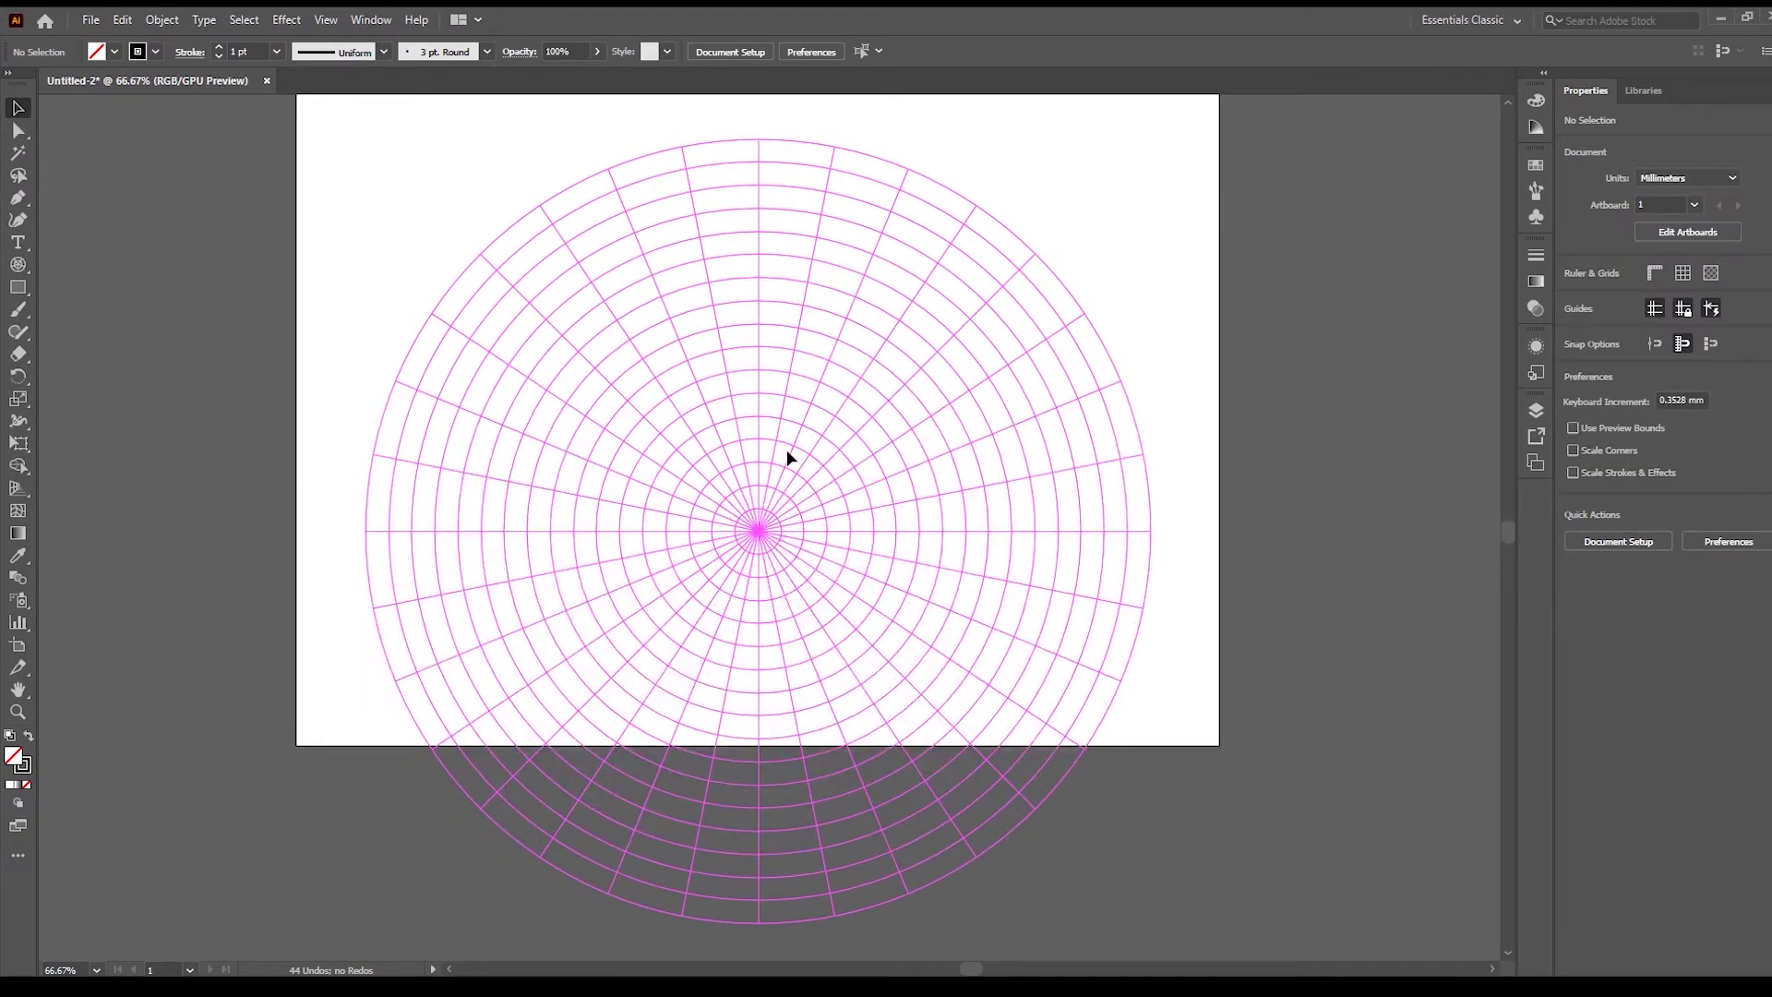
pyautogui.scroll(-1, 787, 450)
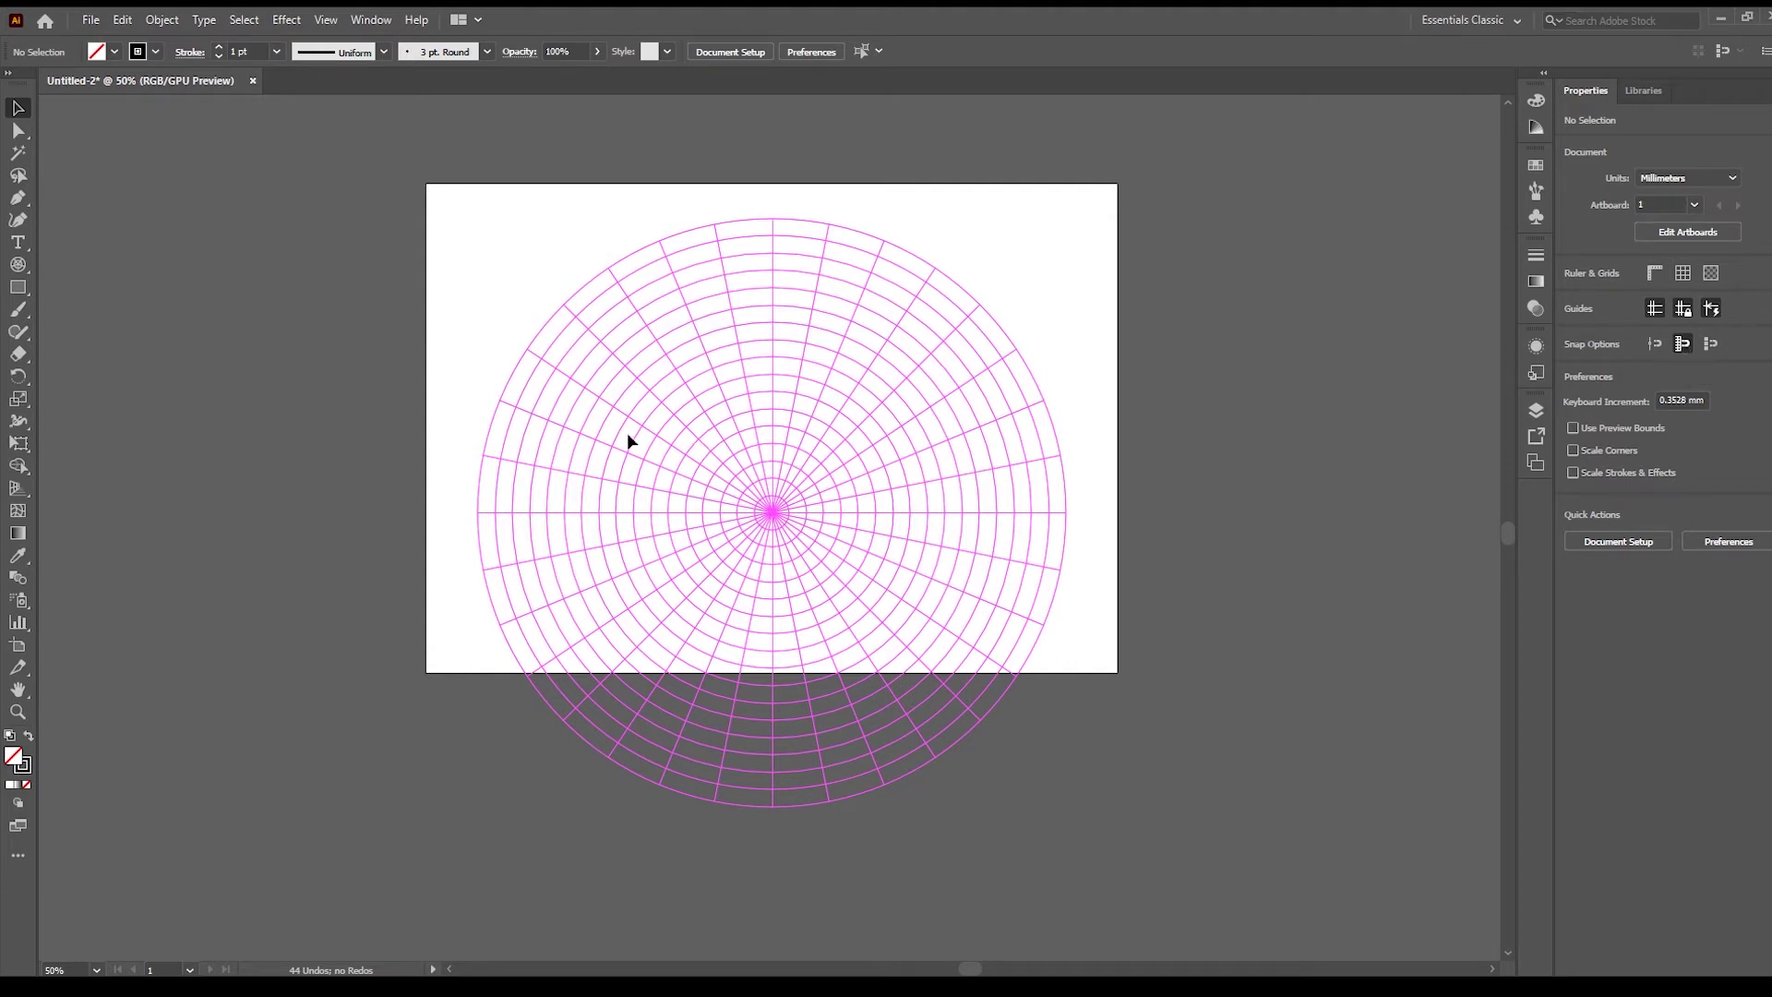
pyautogui.click(14, 201)
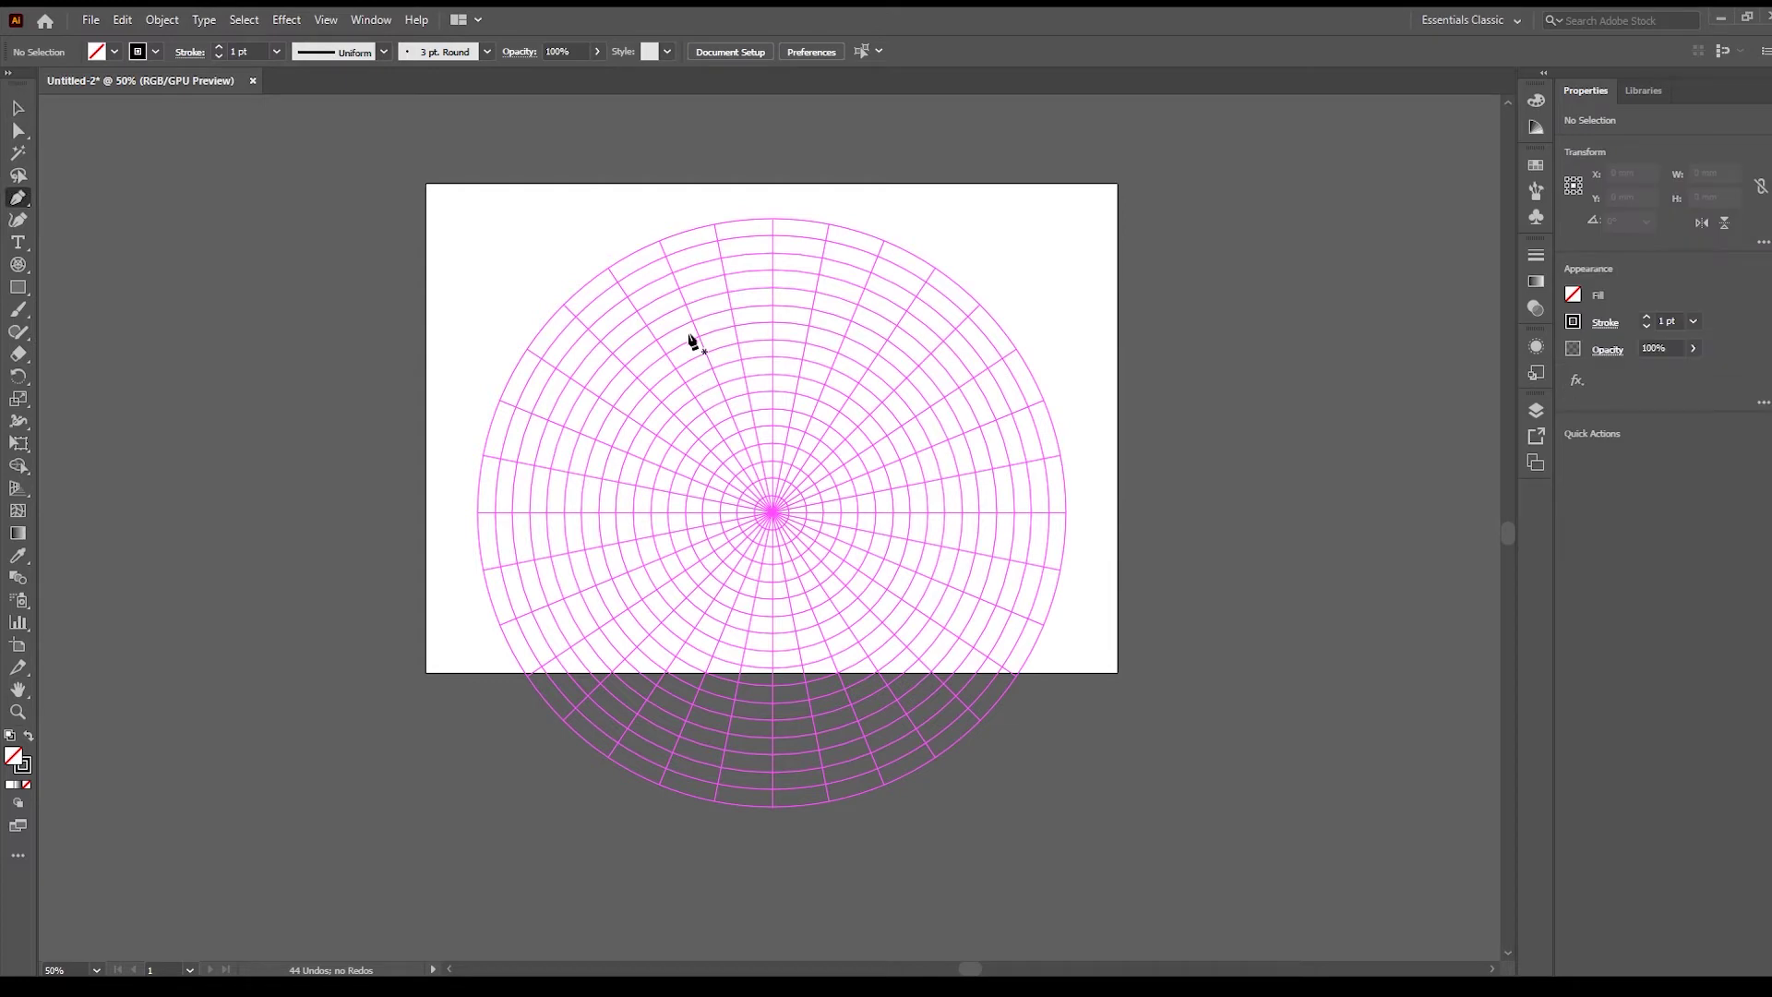
pyautogui.scroll(2, 692, 340)
pyautogui.click(651, 315)
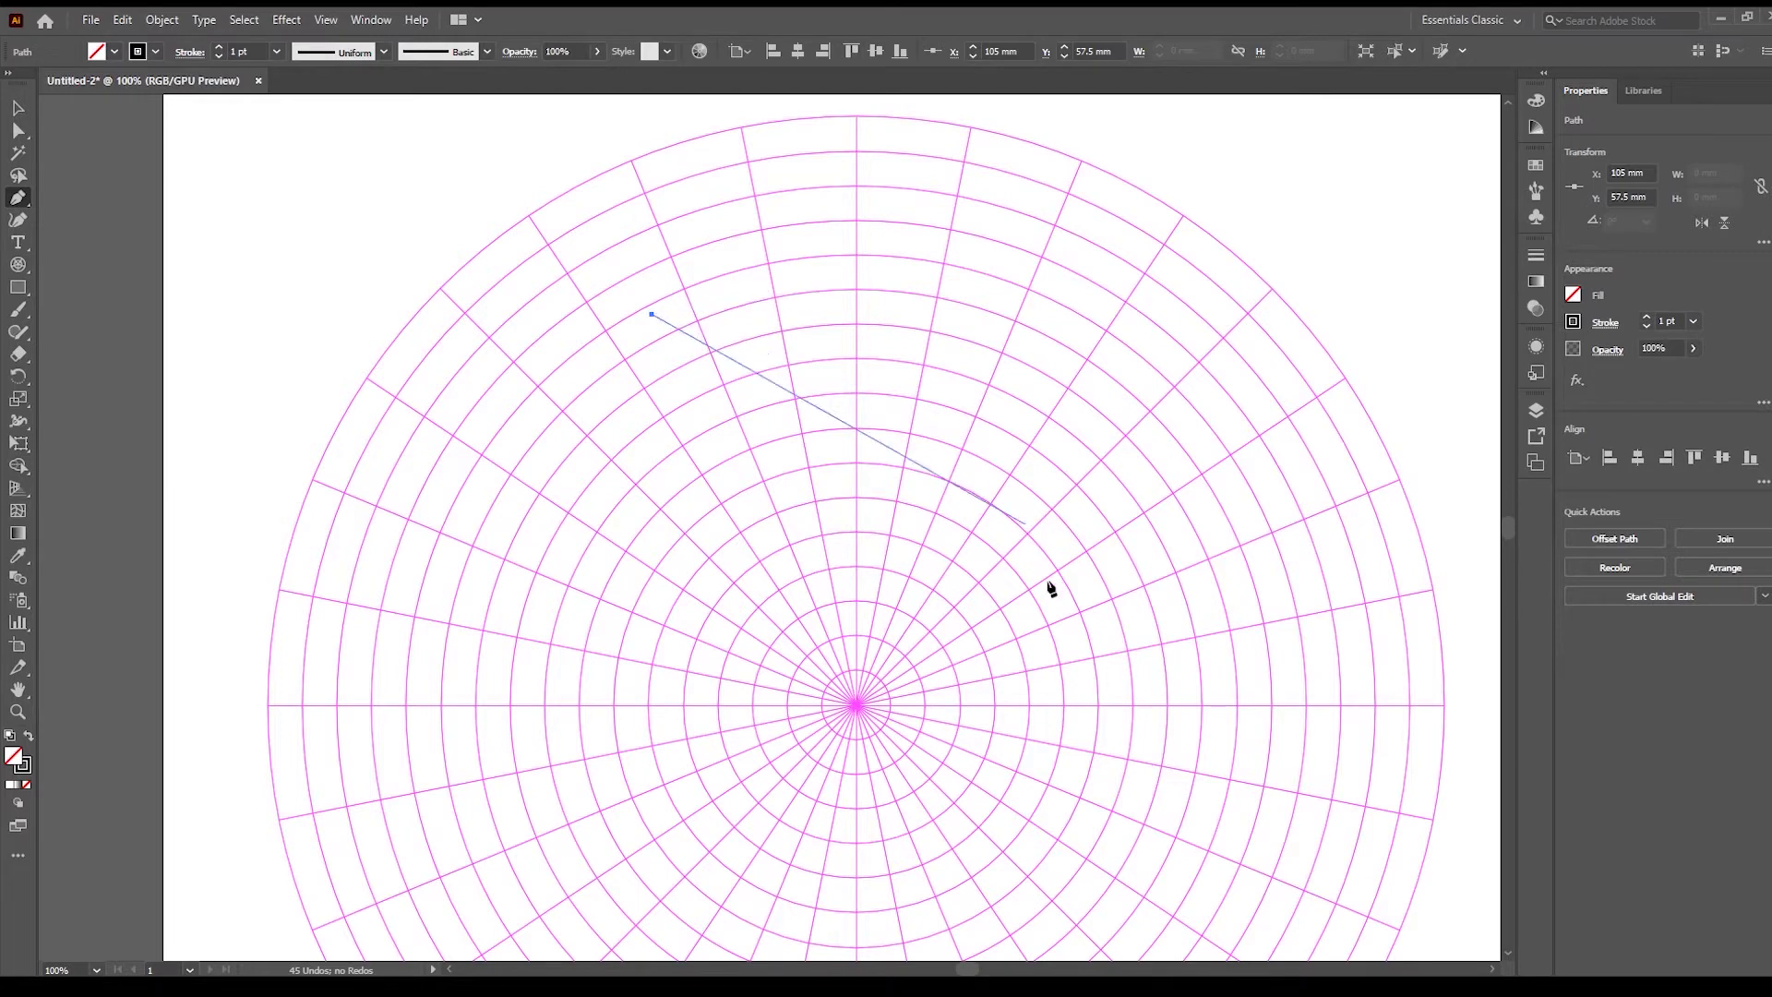
pyautogui.click(897, 337)
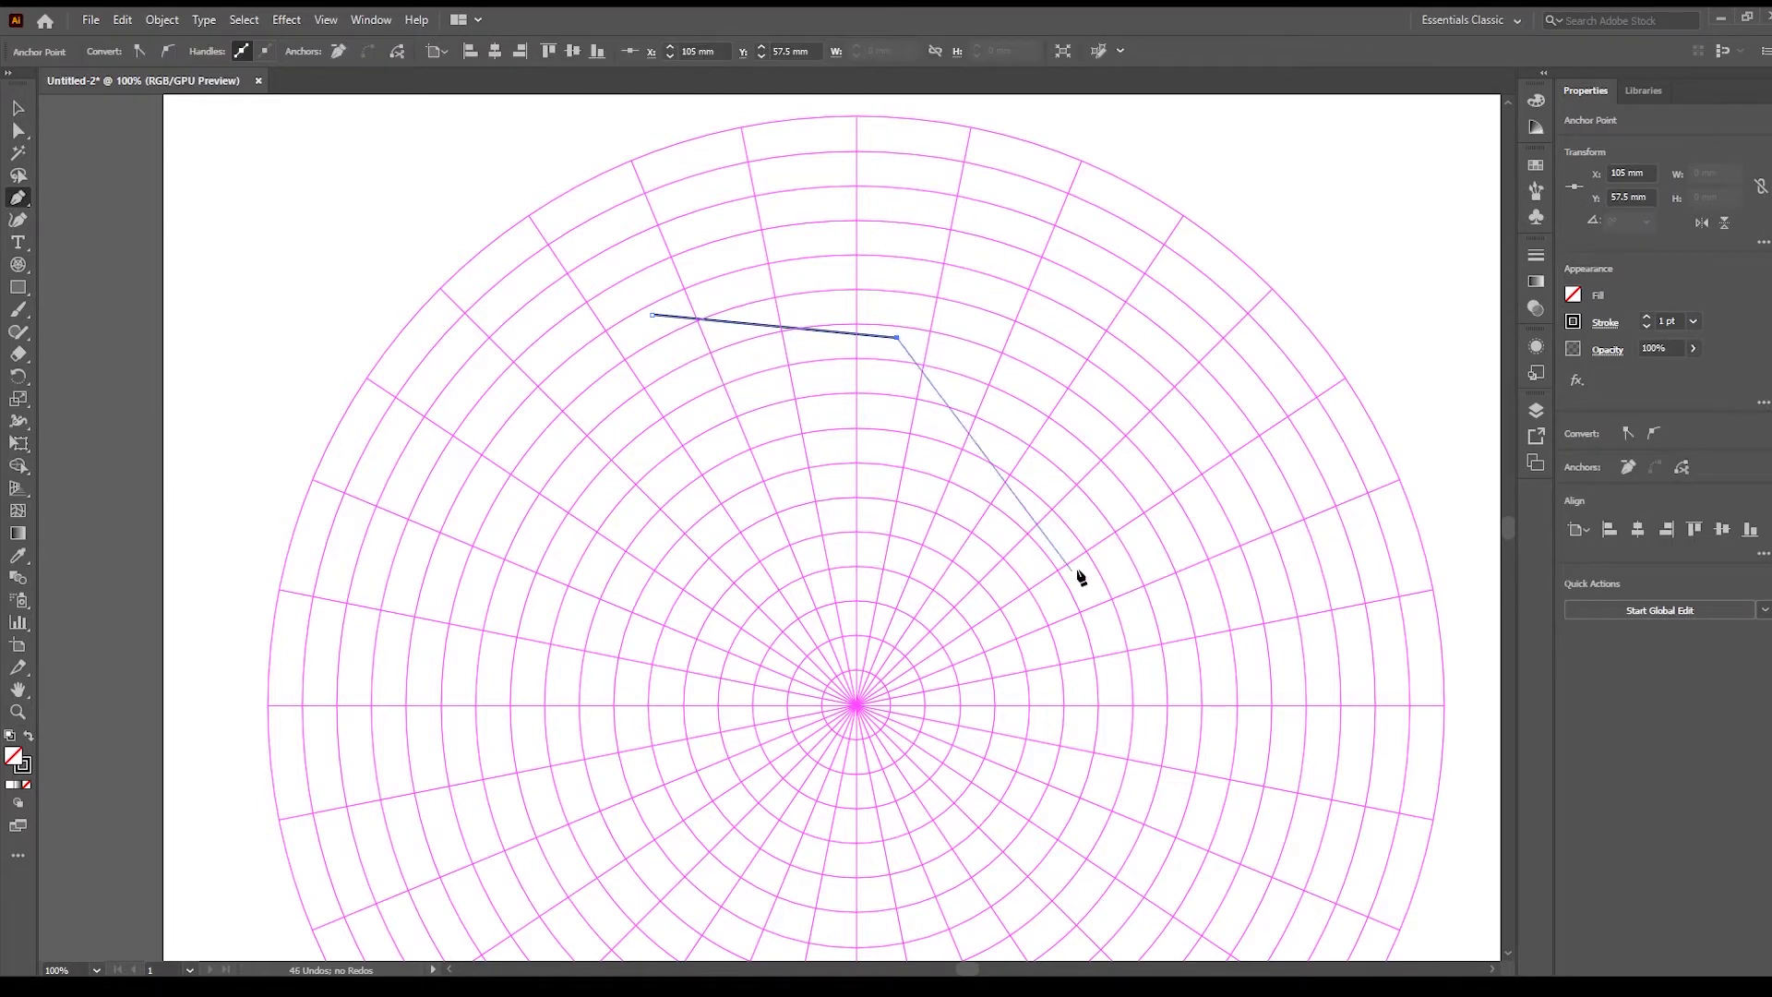
# - Finish the Pen path, then select it together with the polar guides and delete both
pyautogui.click(17, 108)
pyautogui.scroll(-2, 929, 489)
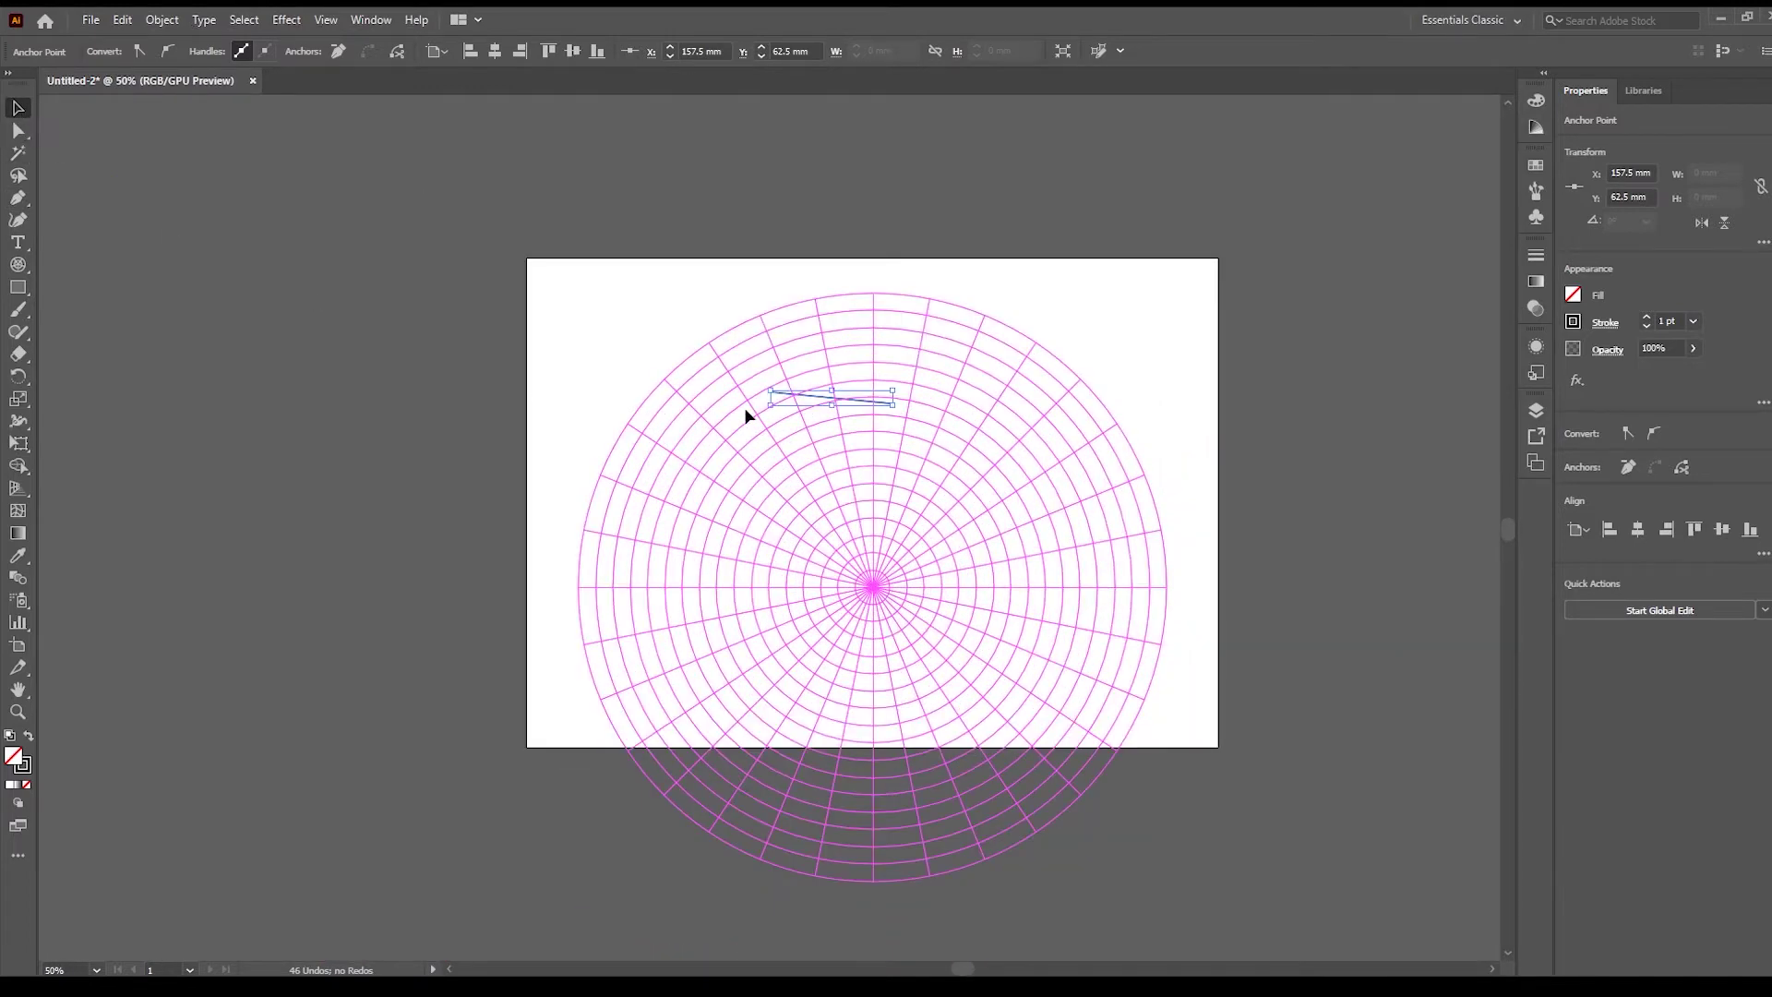
pyautogui.click(1163, 330)
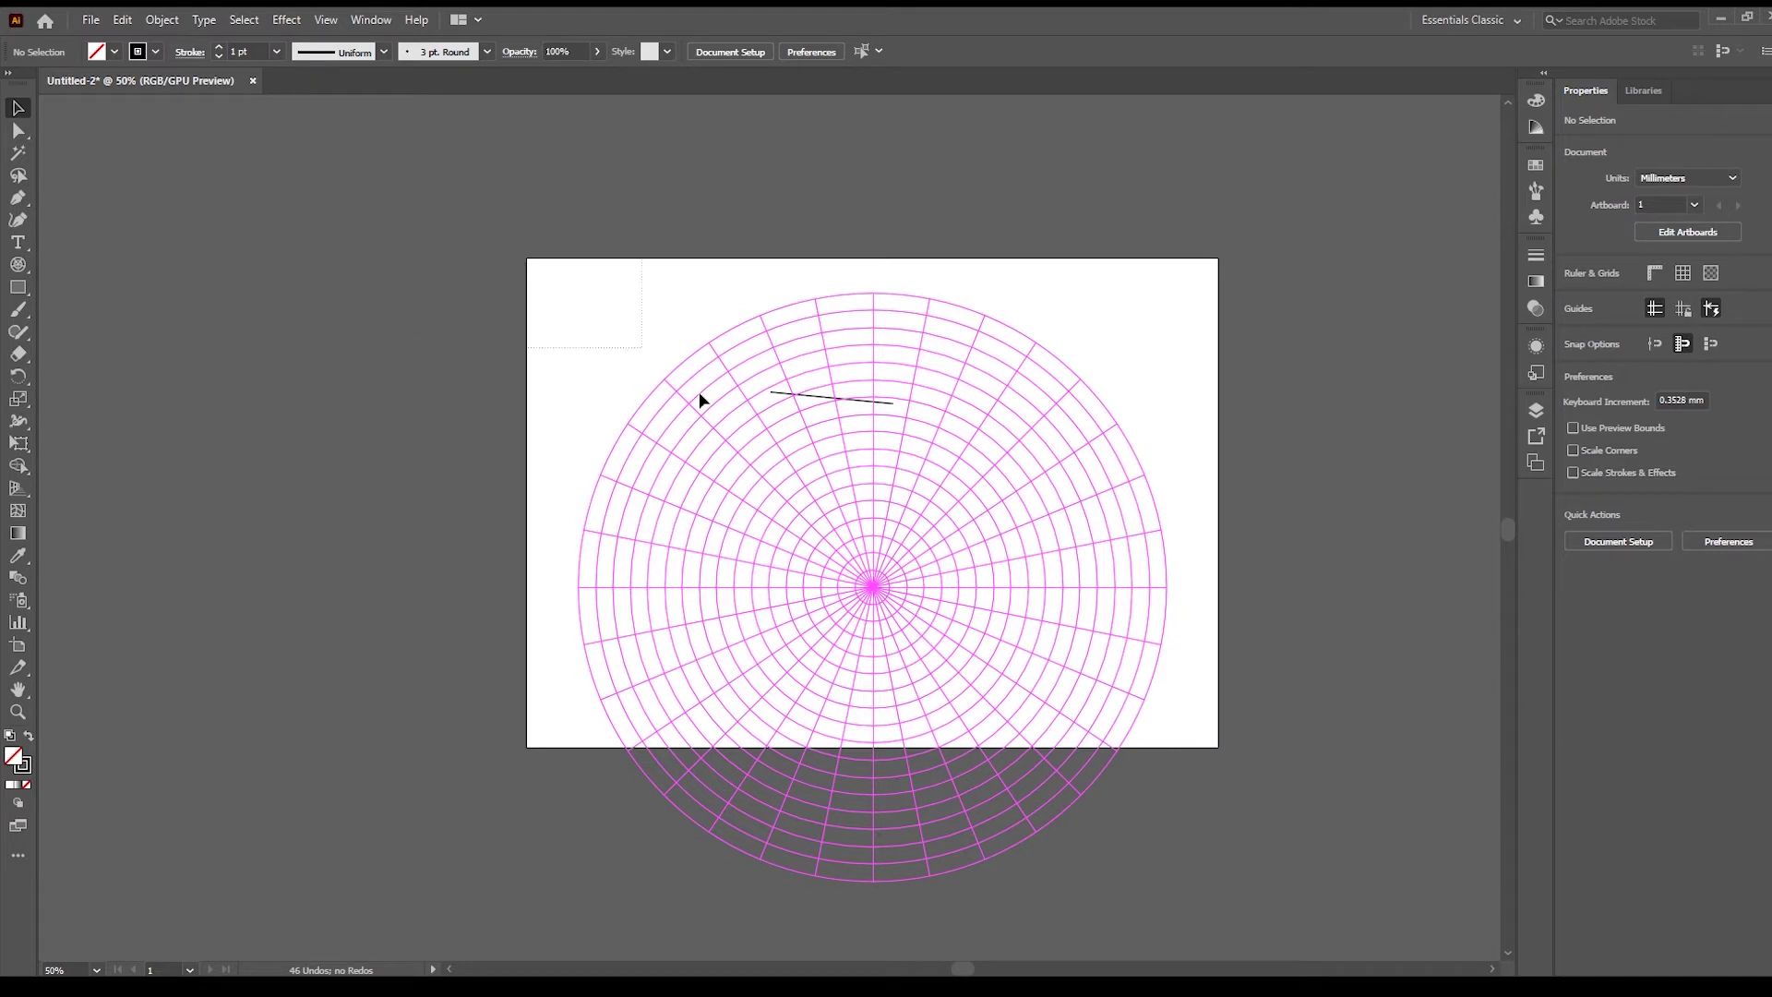
pyautogui.moveTo(700, 394); pyautogui.dragTo(1244, 889)
pyautogui.press('Delete')
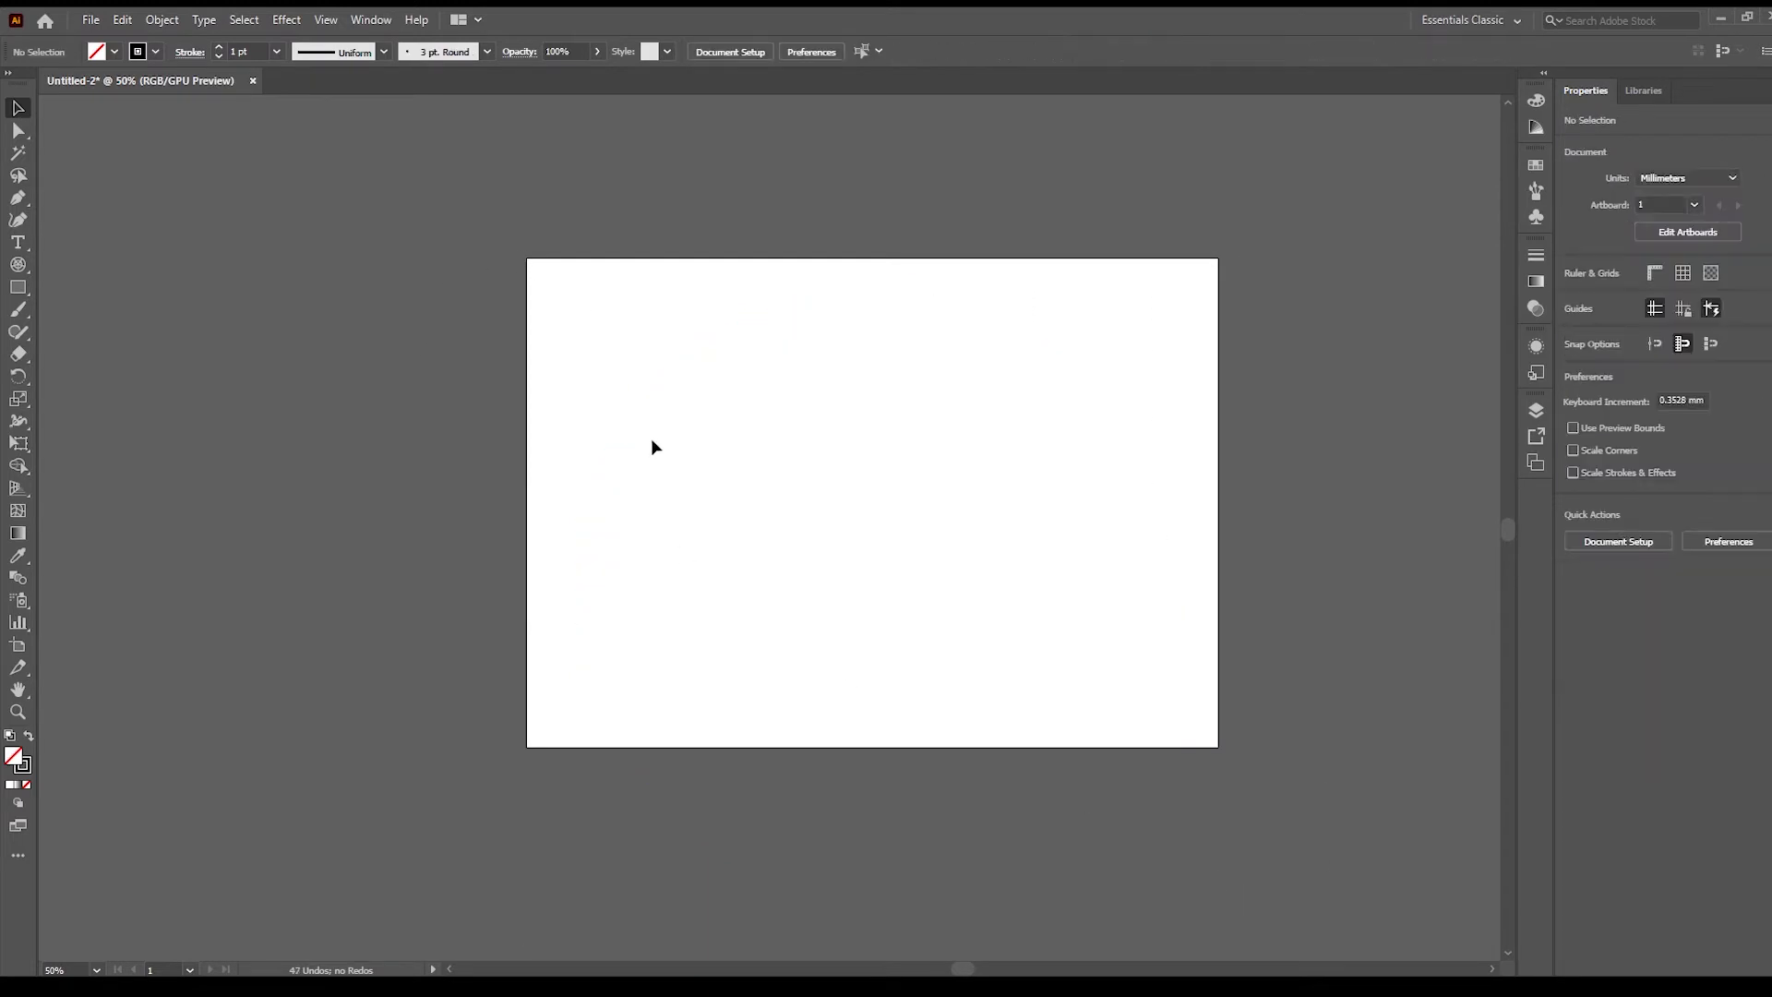
# - Open the Guides & Grid preferences and view the custom colour picker for the grid without choosing a colour
pyautogui.moveTo(682, 426); pyautogui.dragTo(387, 427)
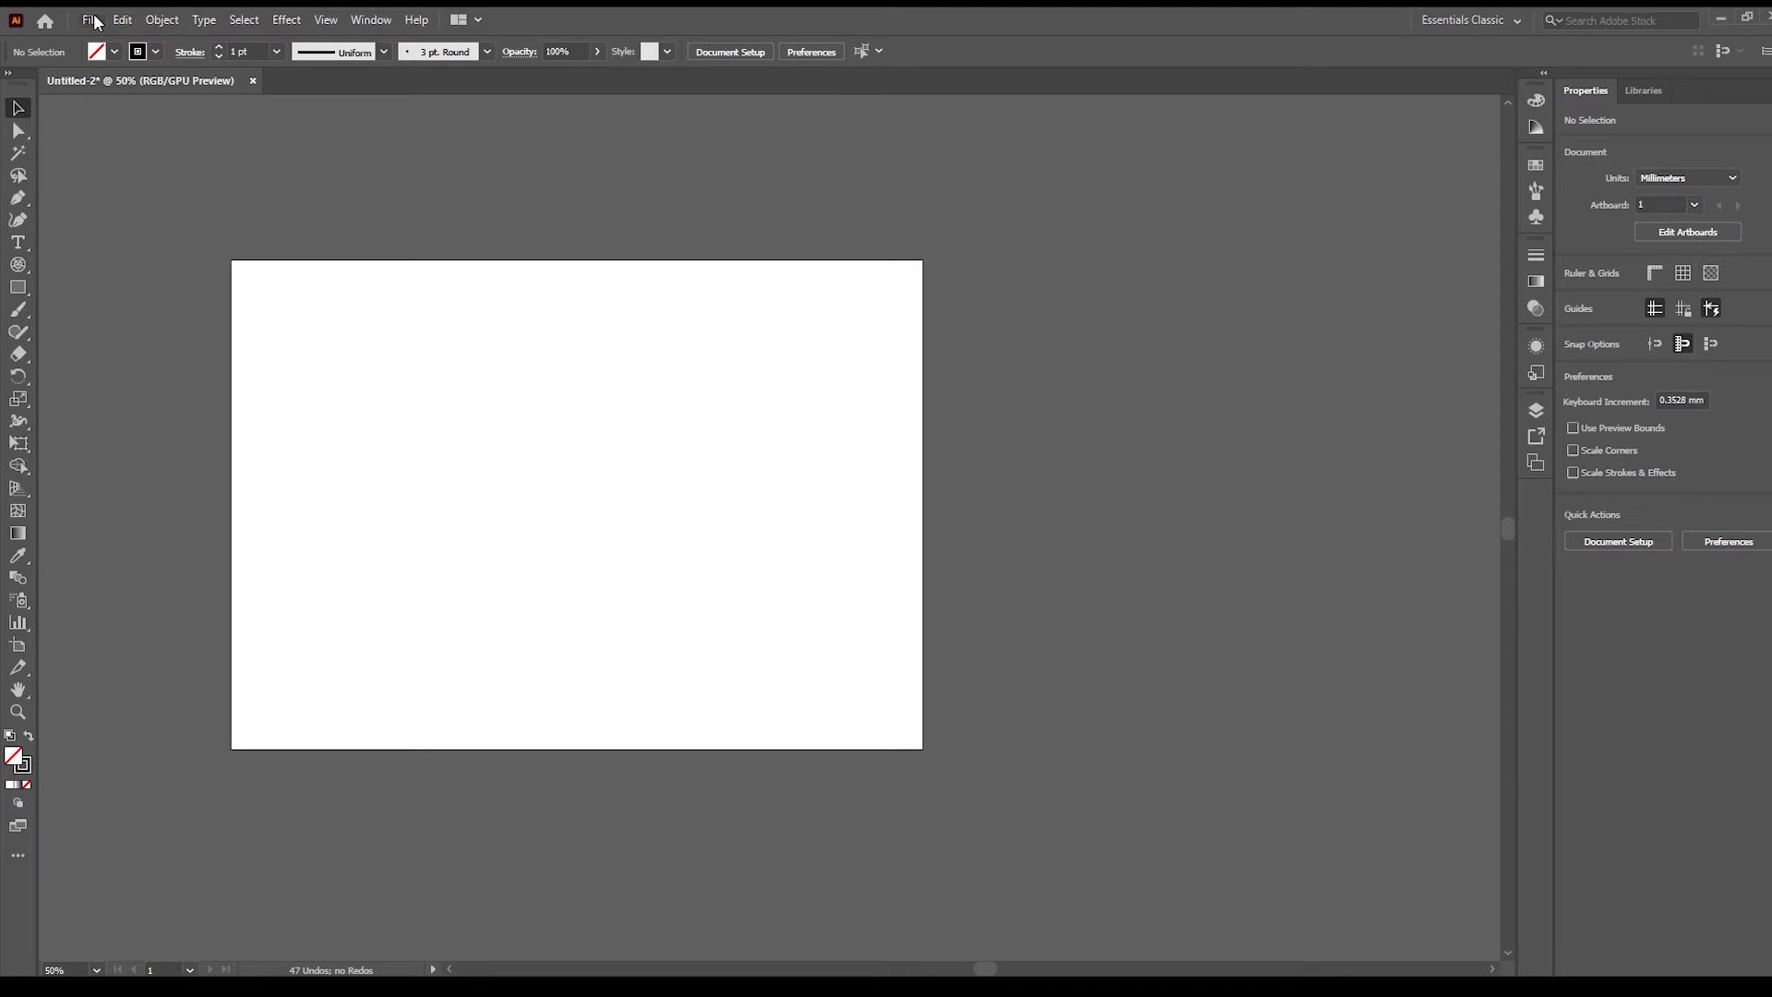
pyautogui.click(122, 18)
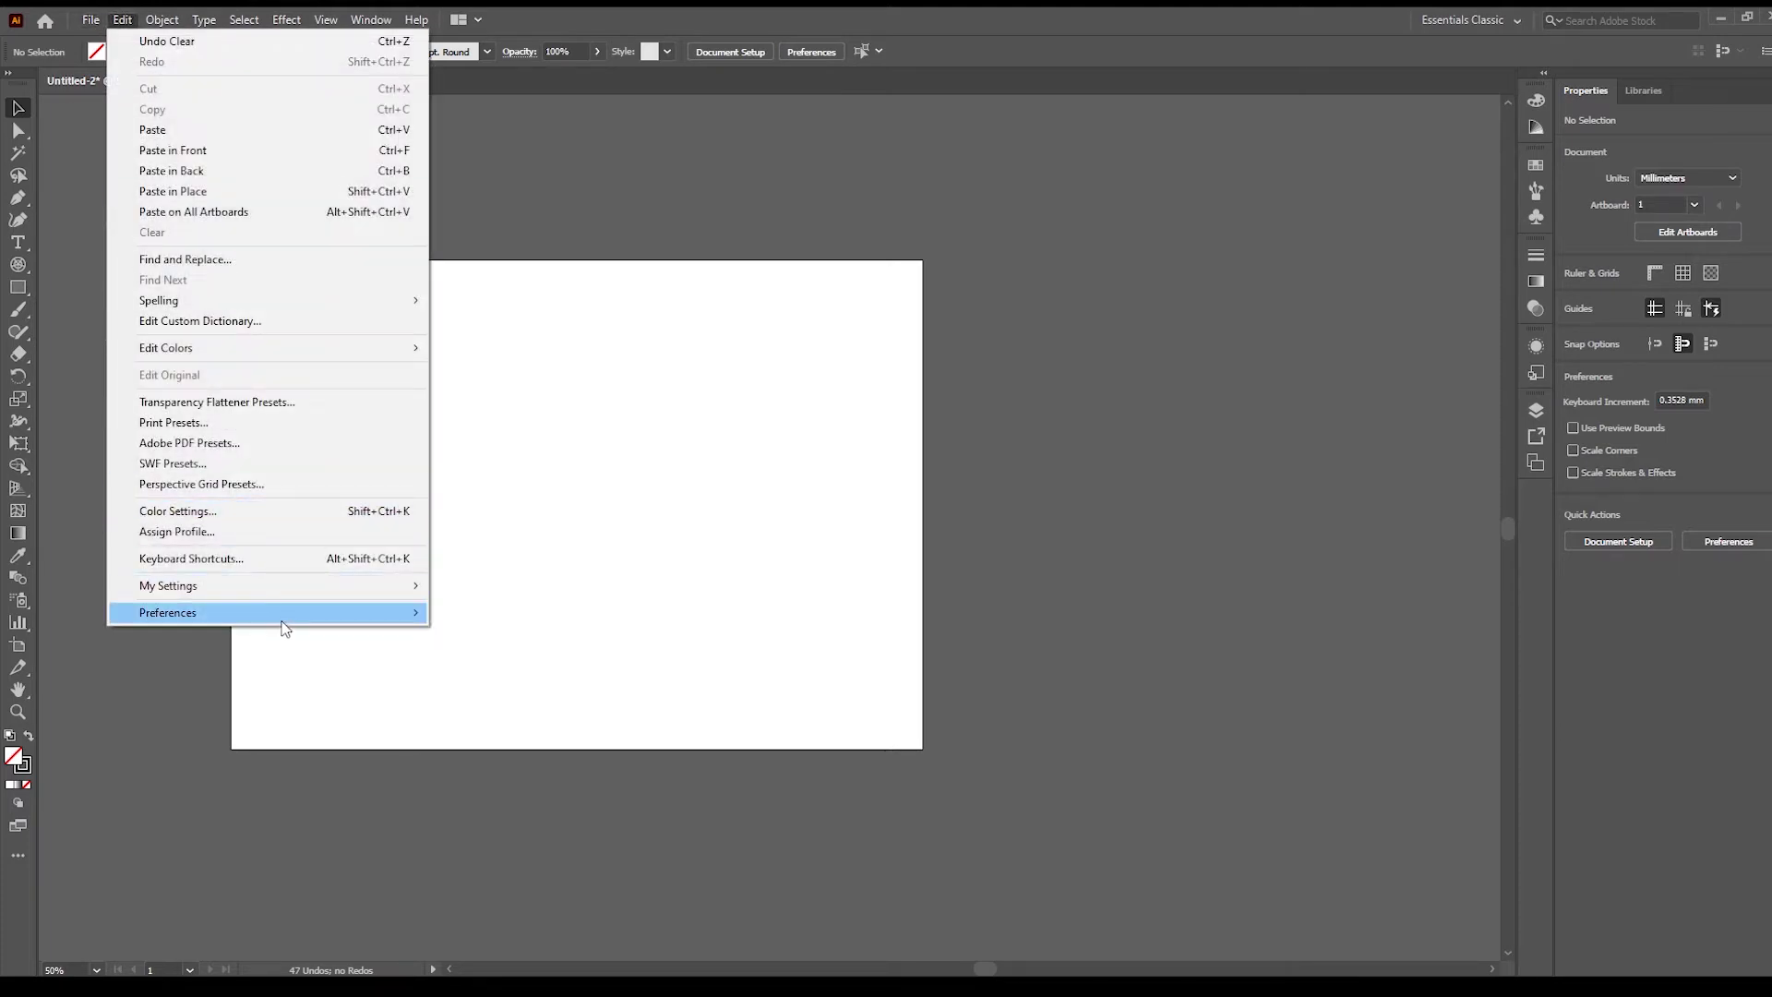
pyautogui.moveTo(283, 625)
pyautogui.moveTo(93, 20)
pyautogui.moveTo(336, 615)
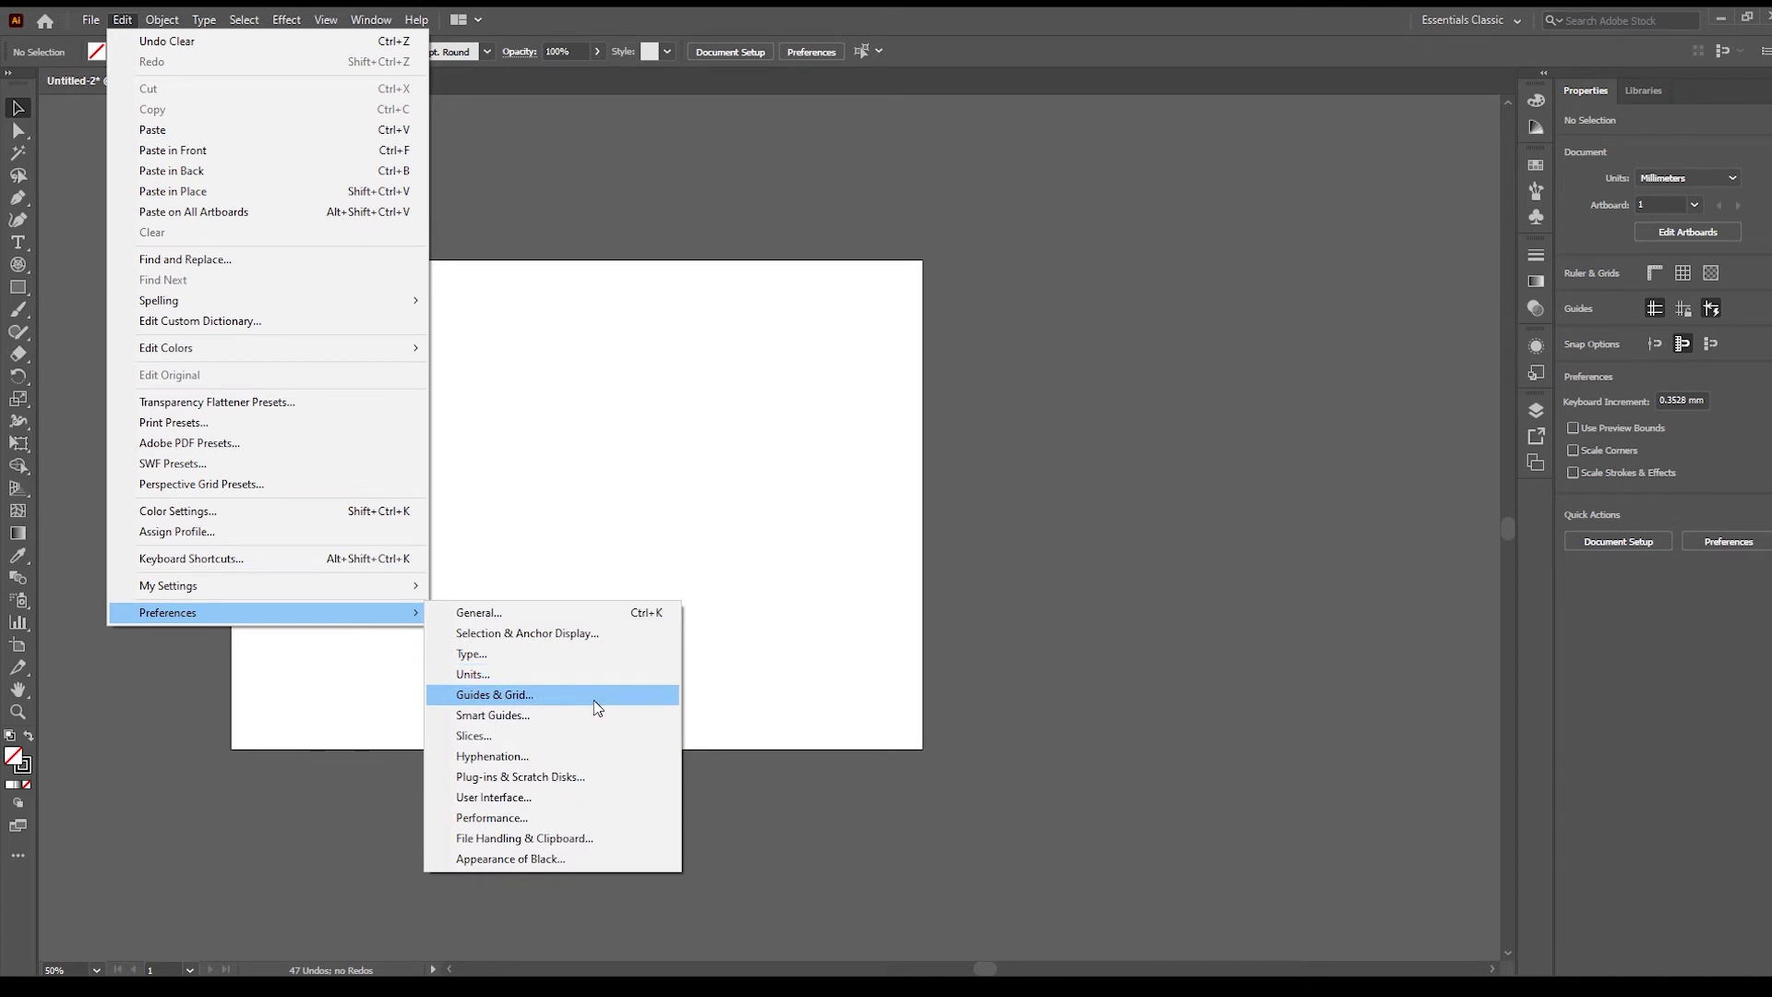
pyautogui.click(592, 700)
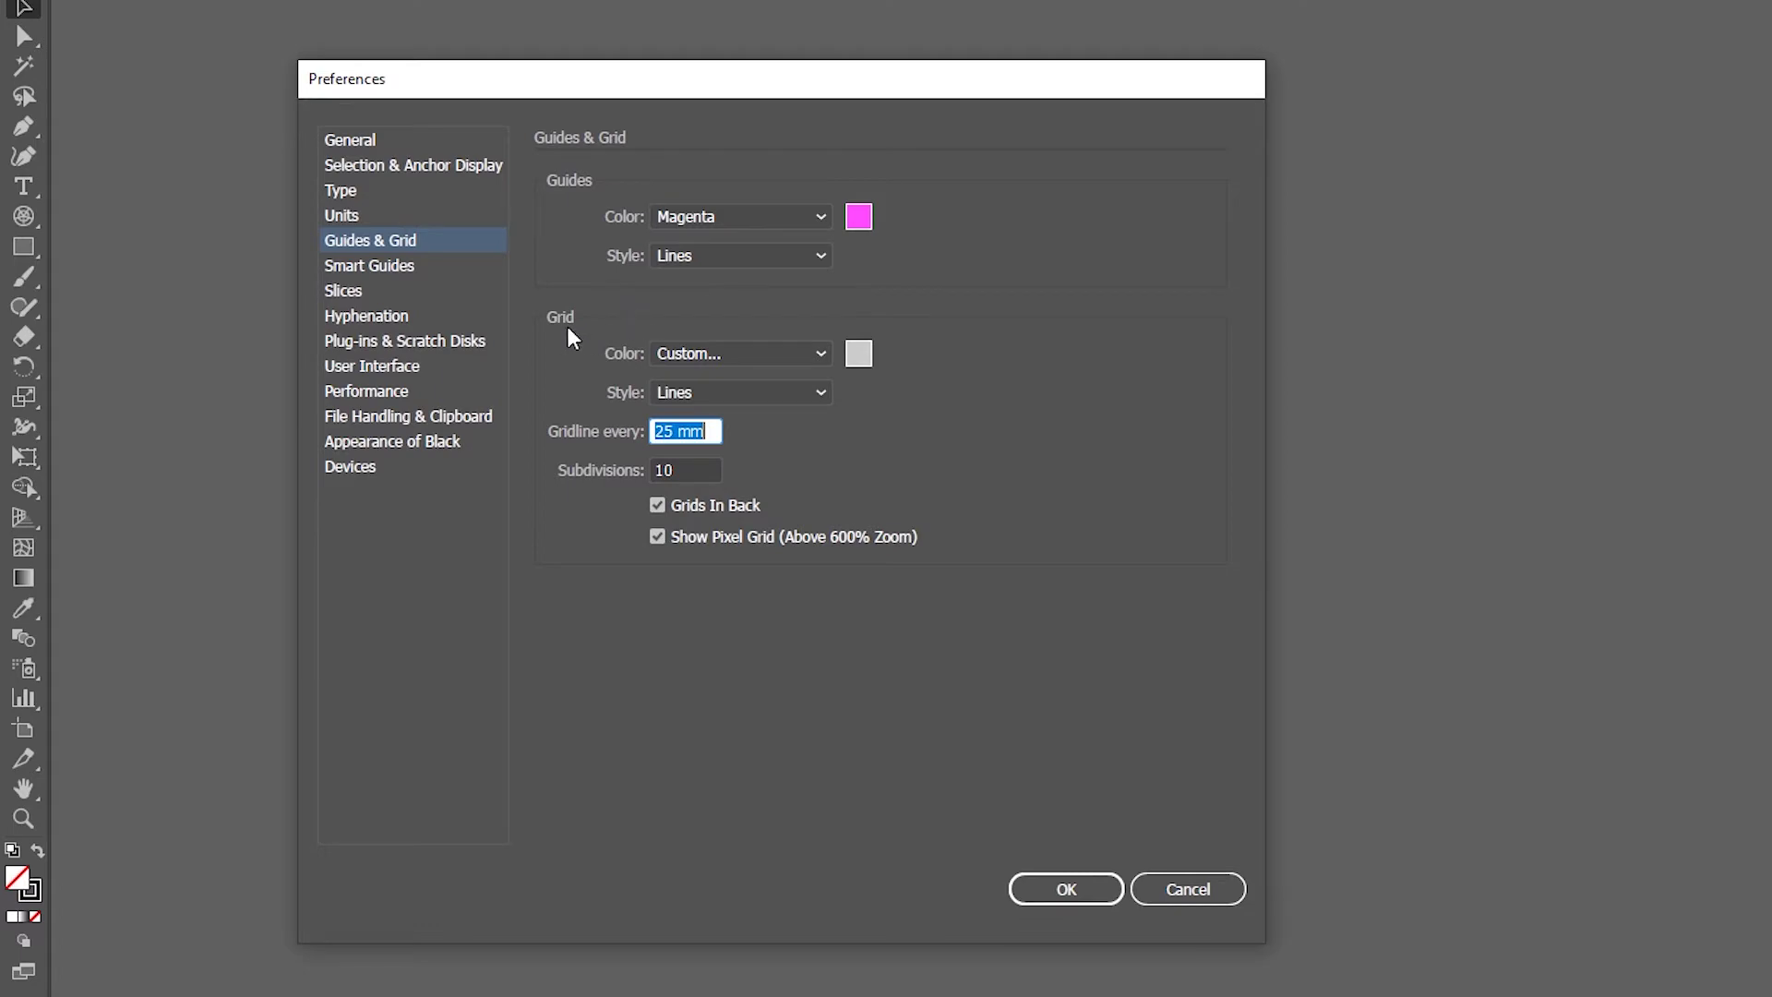
pyautogui.click(864, 351)
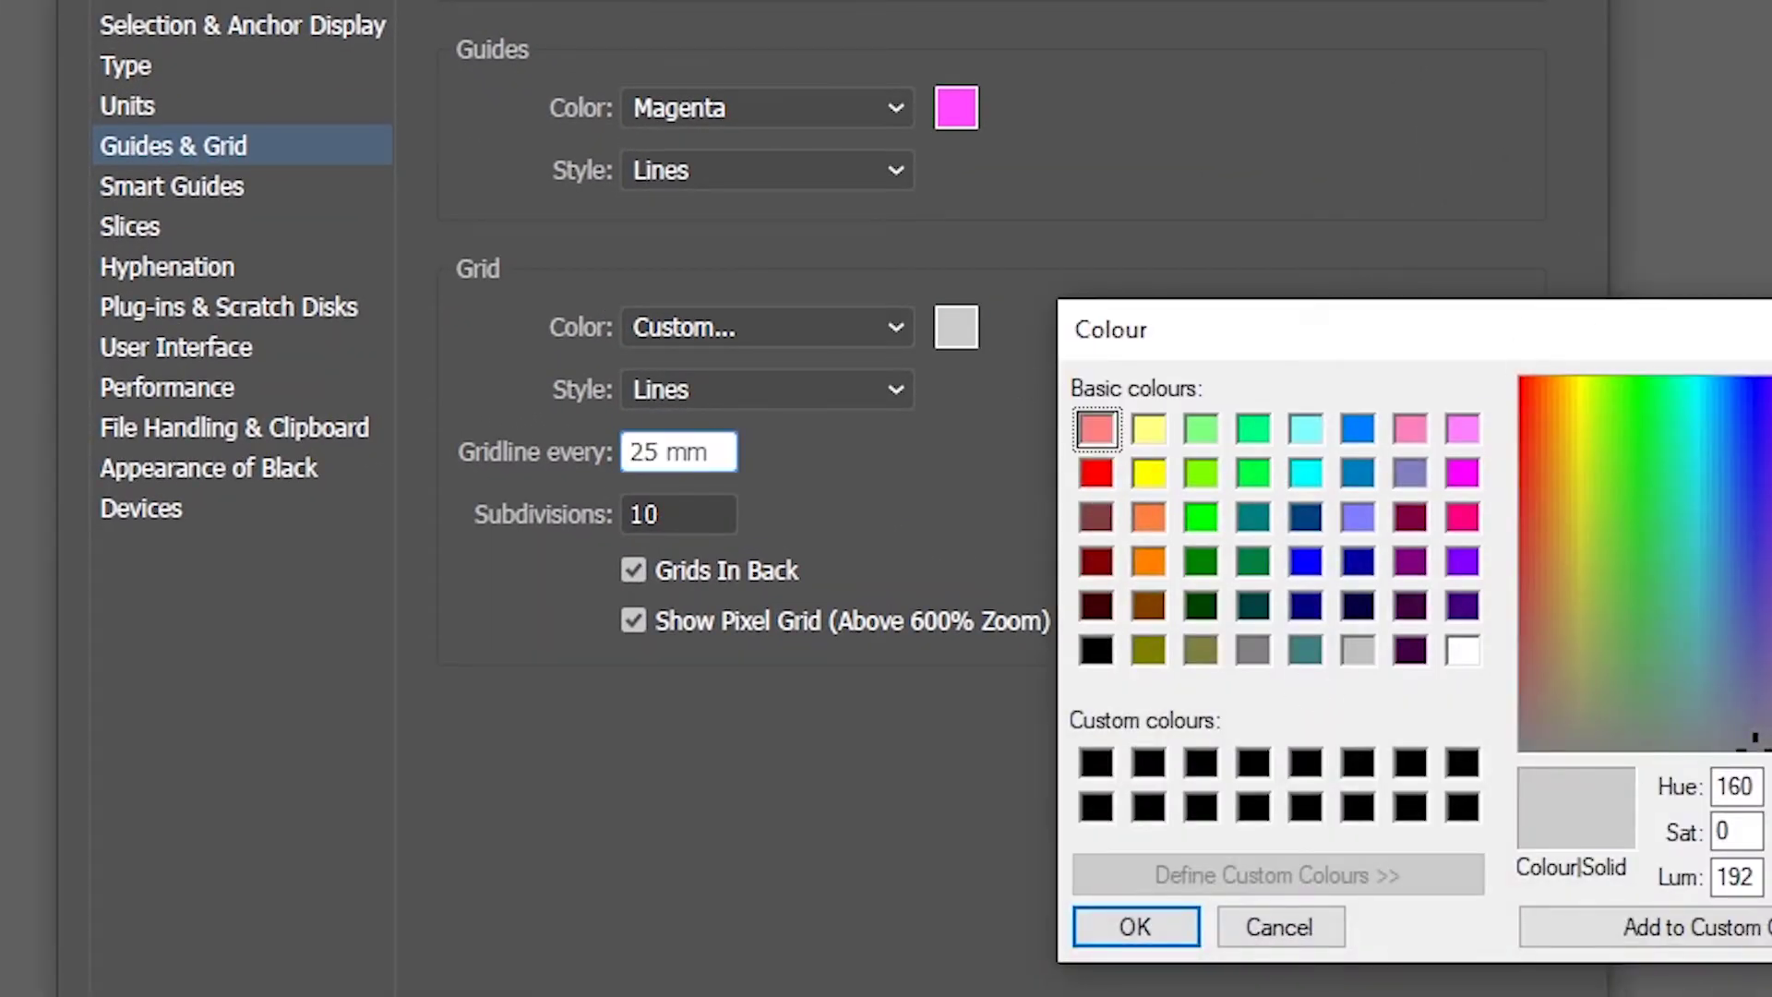
pyautogui.press('Escape')
# - Set the grid colour to Magenta with the Lines style, and show the document grid
pyautogui.click(762, 333)
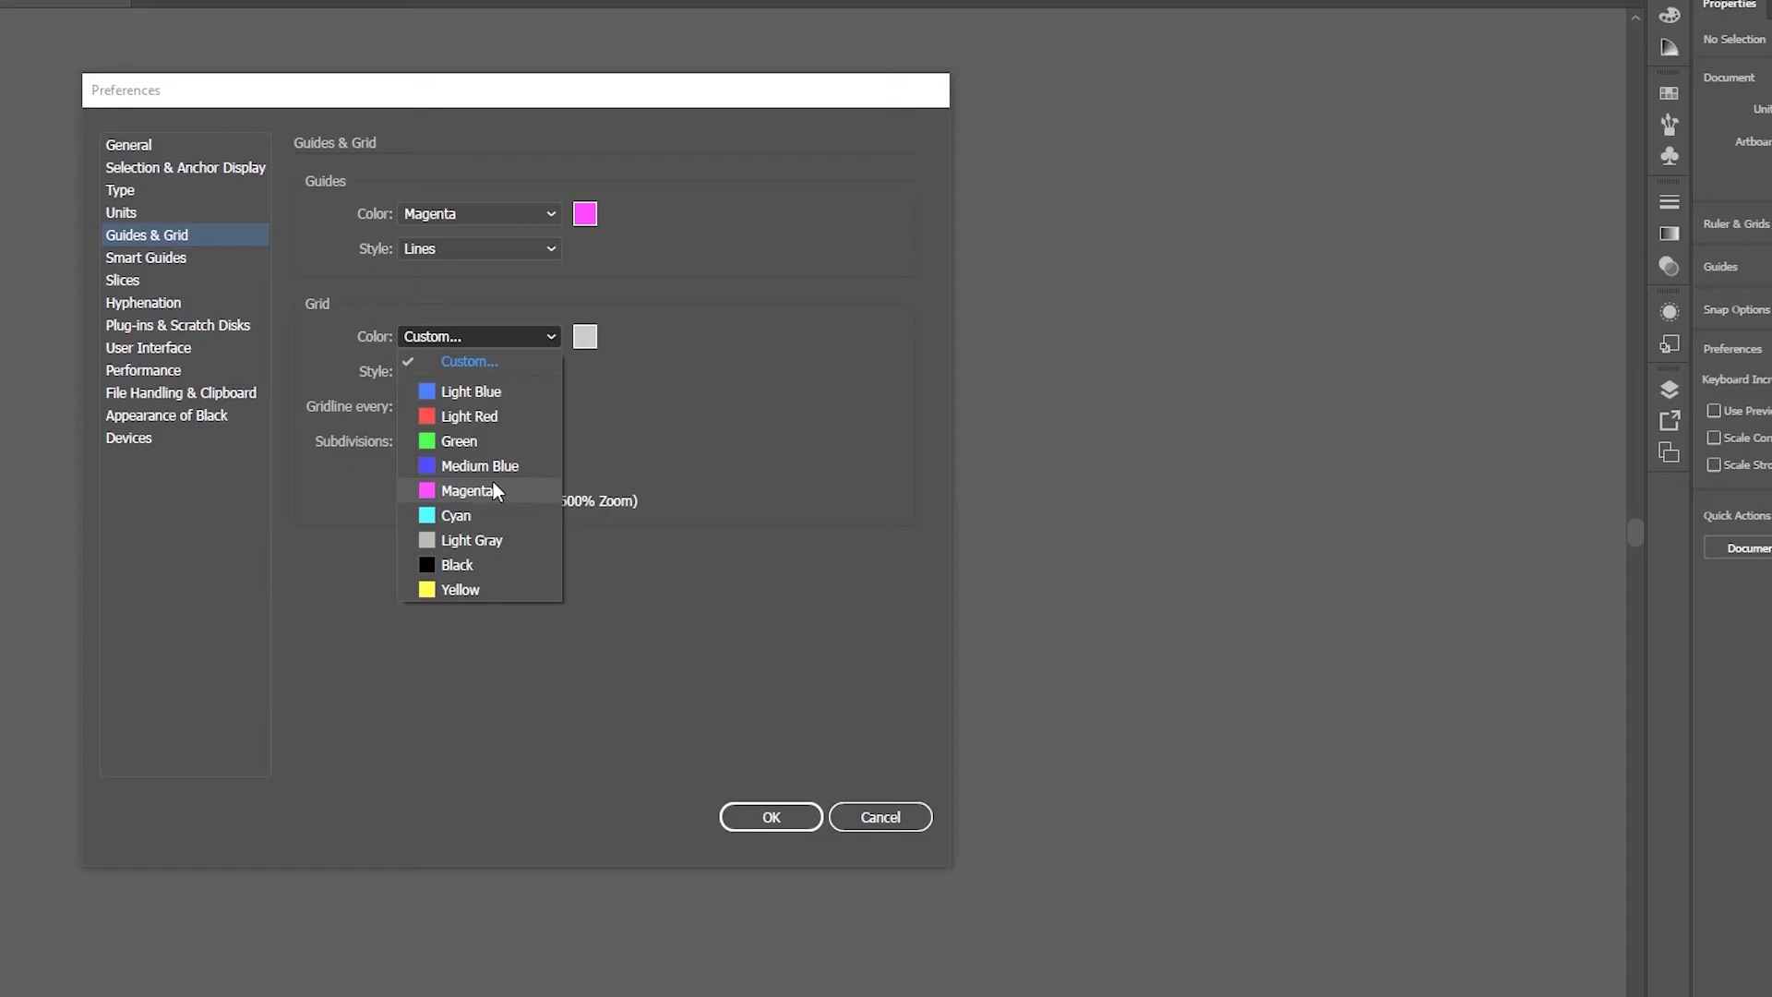
pyautogui.click(746, 603)
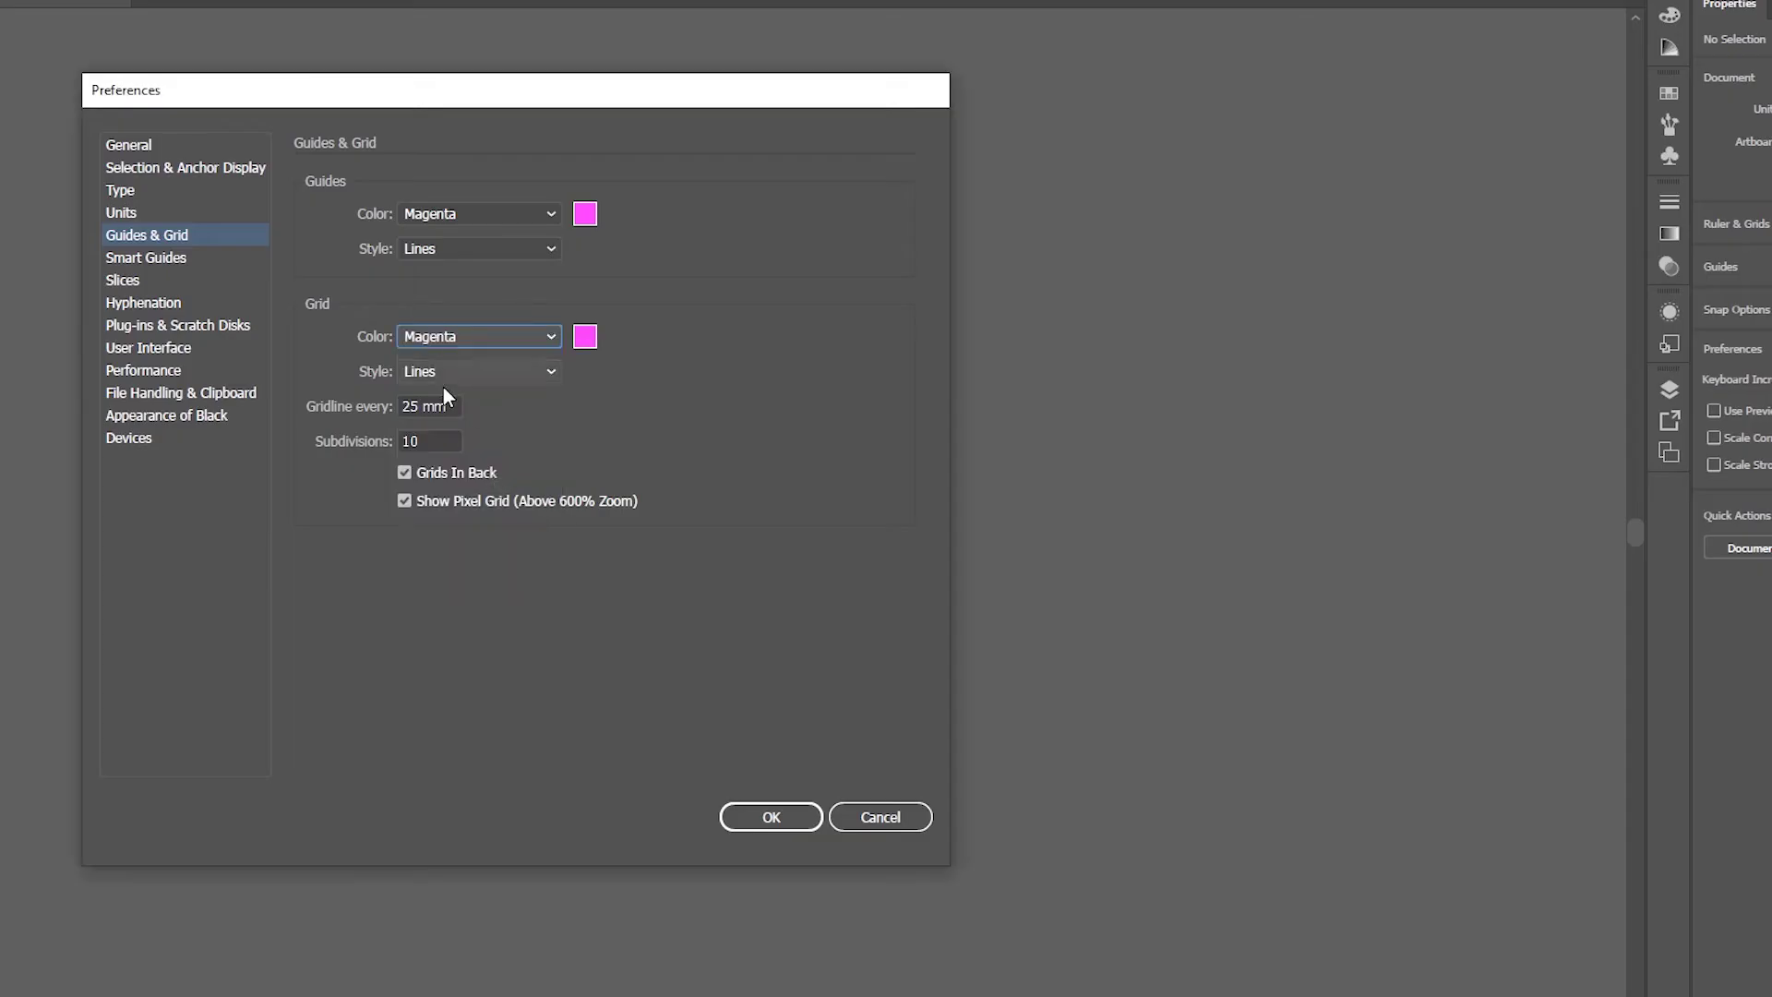
pyautogui.click(502, 372)
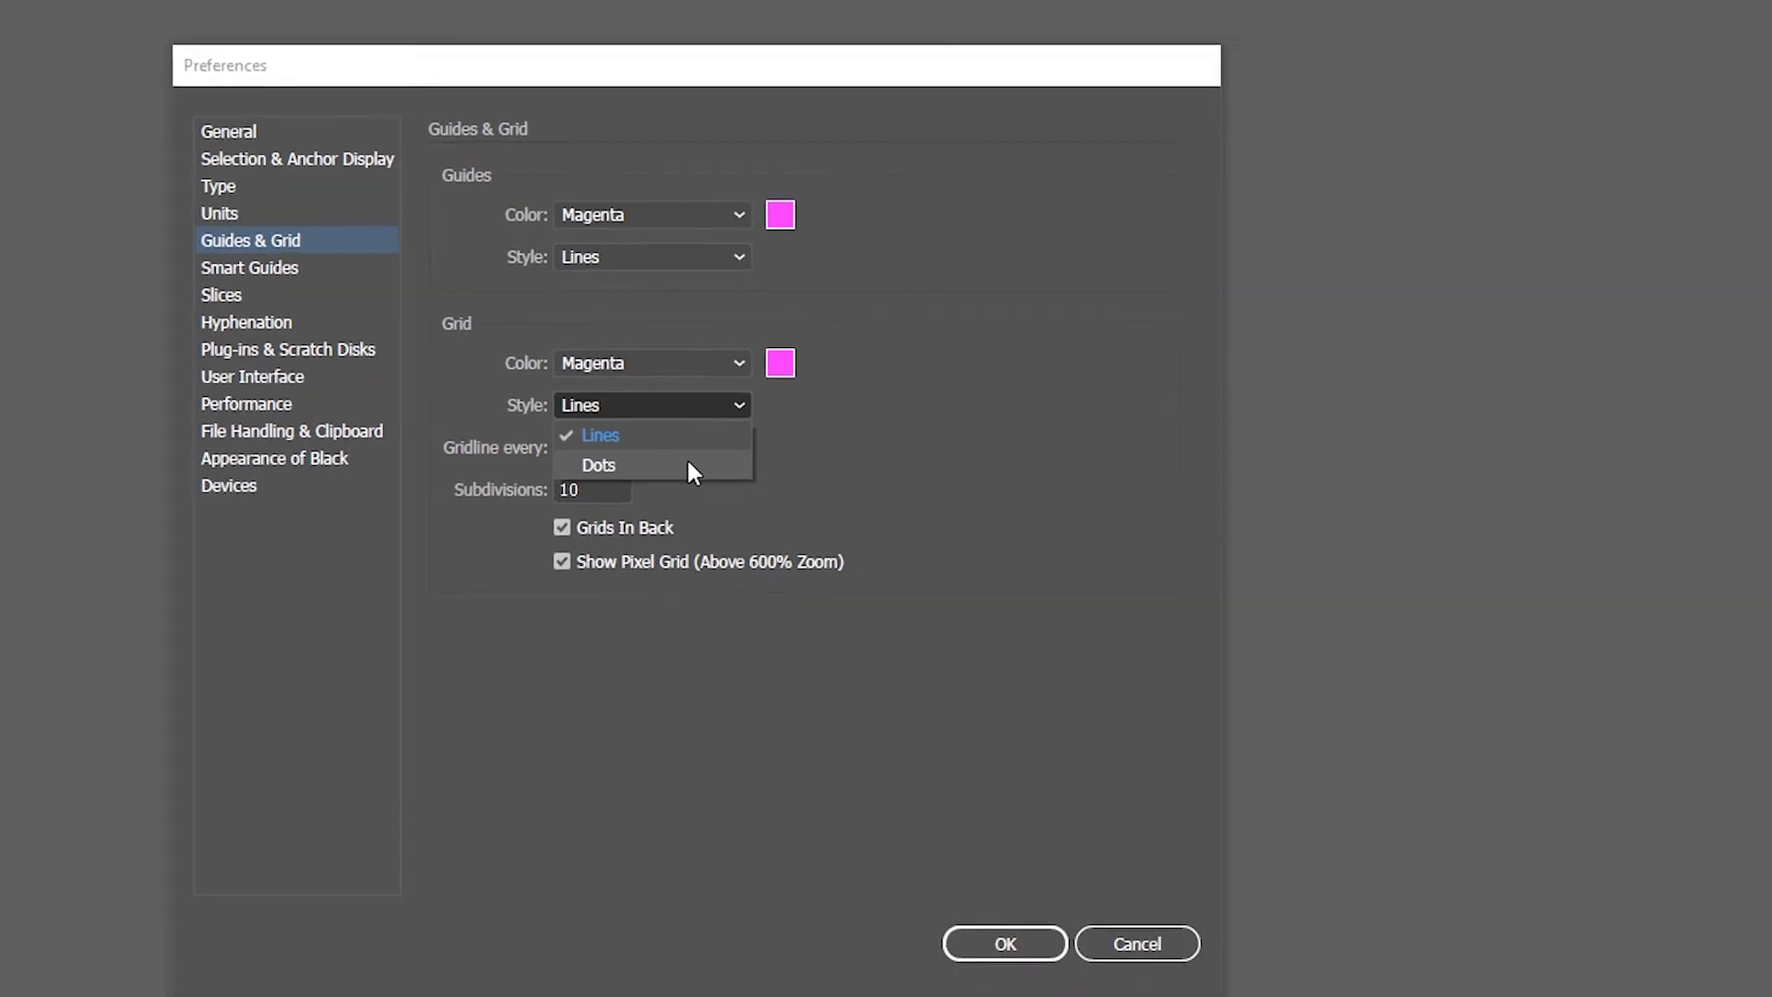
pyautogui.click(846, 402)
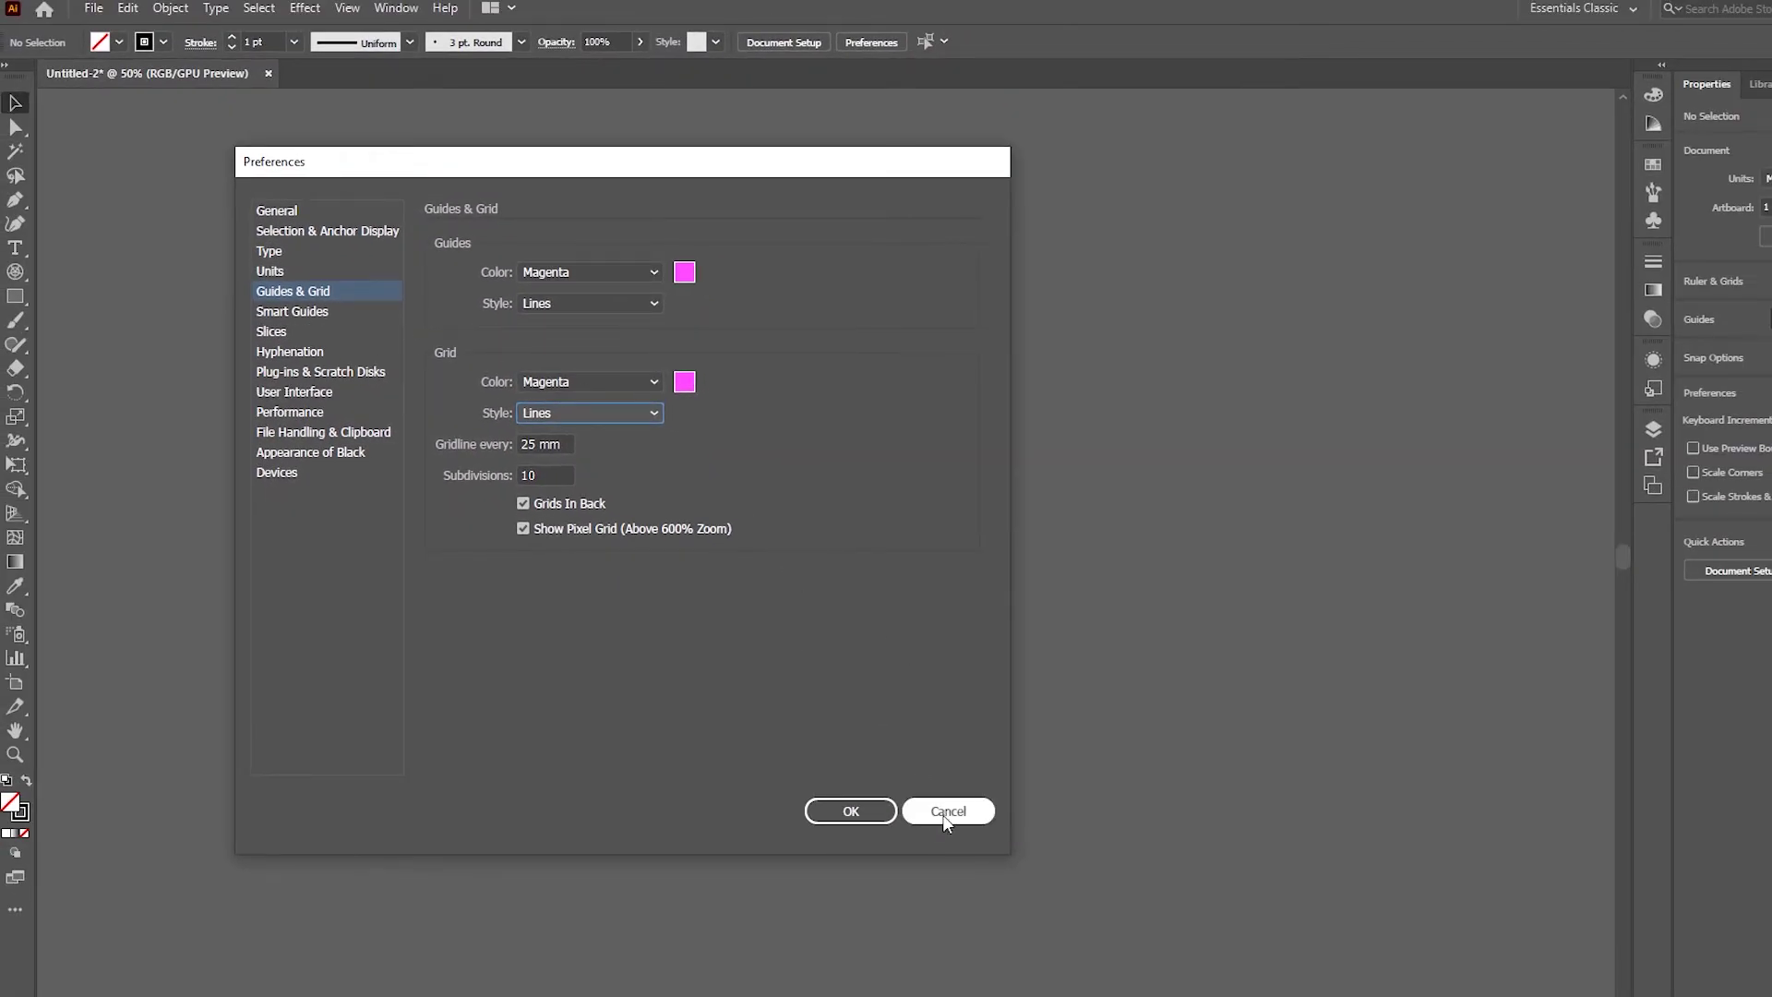
pyautogui.click(831, 811)
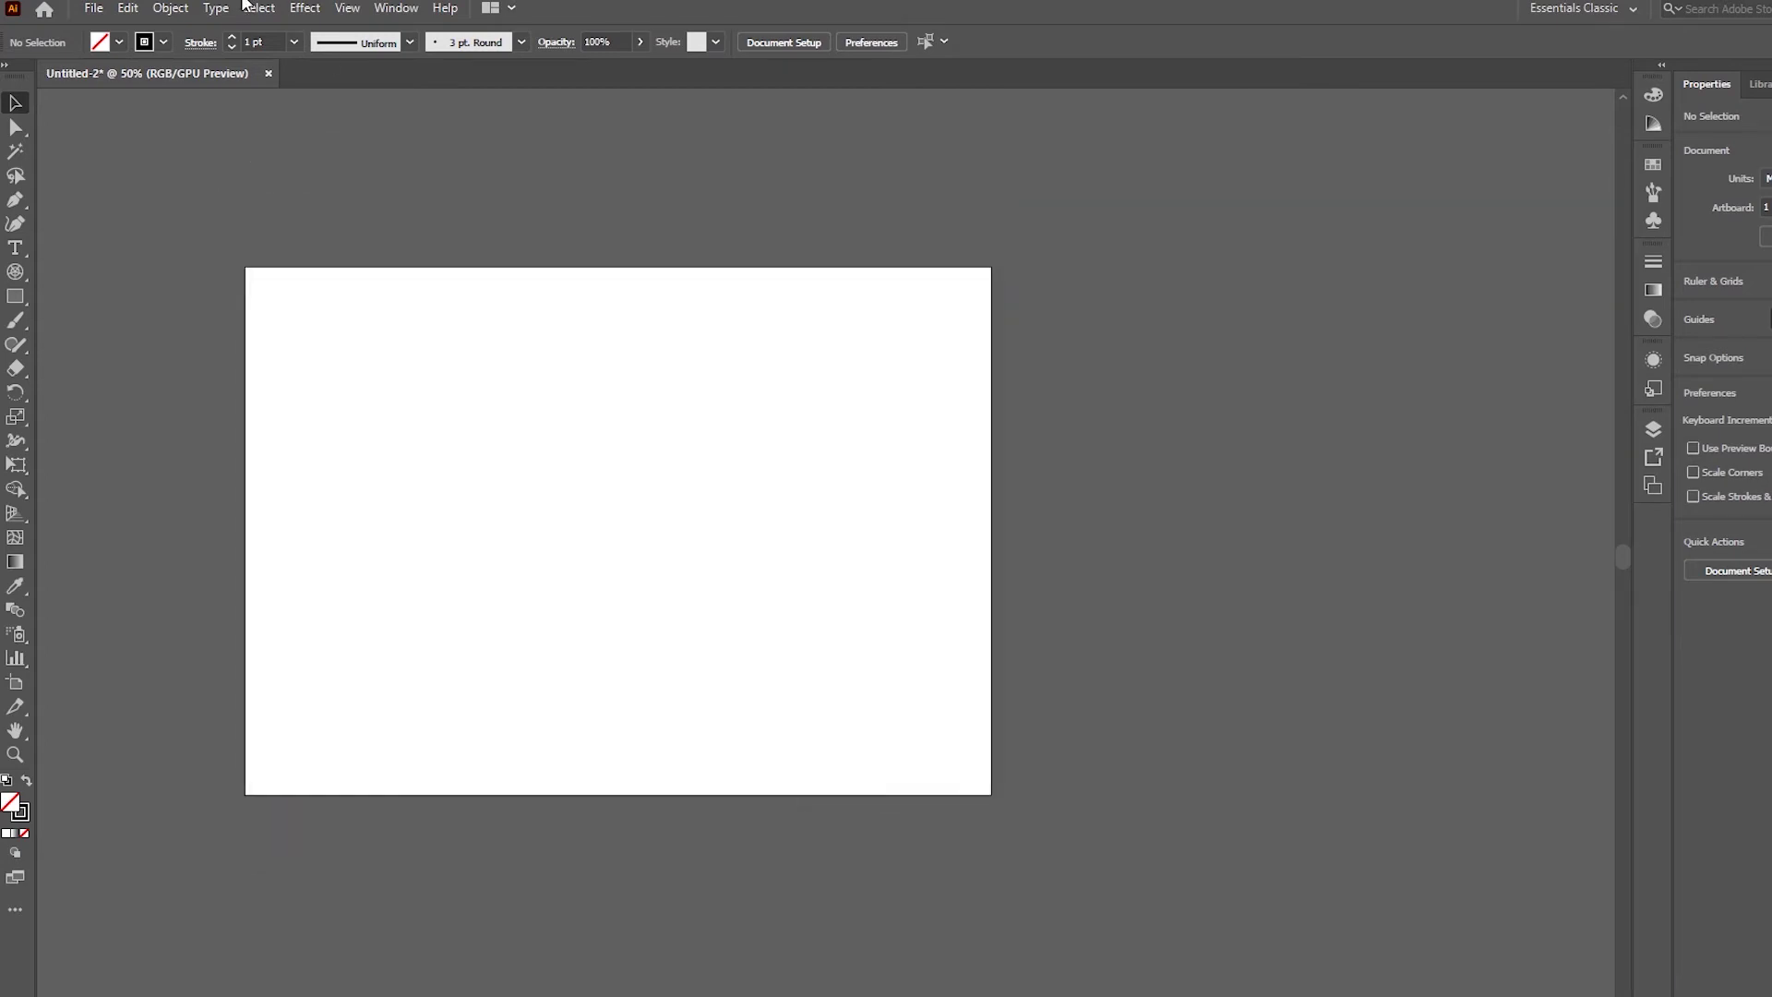
pyautogui.click(346, 8)
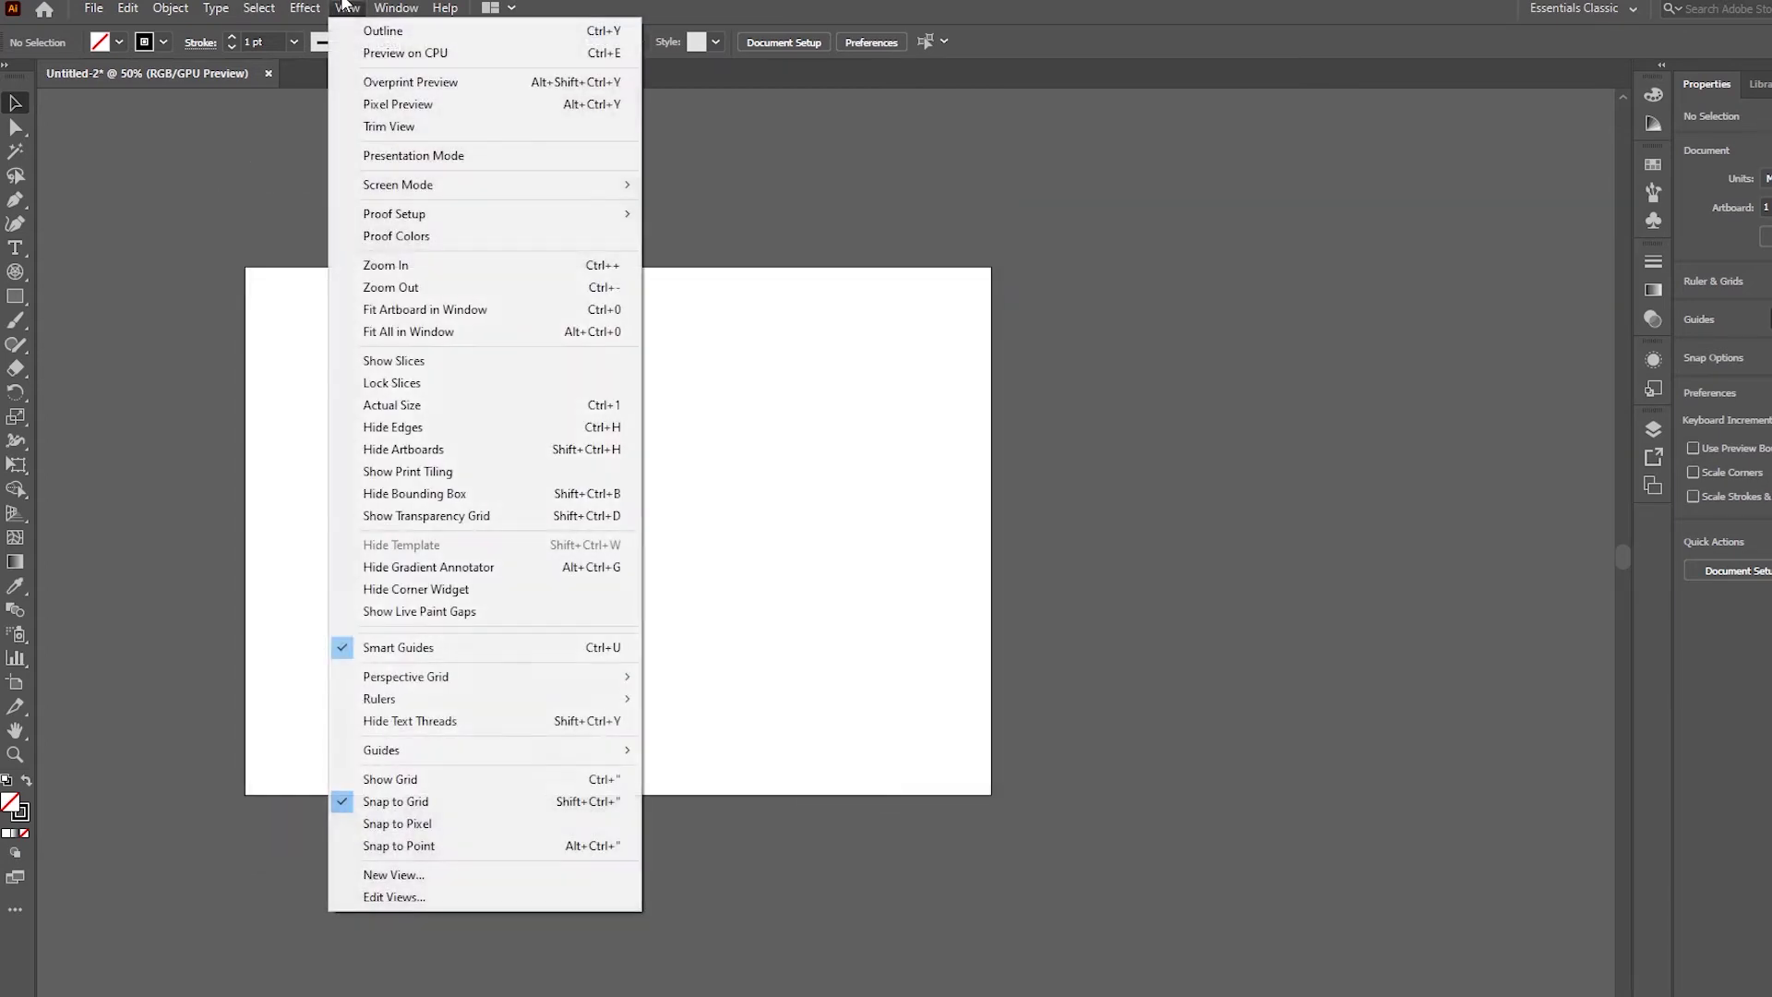
pyautogui.click(521, 775)
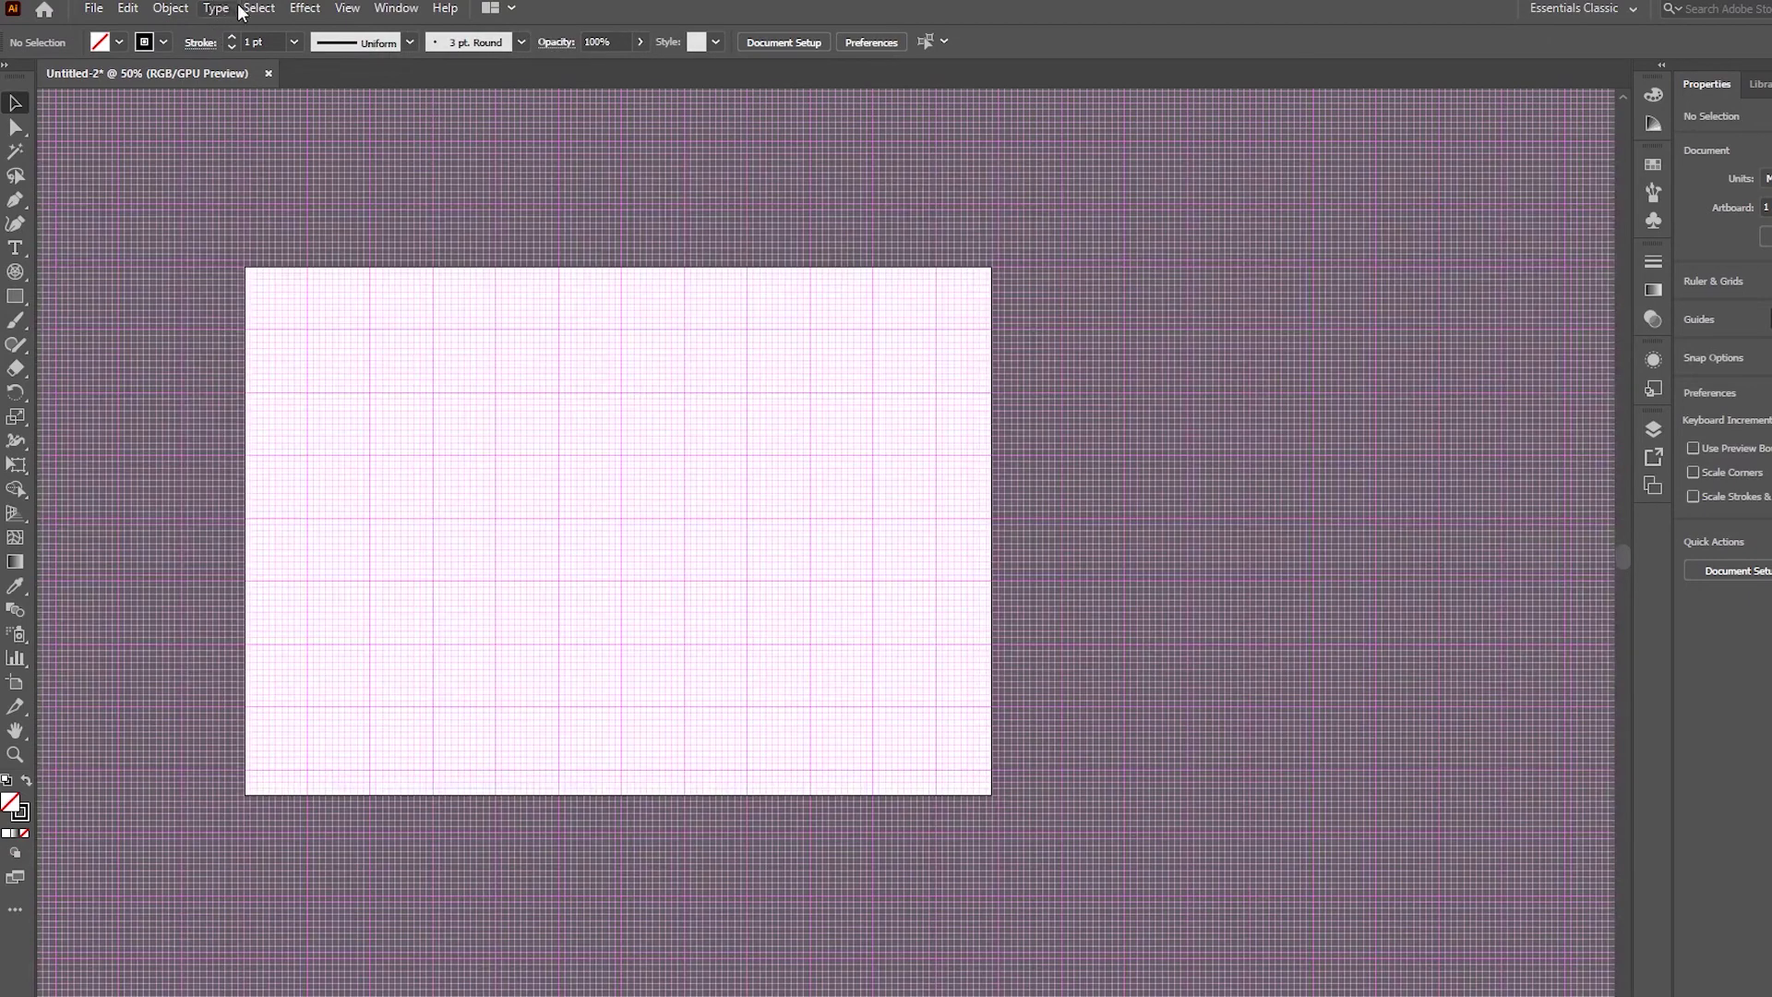
# - Change the grid colour to Light Gray in the Guides & Grid preferences and apply it
pyautogui.click(127, 7)
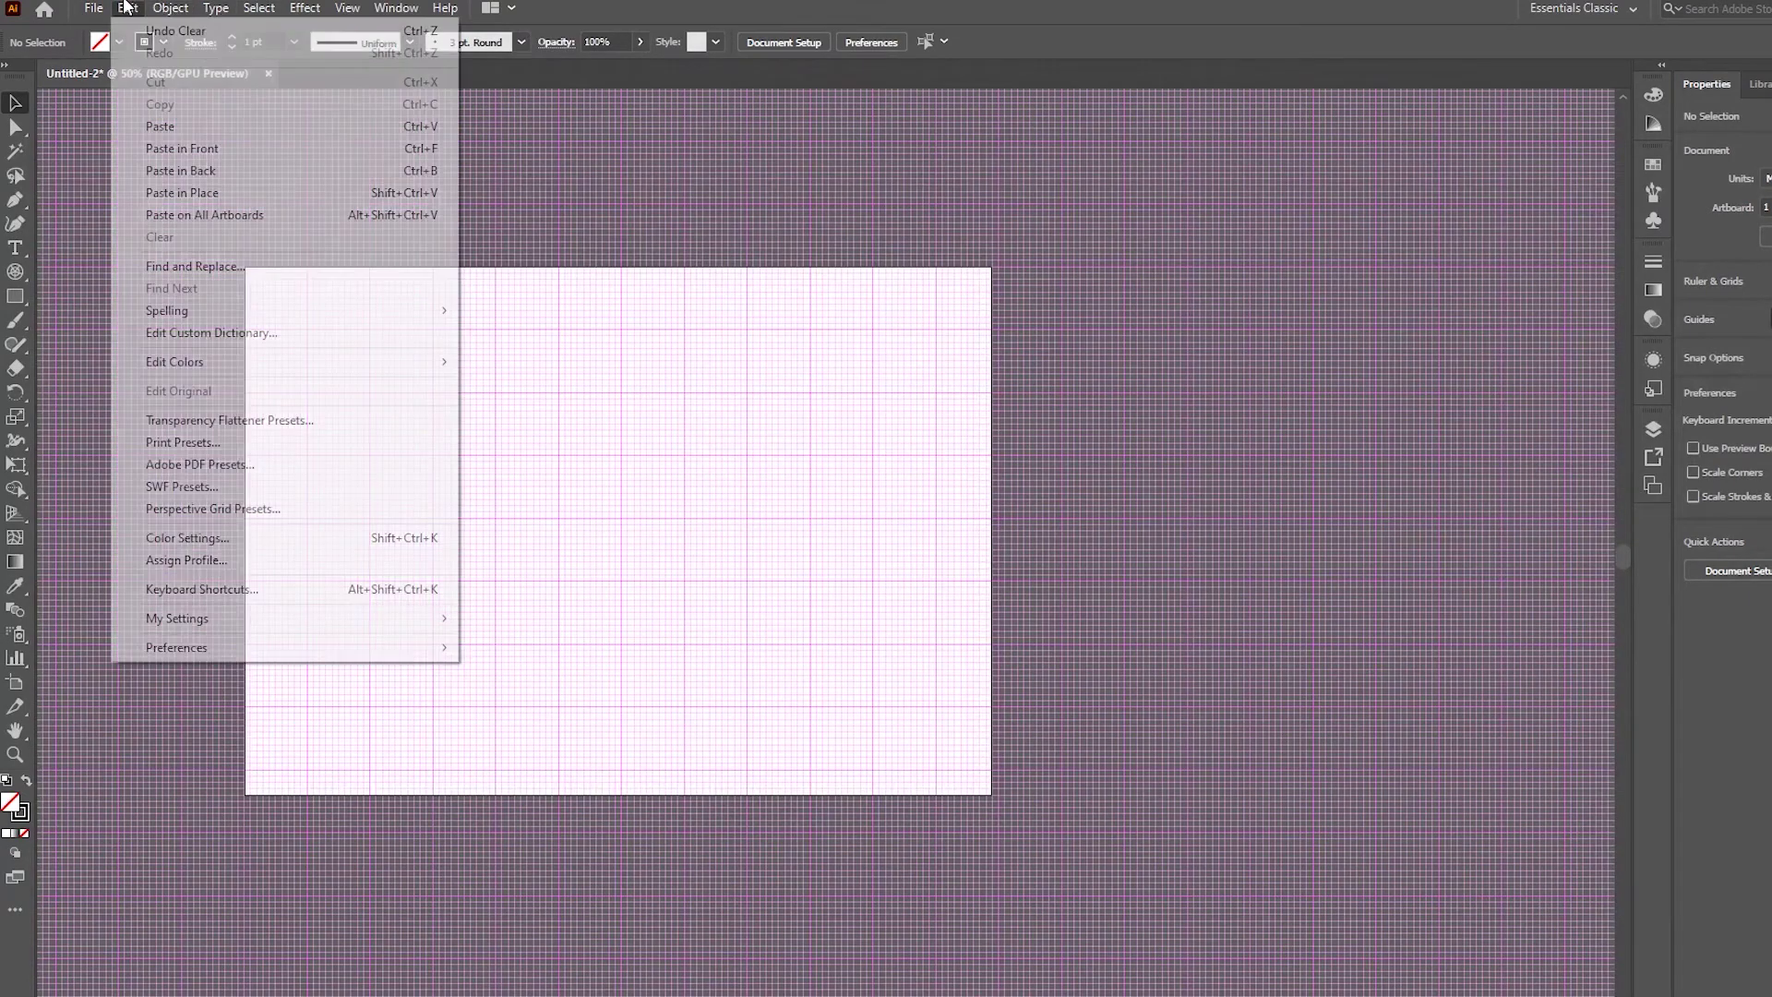
pyautogui.moveTo(297, 653)
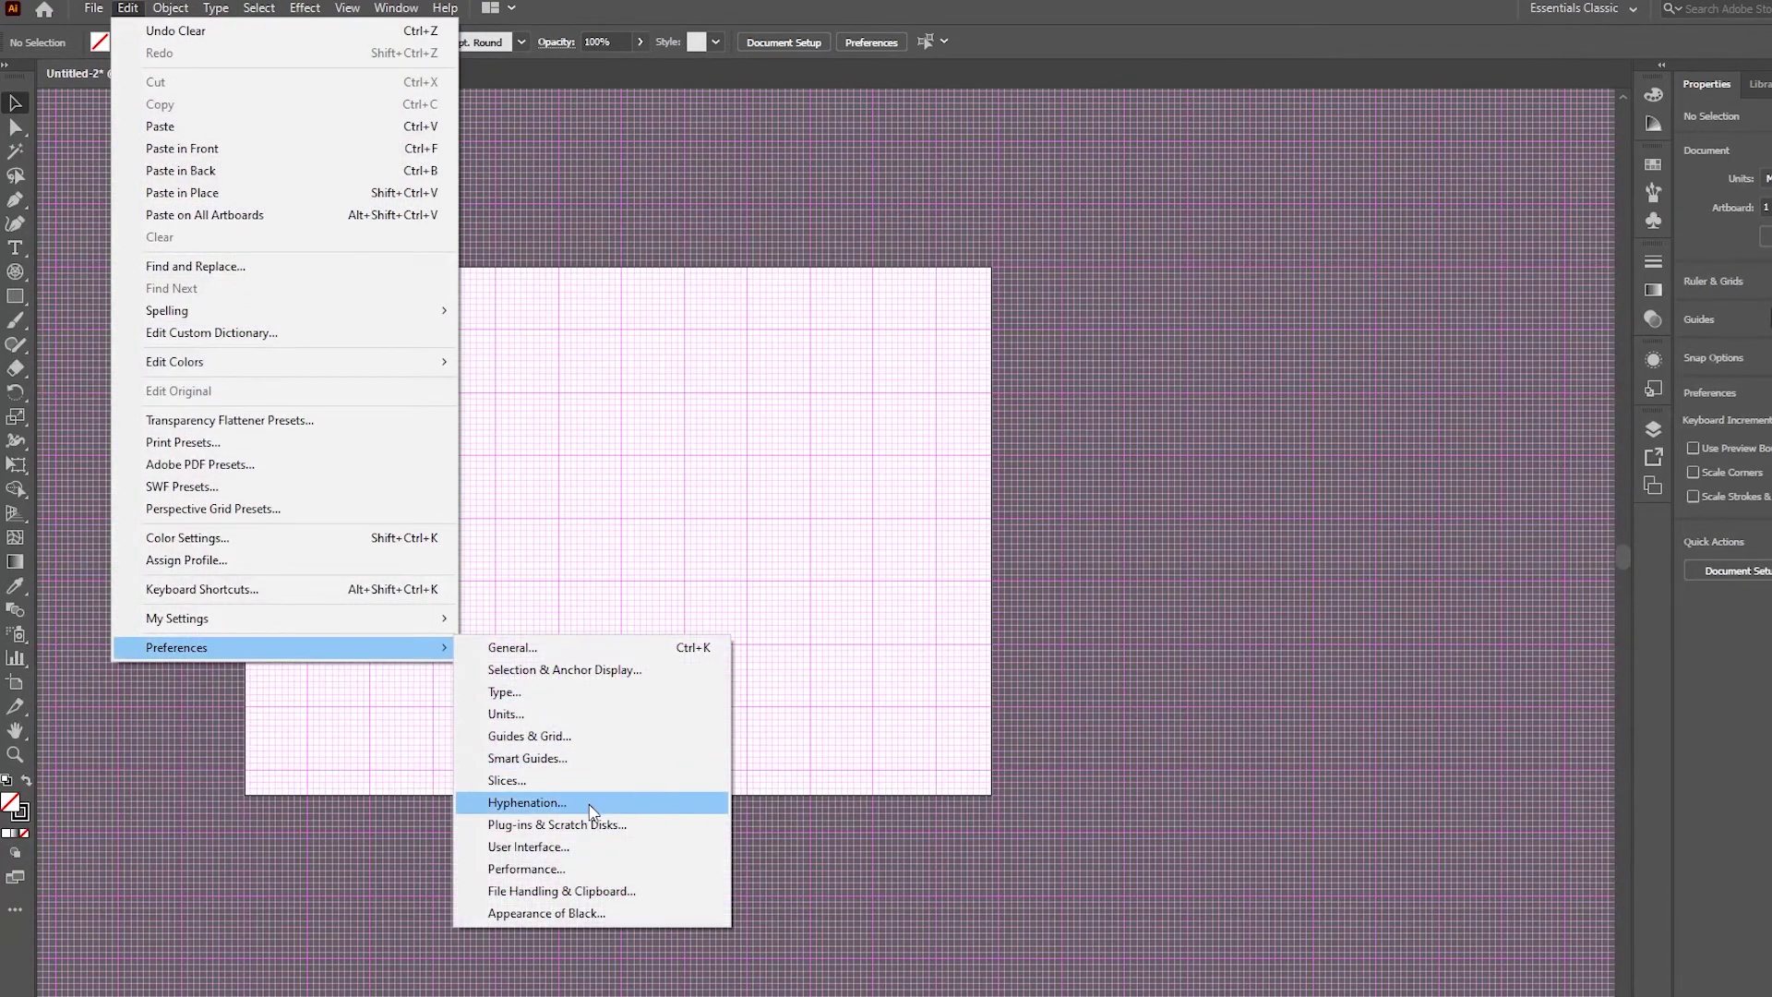
pyautogui.click(590, 736)
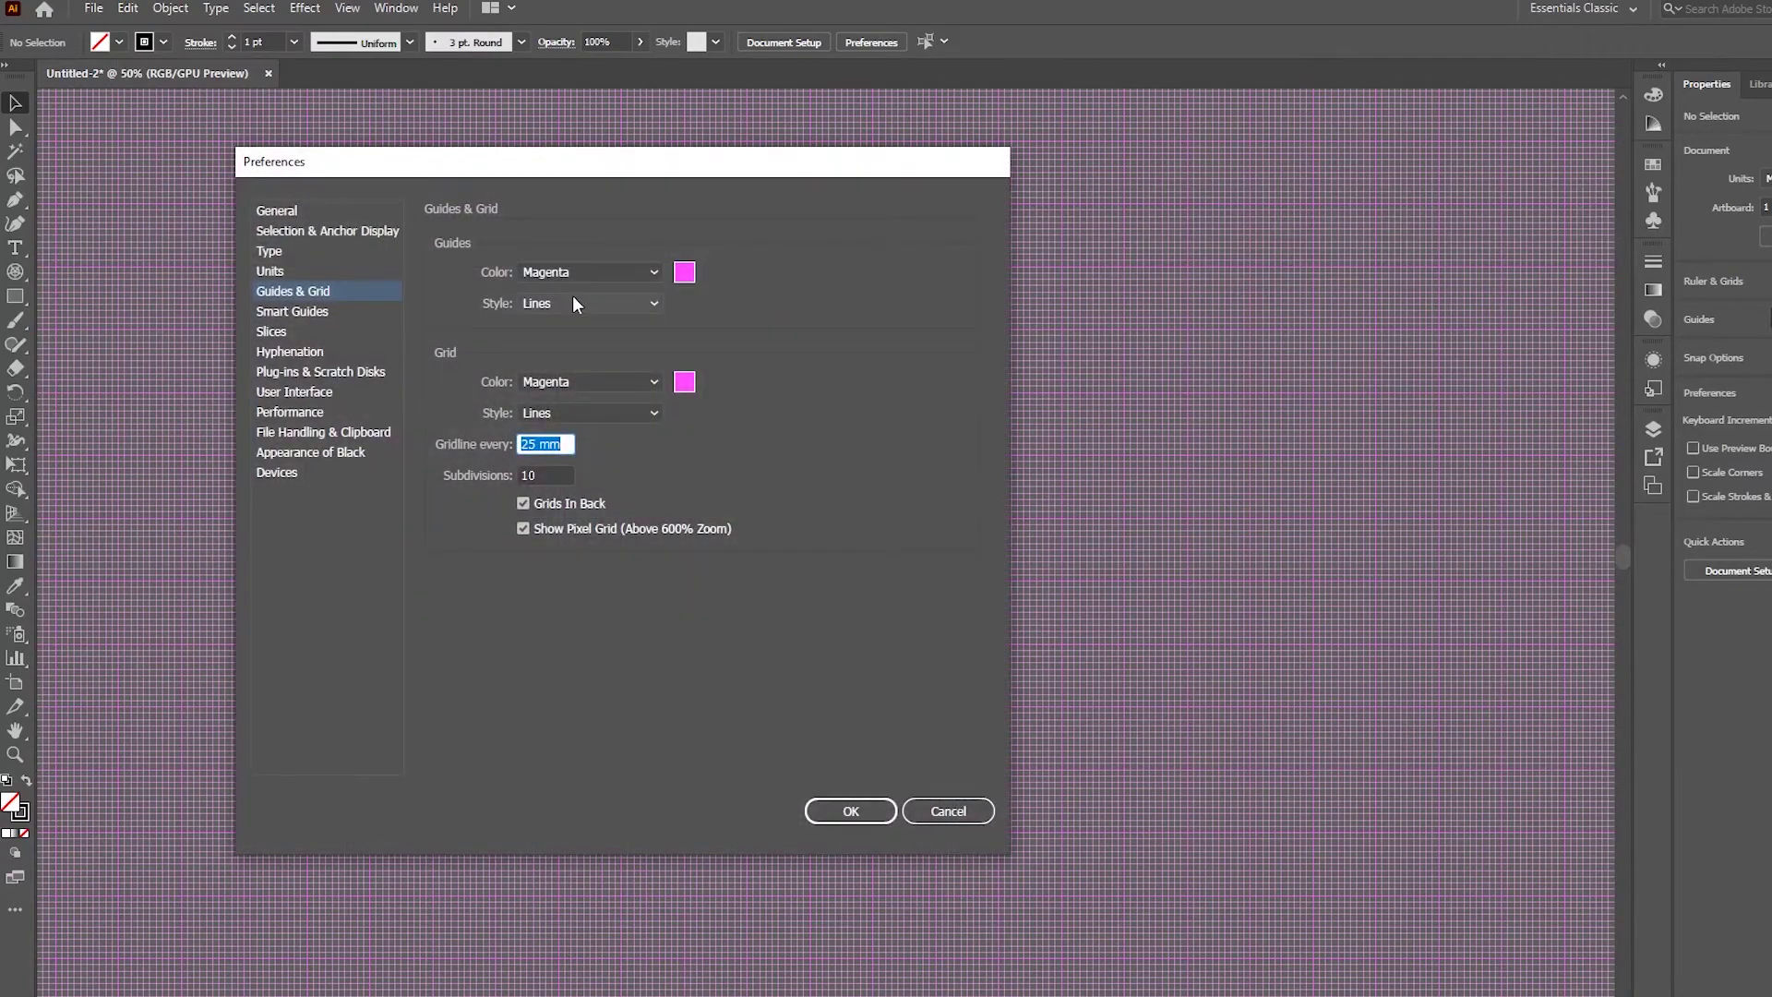
pyautogui.click(654, 387)
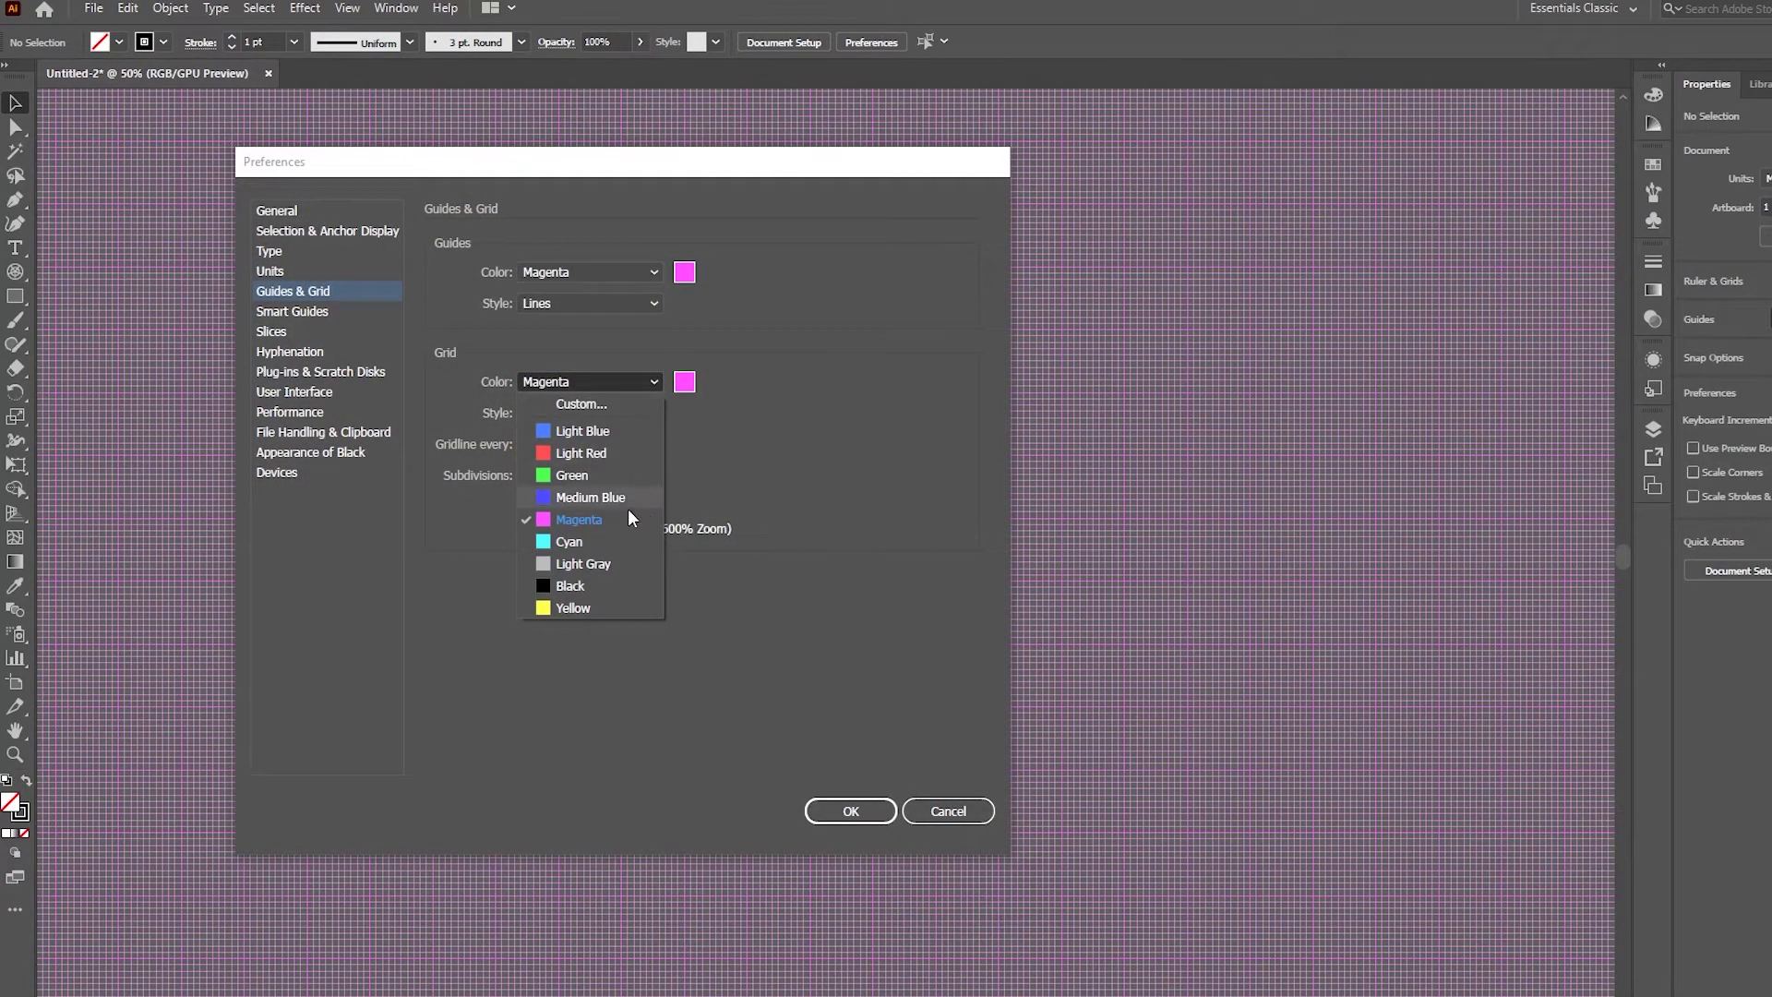
pyautogui.click(613, 563)
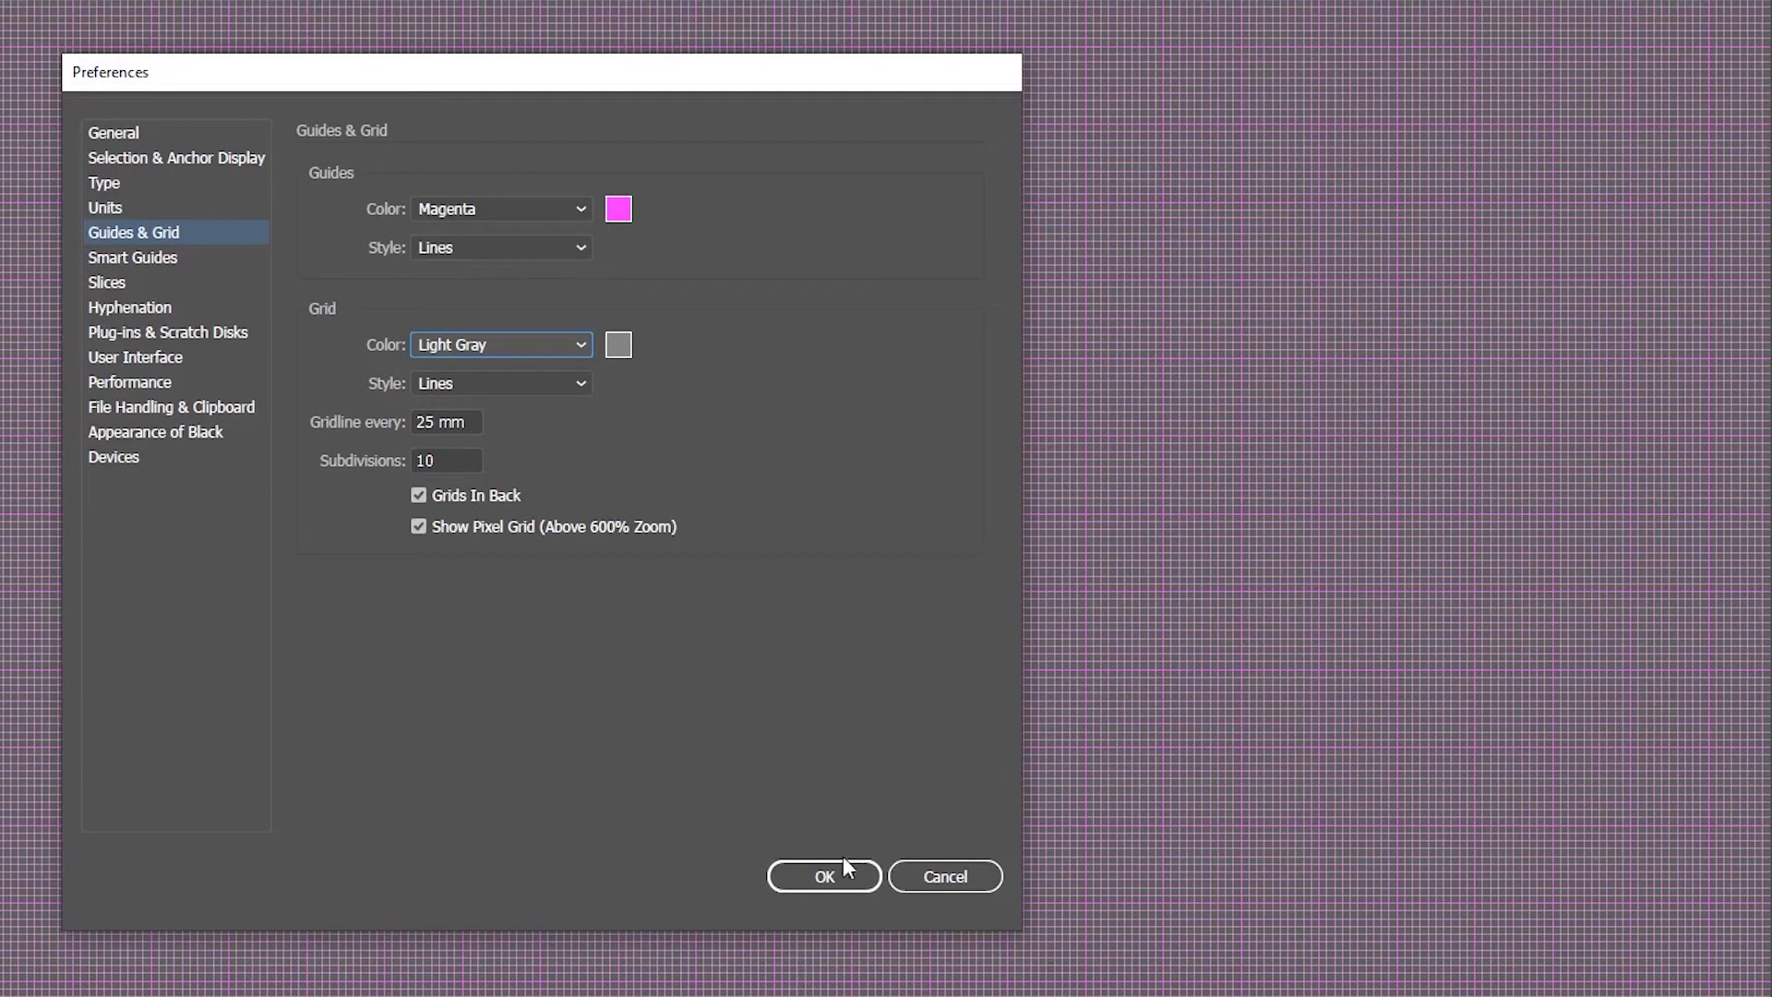
pyautogui.click(813, 881)
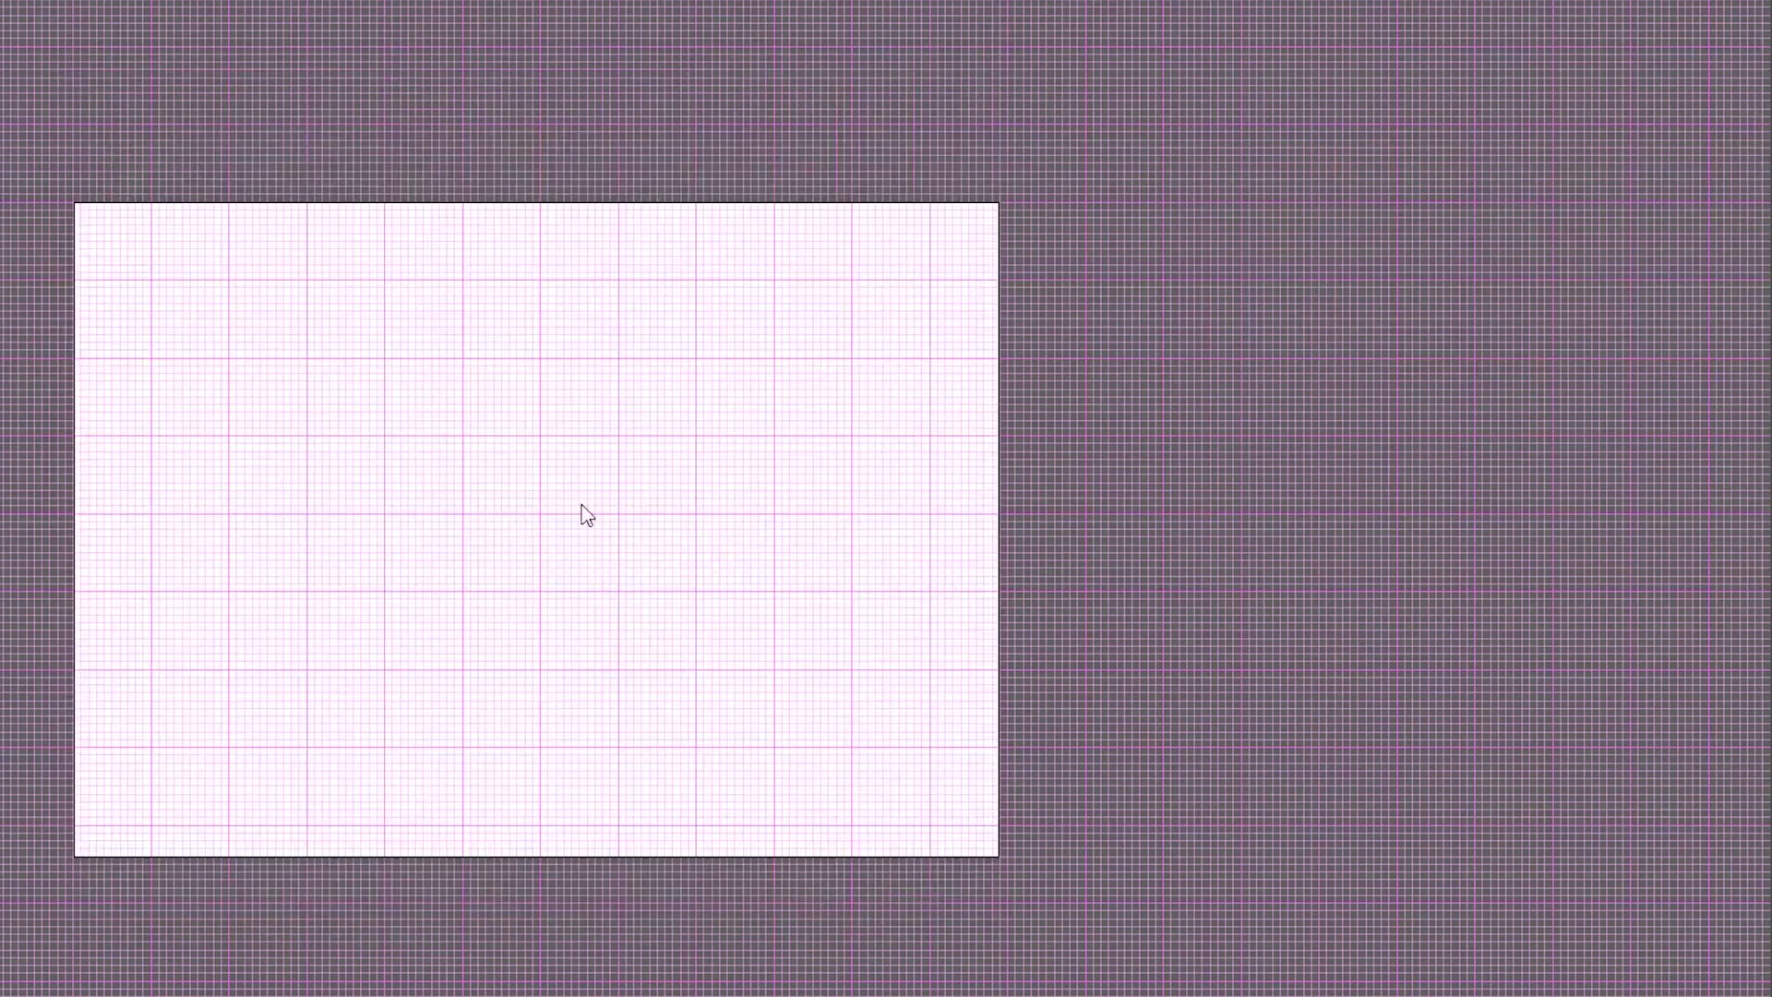
# - In the Guides & Grid preferences, set gridlines every 5 mm with 0 subdivisions and apply the settings
pyautogui.scroll(4, 462, 503)
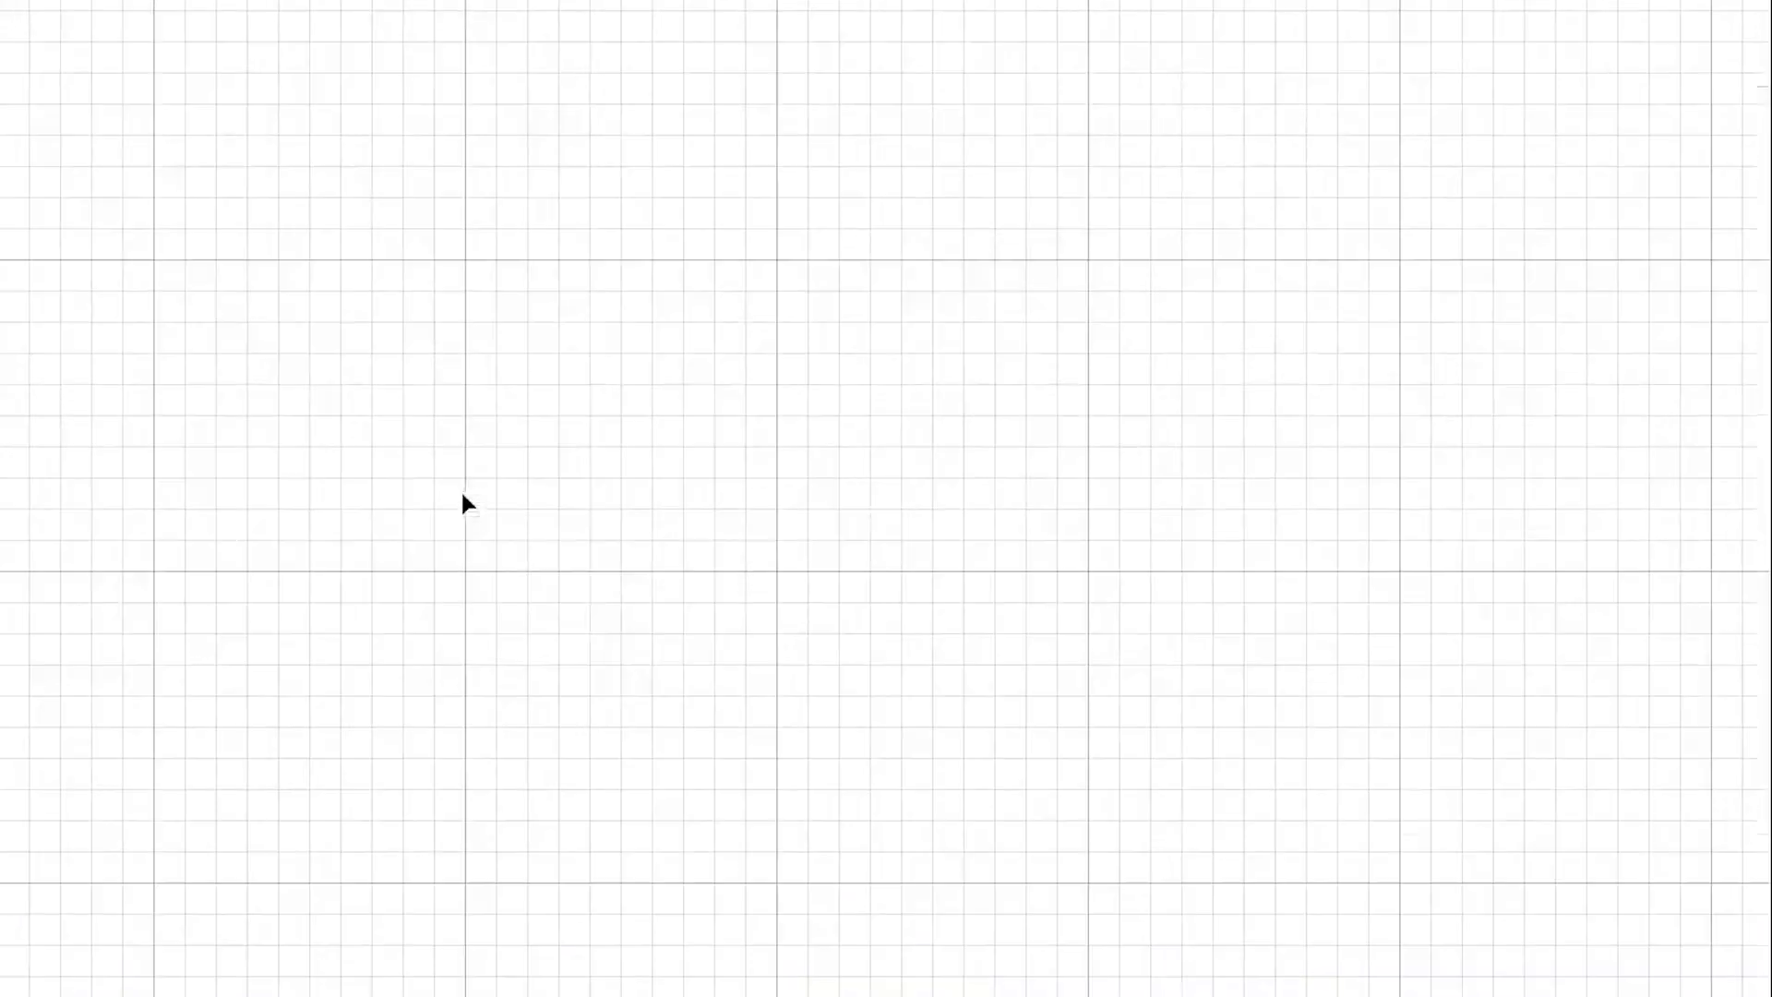
pyautogui.scroll(2, 584, 514)
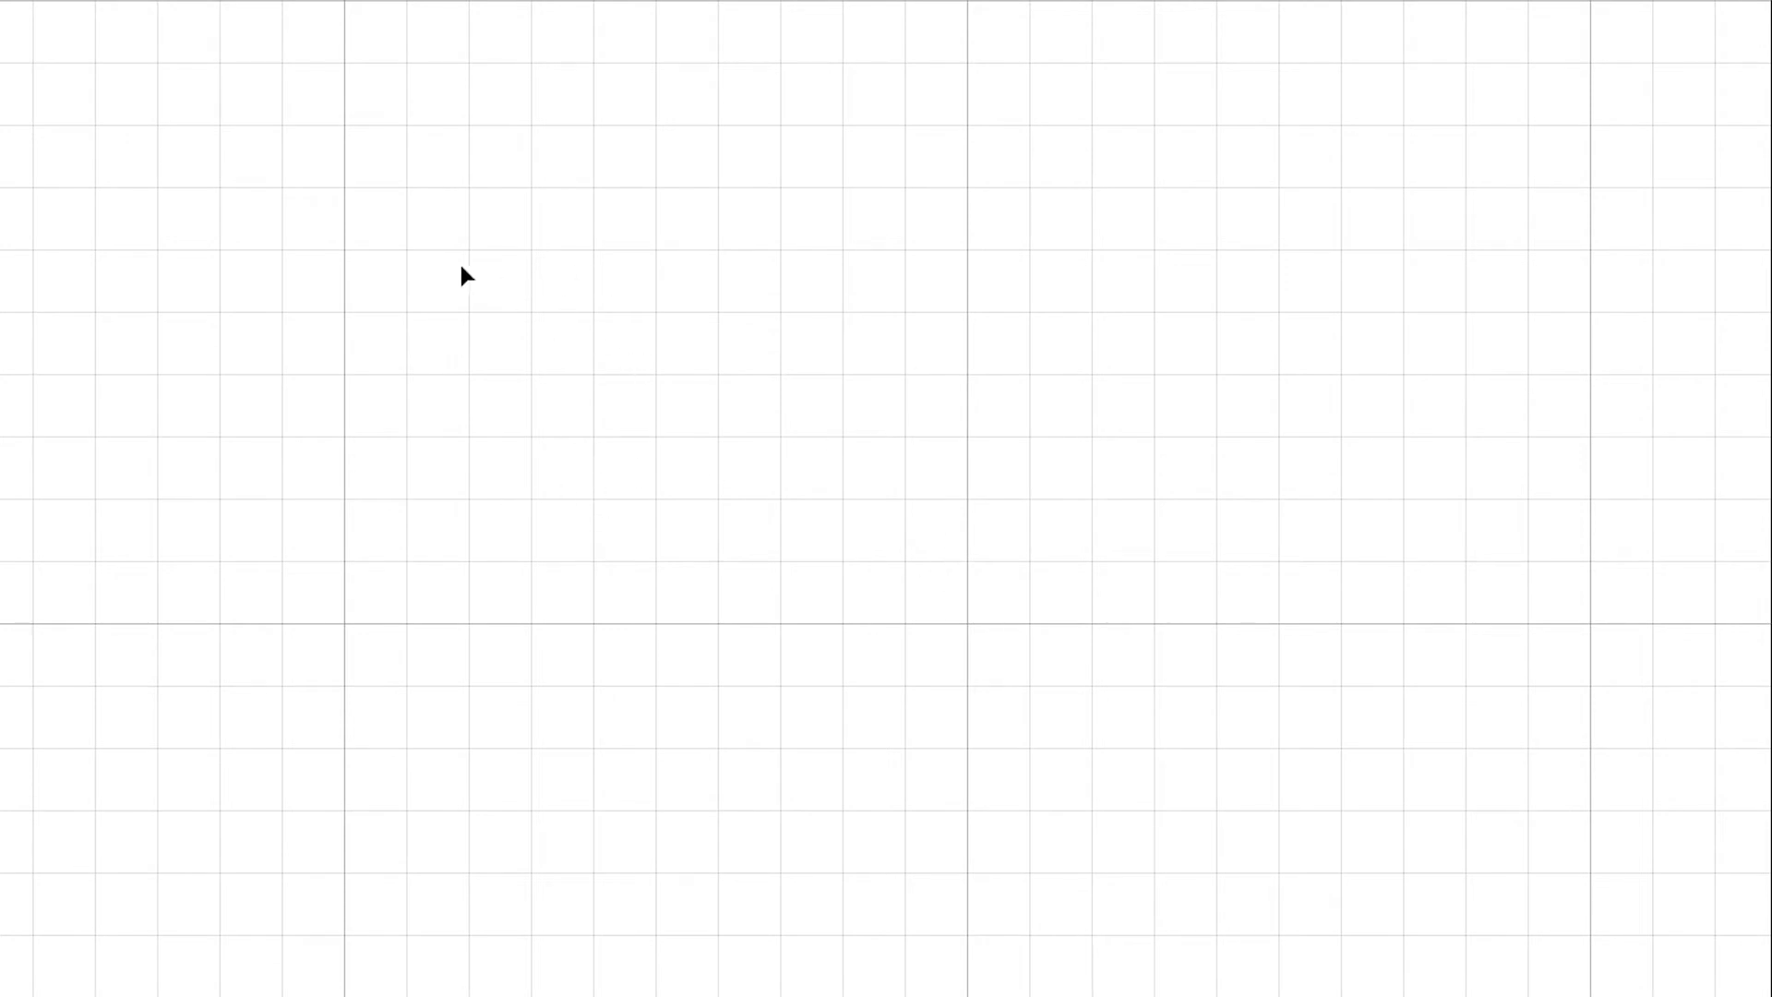
pyautogui.click(123, 9)
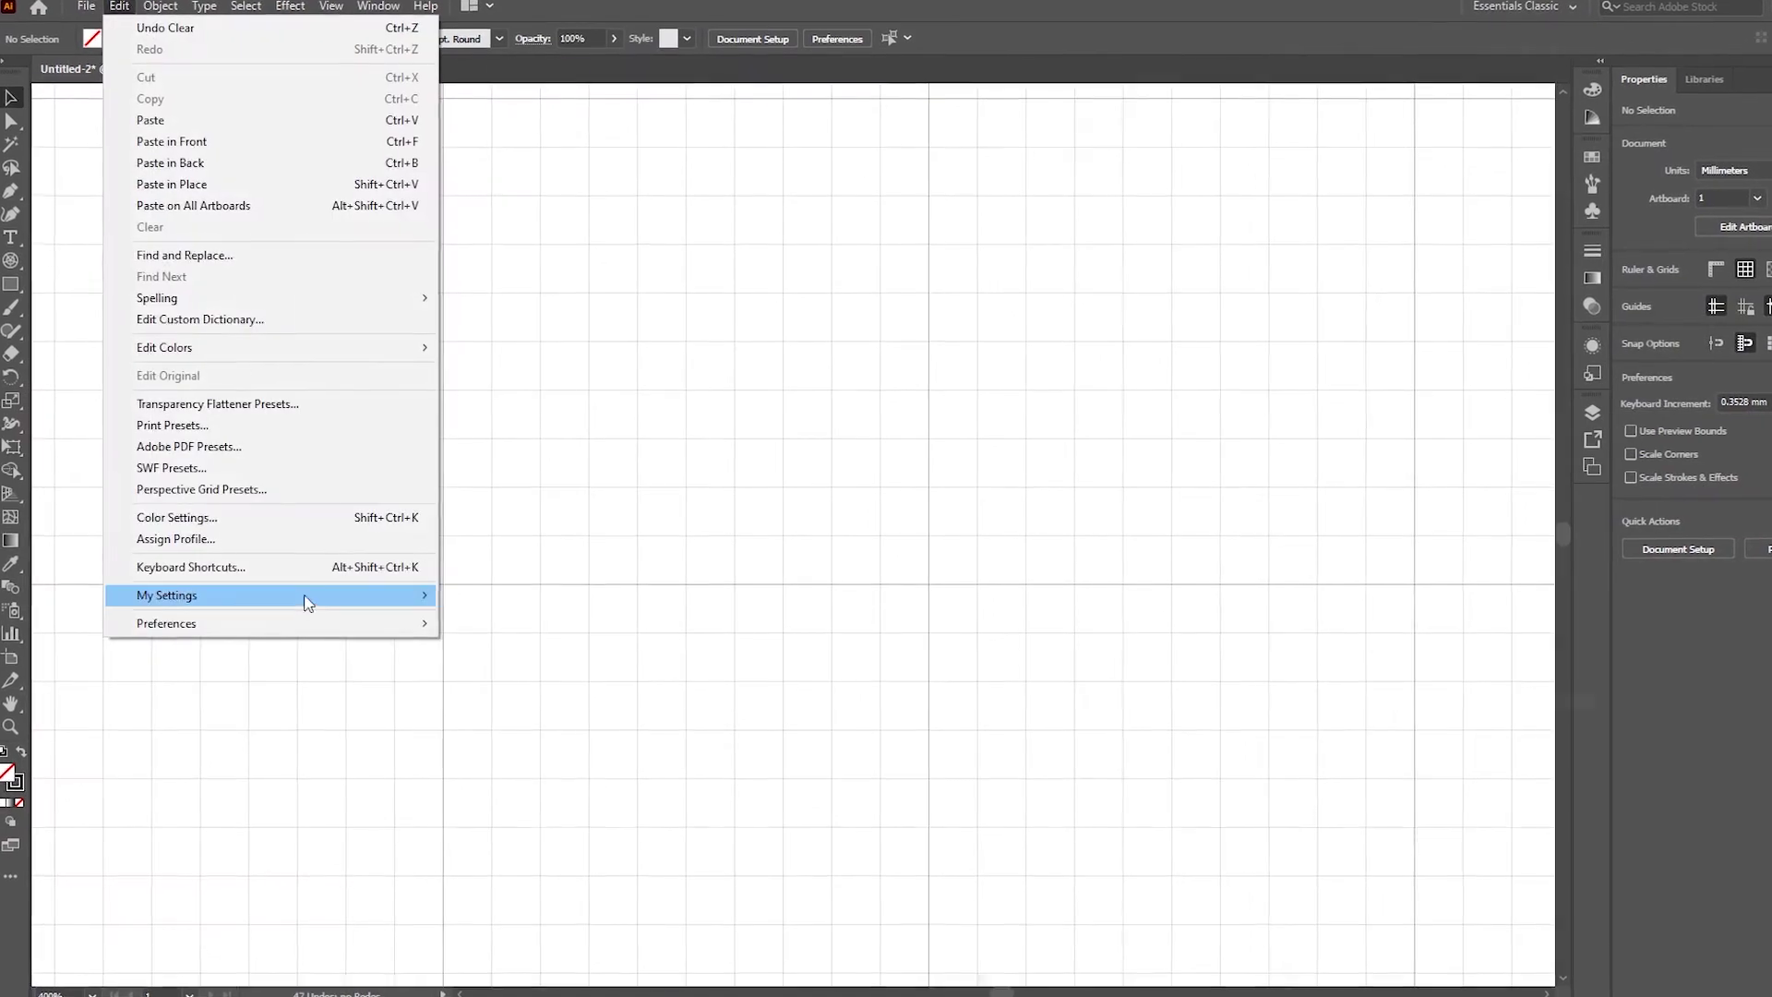
pyautogui.moveTo(317, 623)
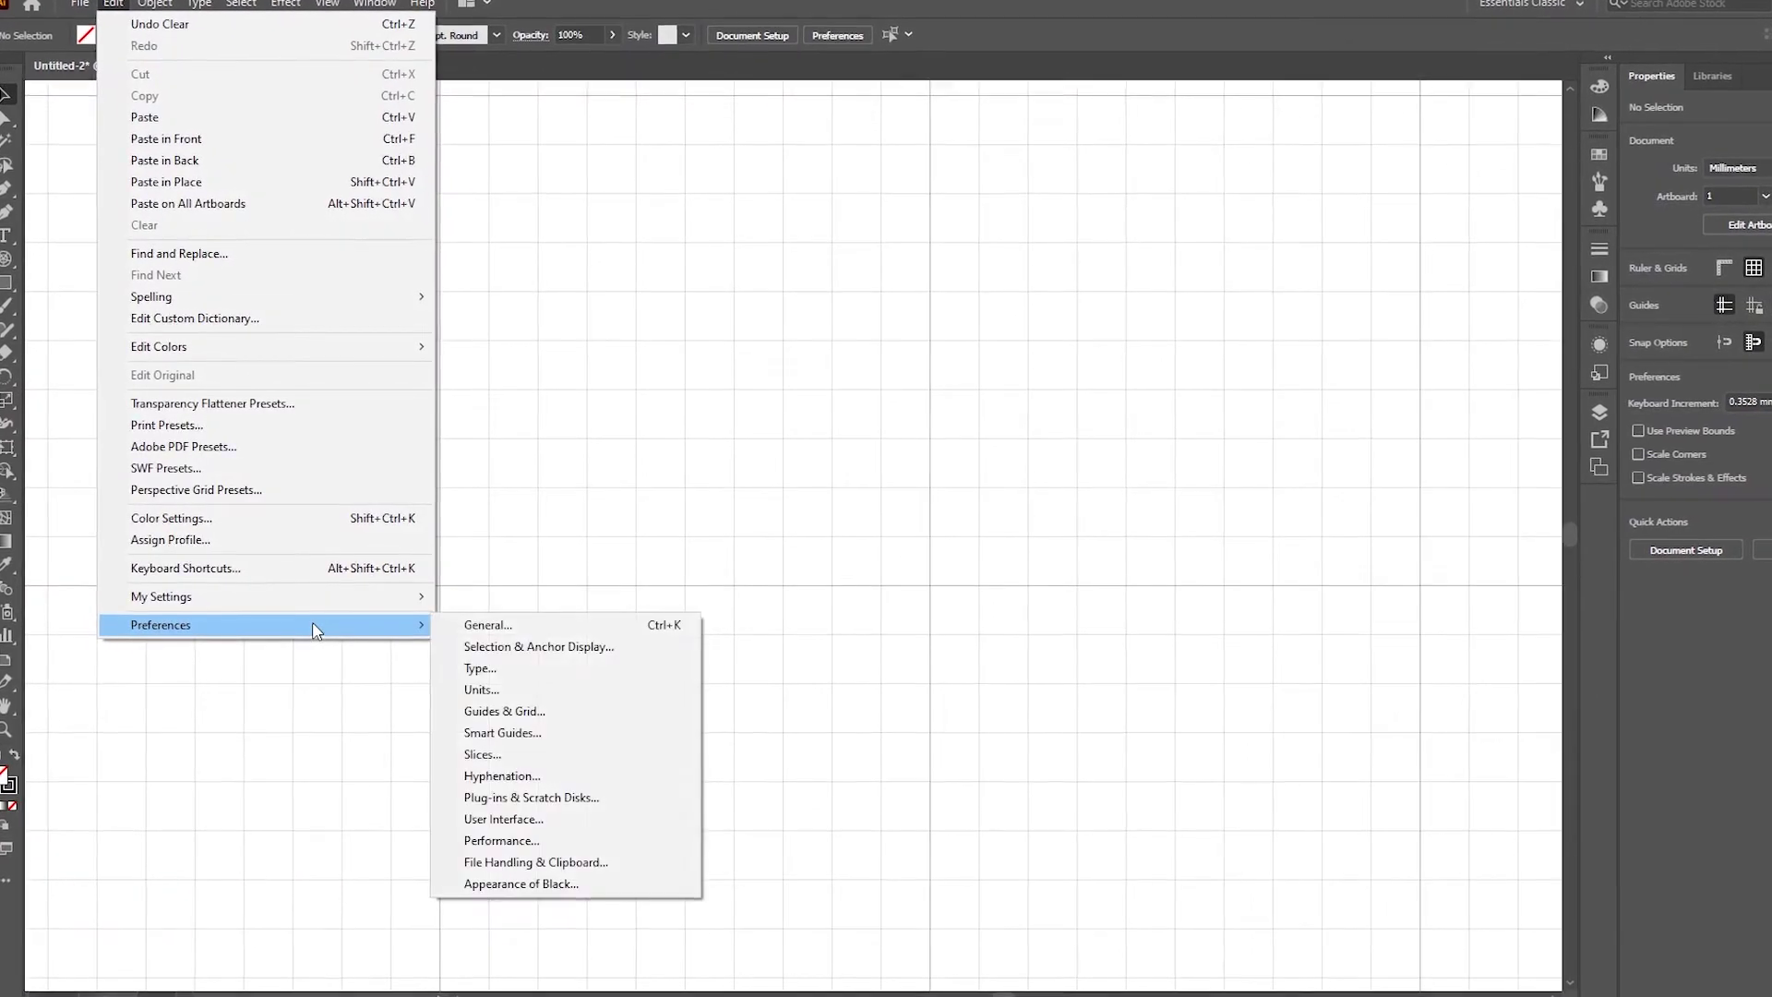
pyautogui.click(626, 714)
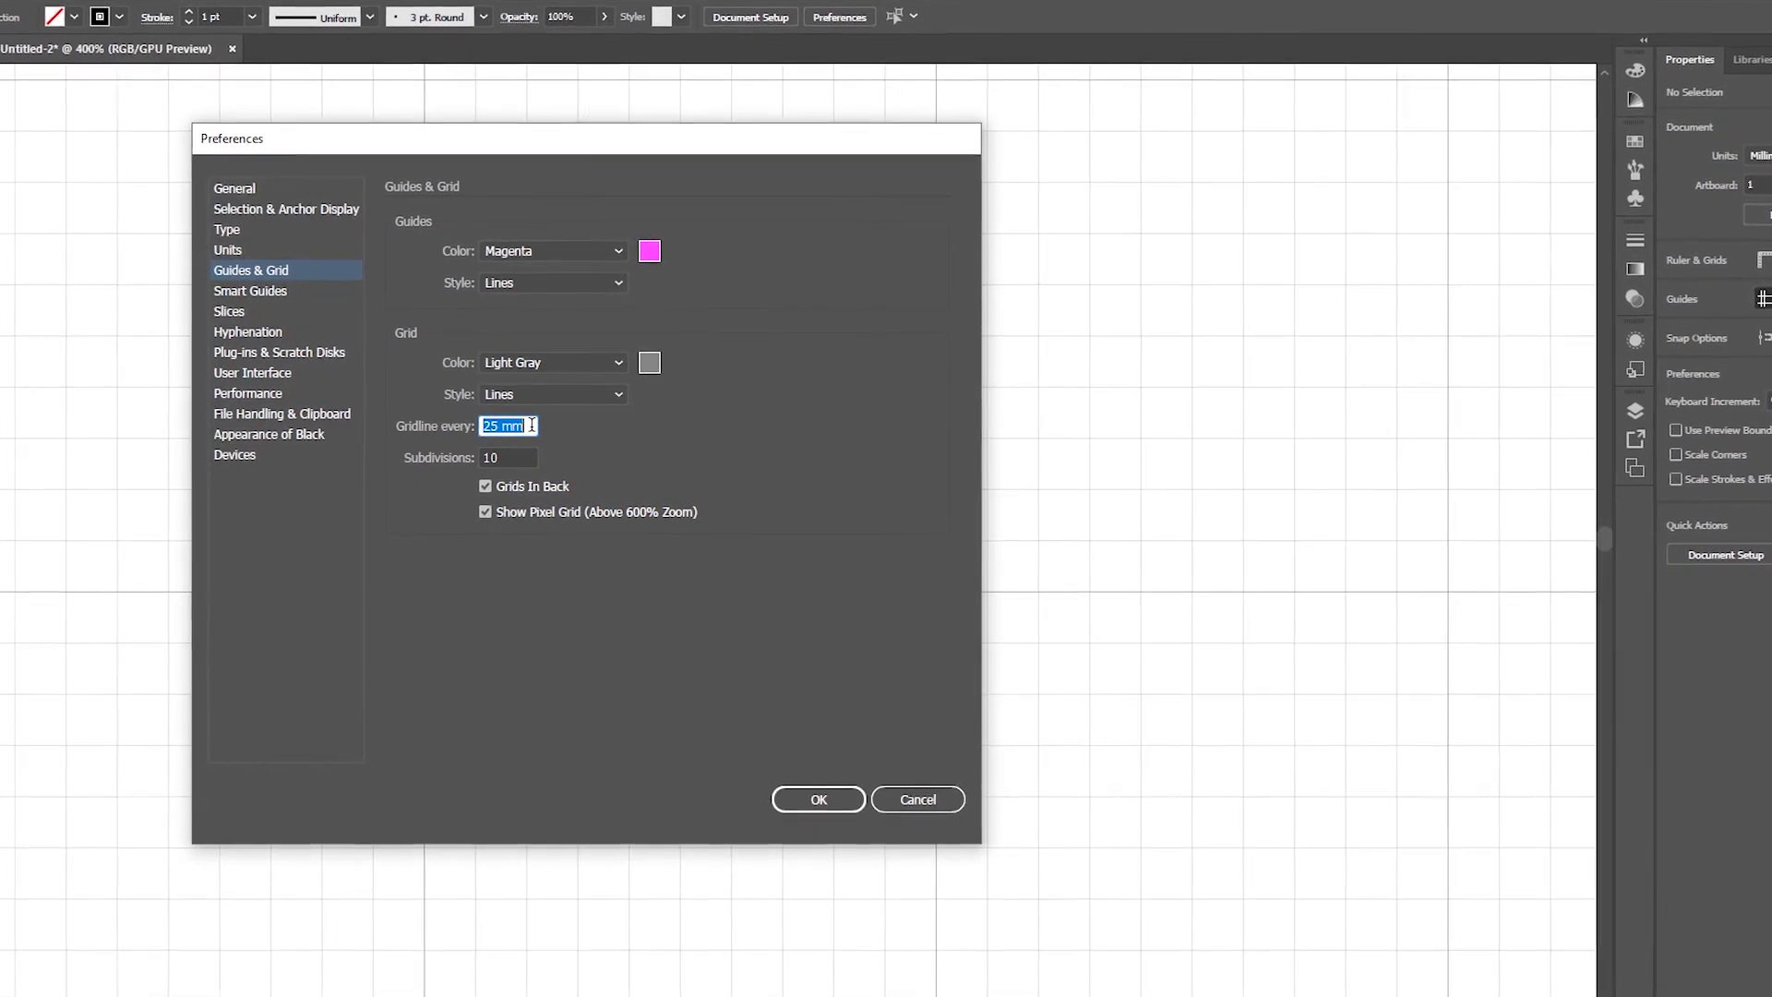
pyautogui.write('5')
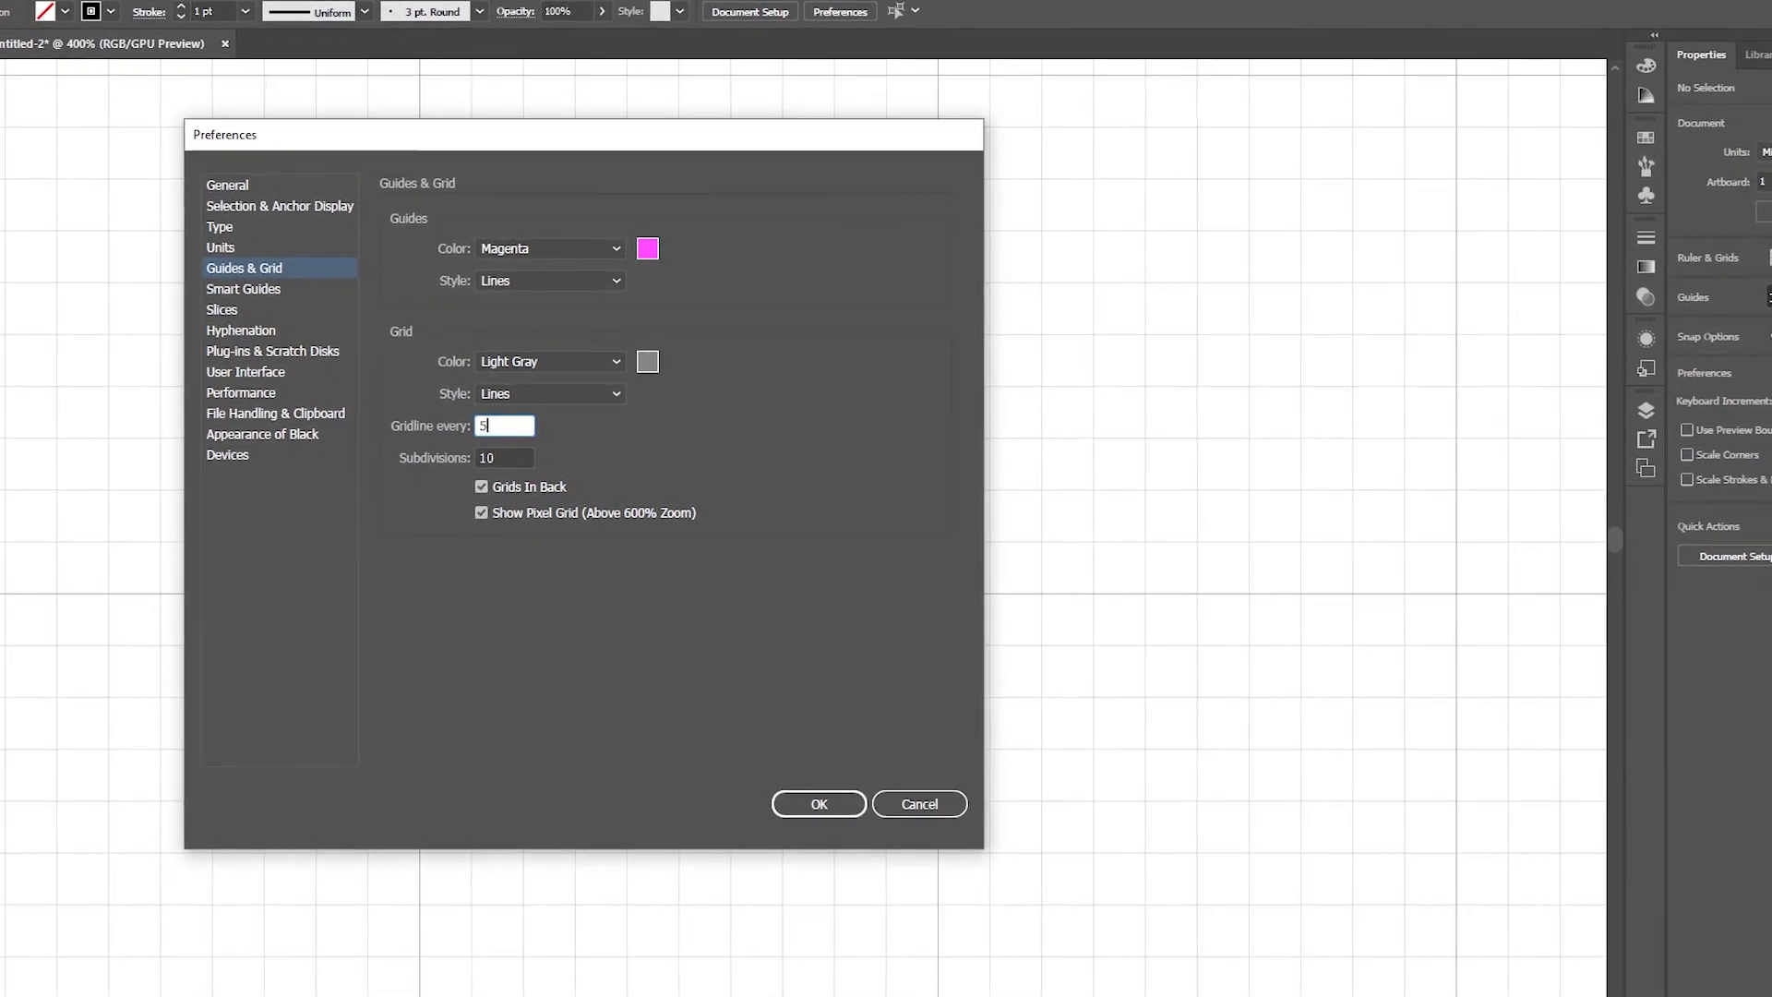
pyautogui.click(505, 458)
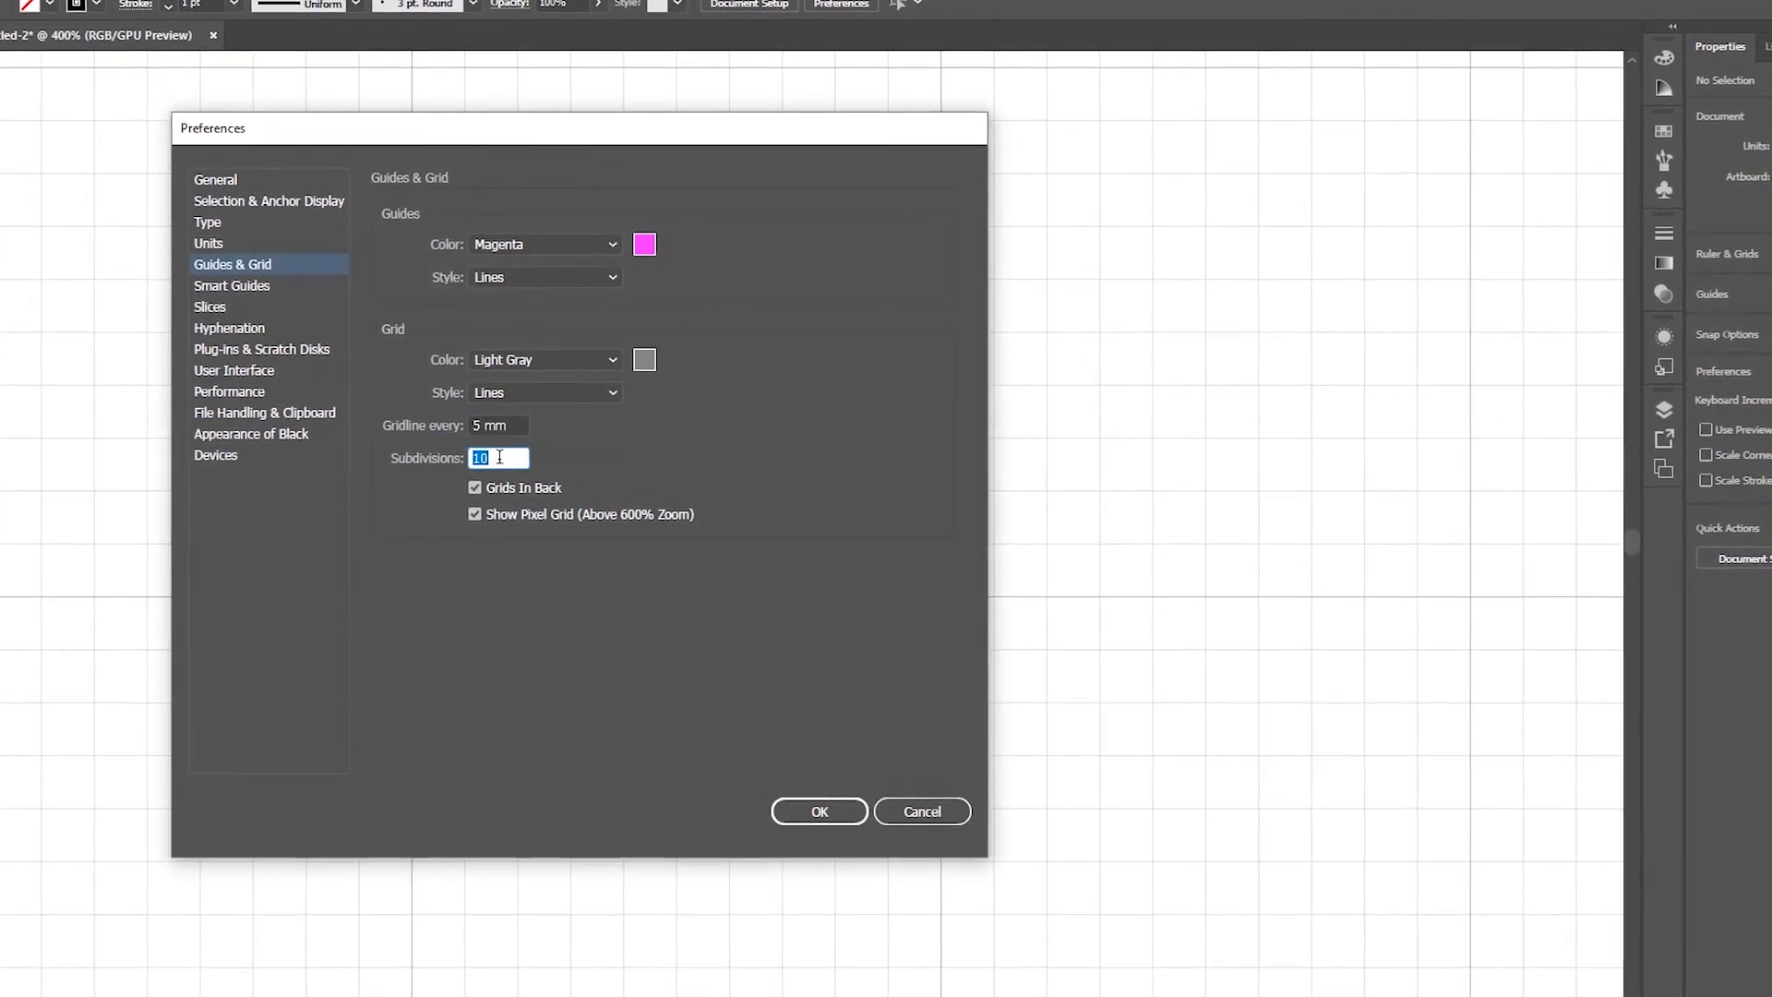
pyautogui.write('0')
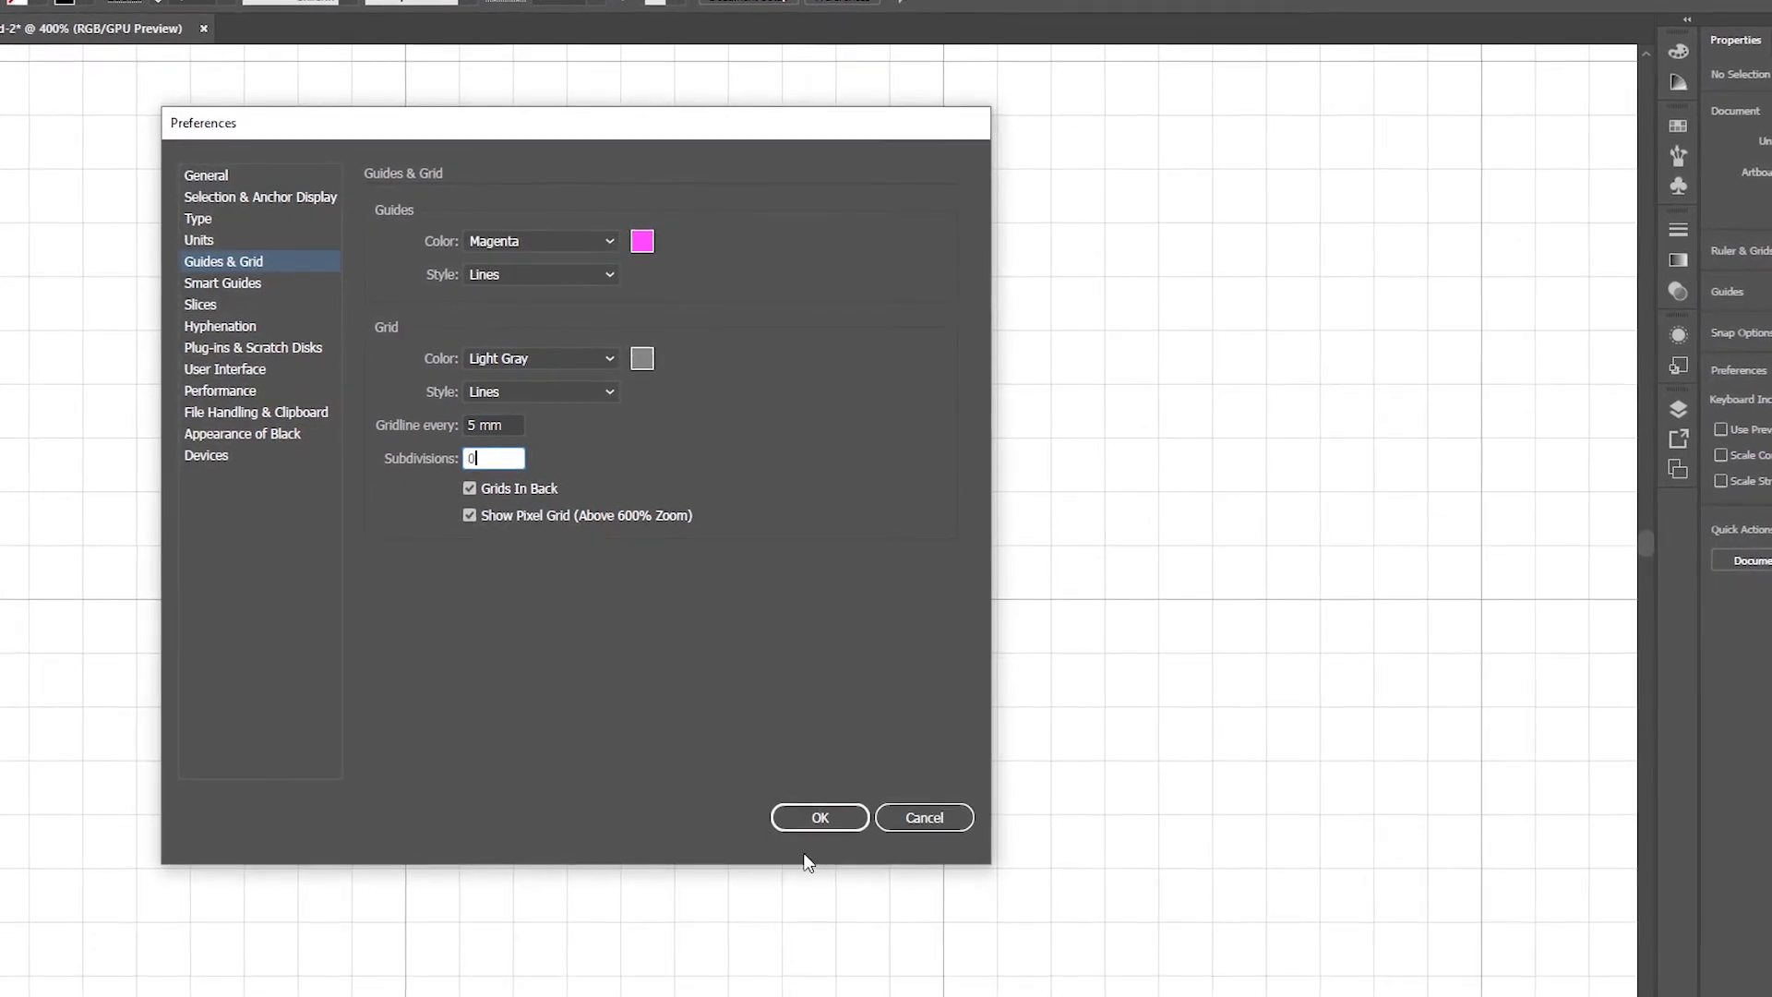
pyautogui.click(818, 817)
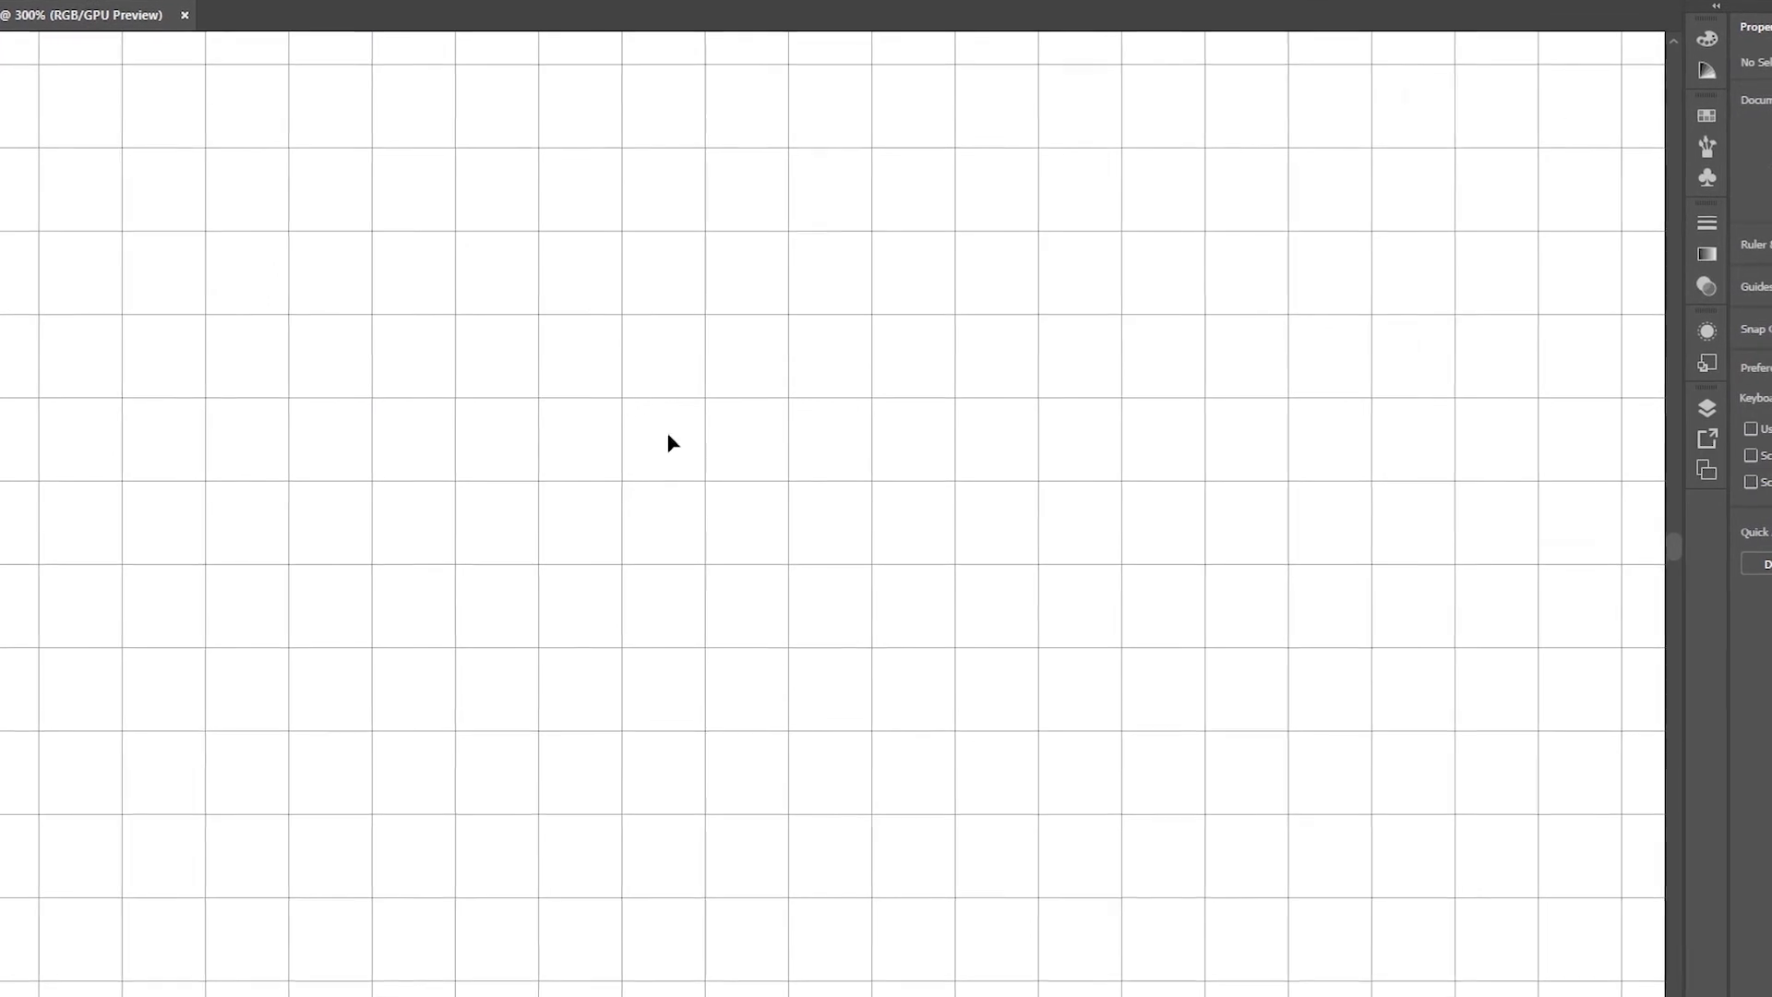
# - In the Guides & Grid preferences, set gridlines every 25 mm with 10 subdivisions and apply the settings
pyautogui.scroll(-1, 612, 448)
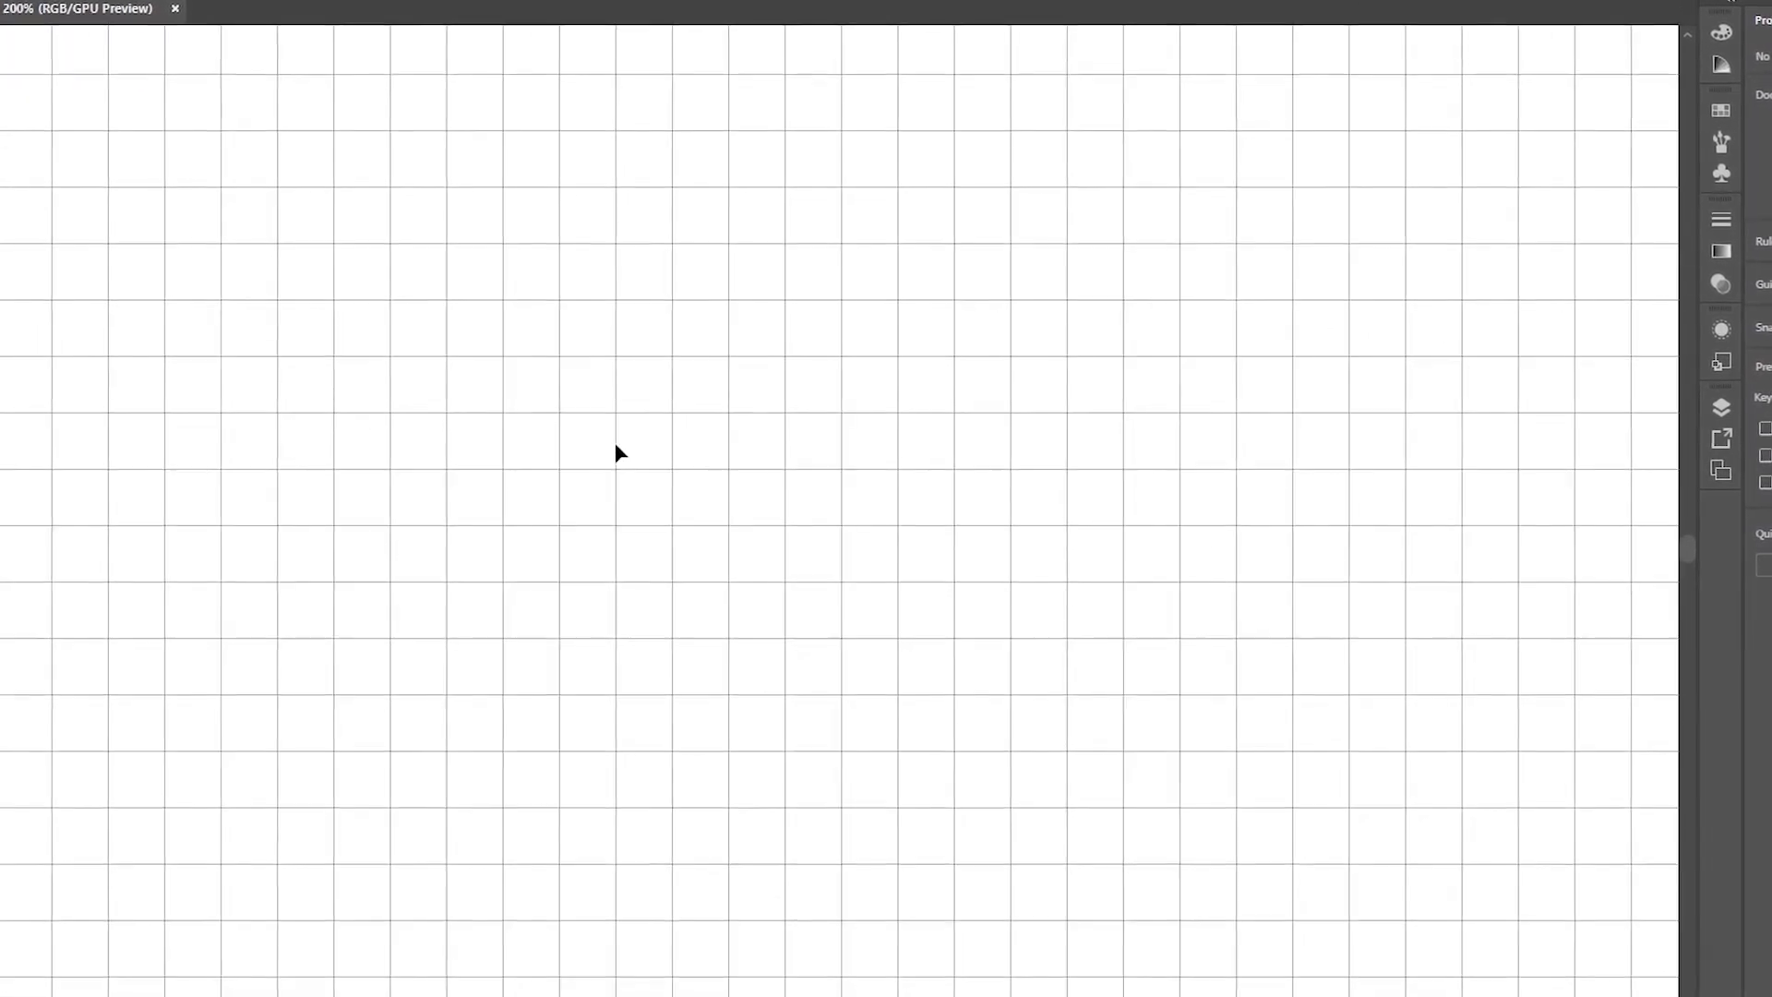
pyautogui.scroll(-3, 753, 411)
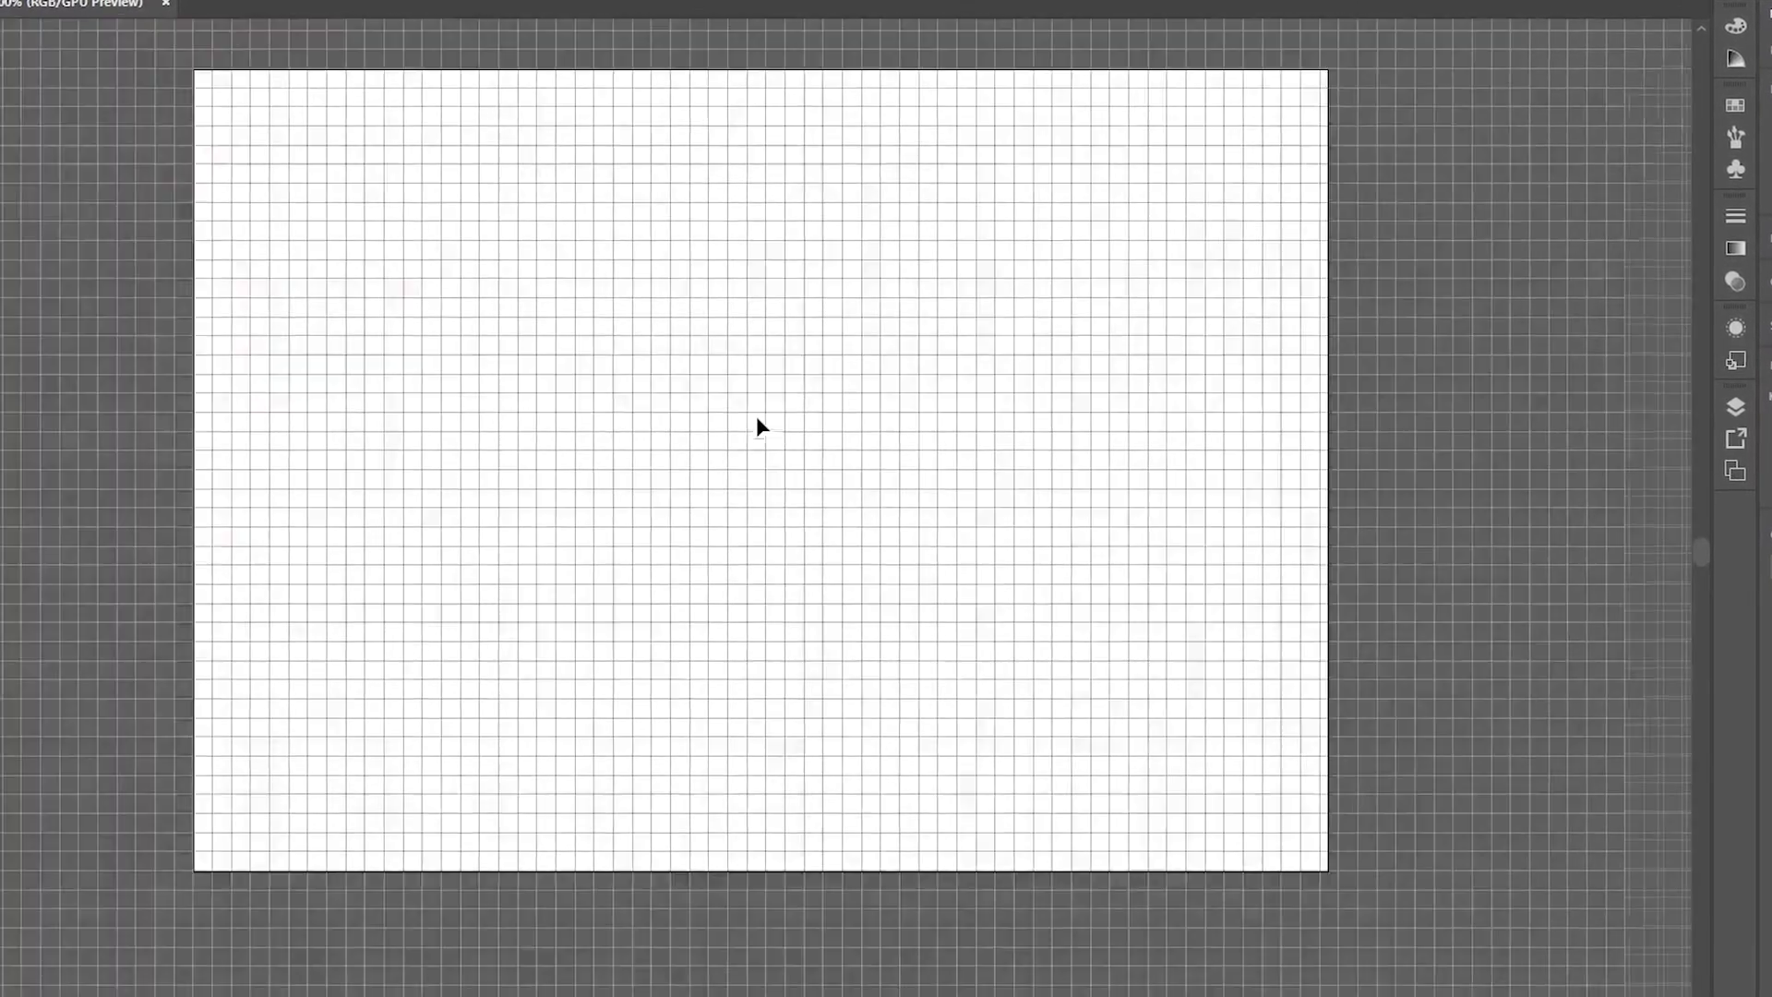
pyautogui.scroll(2, 679, 438)
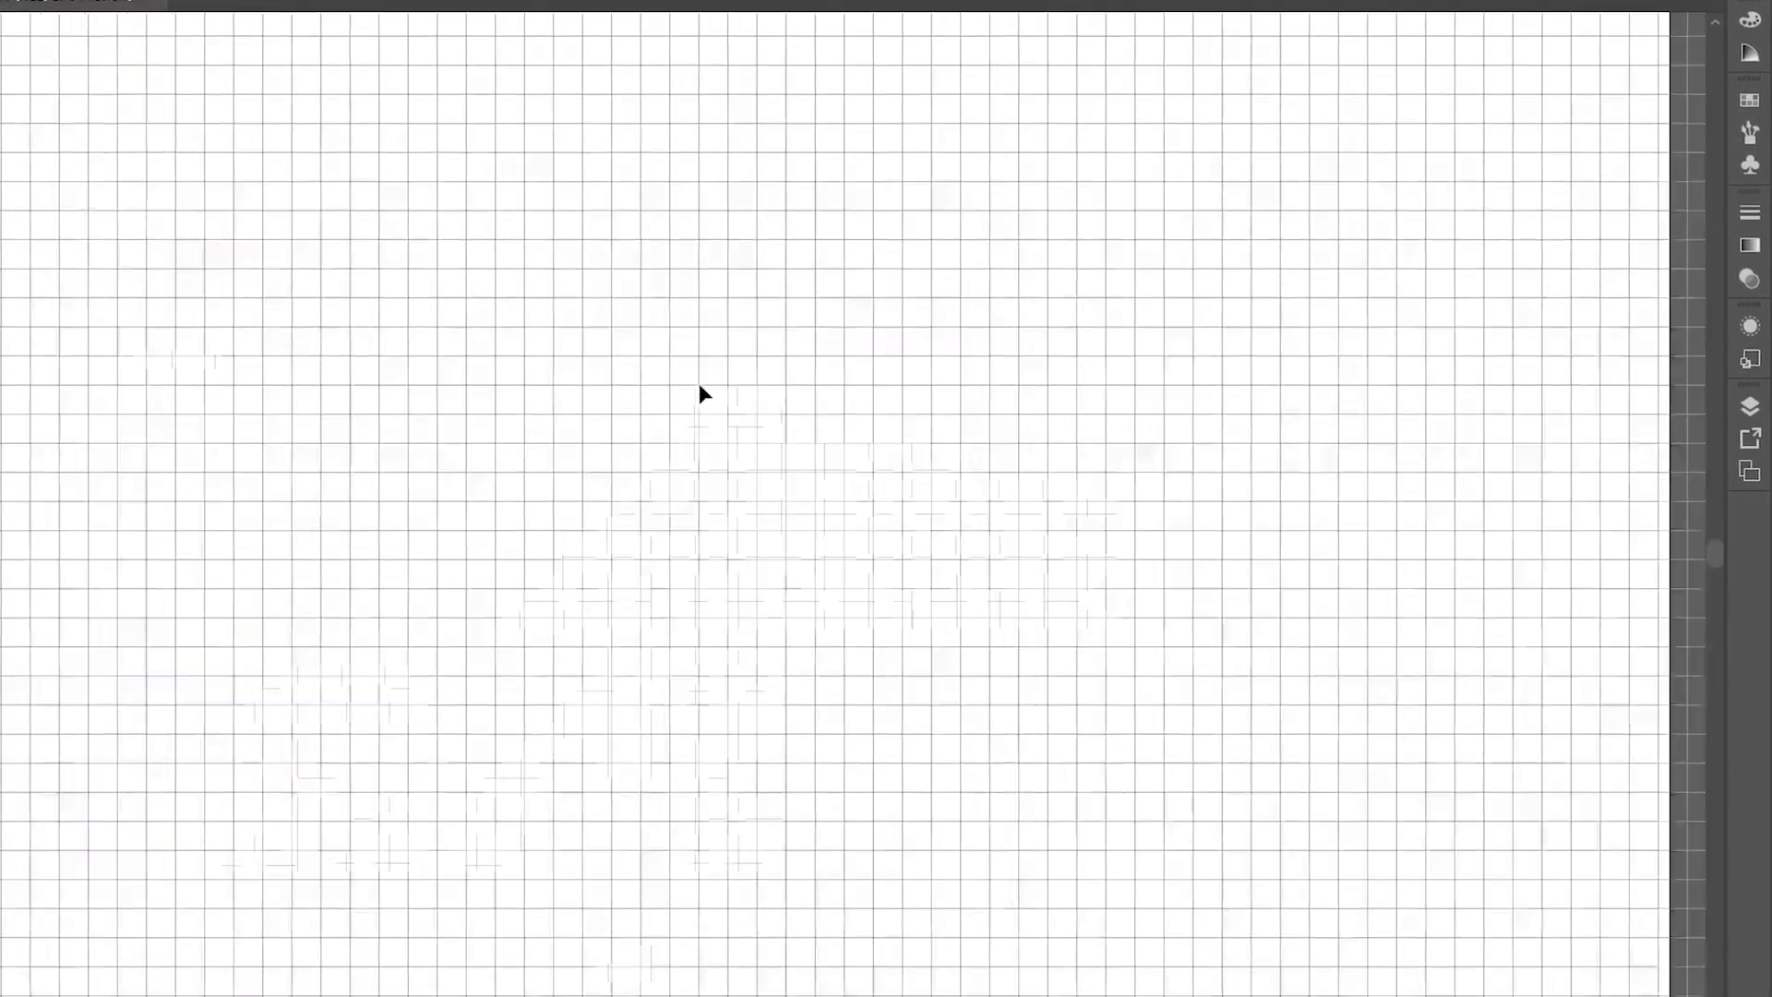
pyautogui.scroll(-3, 699, 386)
pyautogui.scroll(4, 717, 430)
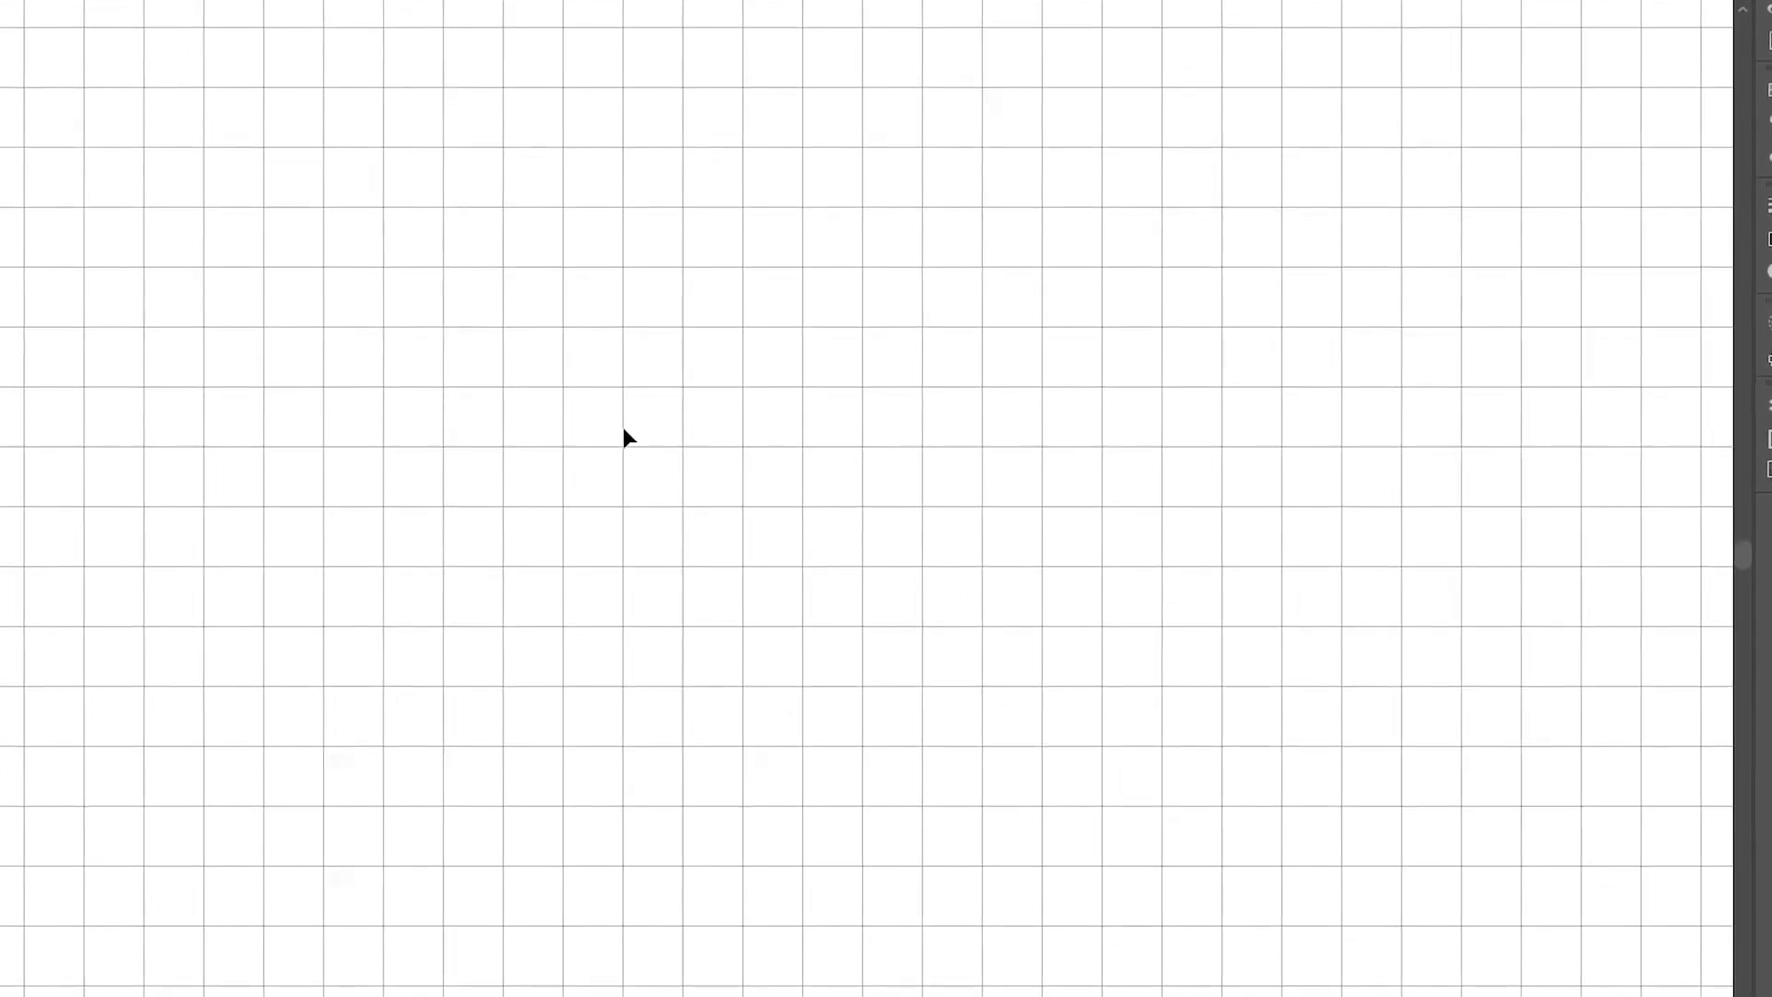
pyautogui.click(0, 0)
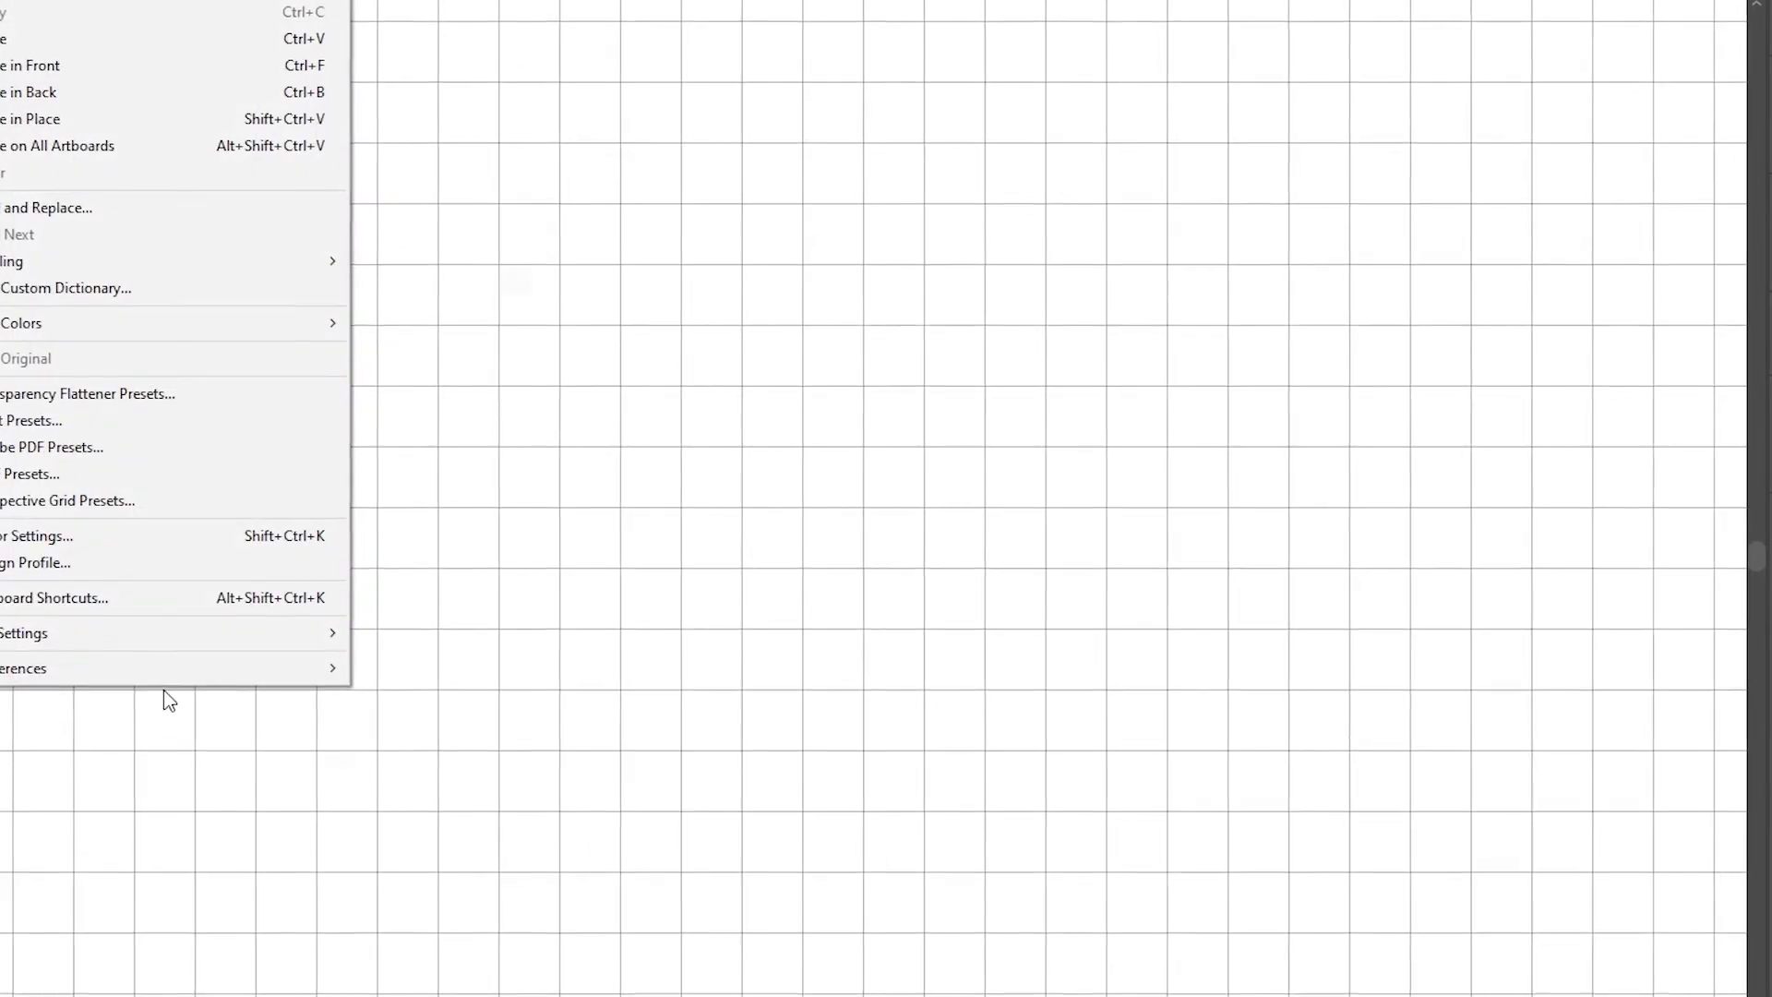
pyautogui.moveTo(178, 672)
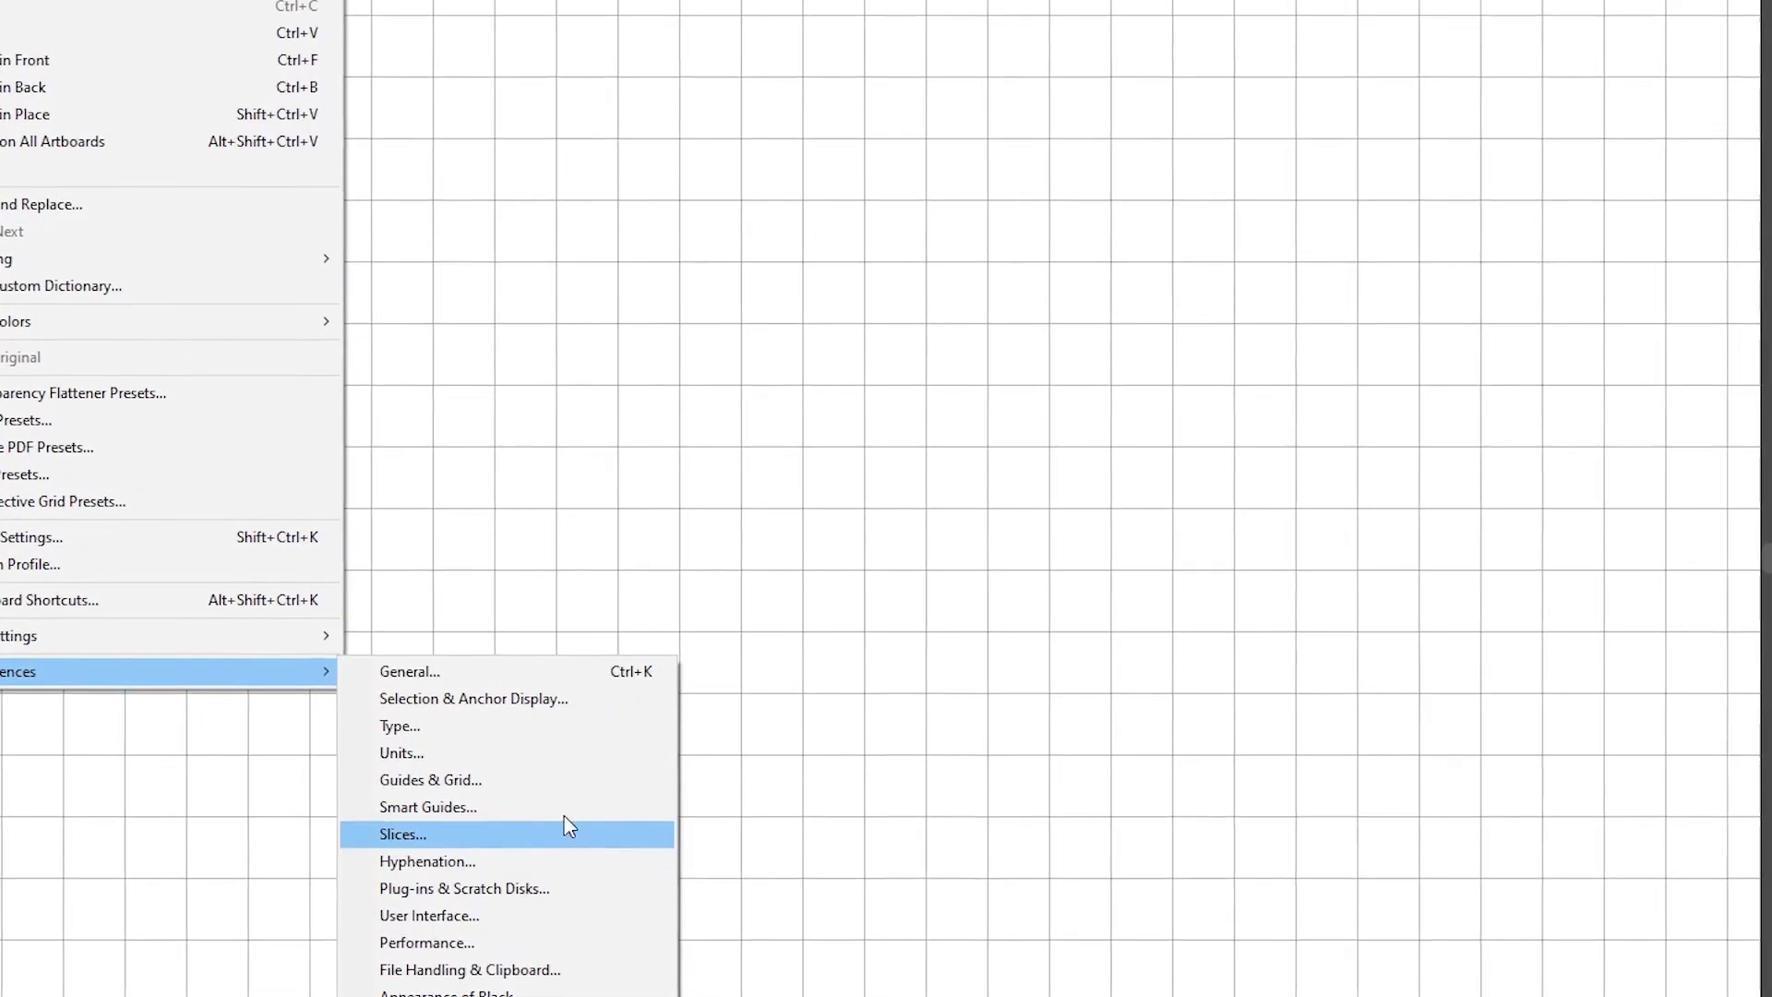
pyautogui.click(563, 778)
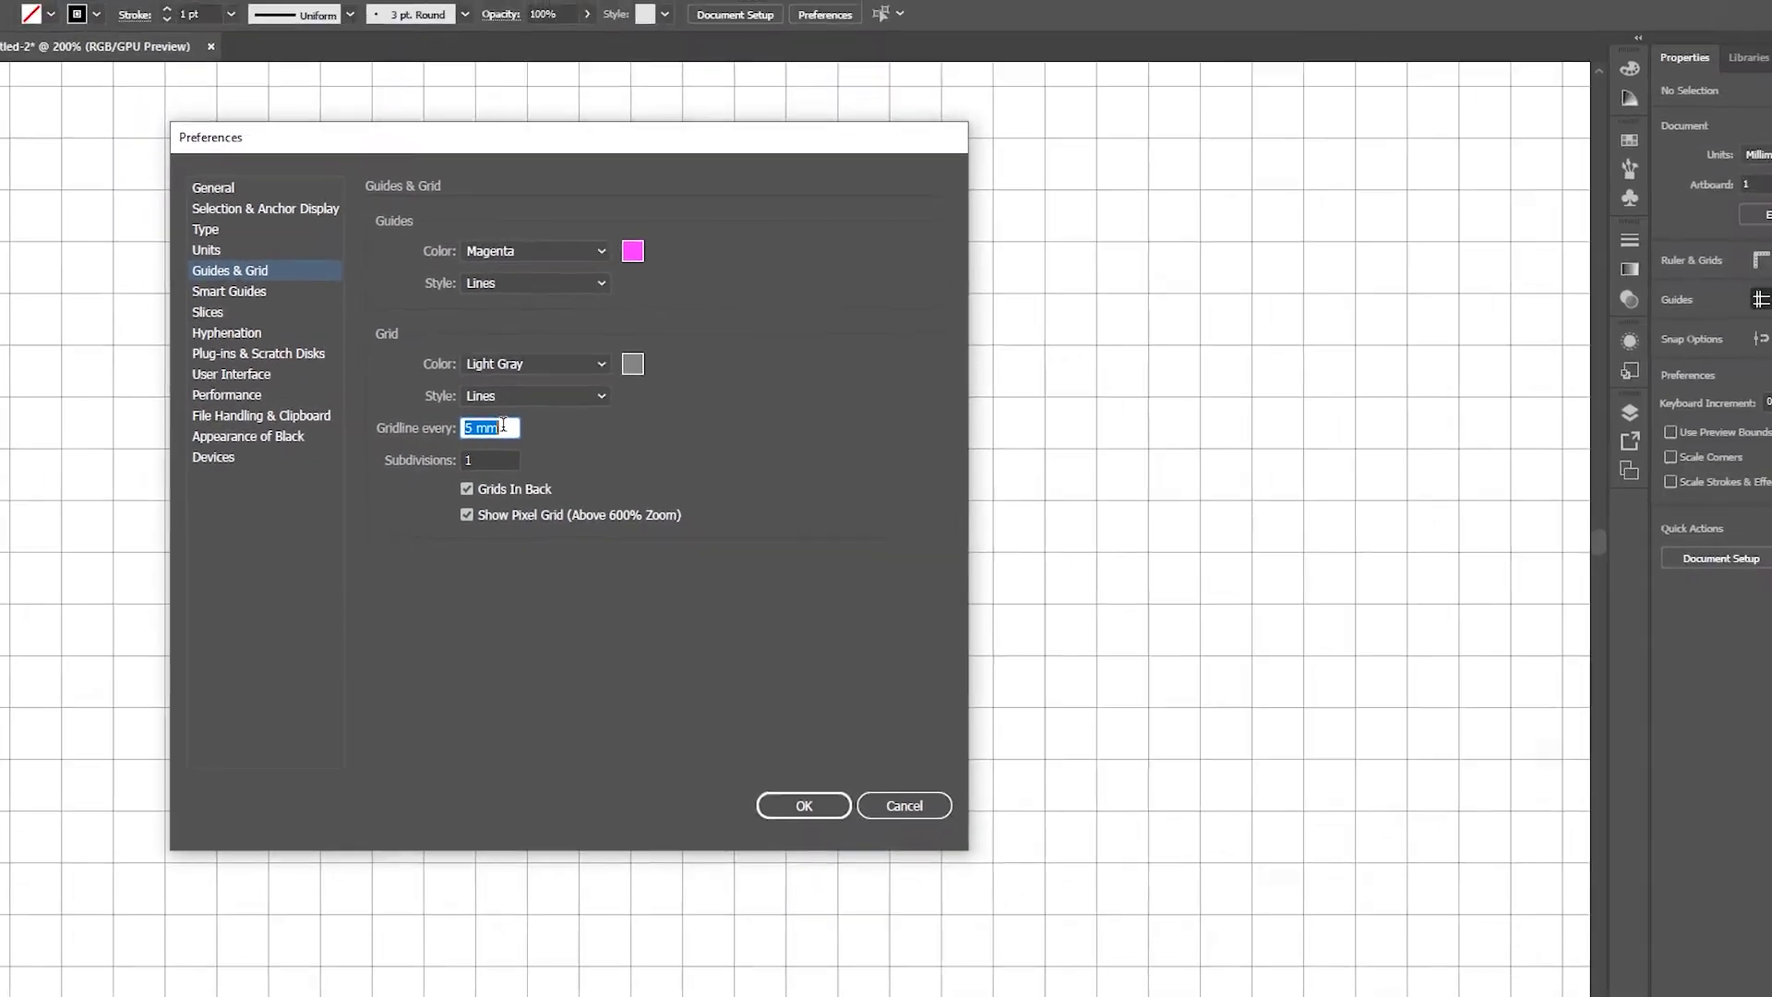
pyautogui.write('25')
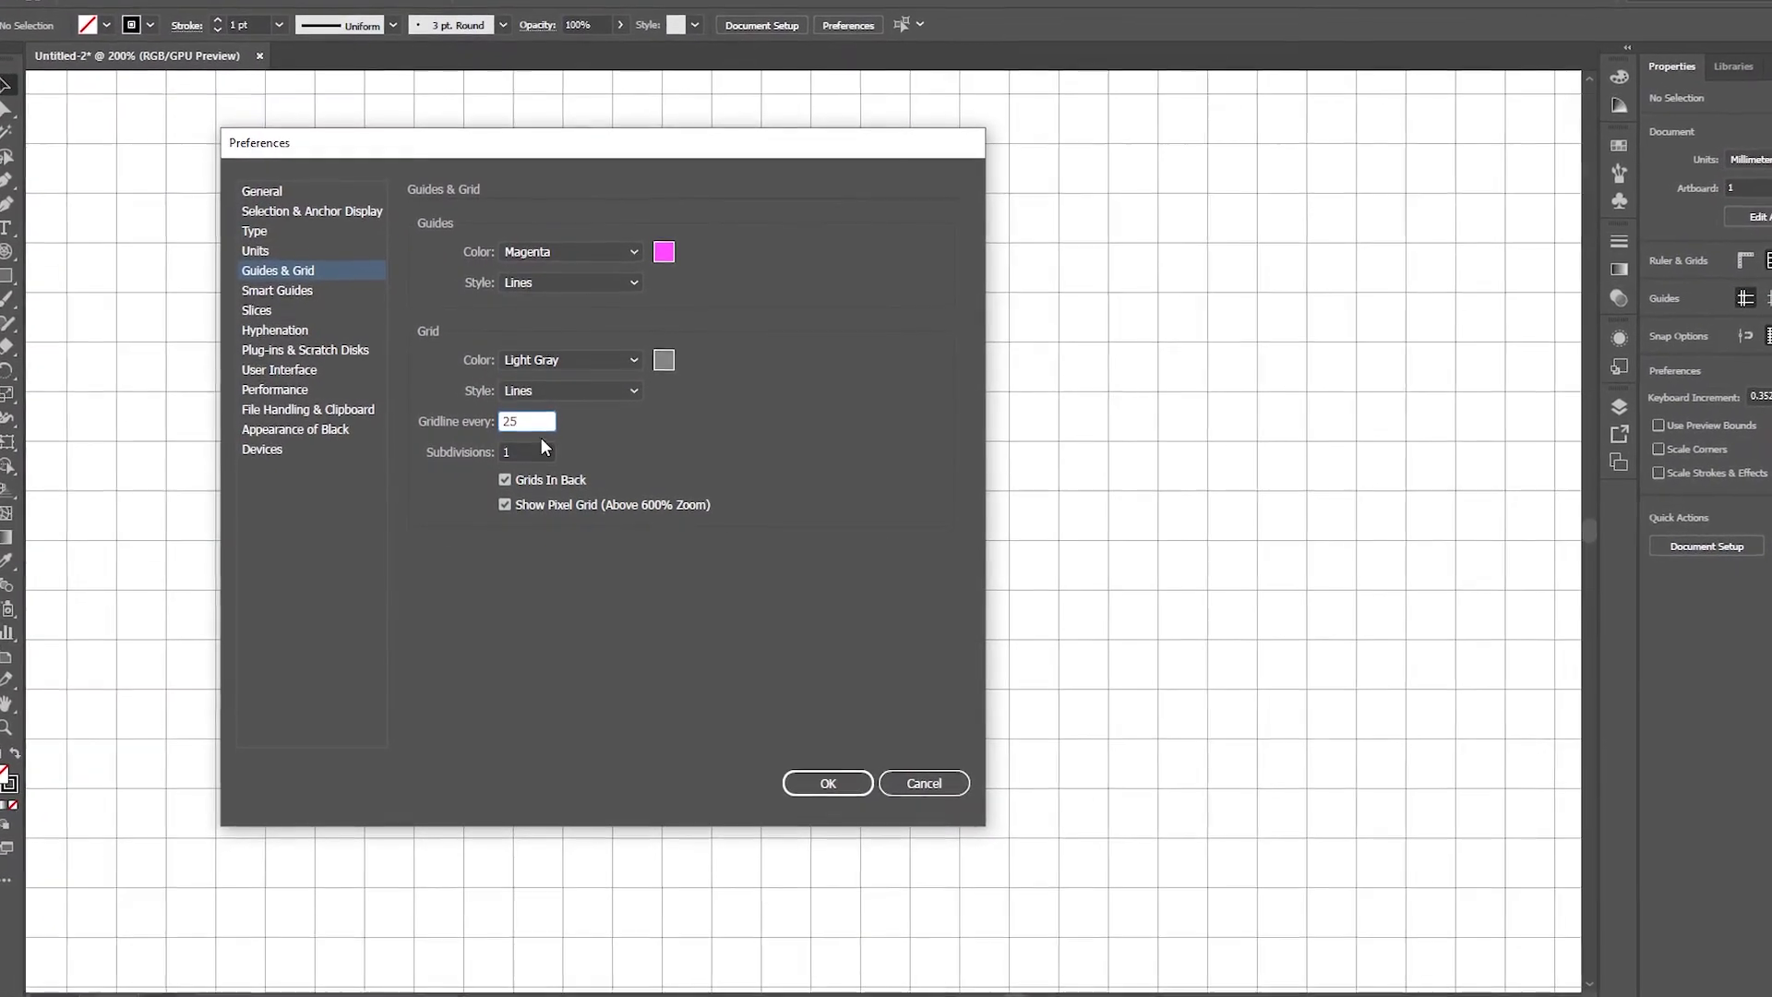
pyautogui.press('Tab')
pyautogui.write('10')
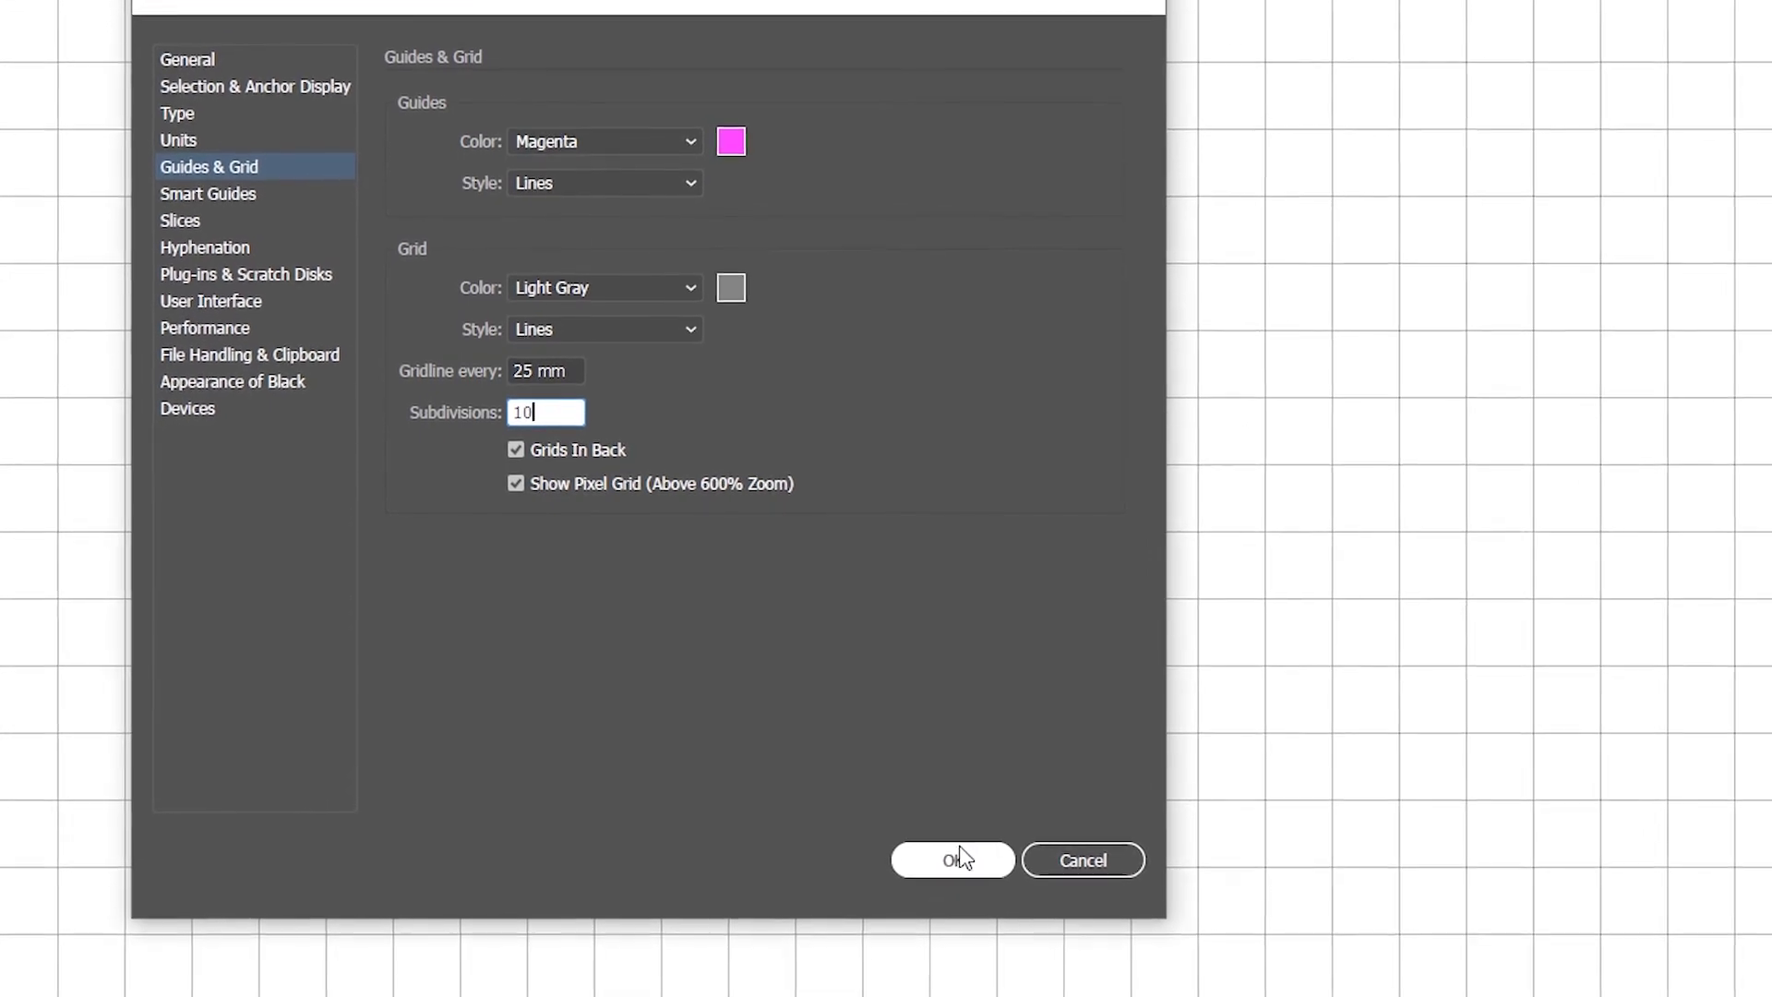
pyautogui.click(962, 866)
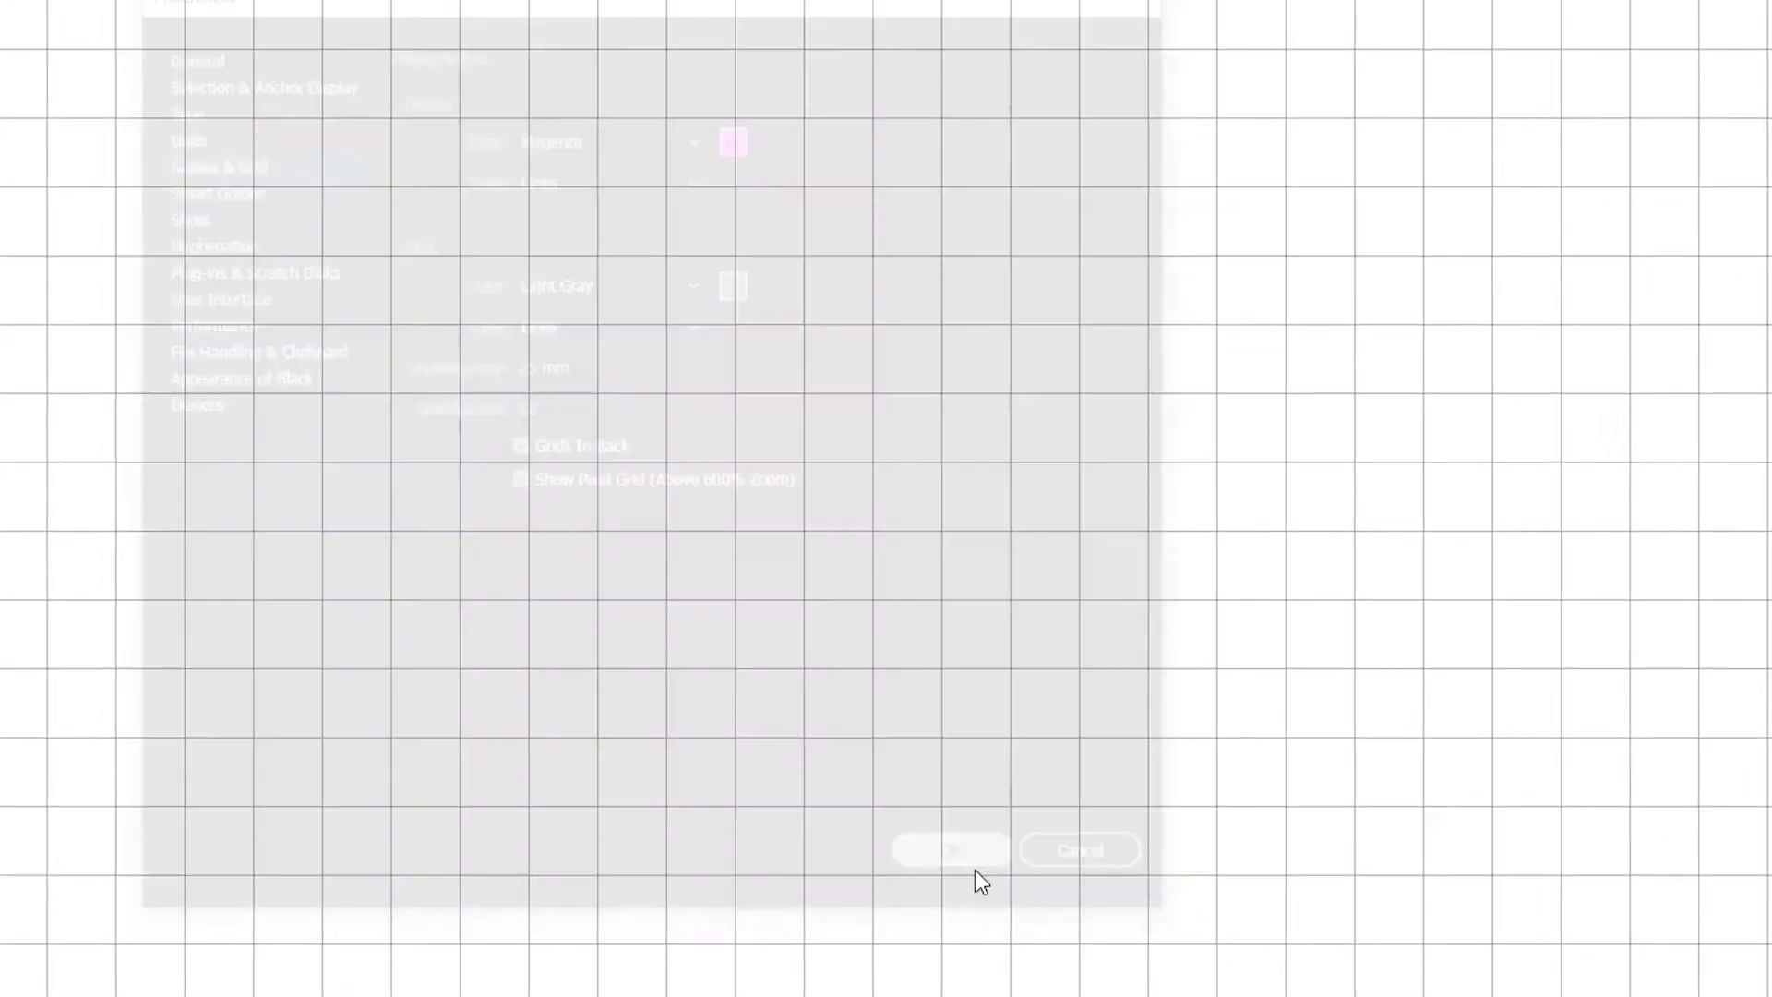
# - Turn on Pixel Preview and examine the pixel grid on the artboard at zoom levels between 400% and 1600%
pyautogui.click(326, 19)
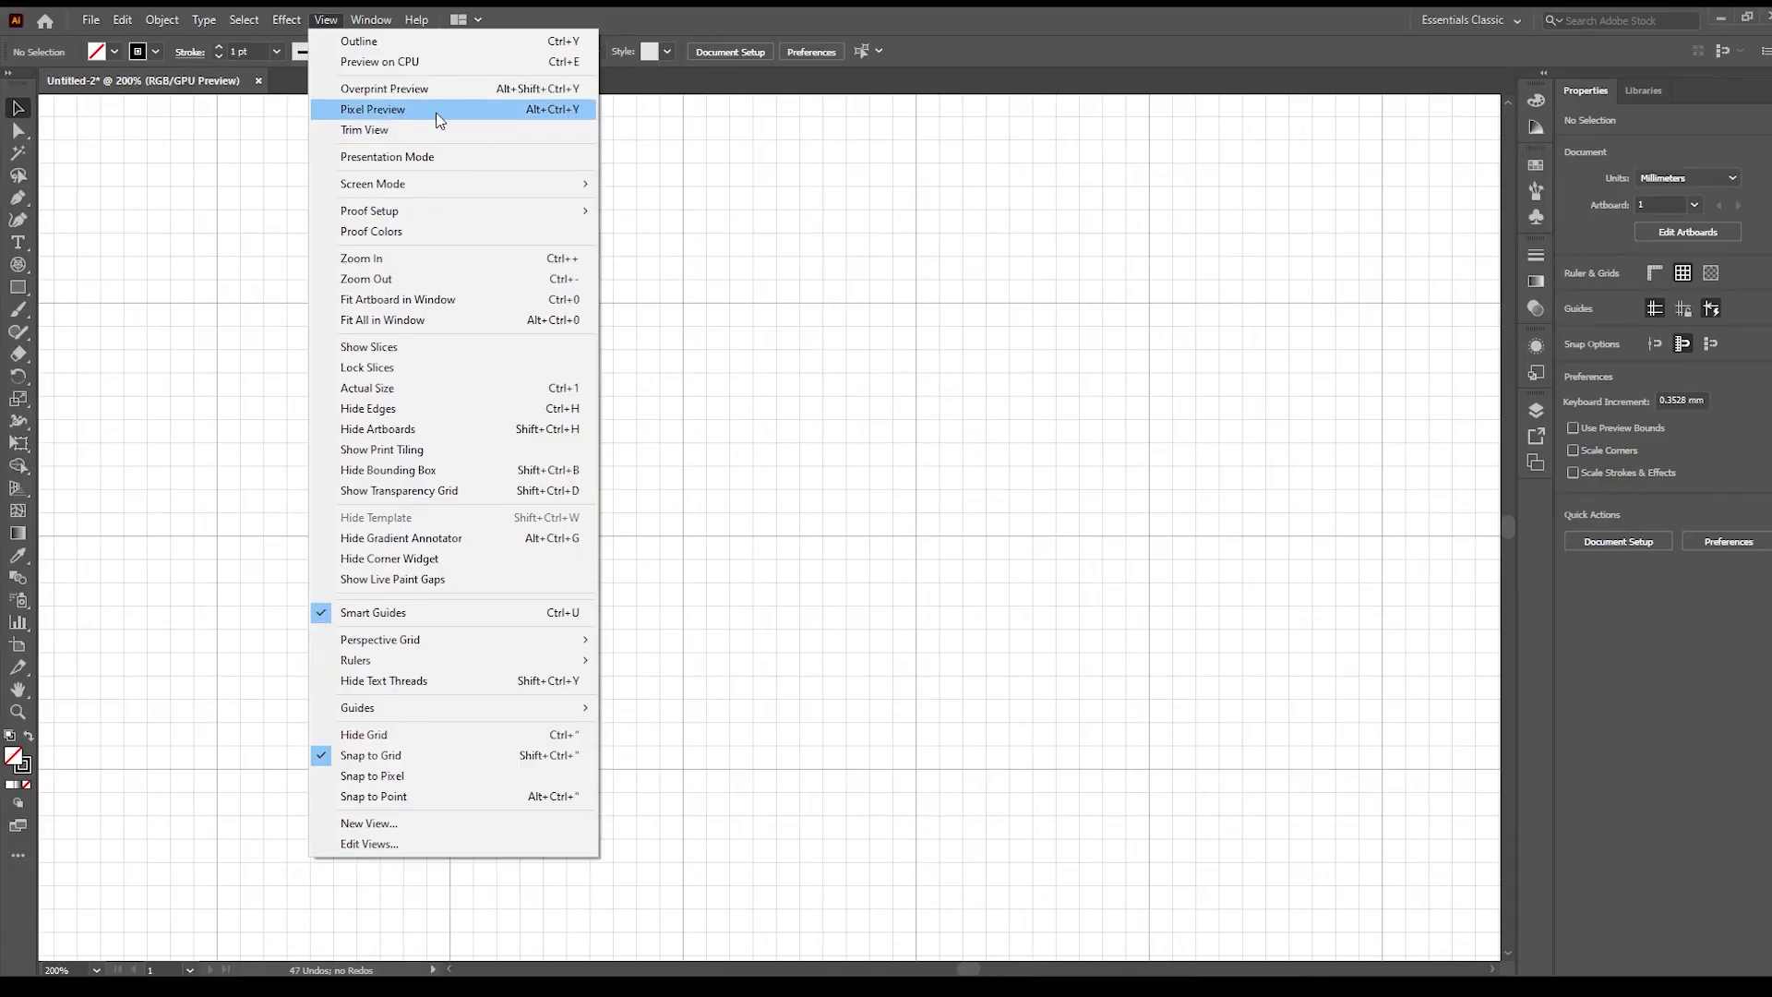
pyautogui.click(438, 118)
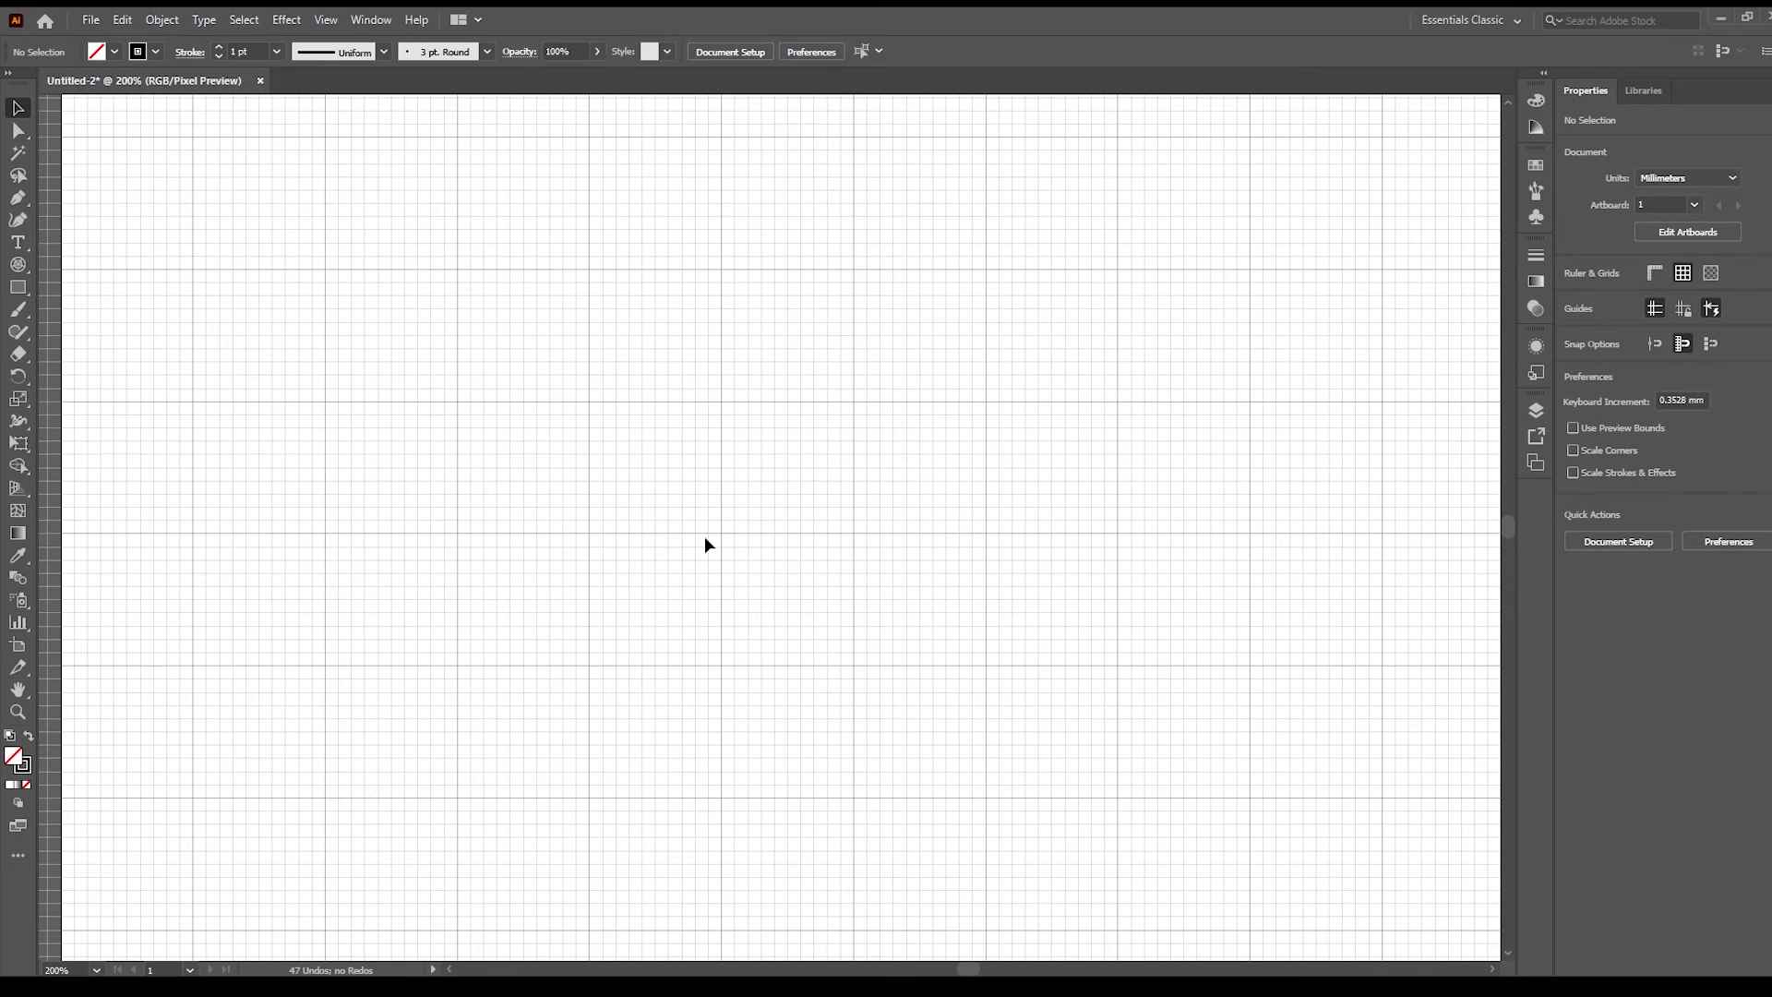
pyautogui.scroll(4, 626, 443)
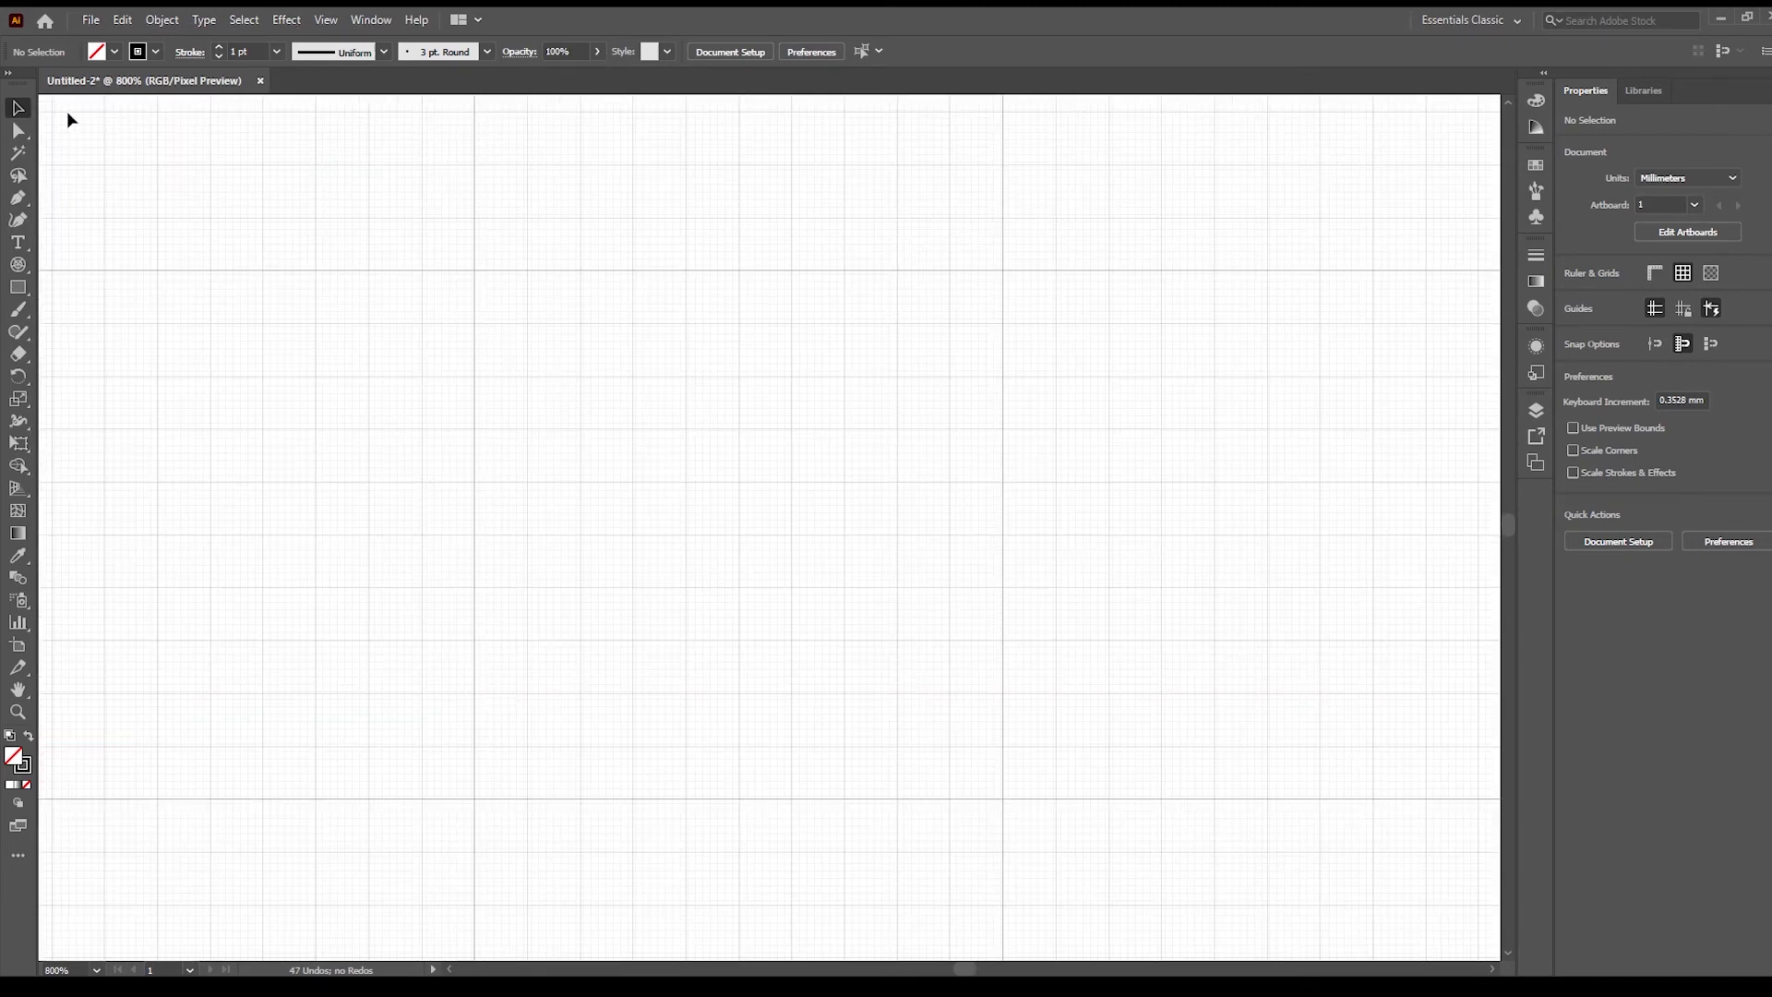
pyautogui.scroll(-2, 662, 404)
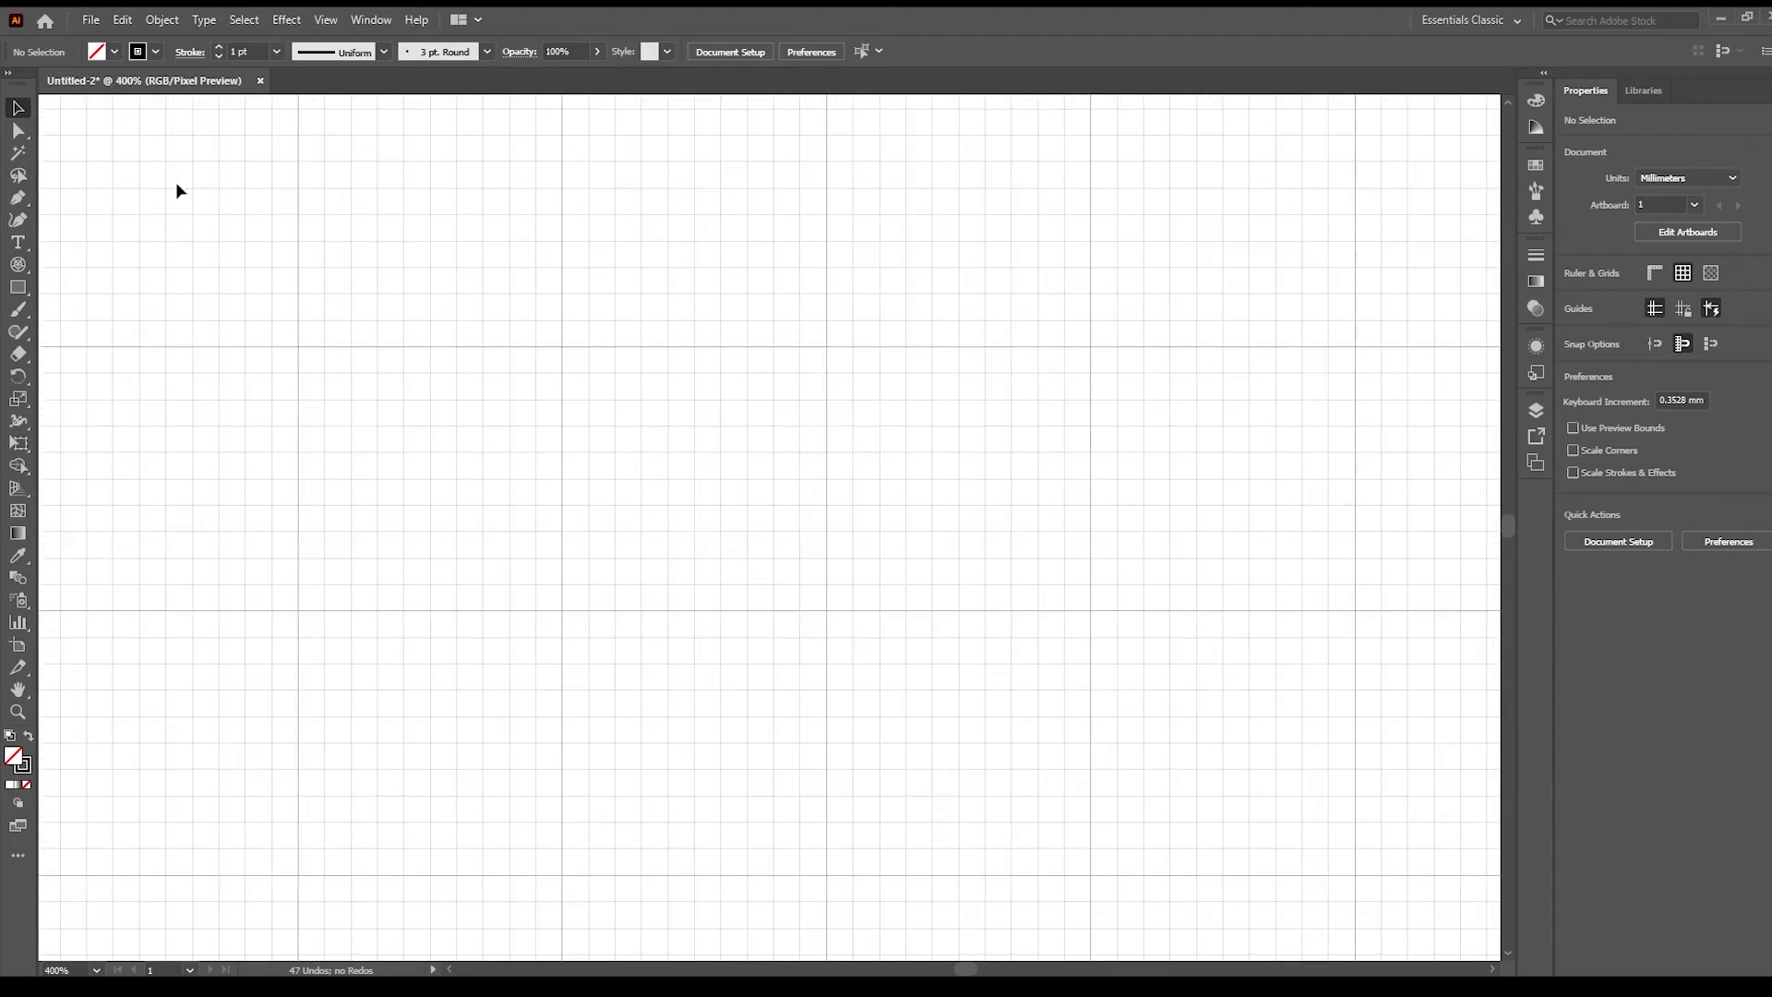
pyautogui.scroll(1, 544, 445)
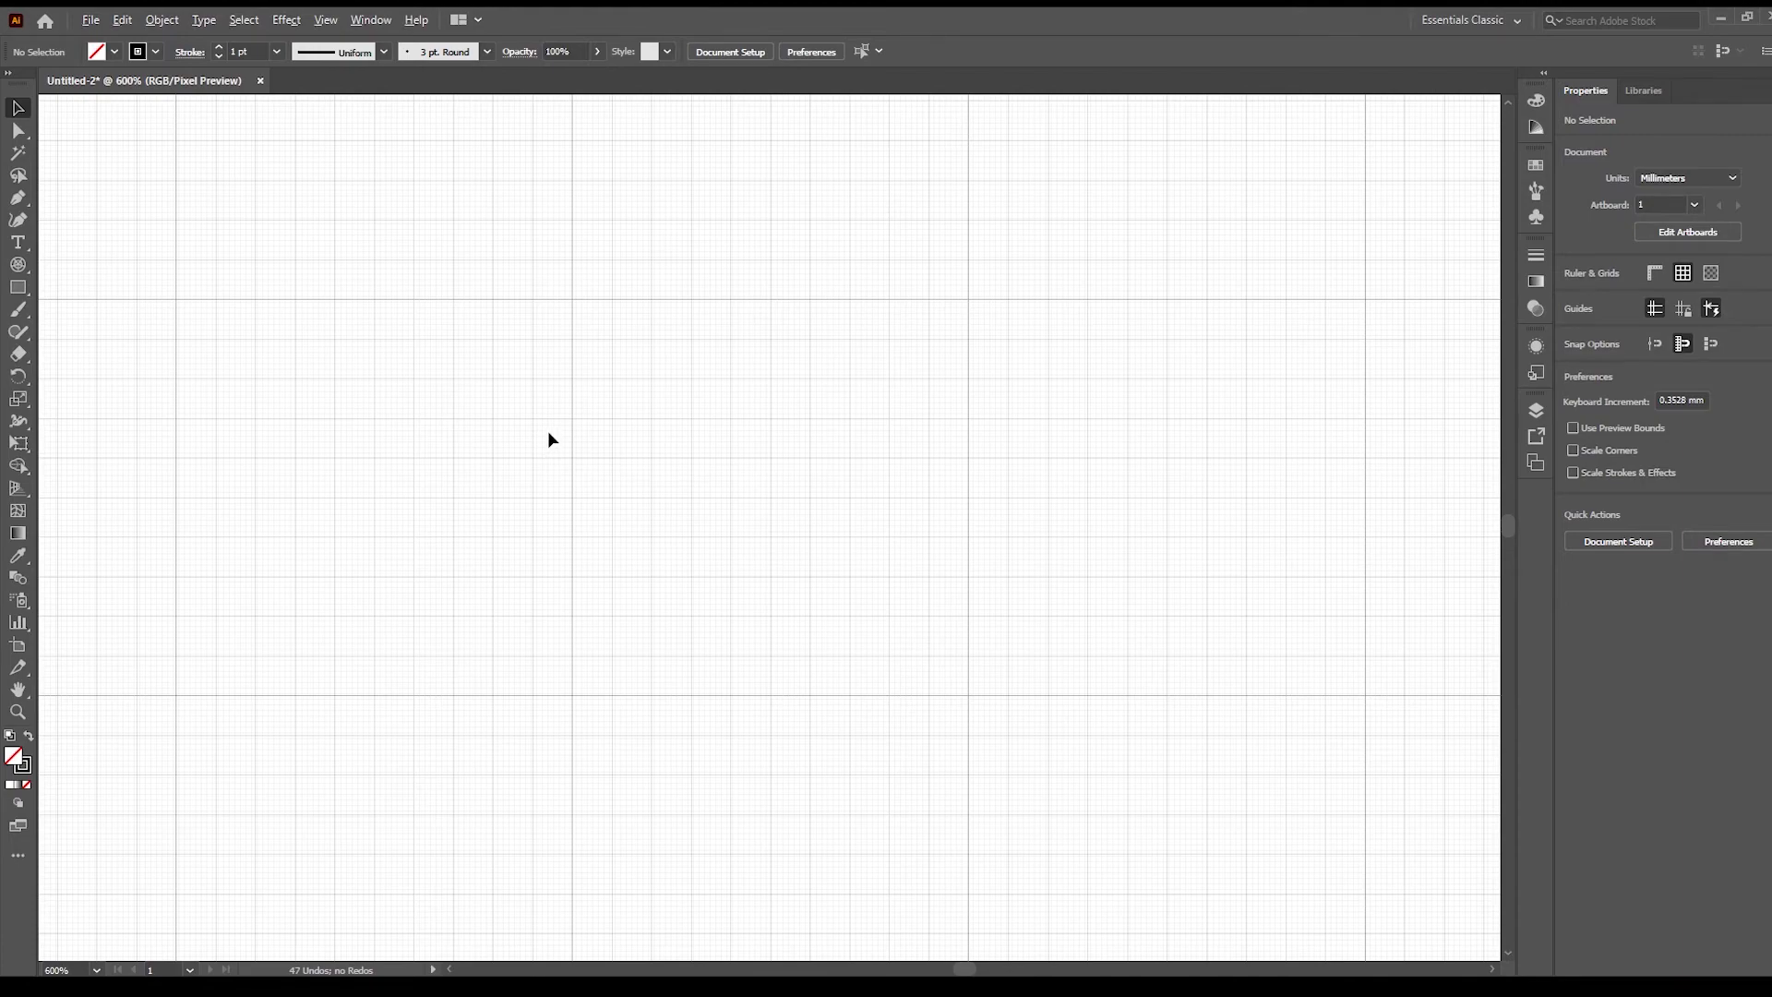
pyautogui.scroll(-3, 548, 439)
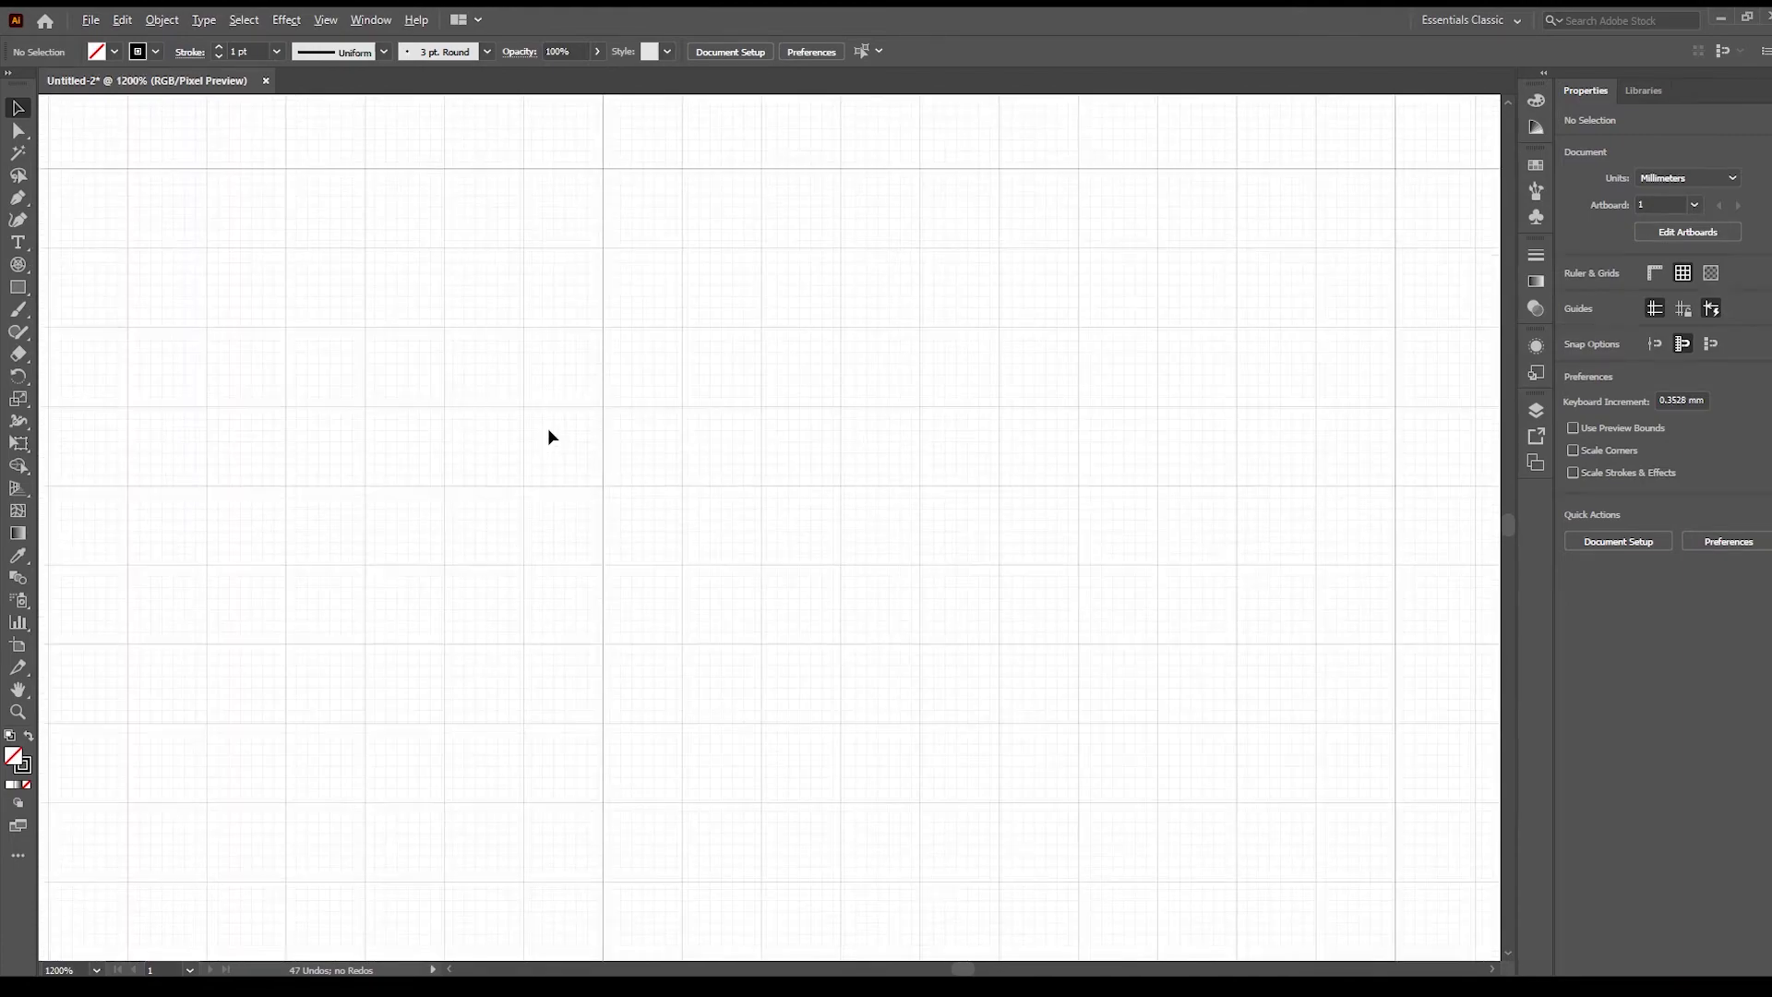
pyautogui.scroll(2, 548, 435)
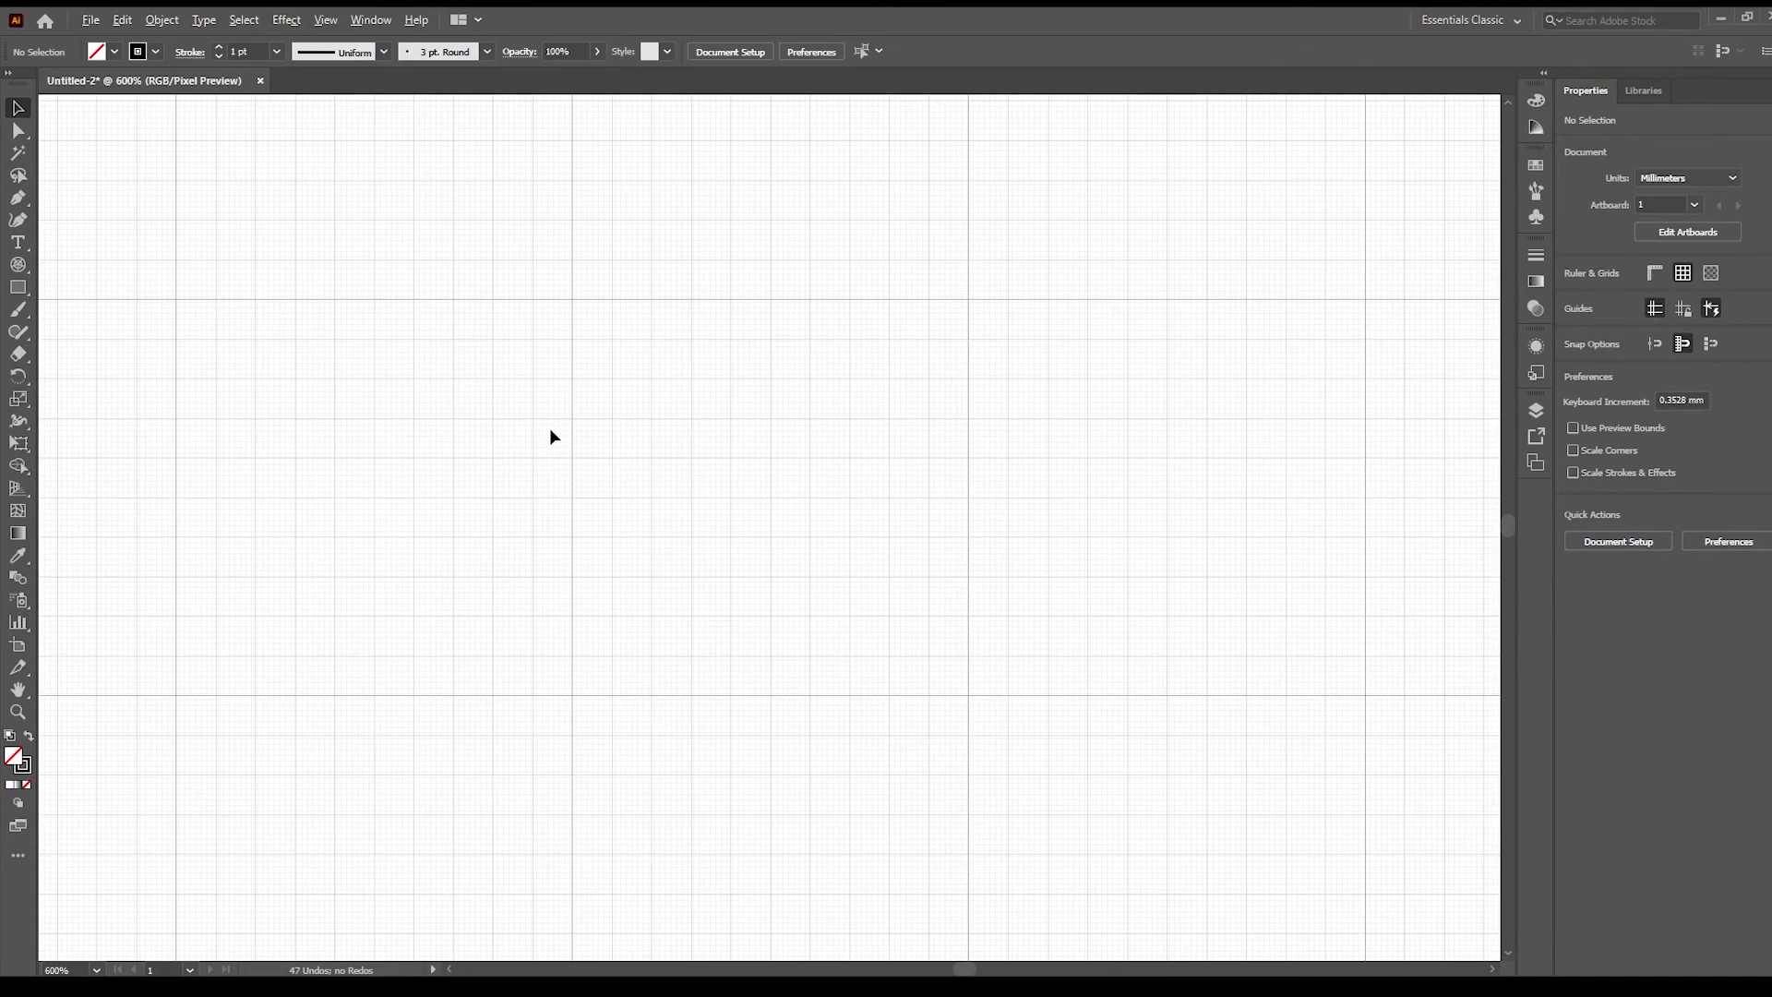
pyautogui.scroll(1, 672, 459)
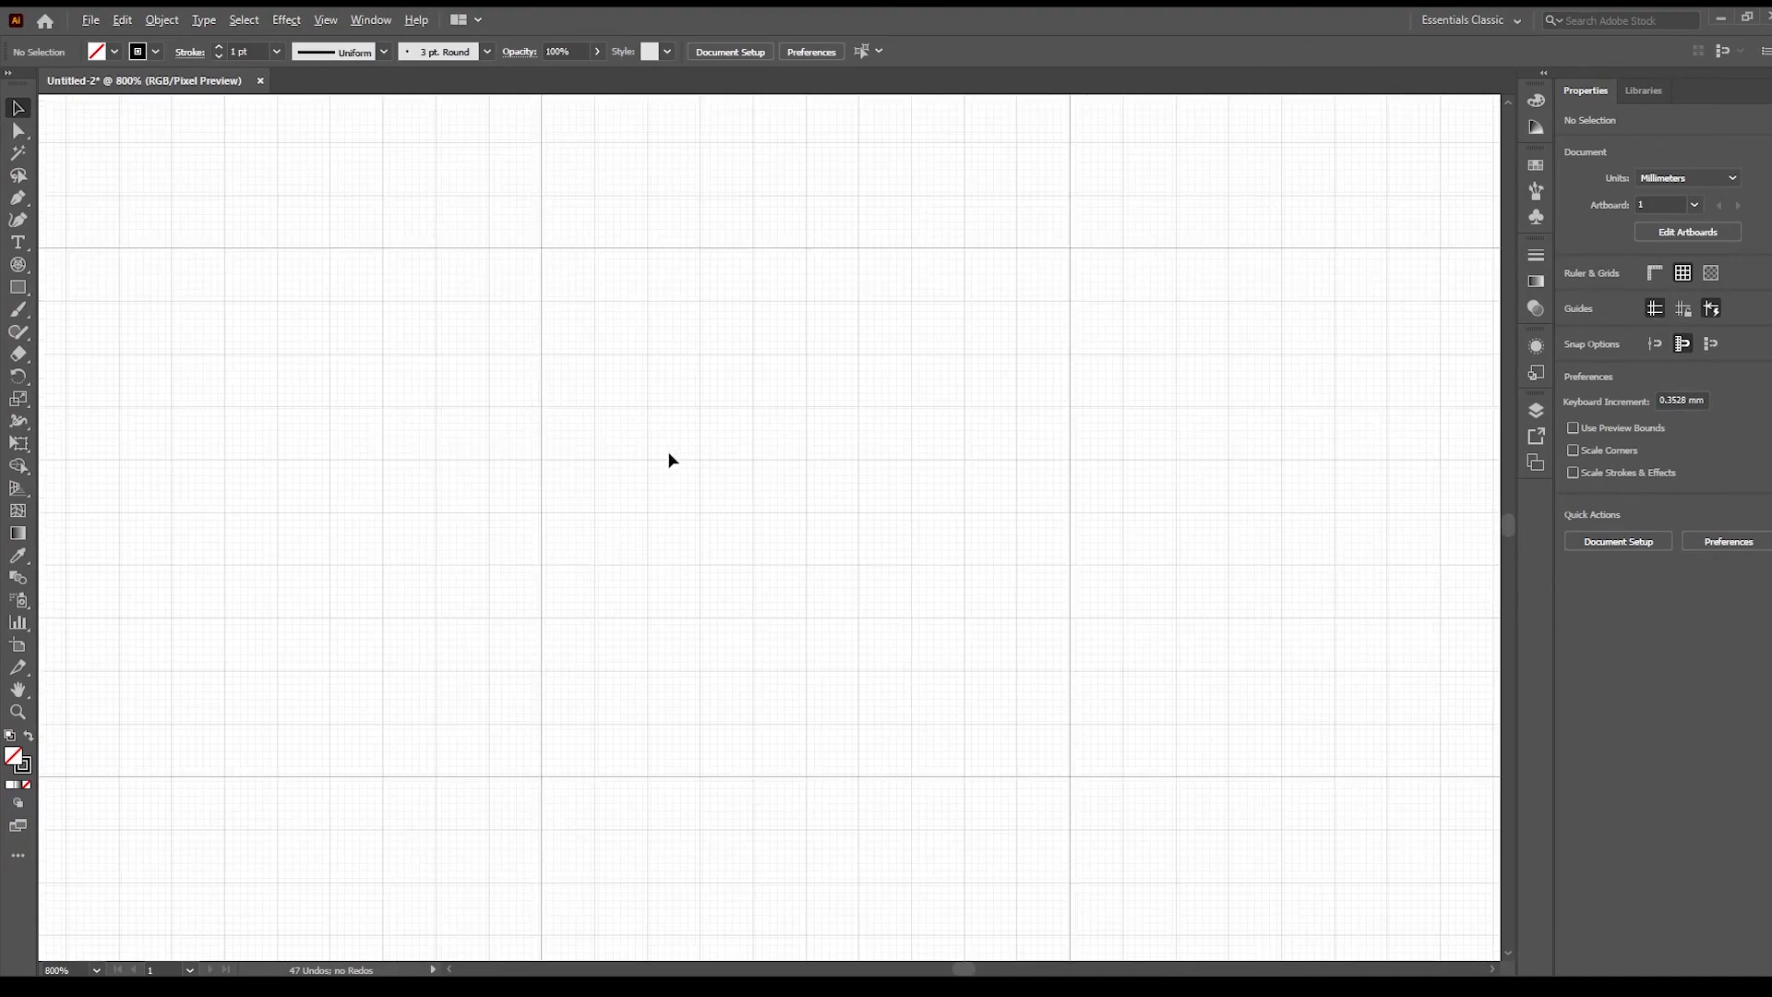
pyautogui.scroll(2, 672, 458)
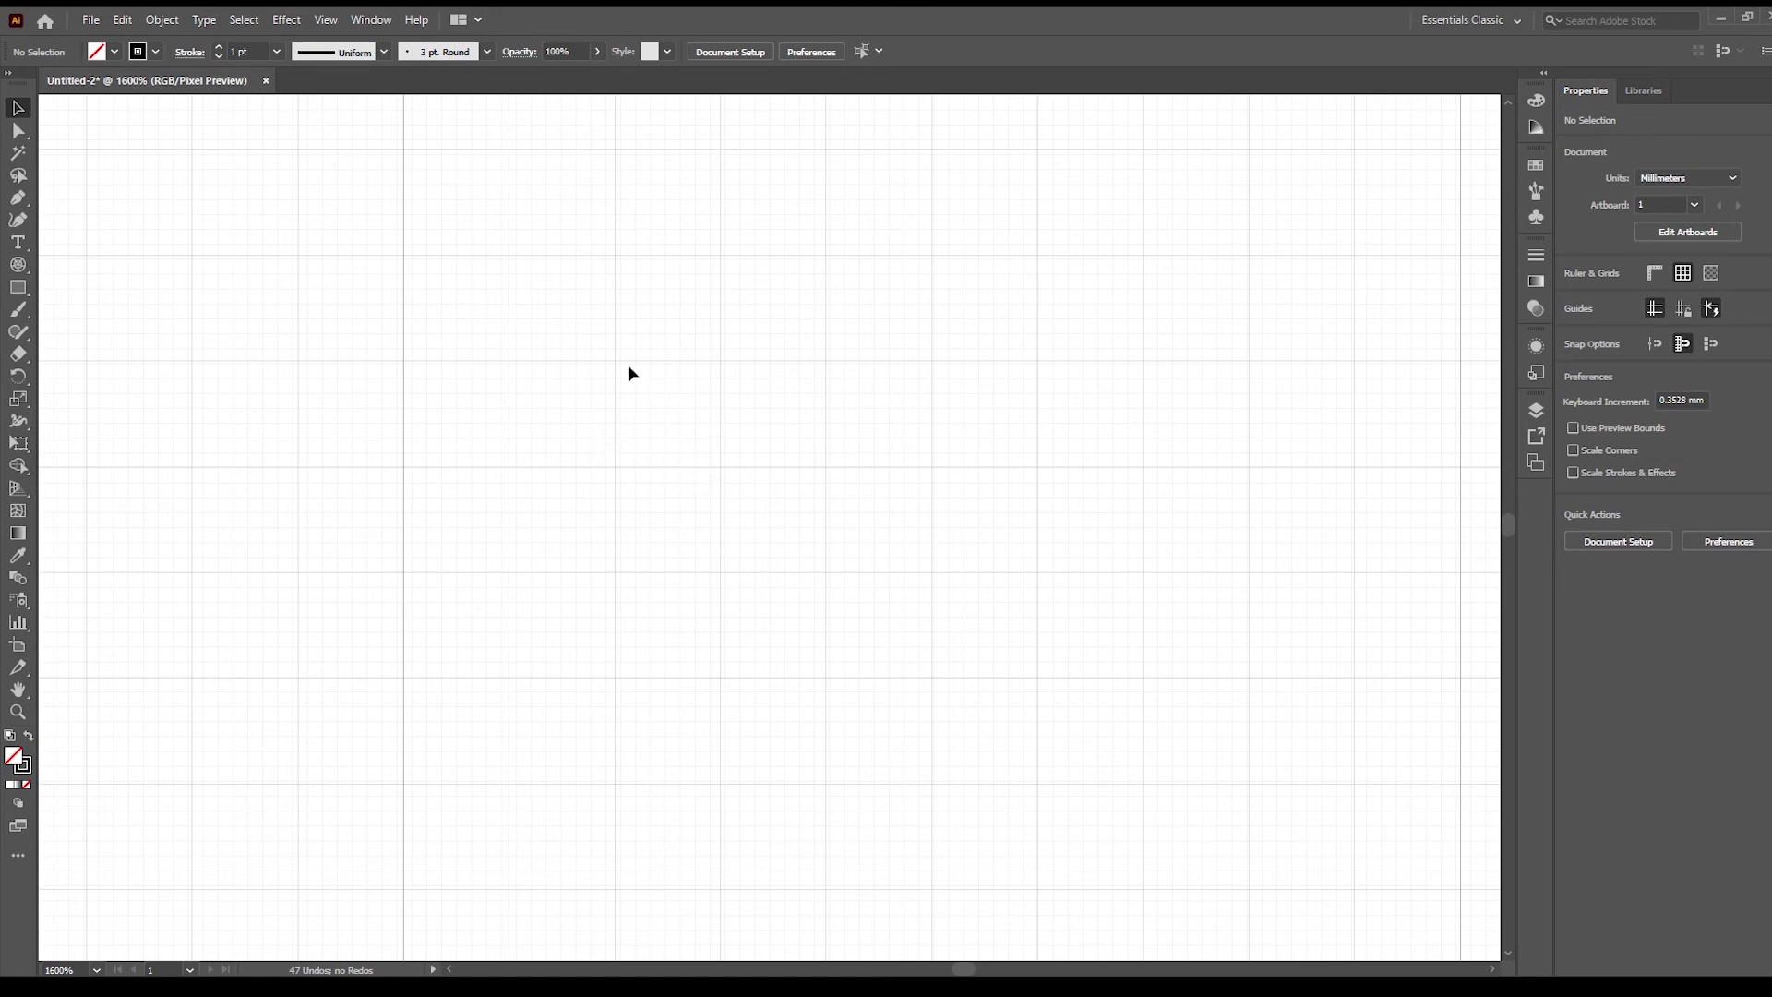
pyautogui.scroll(-1, 596, 449)
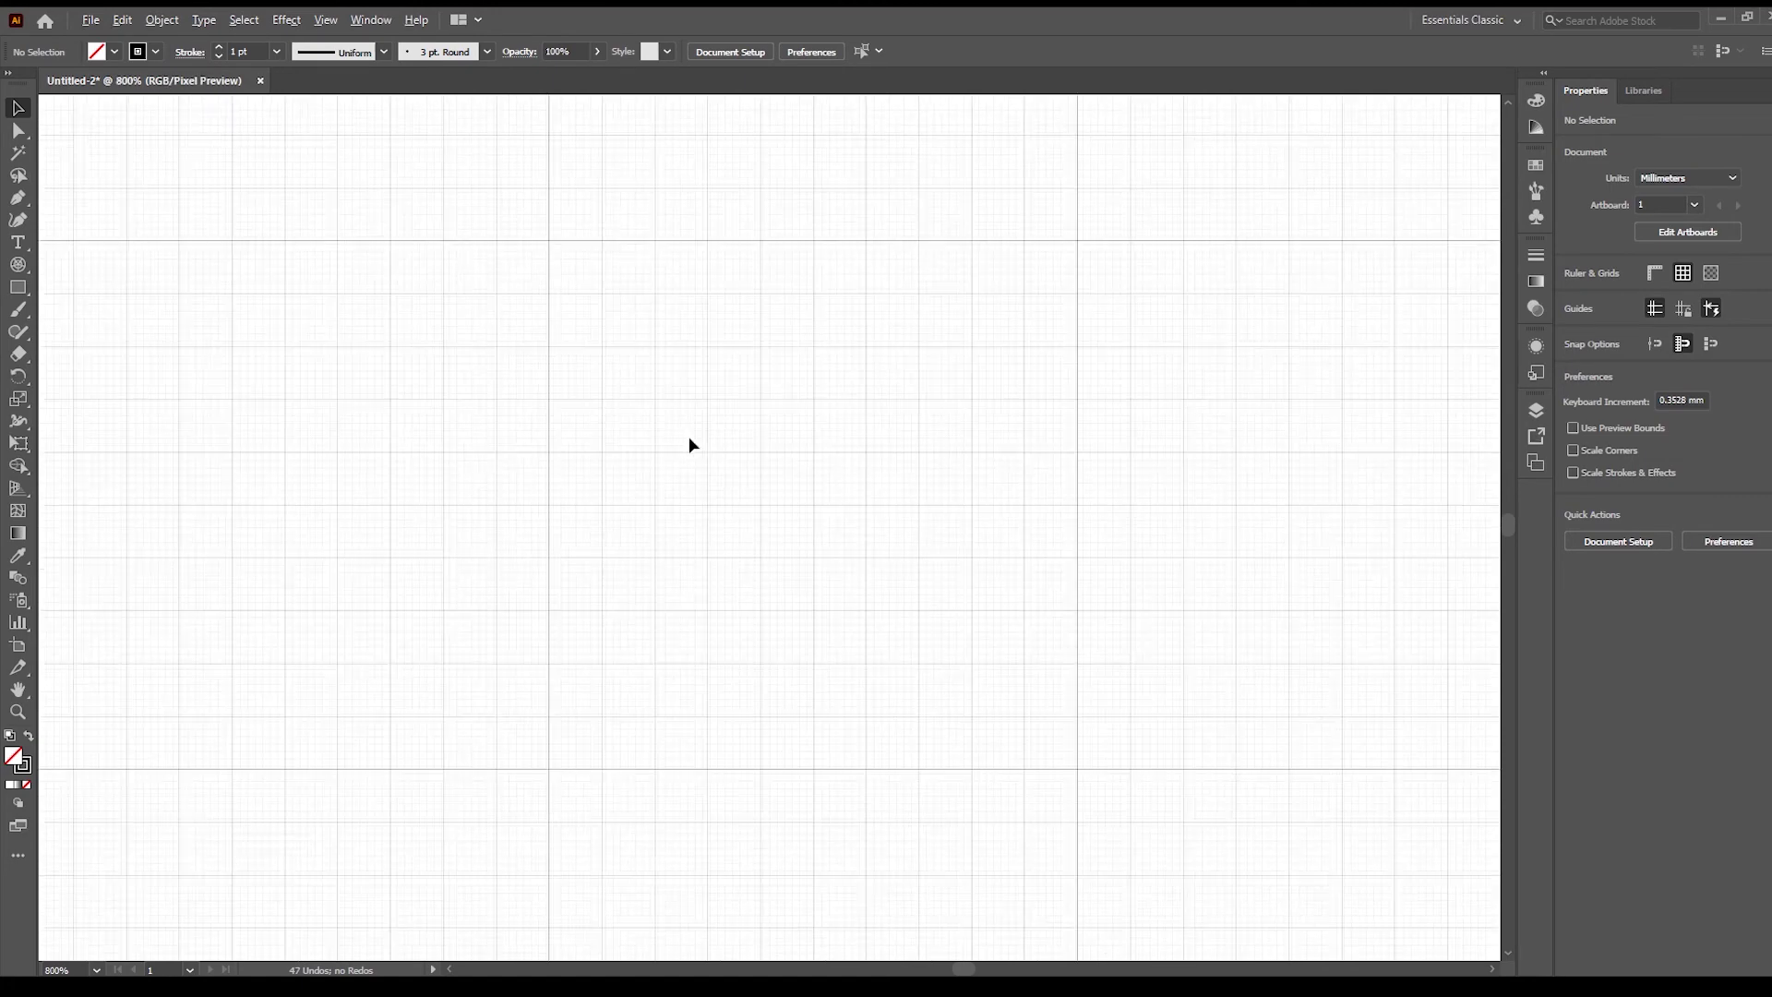
pyautogui.scroll(-1, 581, 474)
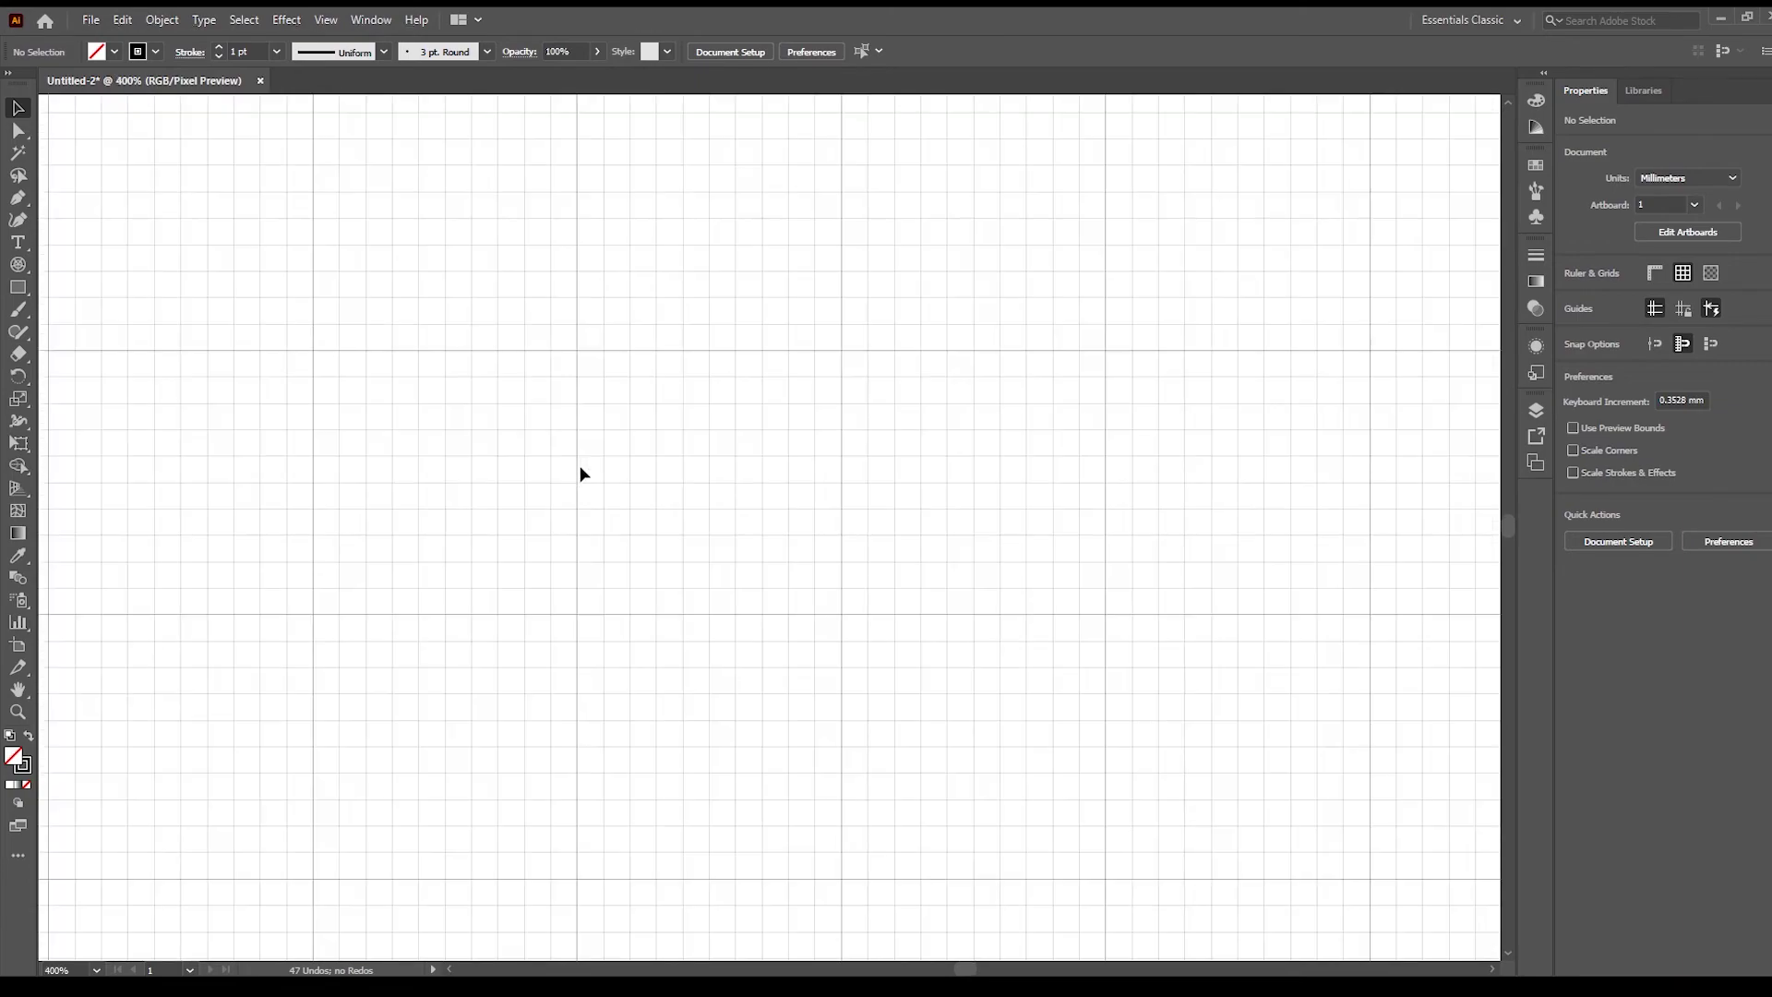
# - Turn off Pixel Preview and draw a rectangle about 110 by 102.5 mm near the middle of the artboard
pyautogui.click(325, 19)
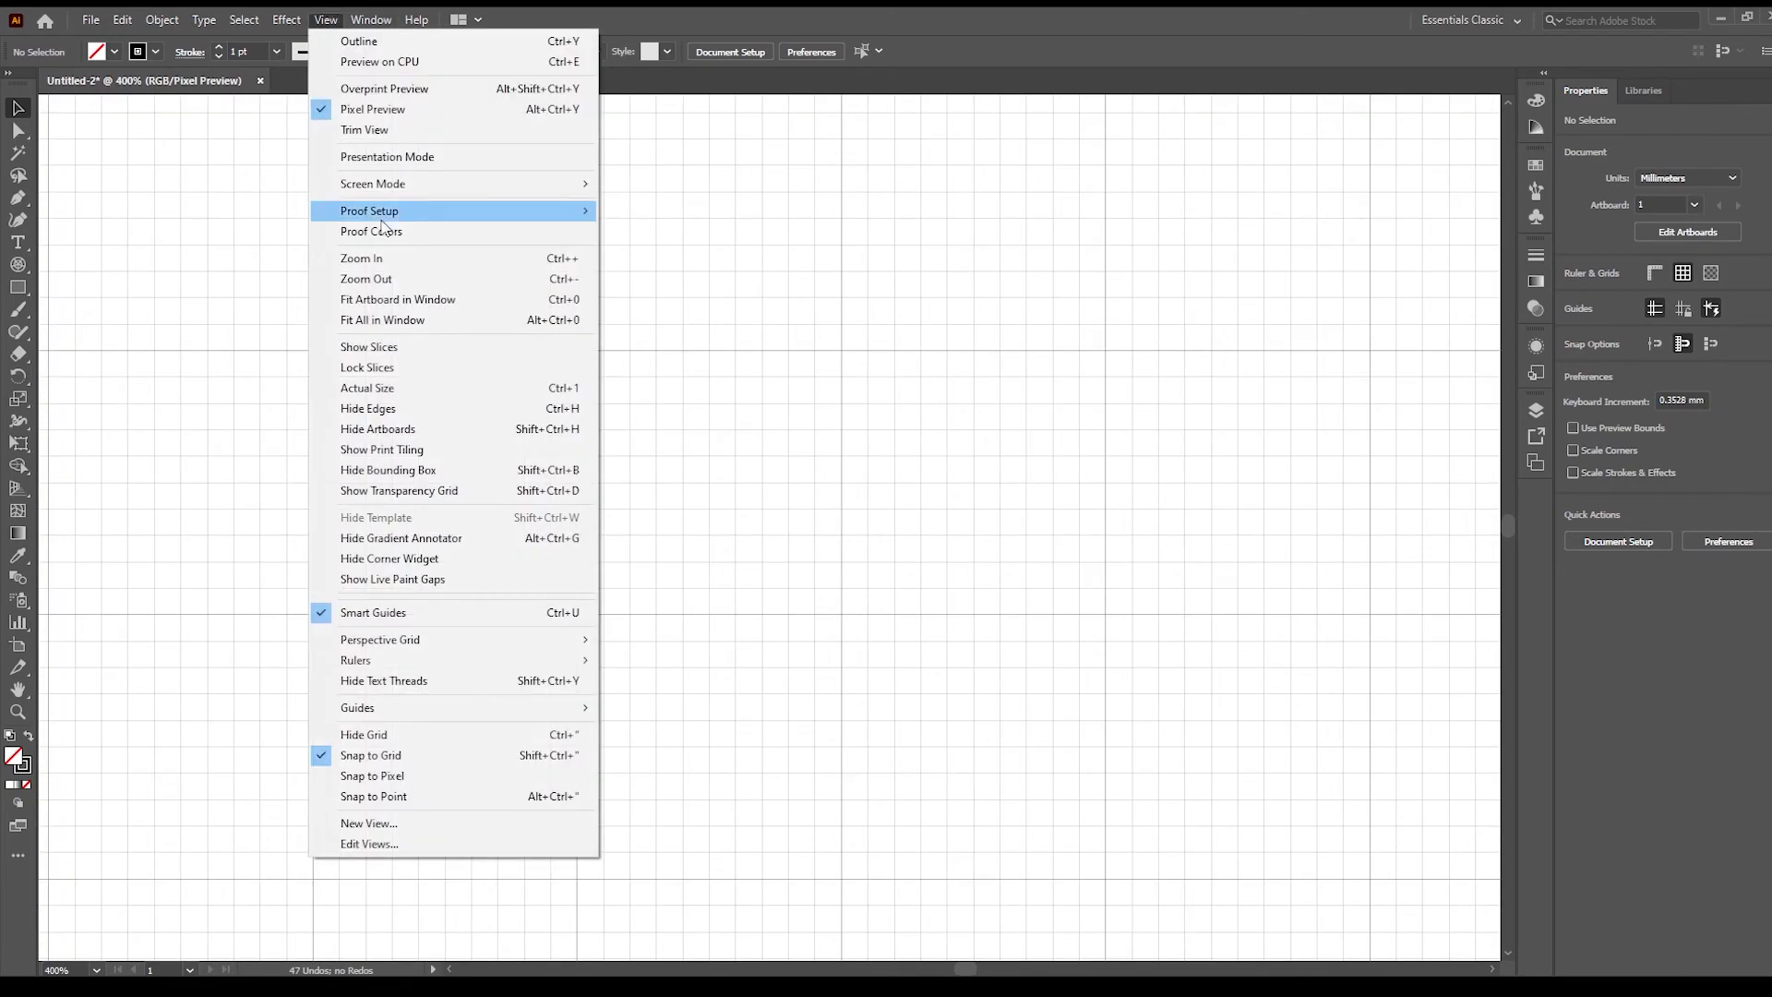
pyautogui.click(437, 109)
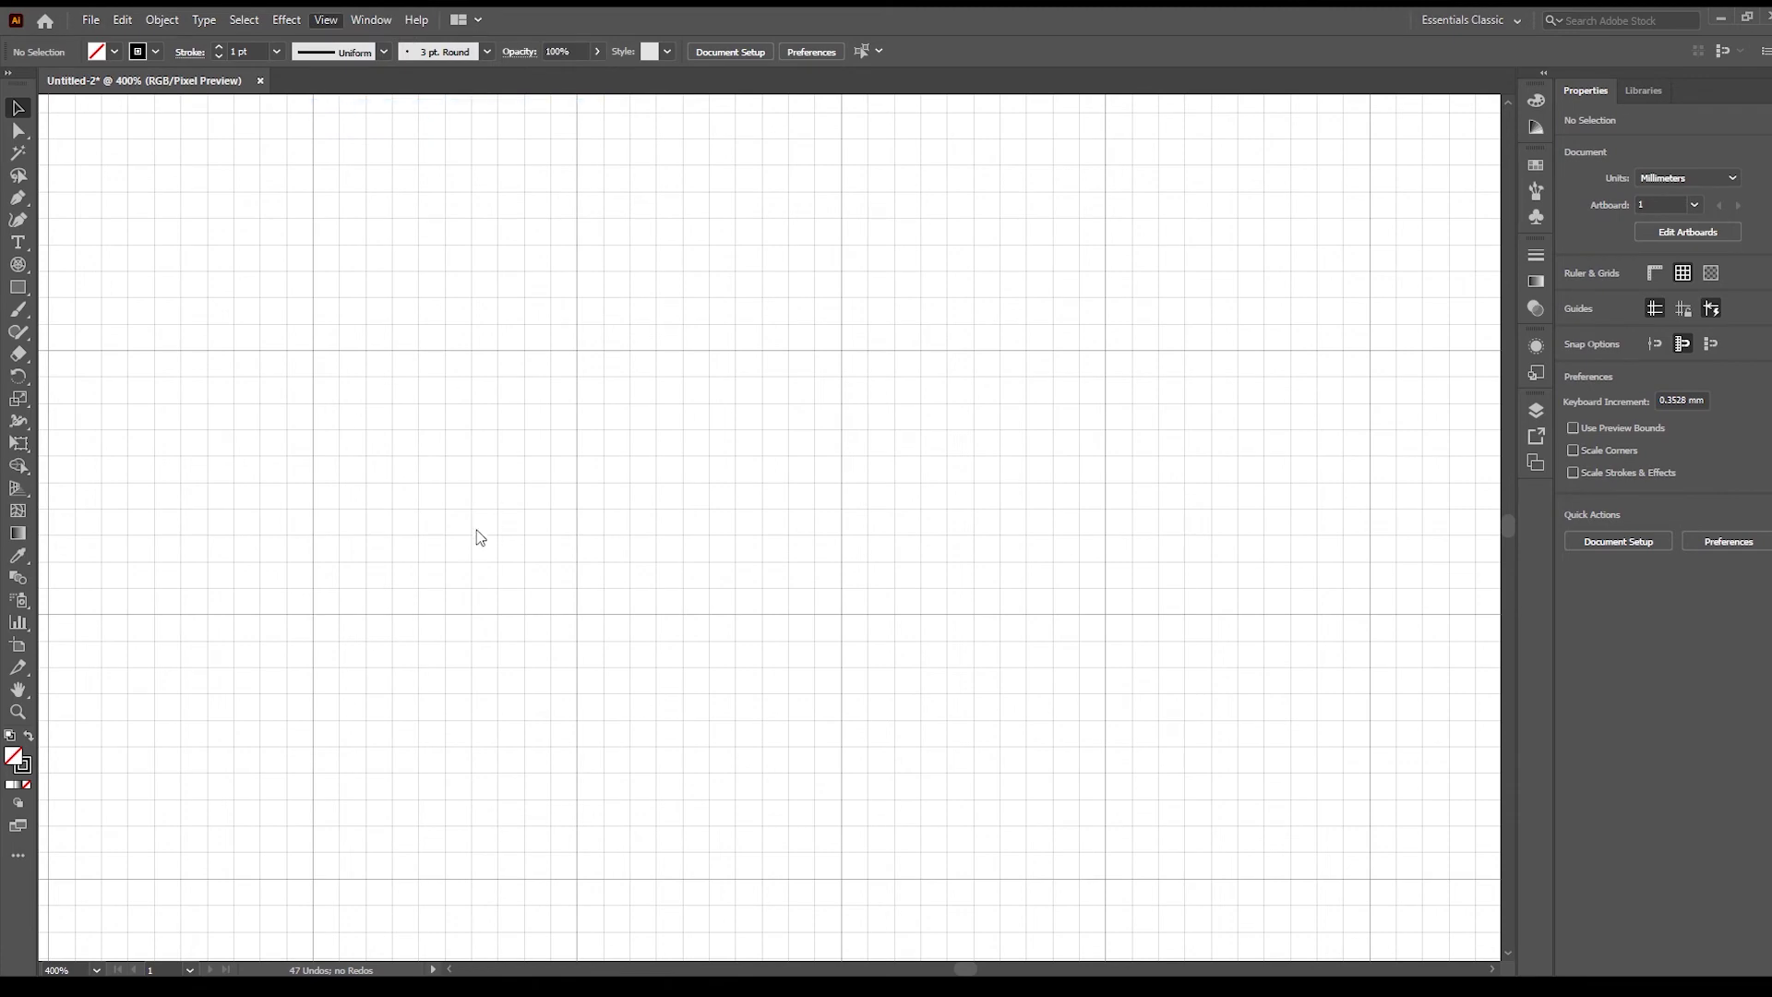
pyautogui.scroll(-5, 436, 277)
pyautogui.press('m')
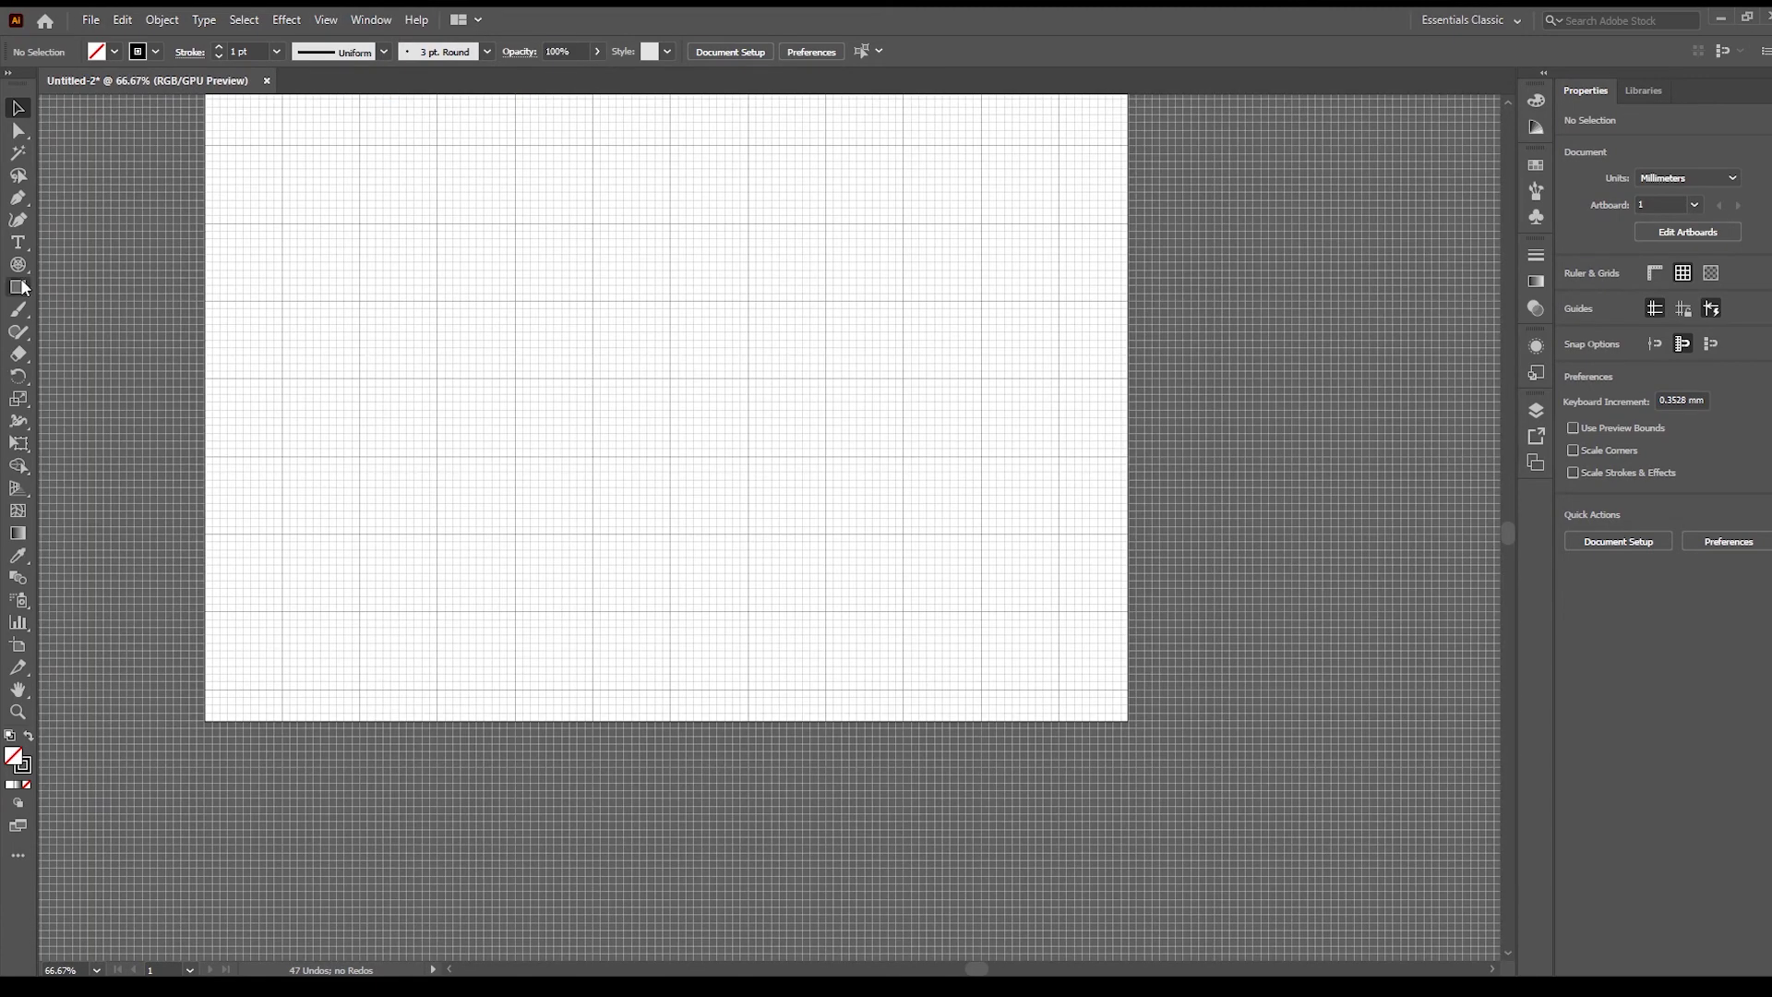
pyautogui.moveTo(469, 248)
pyautogui.mouseDown()
pyautogui.moveTo(694, 544)
pyautogui.moveTo(813, 565)
pyautogui.mouseUp()
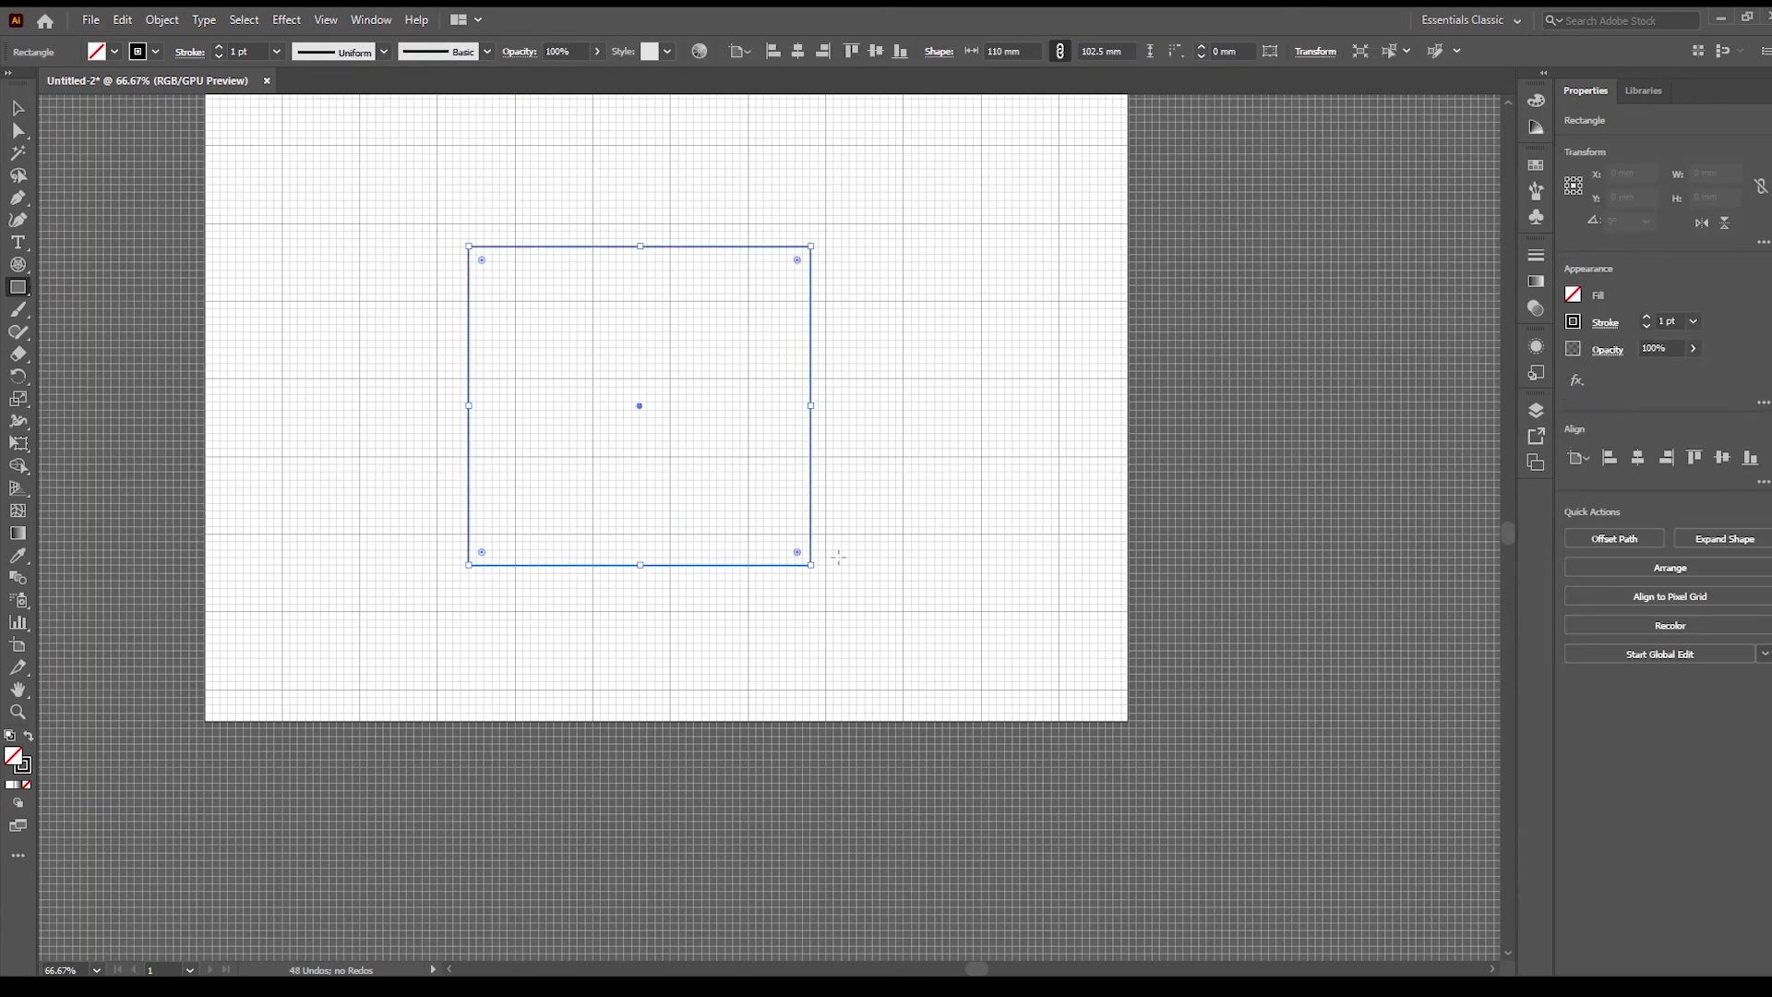
pyautogui.click(18, 108)
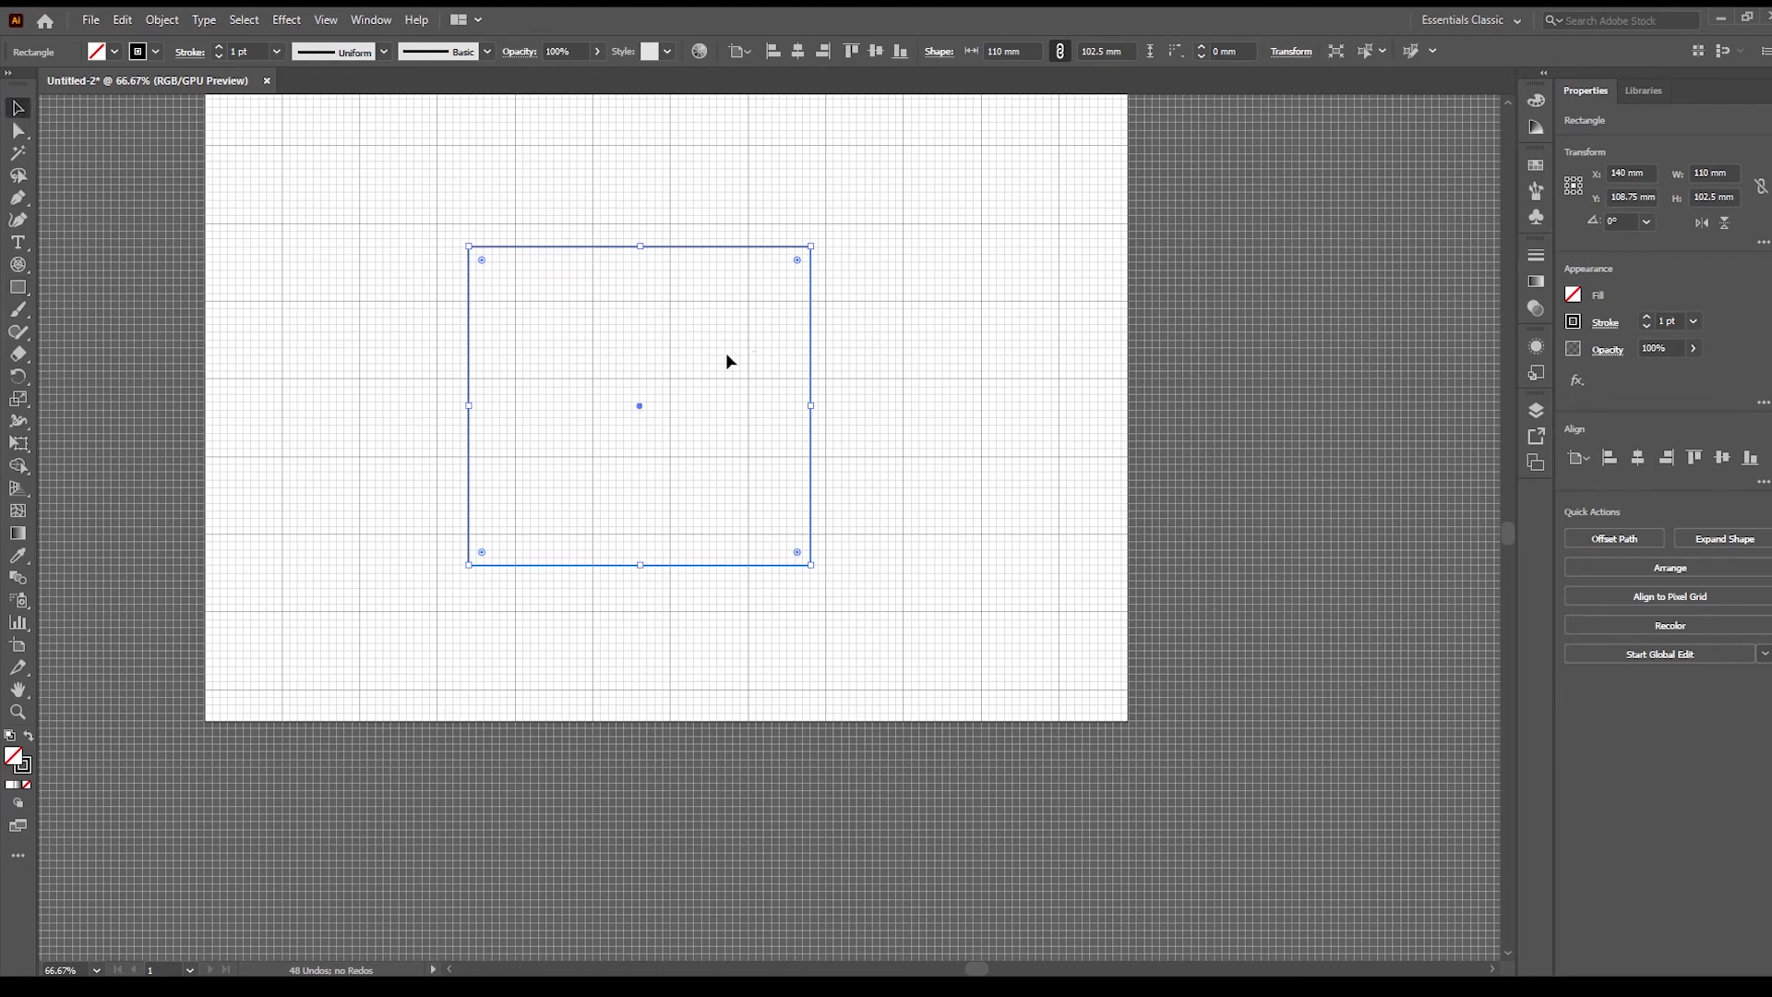
# - Fill the 110 by 102.5 mm rectangle with yellow and move it toward the artboard's upper-left area
pyautogui.click(646, 346)
pyautogui.moveTo(572, 247)
pyautogui.mouseDown()
pyautogui.moveTo(498, 219)
pyautogui.moveTo(560, 268)
pyautogui.mouseUp()
pyautogui.click(463, 237)
pyautogui.moveTo(474, 238); pyautogui.dragTo(487, 251)
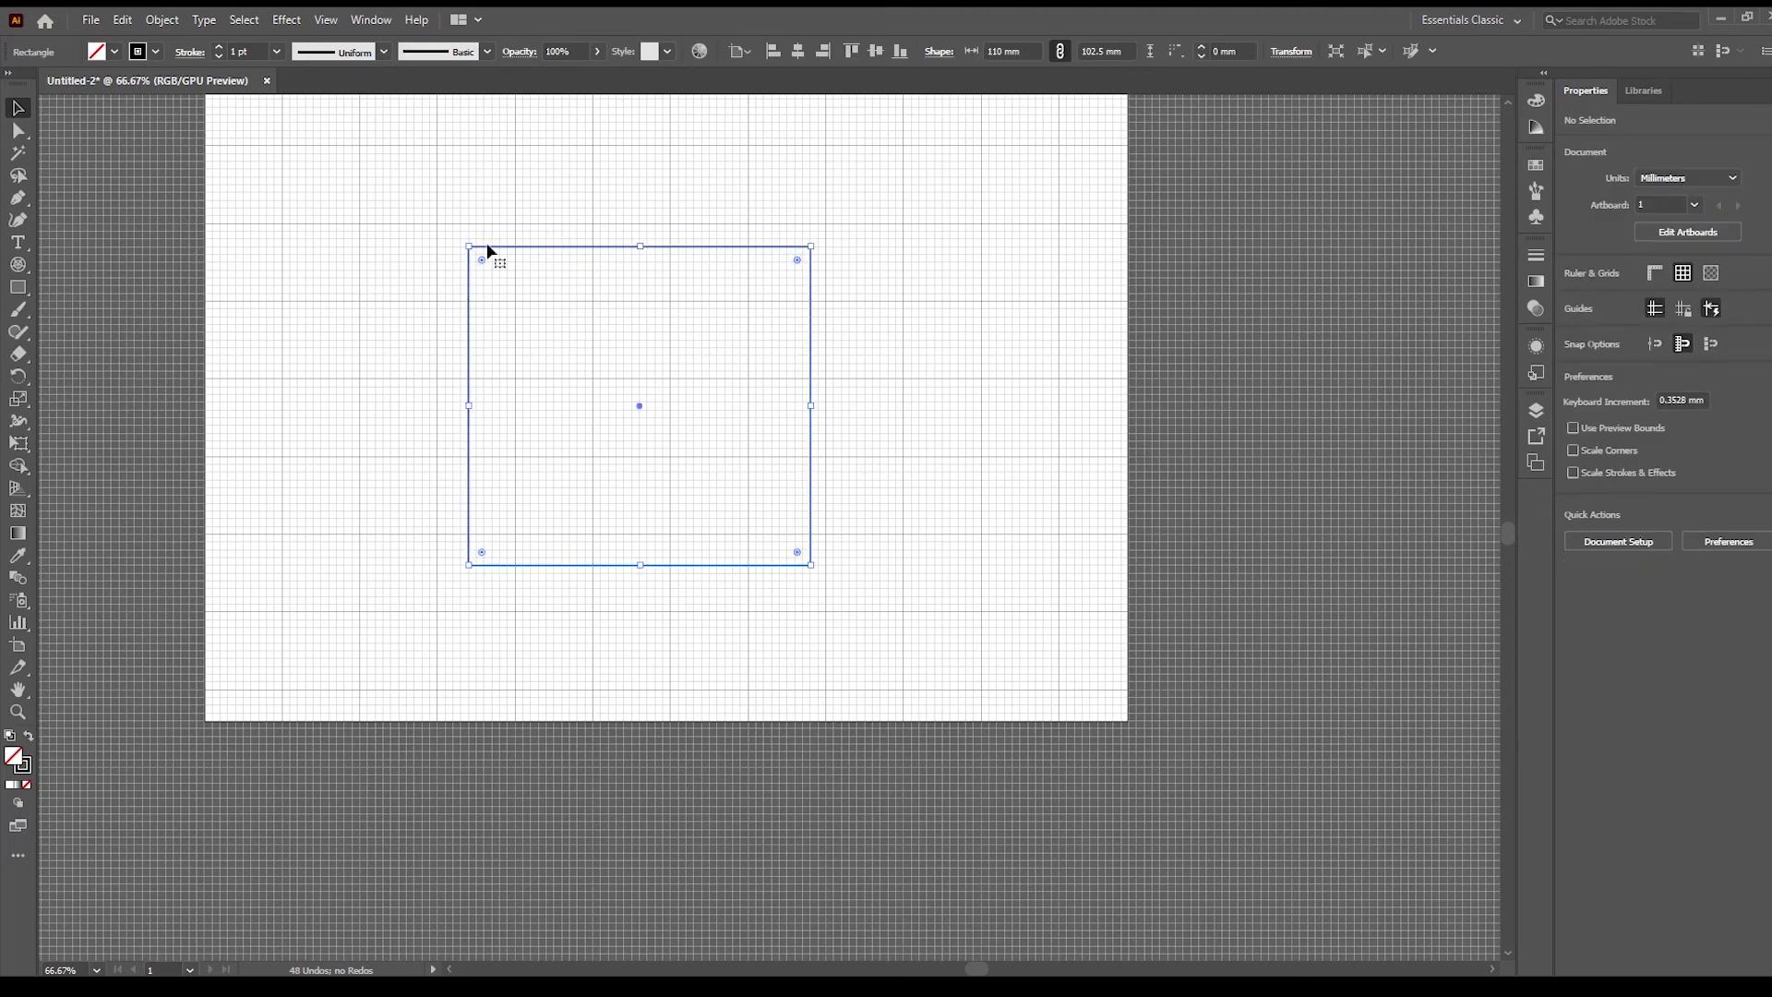
pyautogui.click(115, 52)
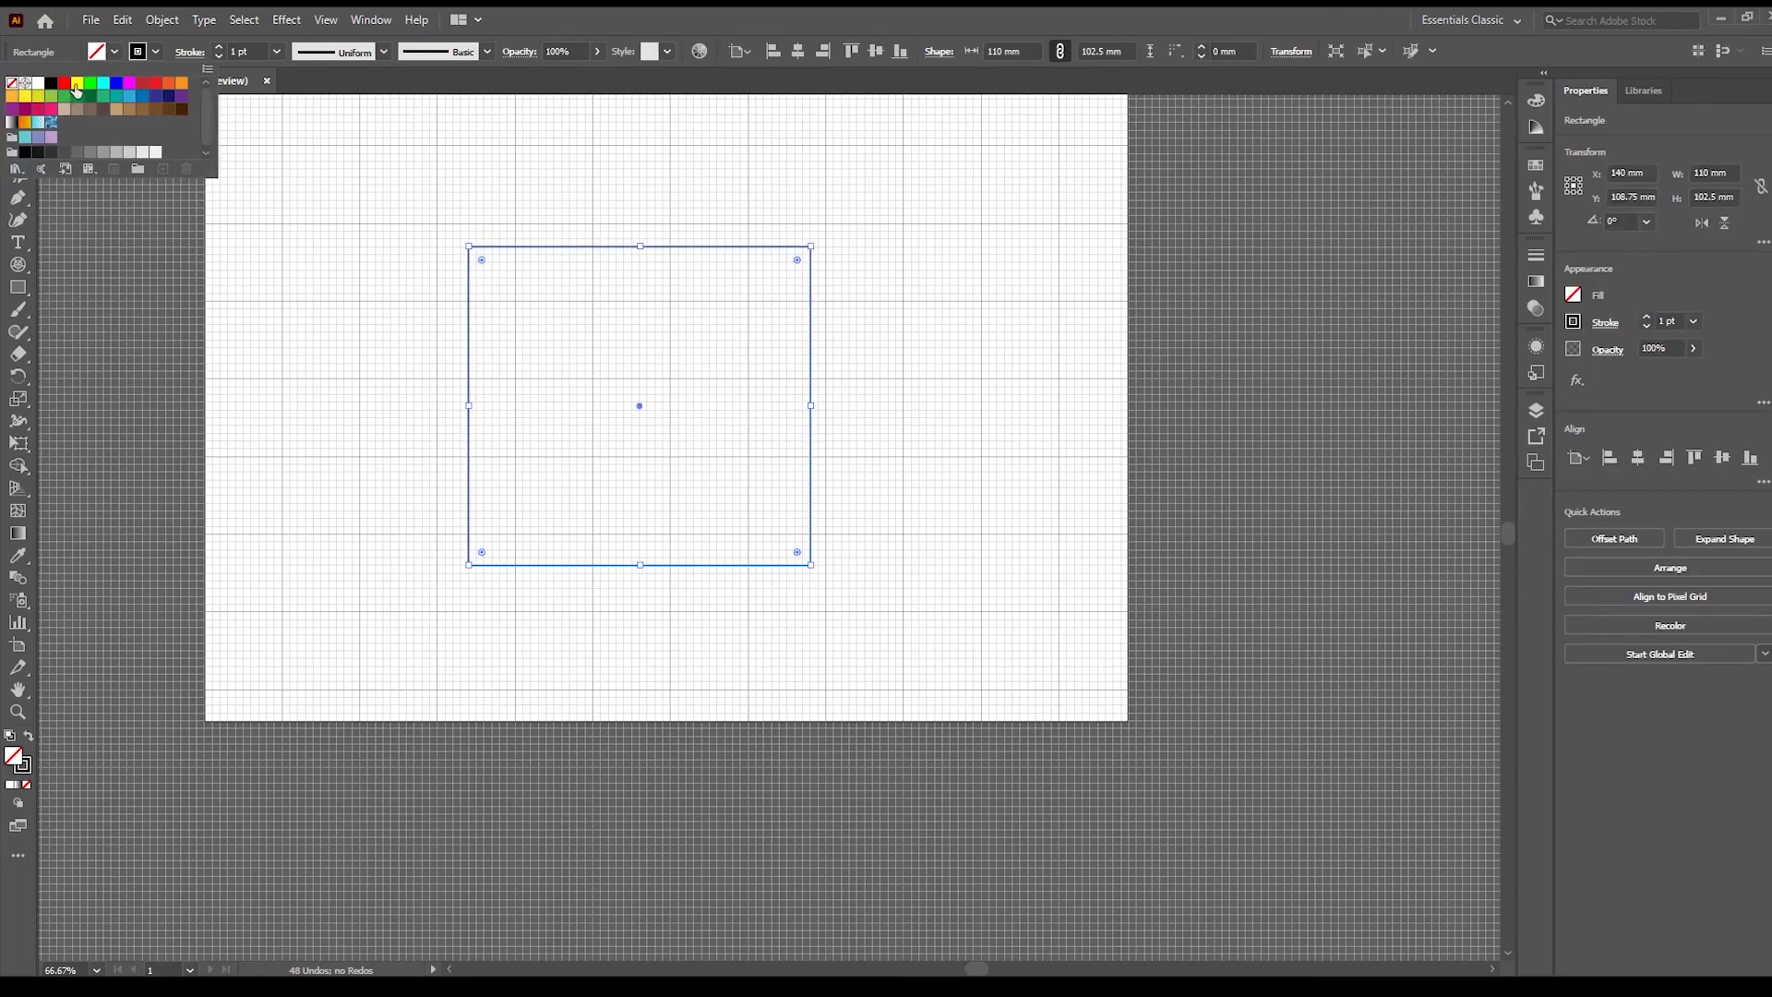
pyautogui.click(76, 89)
pyautogui.click(372, 261)
pyautogui.moveTo(556, 313); pyautogui.dragTo(388, 214)
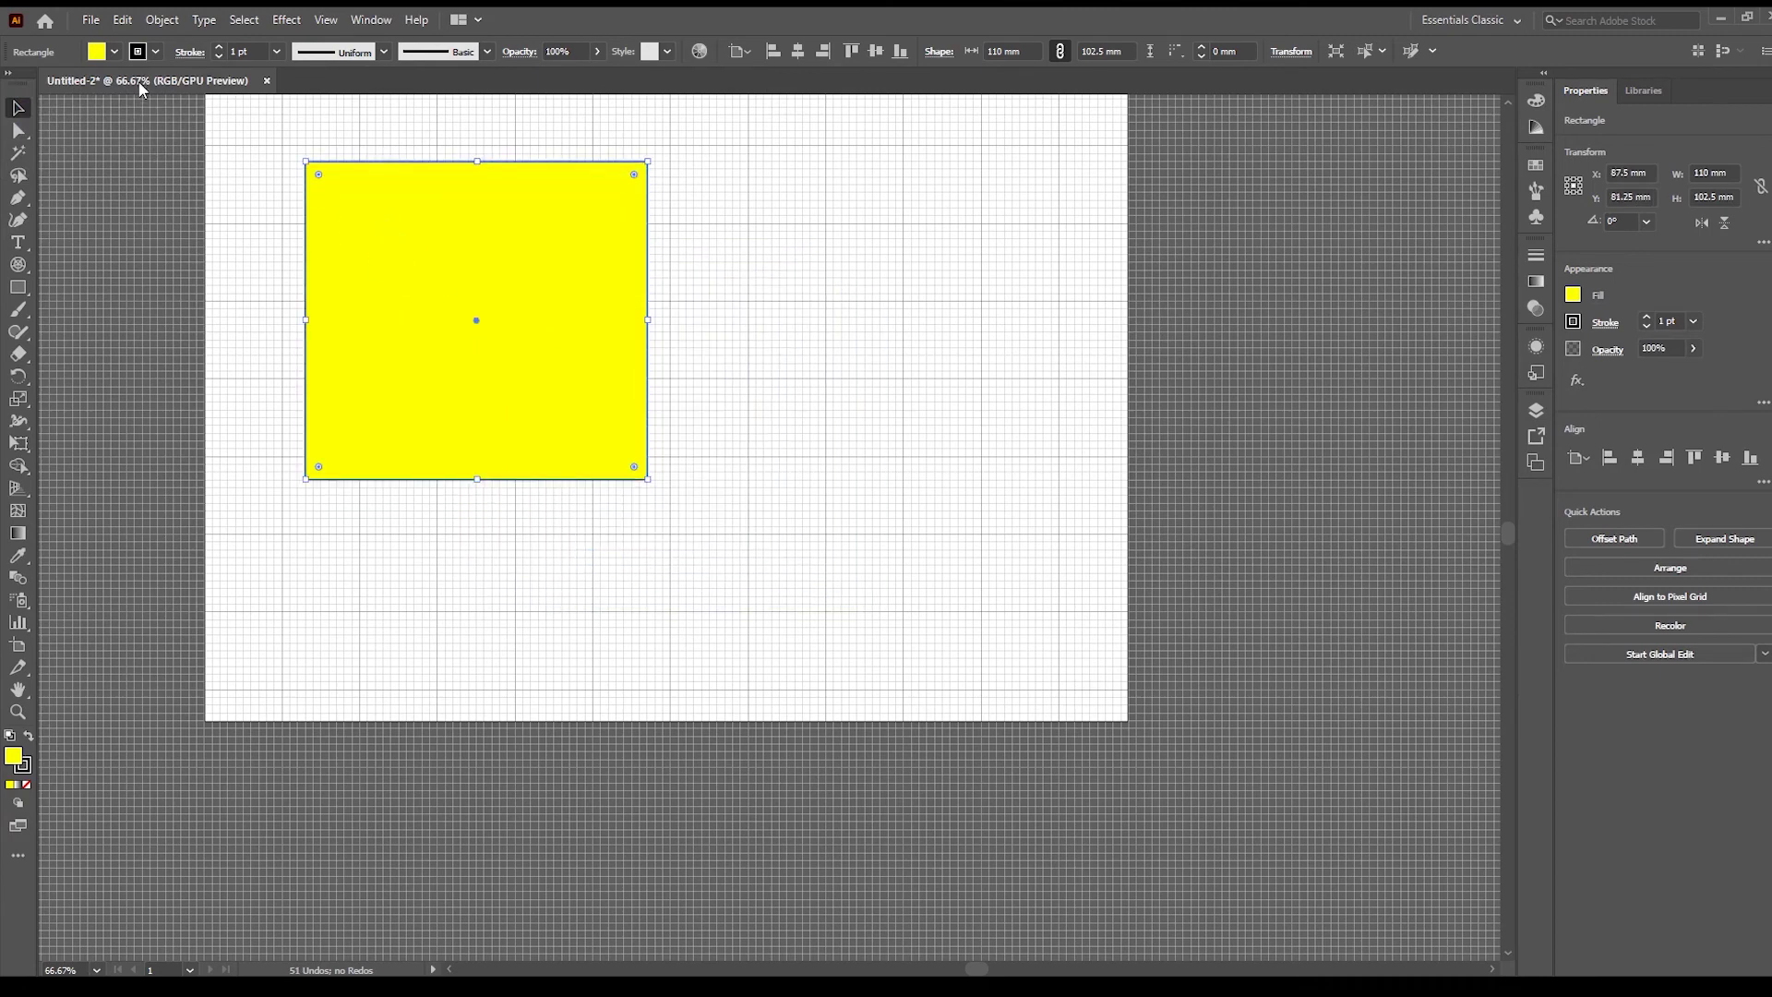
# - Fill the rectangle with white, move it back near the middle of the artboard and deselect it
pyautogui.click(114, 51)
pyautogui.click(39, 85)
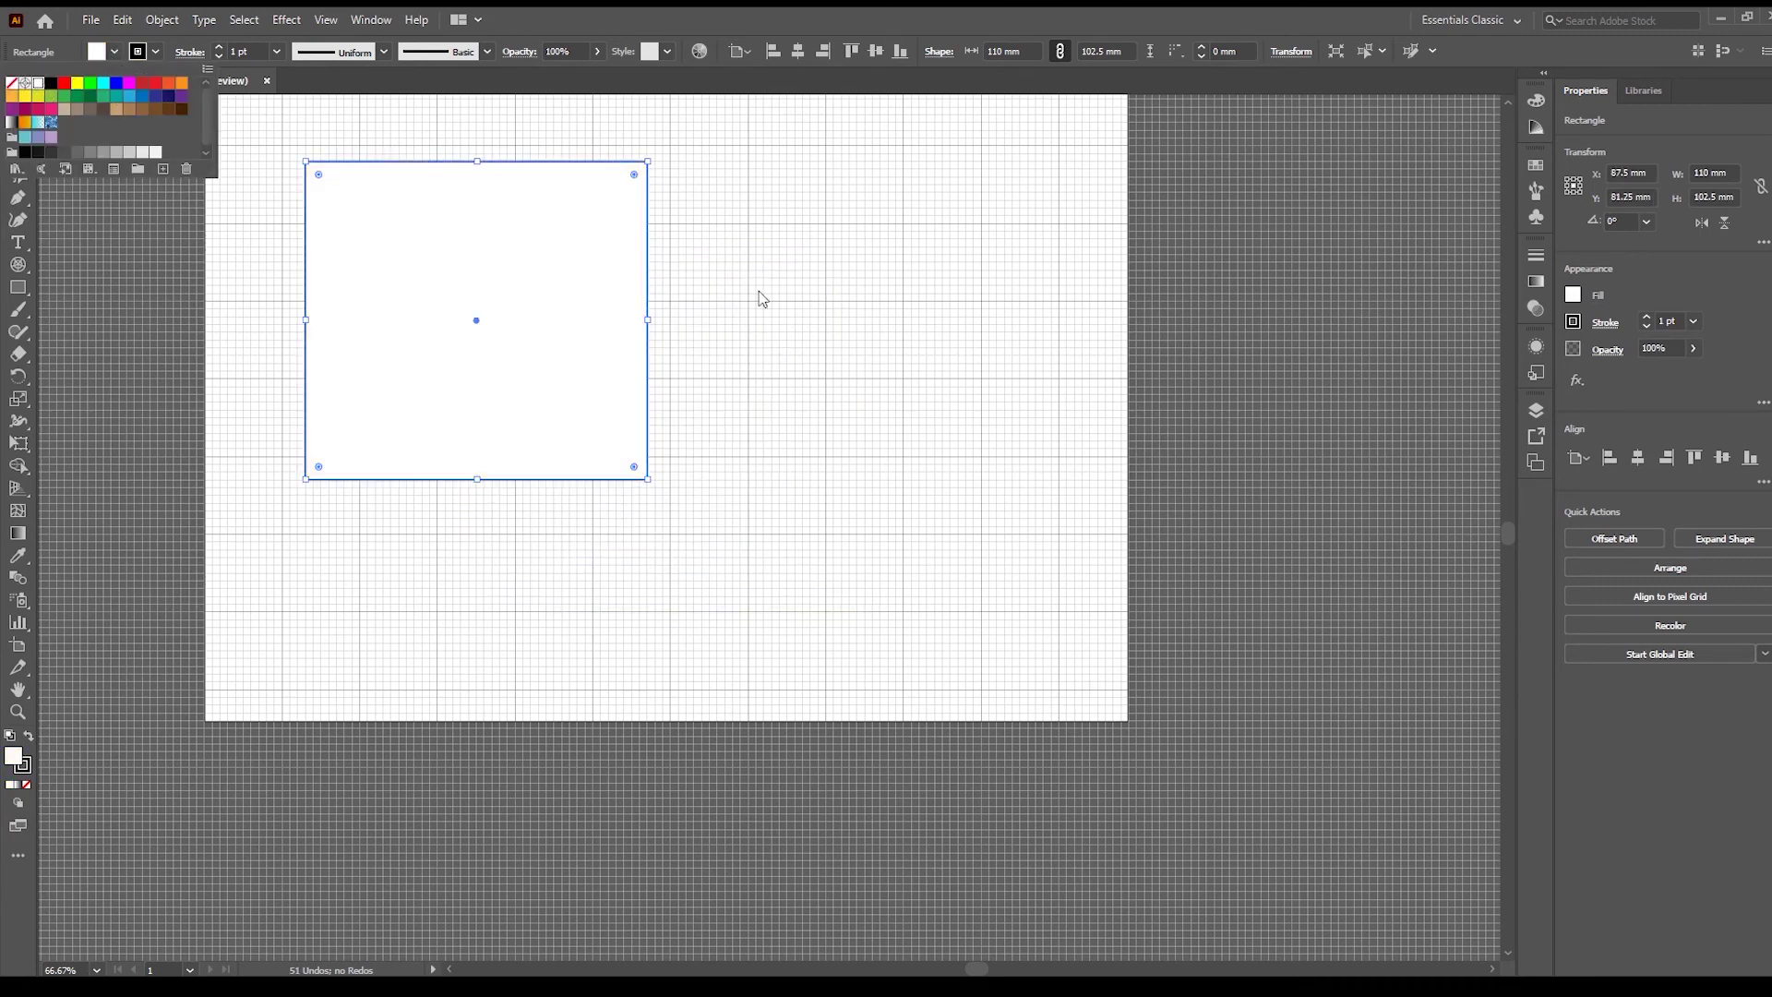
pyautogui.moveTo(496, 275); pyautogui.dragTo(690, 312)
pyautogui.click(952, 306)
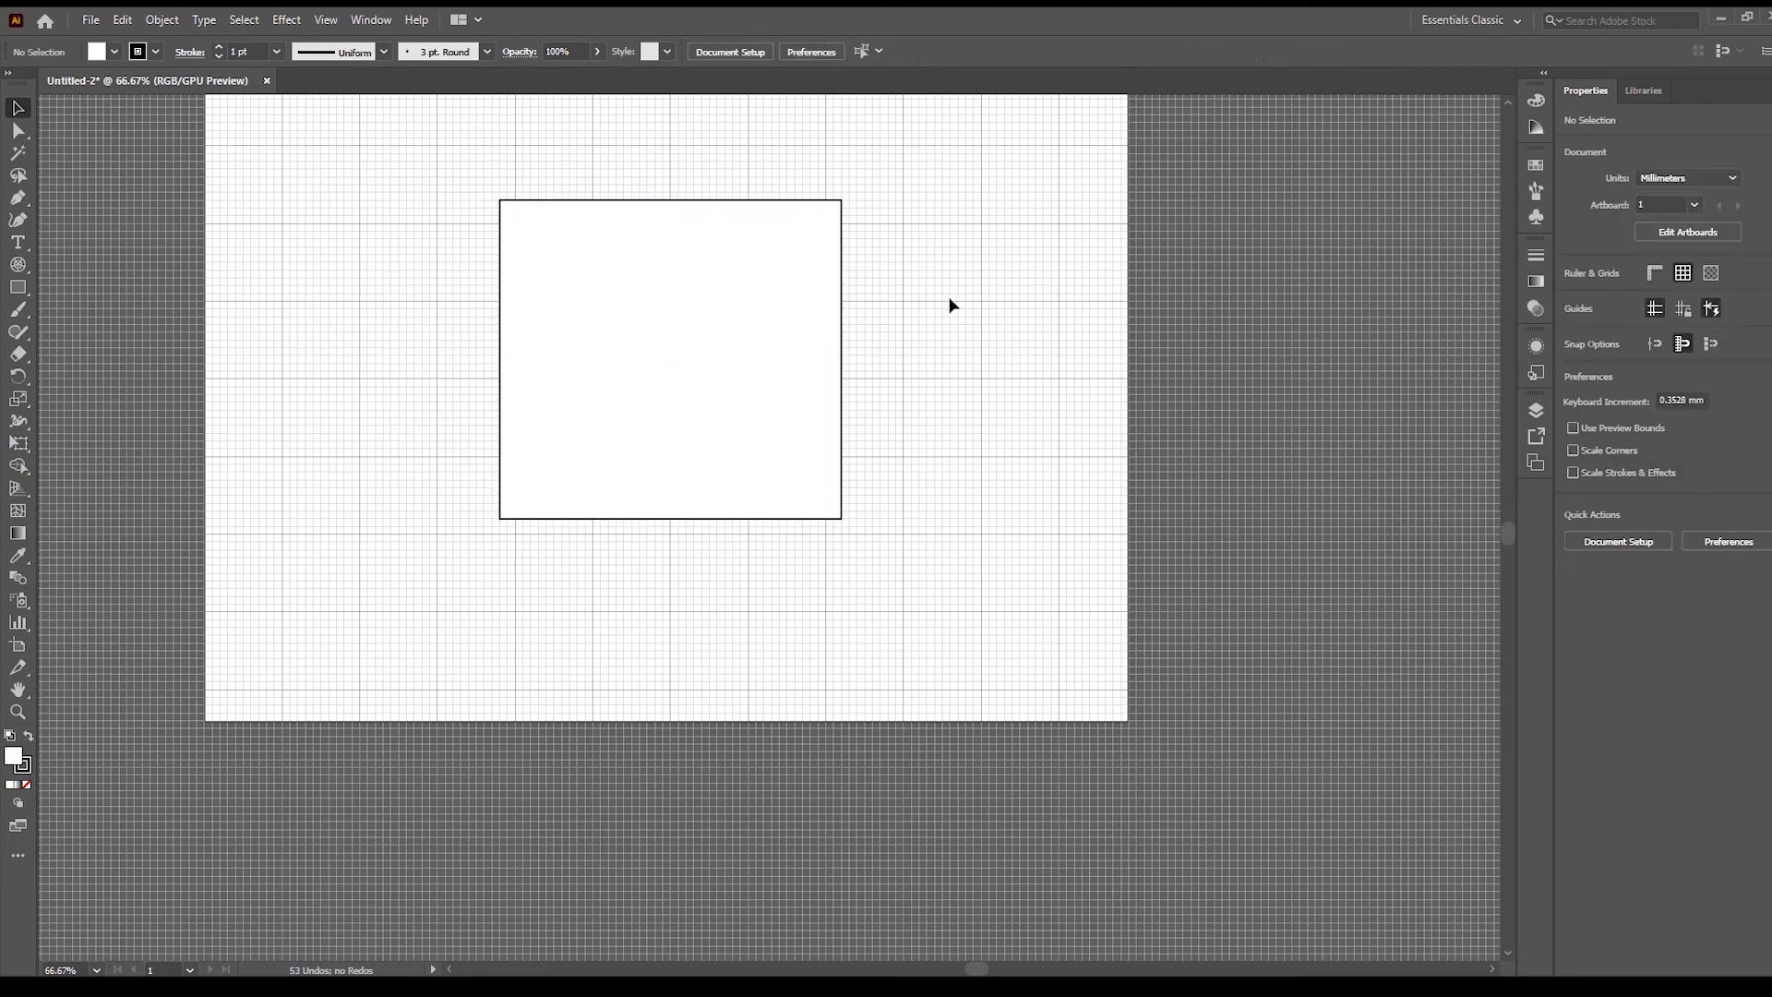
# - Hide the document grid and show the transparency grid instead
pyautogui.click(1681, 274)
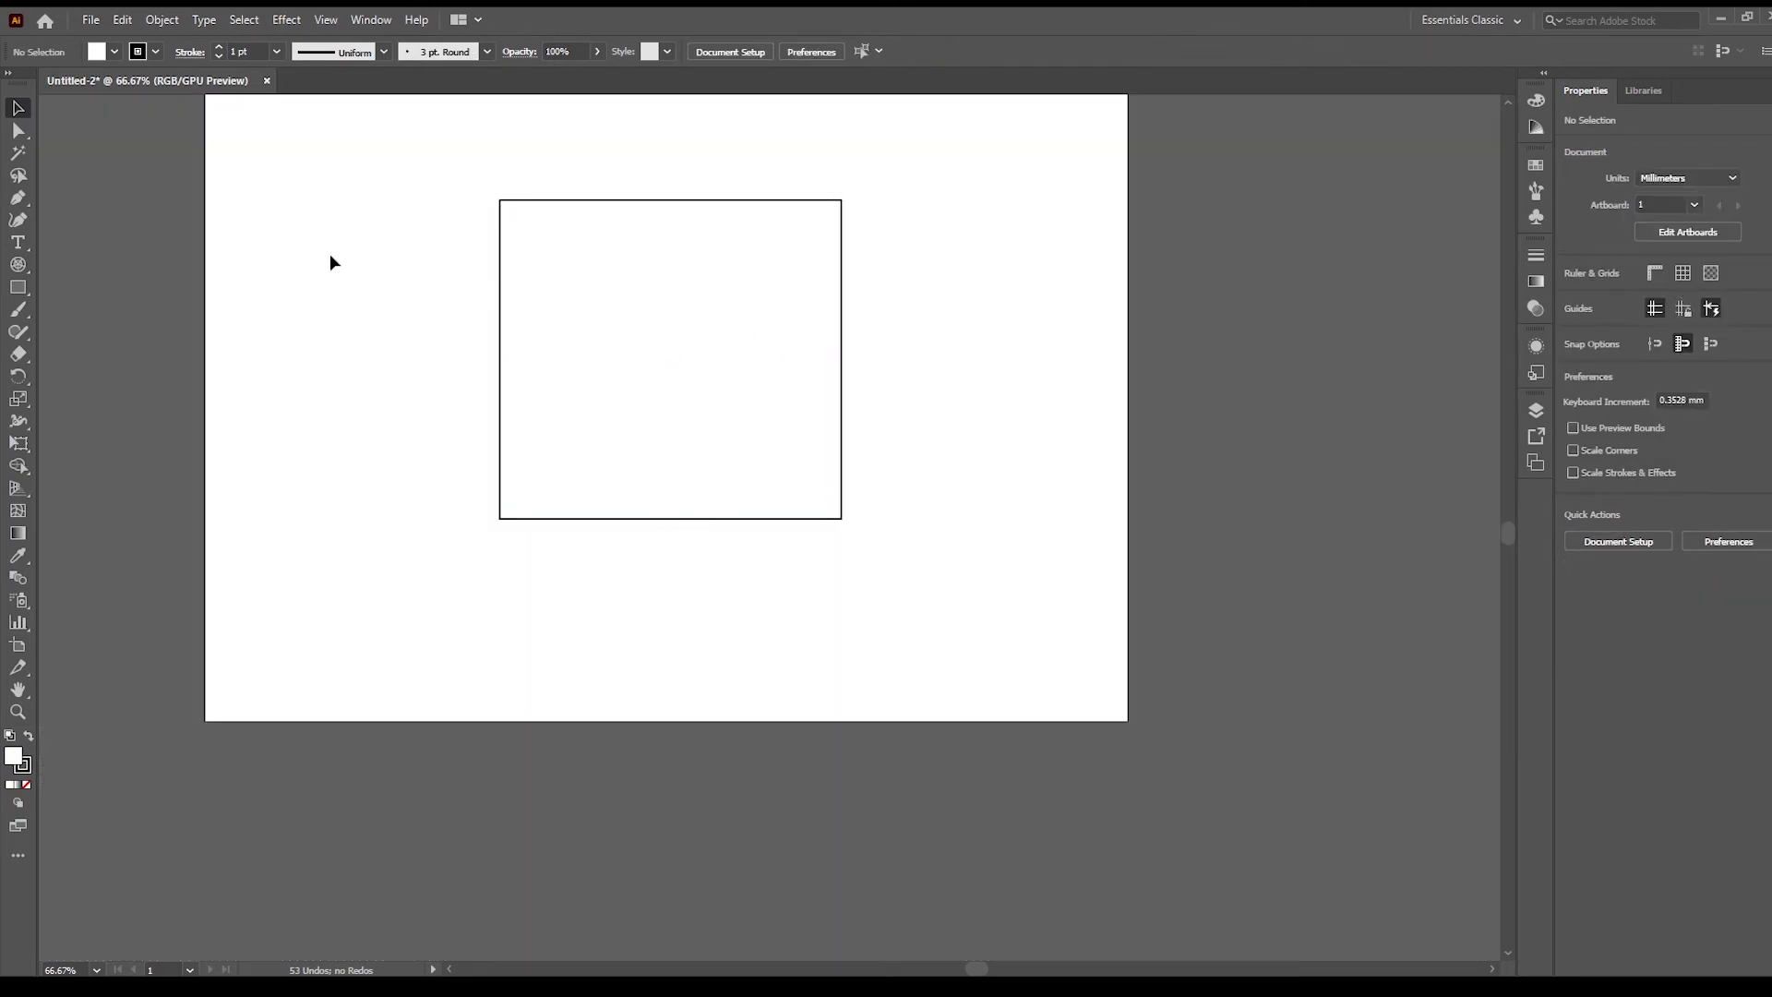
pyautogui.click(325, 16)
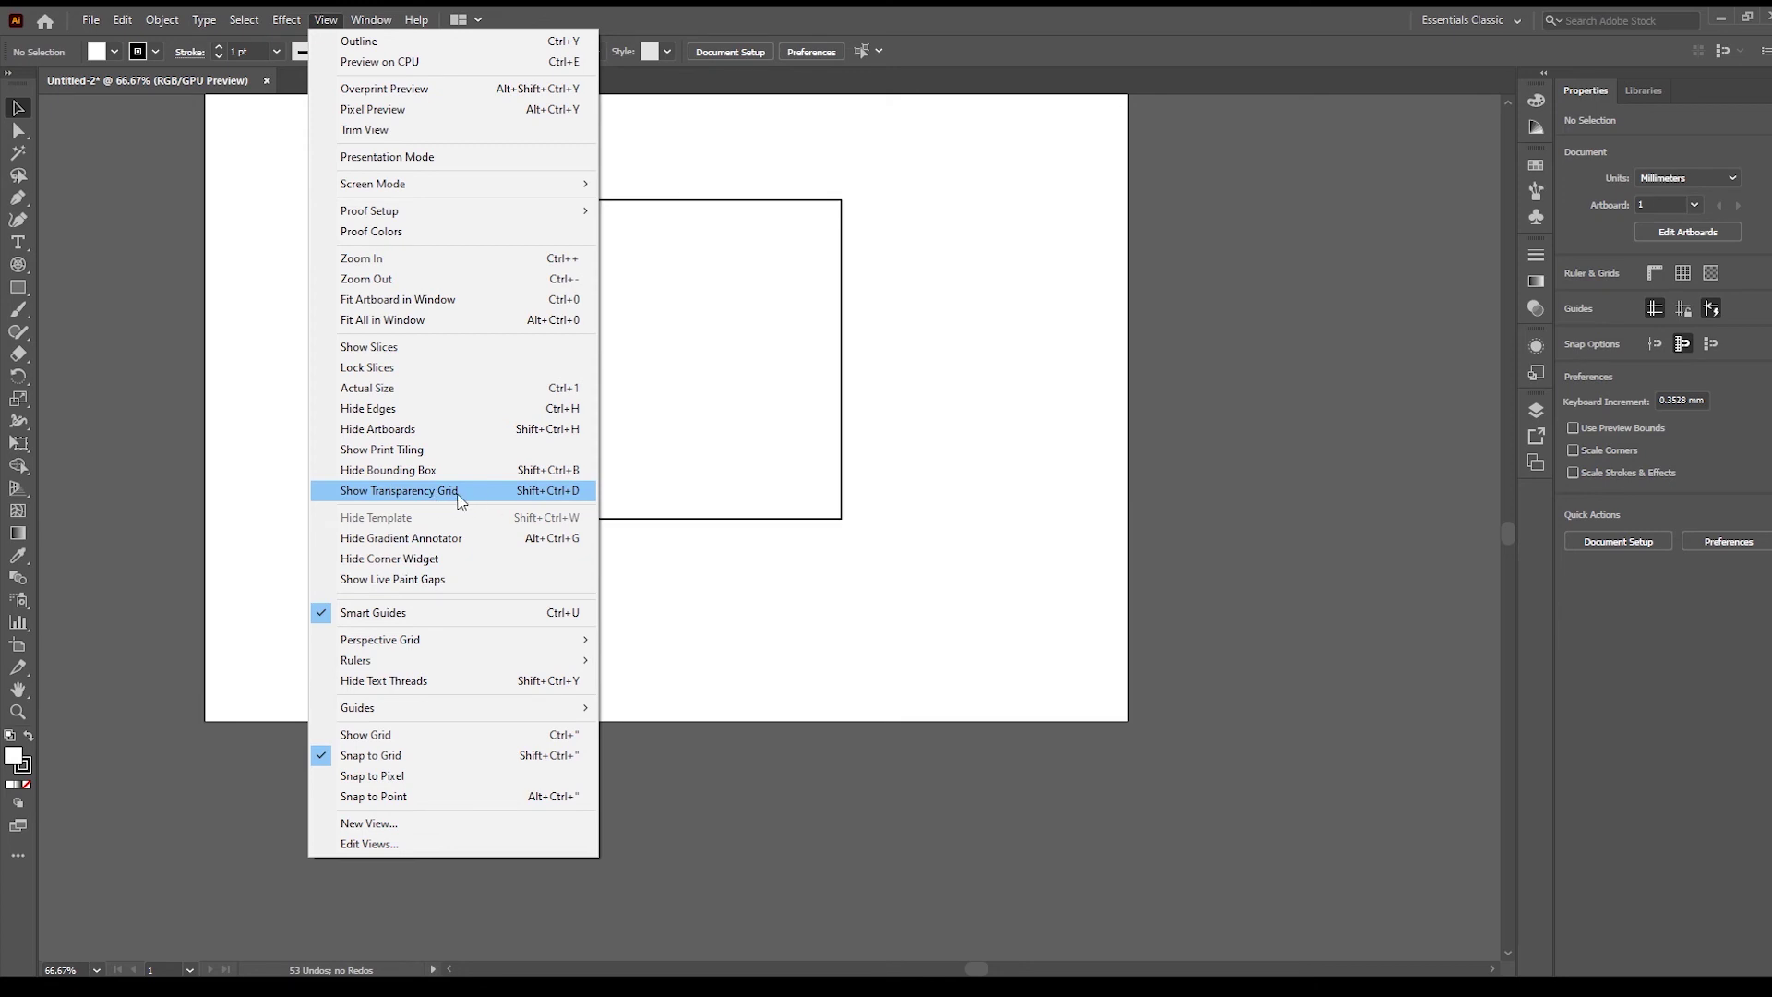
pyautogui.click(1044, 564)
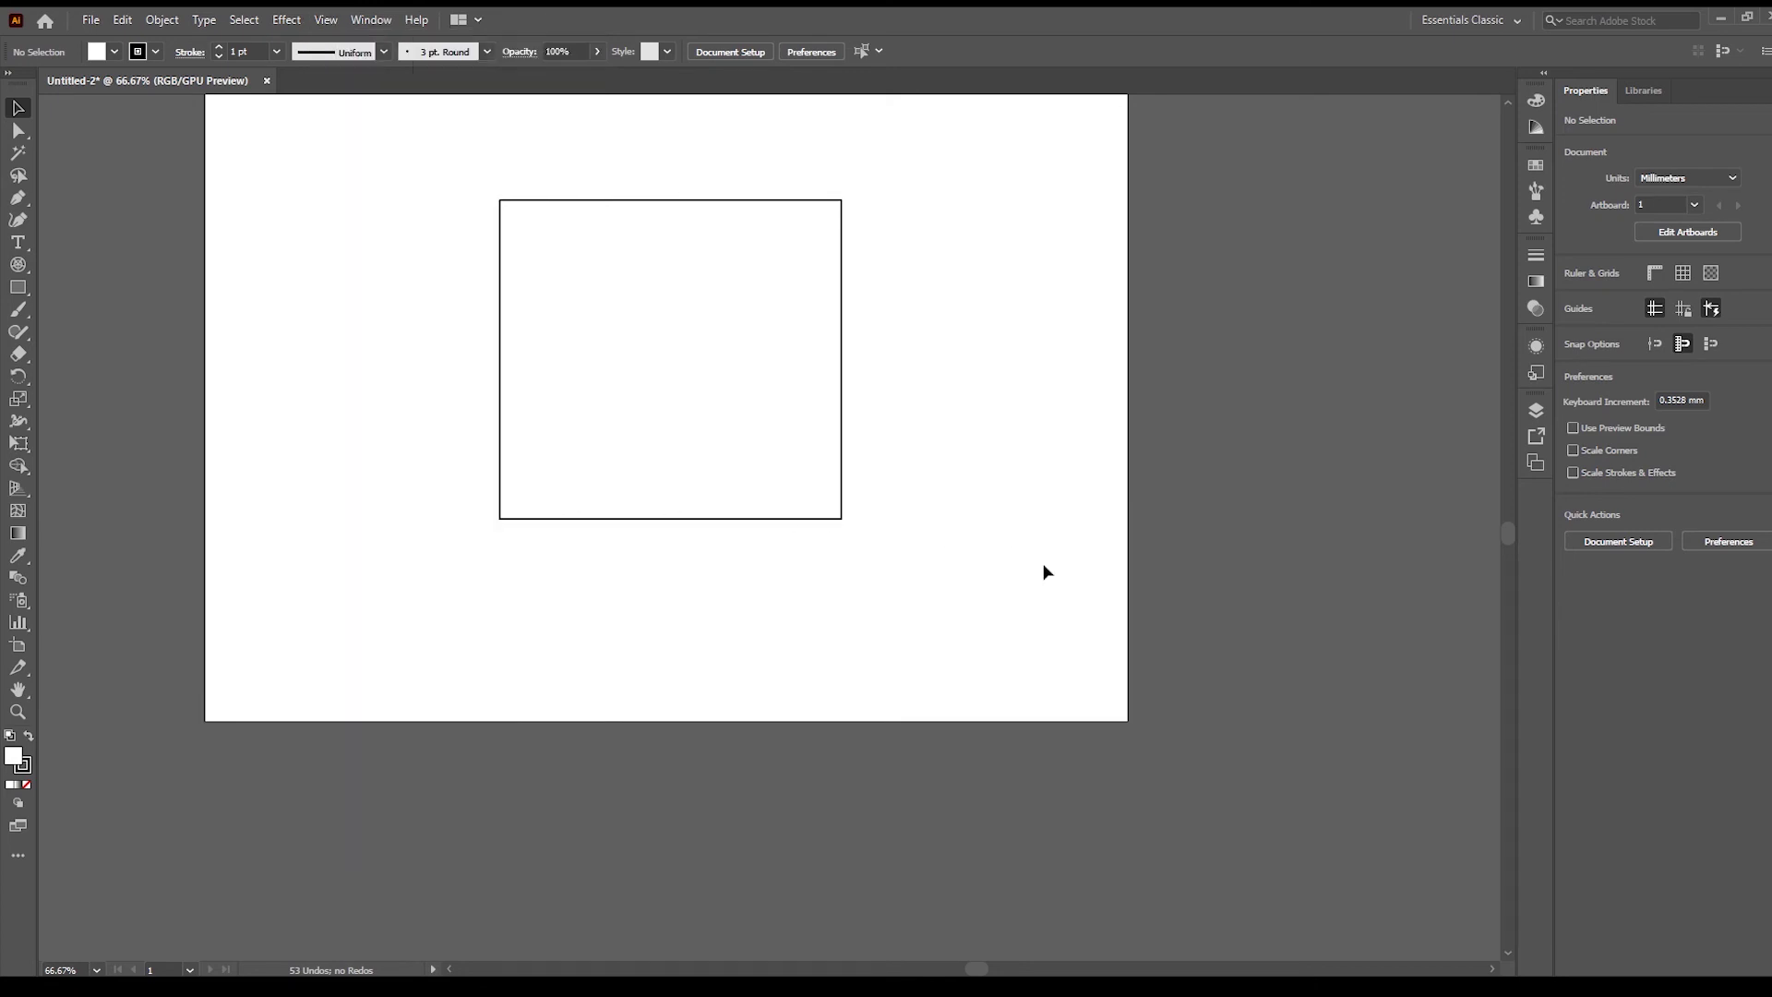
pyautogui.click(1710, 272)
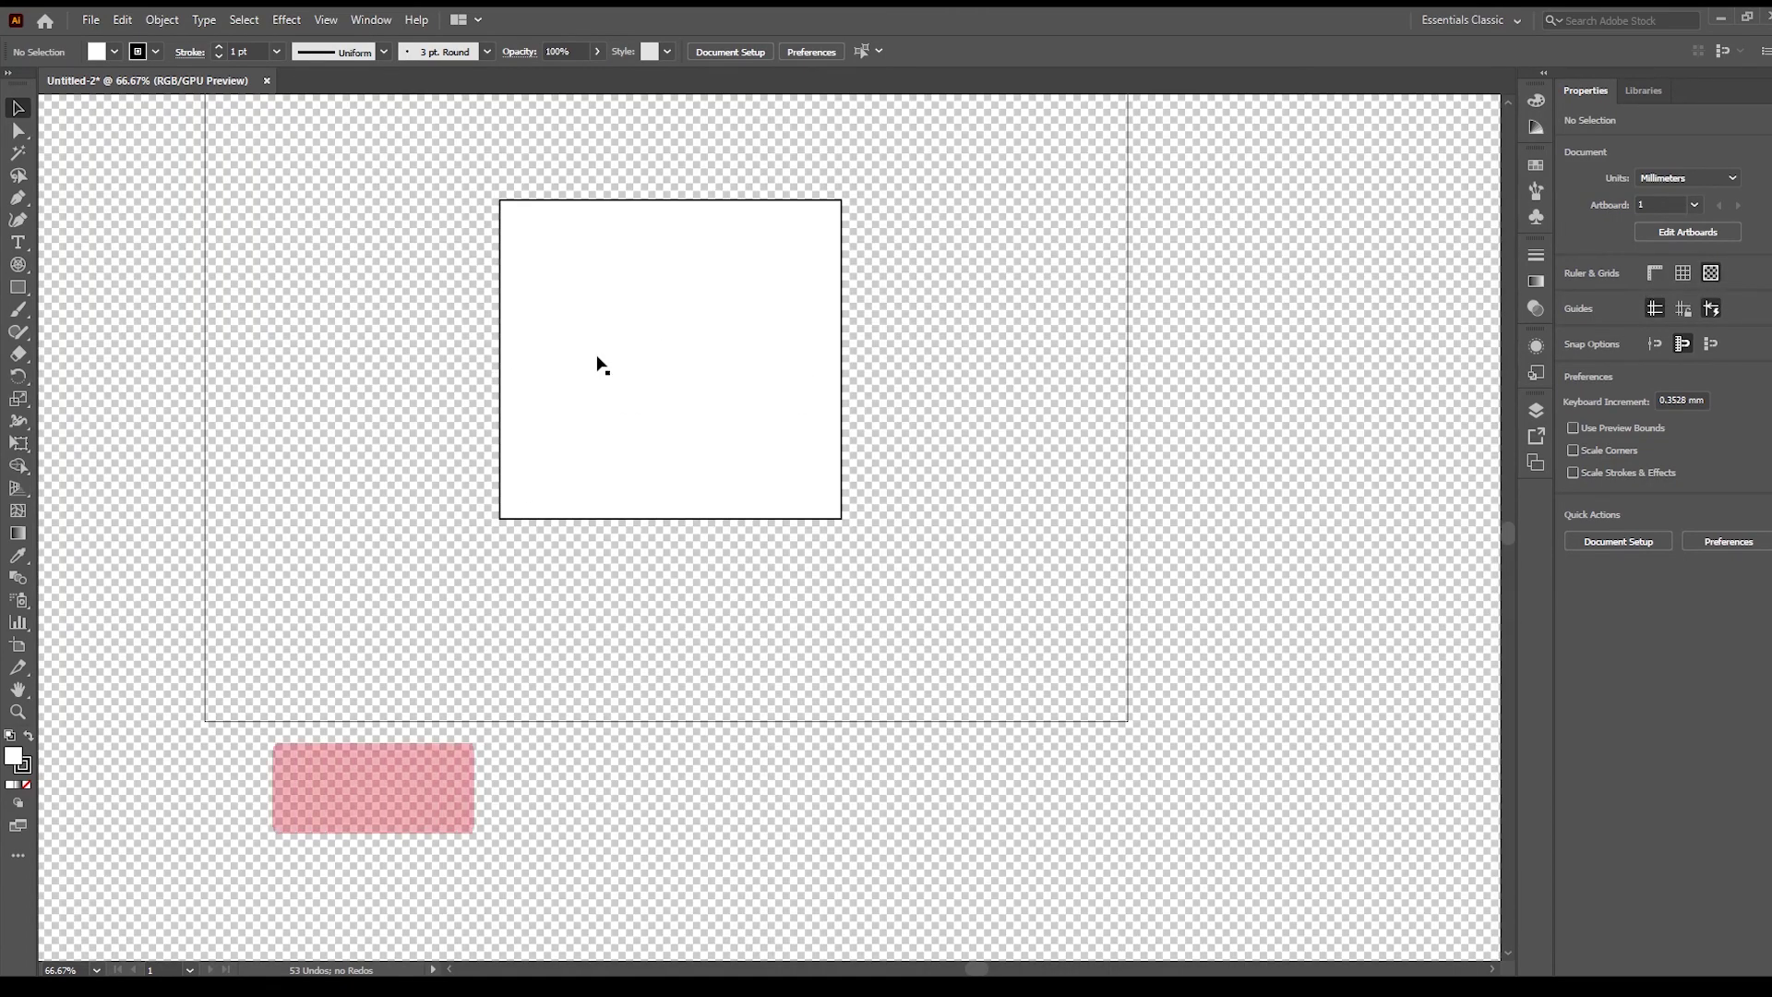
# - Move the white rectangle to the right over the transparency grid and back toward the artboard's middle
pyautogui.scroll(-1, 670, 356)
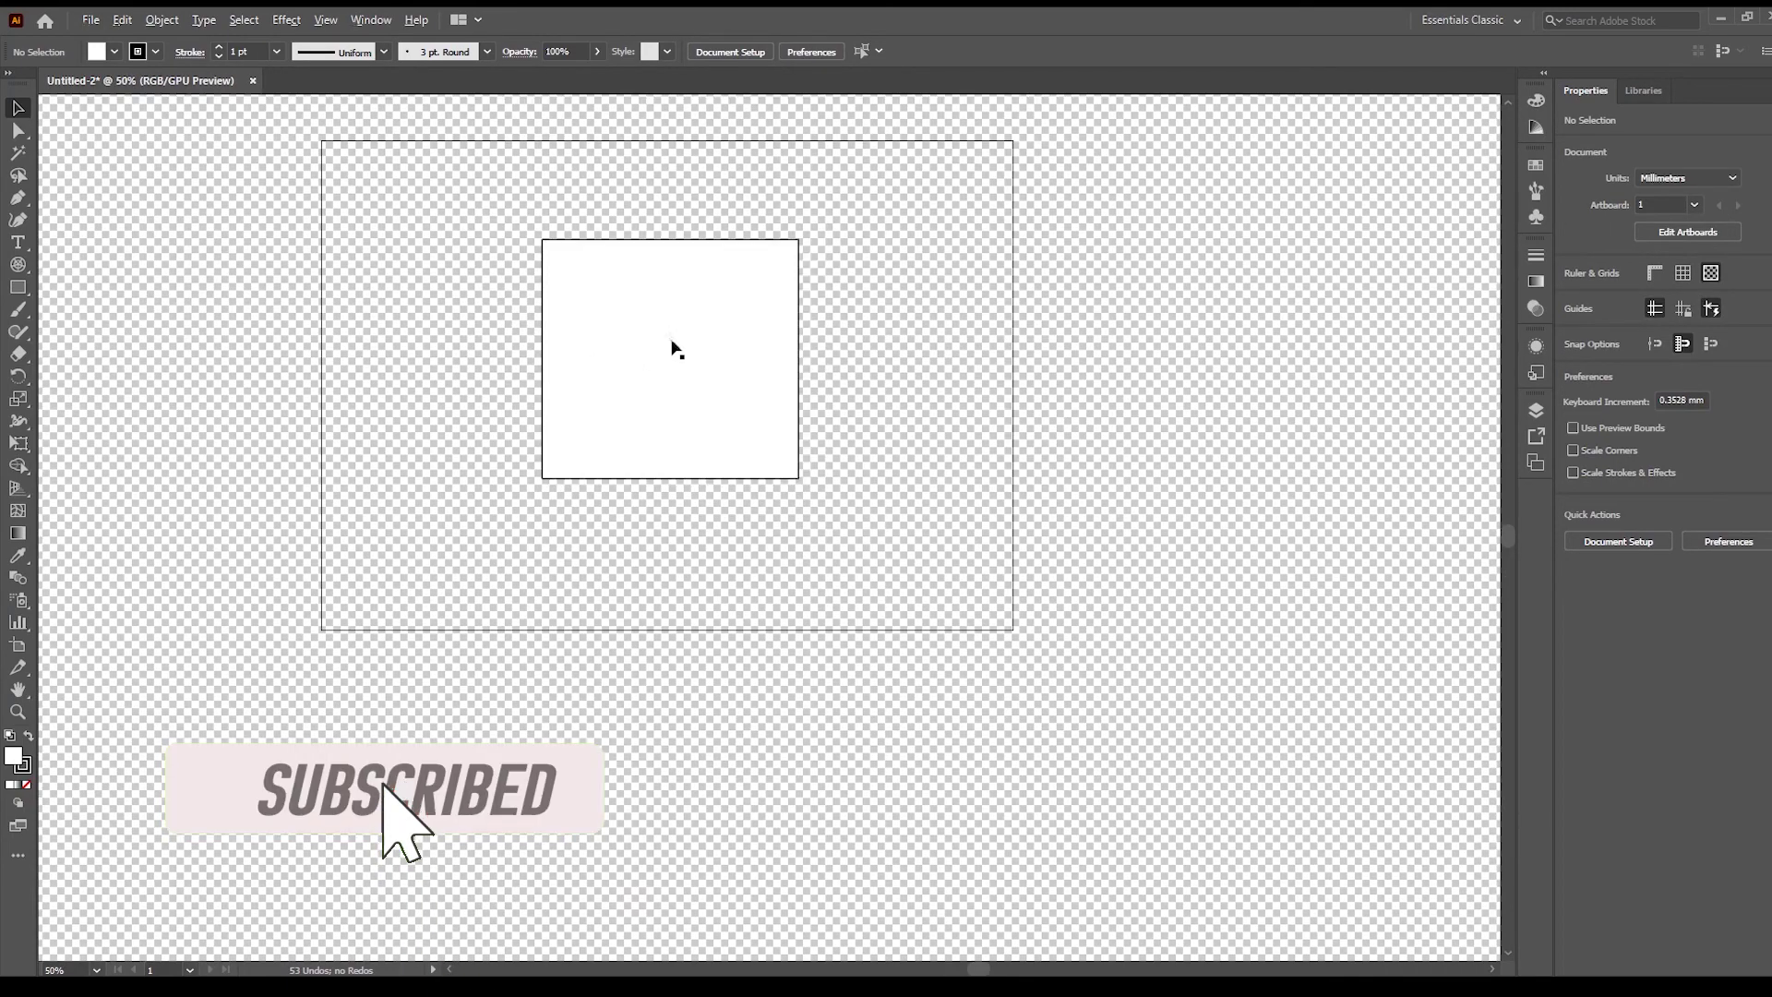
pyautogui.moveTo(607, 338); pyautogui.dragTo(771, 341)
pyautogui.click(1224, 370)
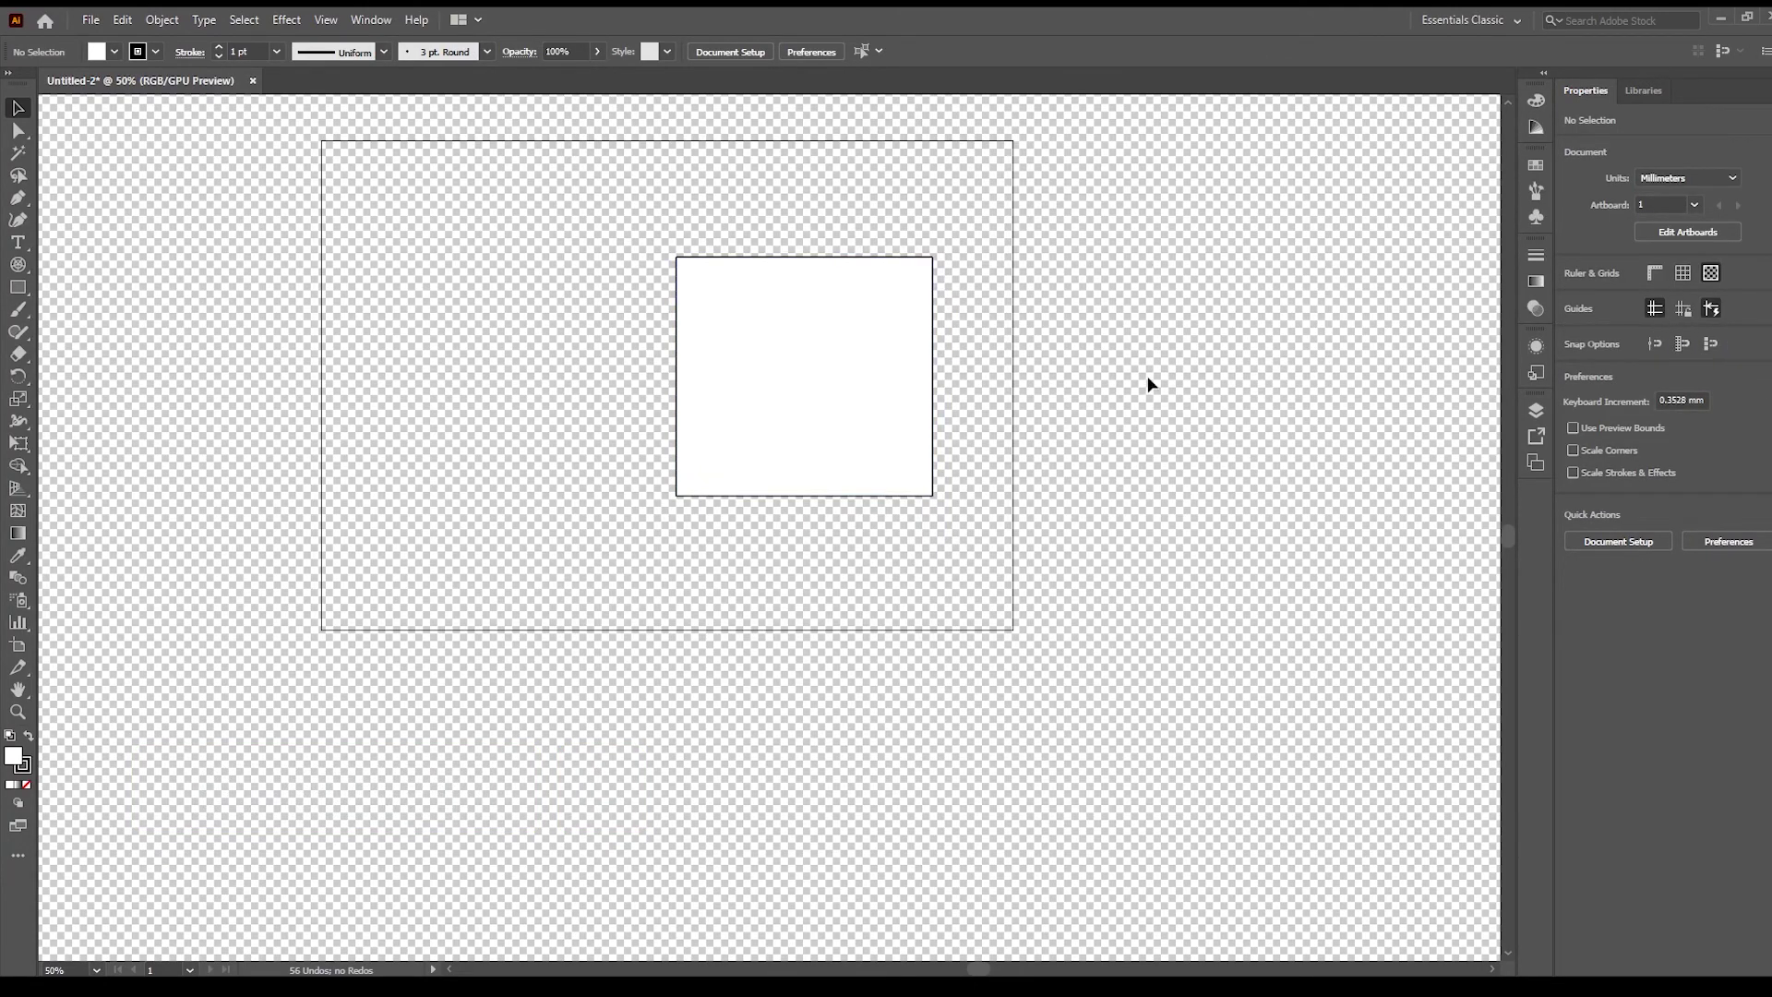
pyautogui.moveTo(778, 317); pyautogui.dragTo(651, 326)
pyautogui.click(1336, 367)
pyautogui.hotkey('ctrl', '-')
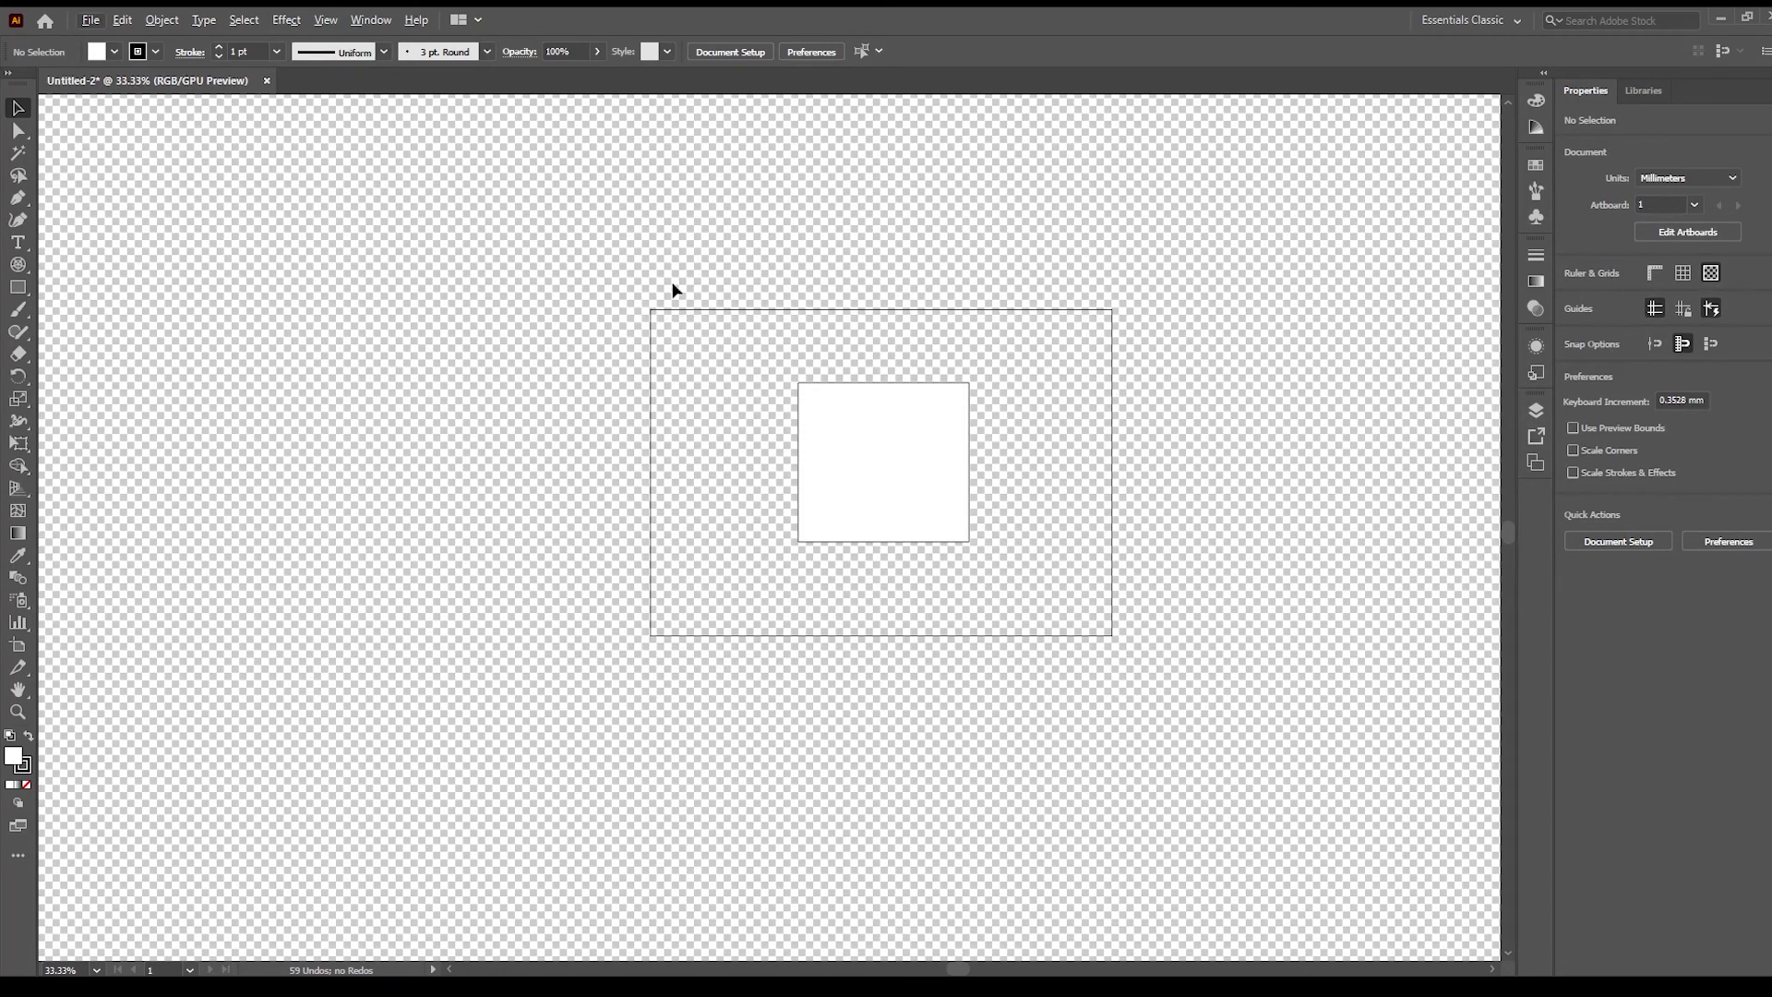
pyautogui.click(90, 19)
pyautogui.moveTo(248, 368)
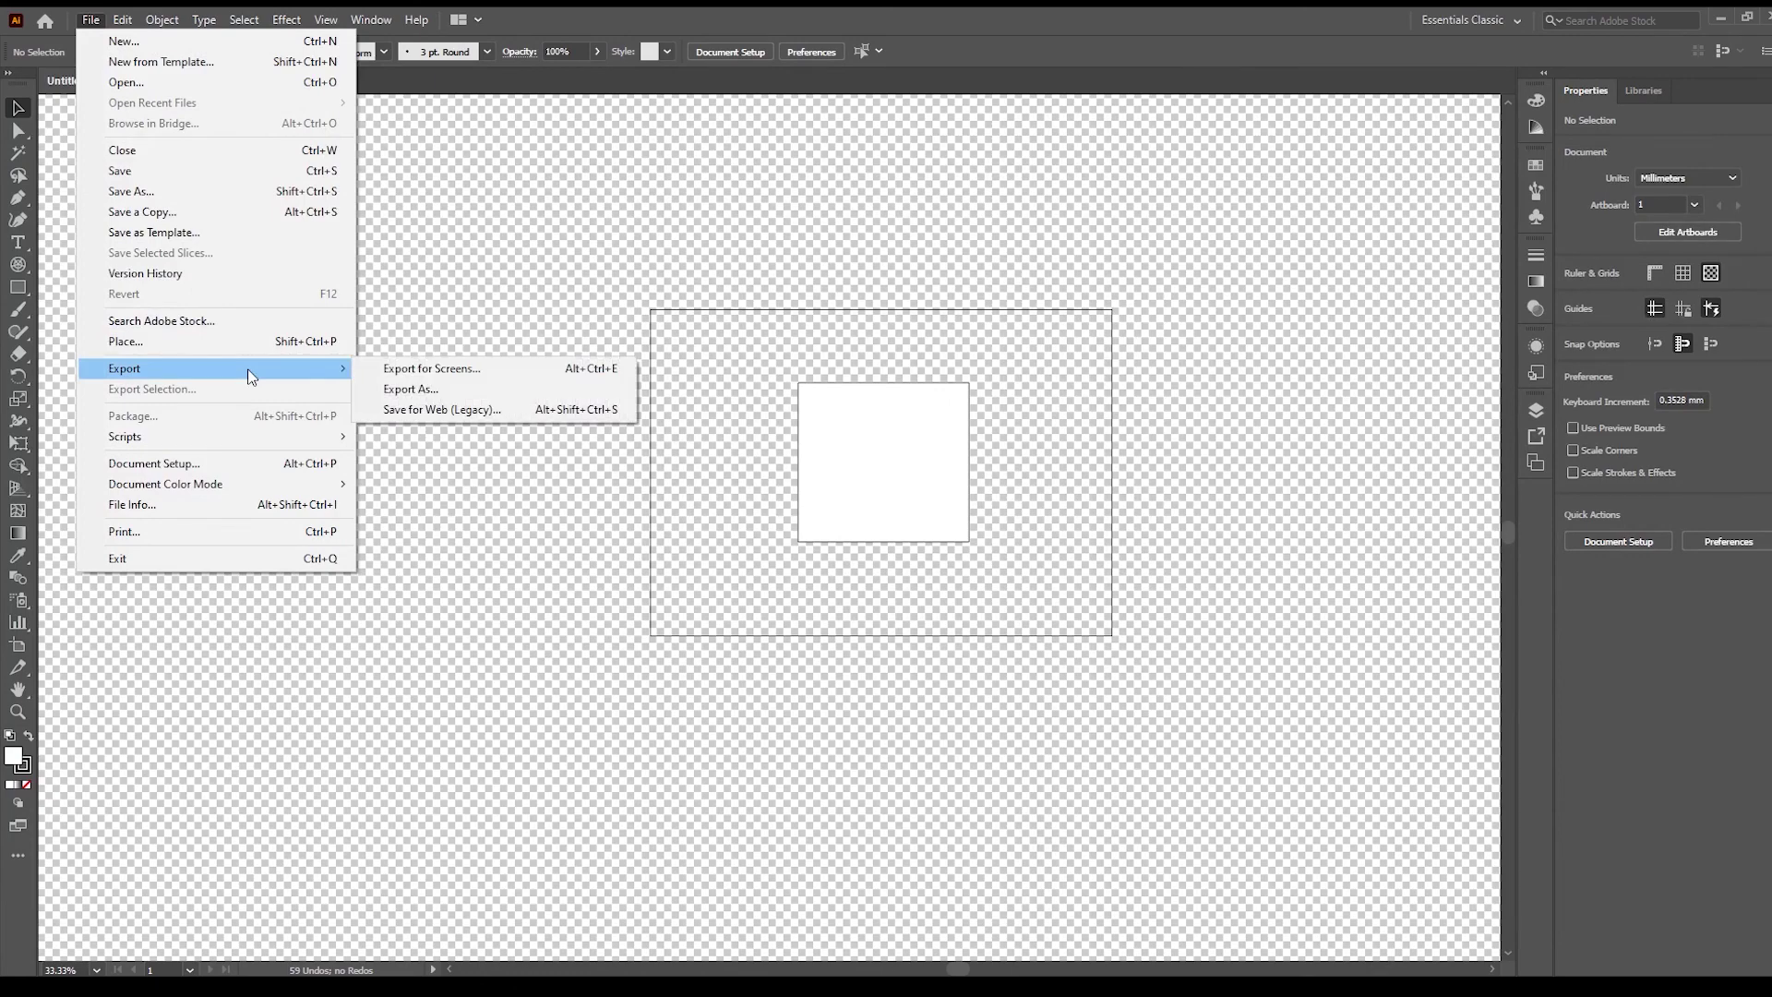
pyautogui.click(776, 589)
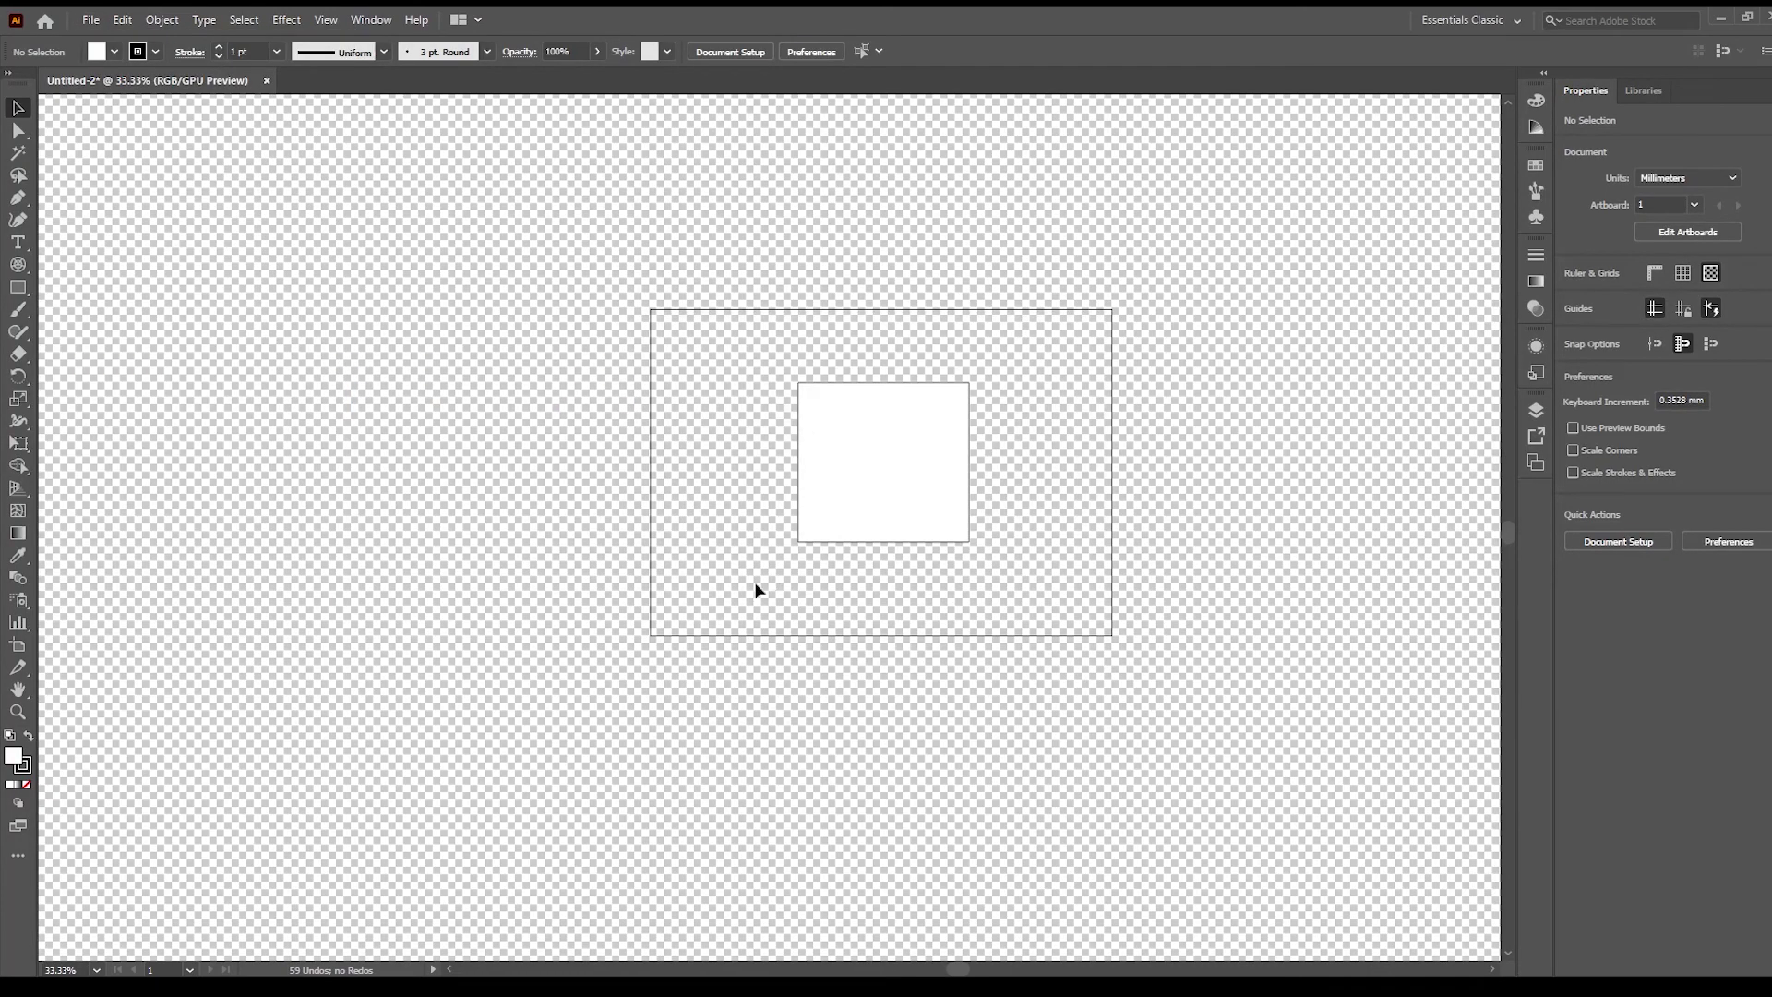
# - Move the white rectangle to the artboard's upper-left area, shift it across to the right half and deselect it
pyautogui.moveTo(806, 425); pyautogui.dragTo(678, 376)
pyautogui.moveTo(984, 459); pyautogui.dragTo(667, 449)
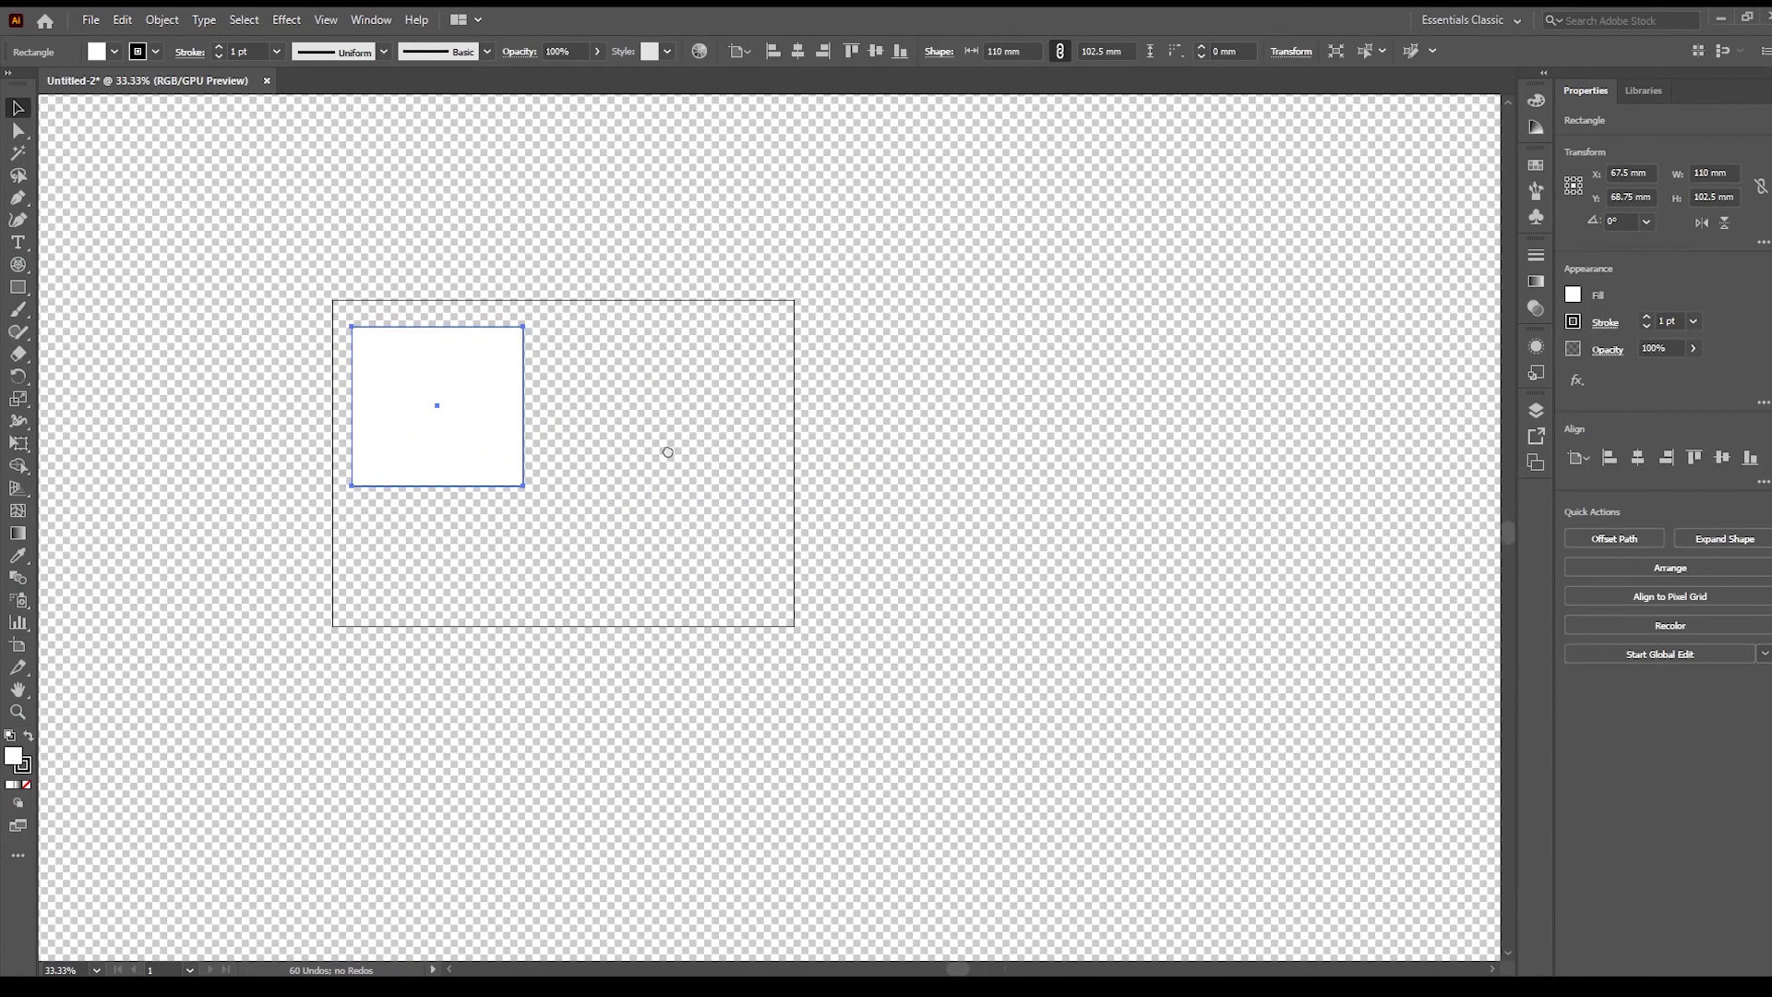
pyautogui.scroll(1, 573, 475)
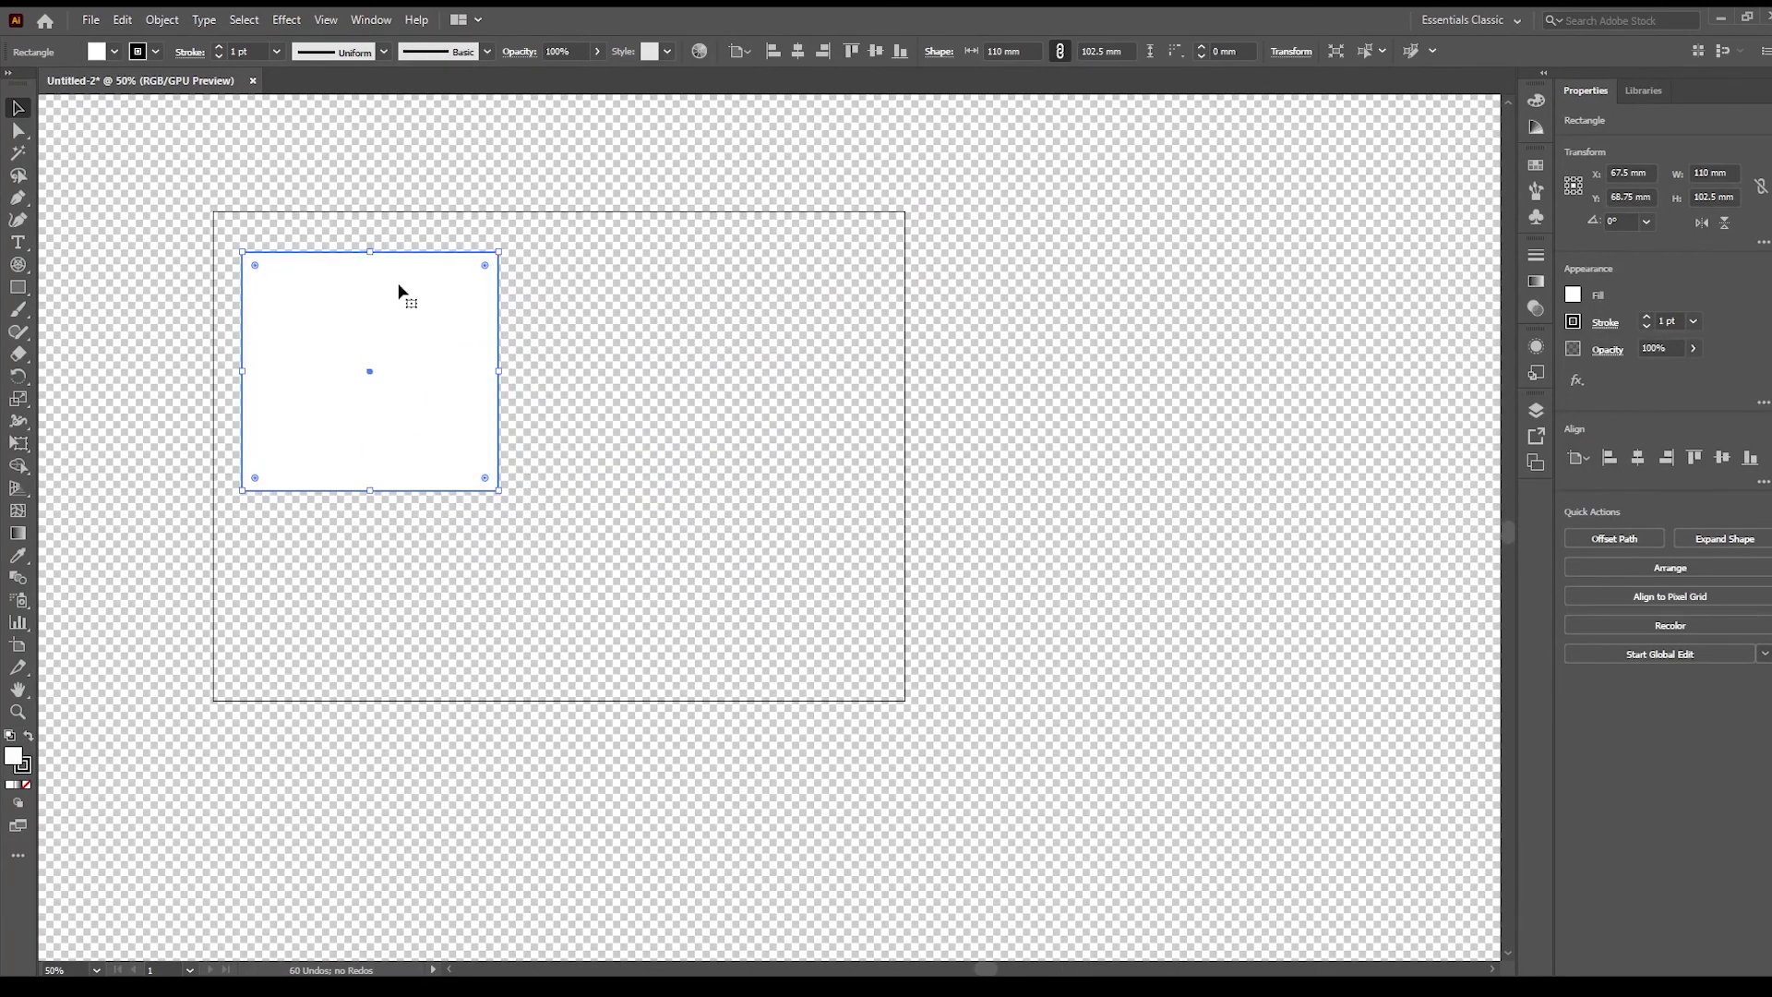
pyautogui.click(590, 348)
pyautogui.moveTo(406, 344); pyautogui.dragTo(751, 348)
pyautogui.click(702, 609)
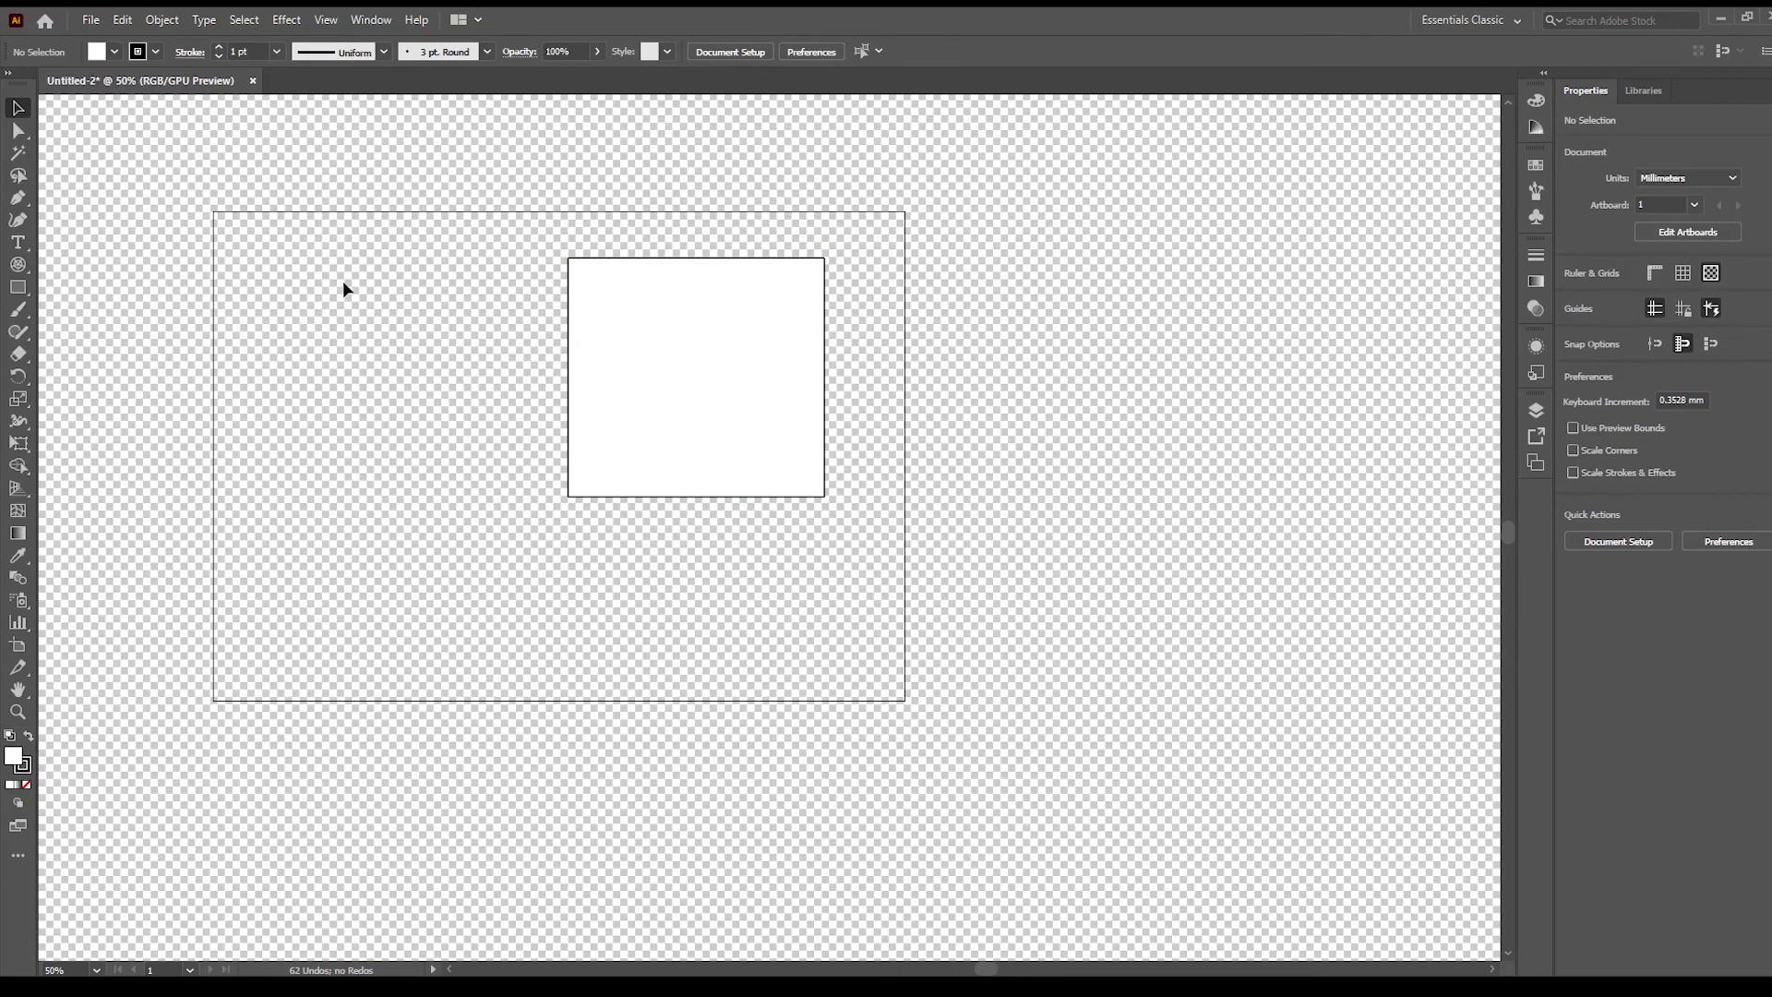
# - In the Document Setup transparency options, set the grid colors to Red
pyautogui.click(92, 19)
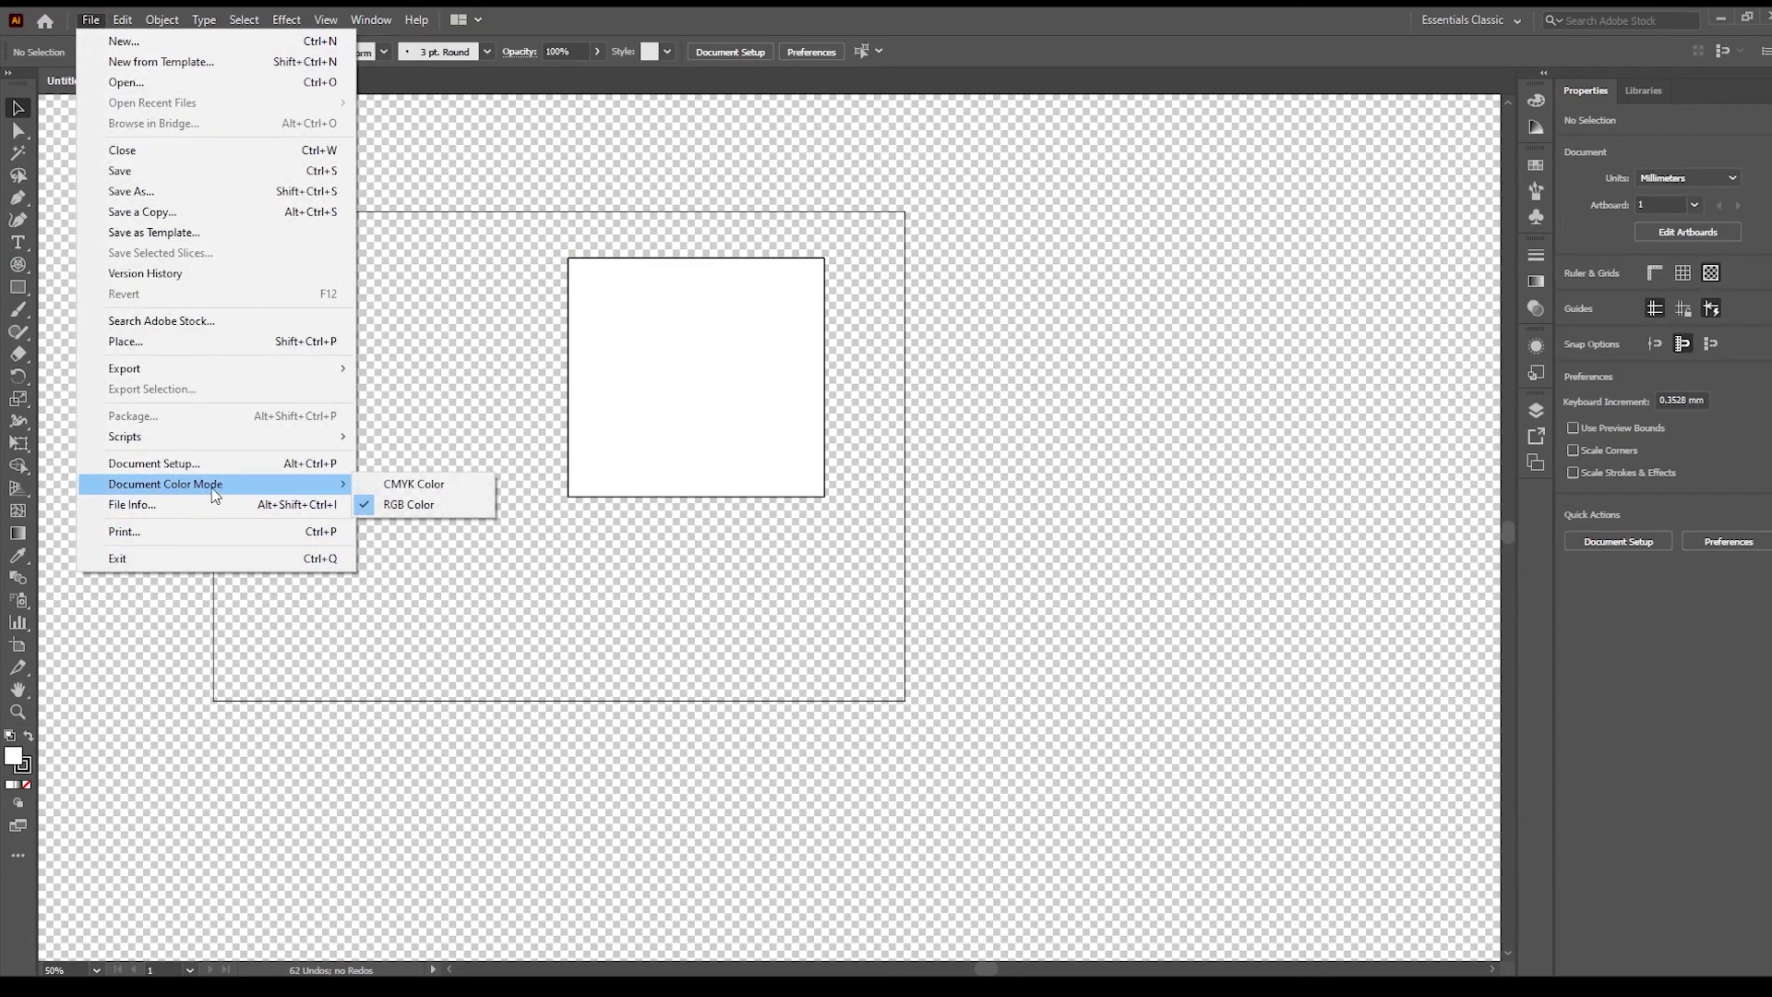
pyautogui.click(1189, 524)
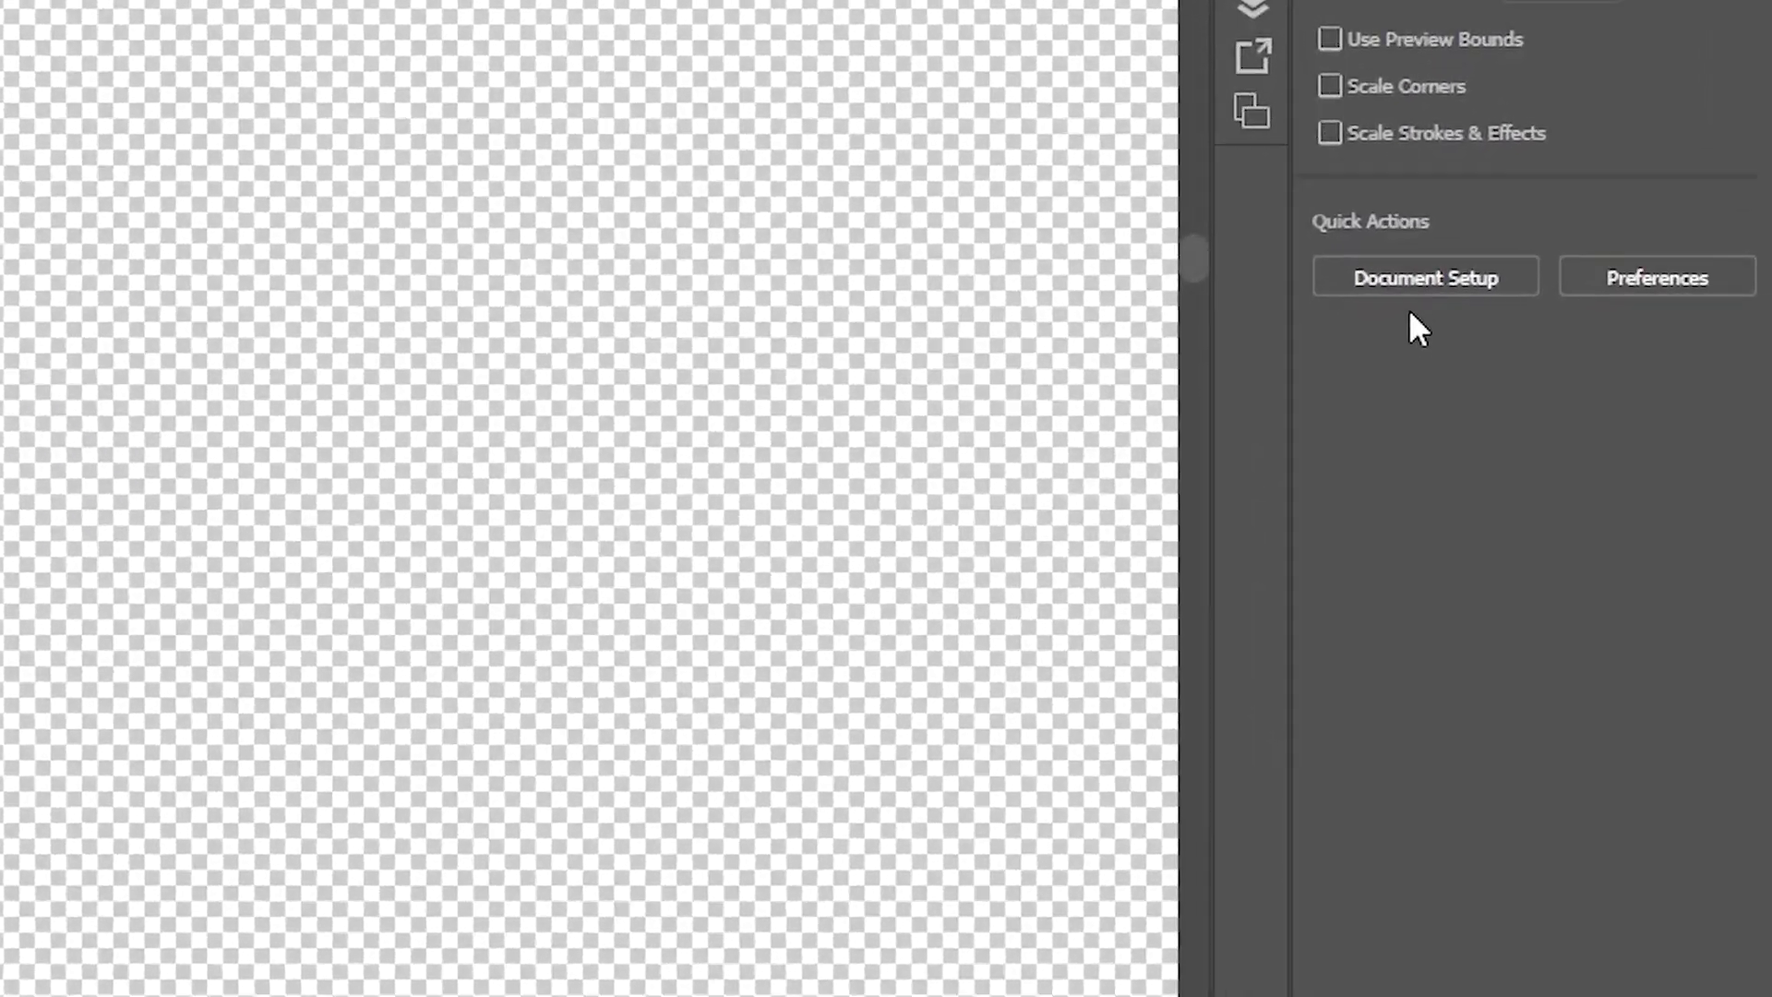
pyautogui.click(1412, 282)
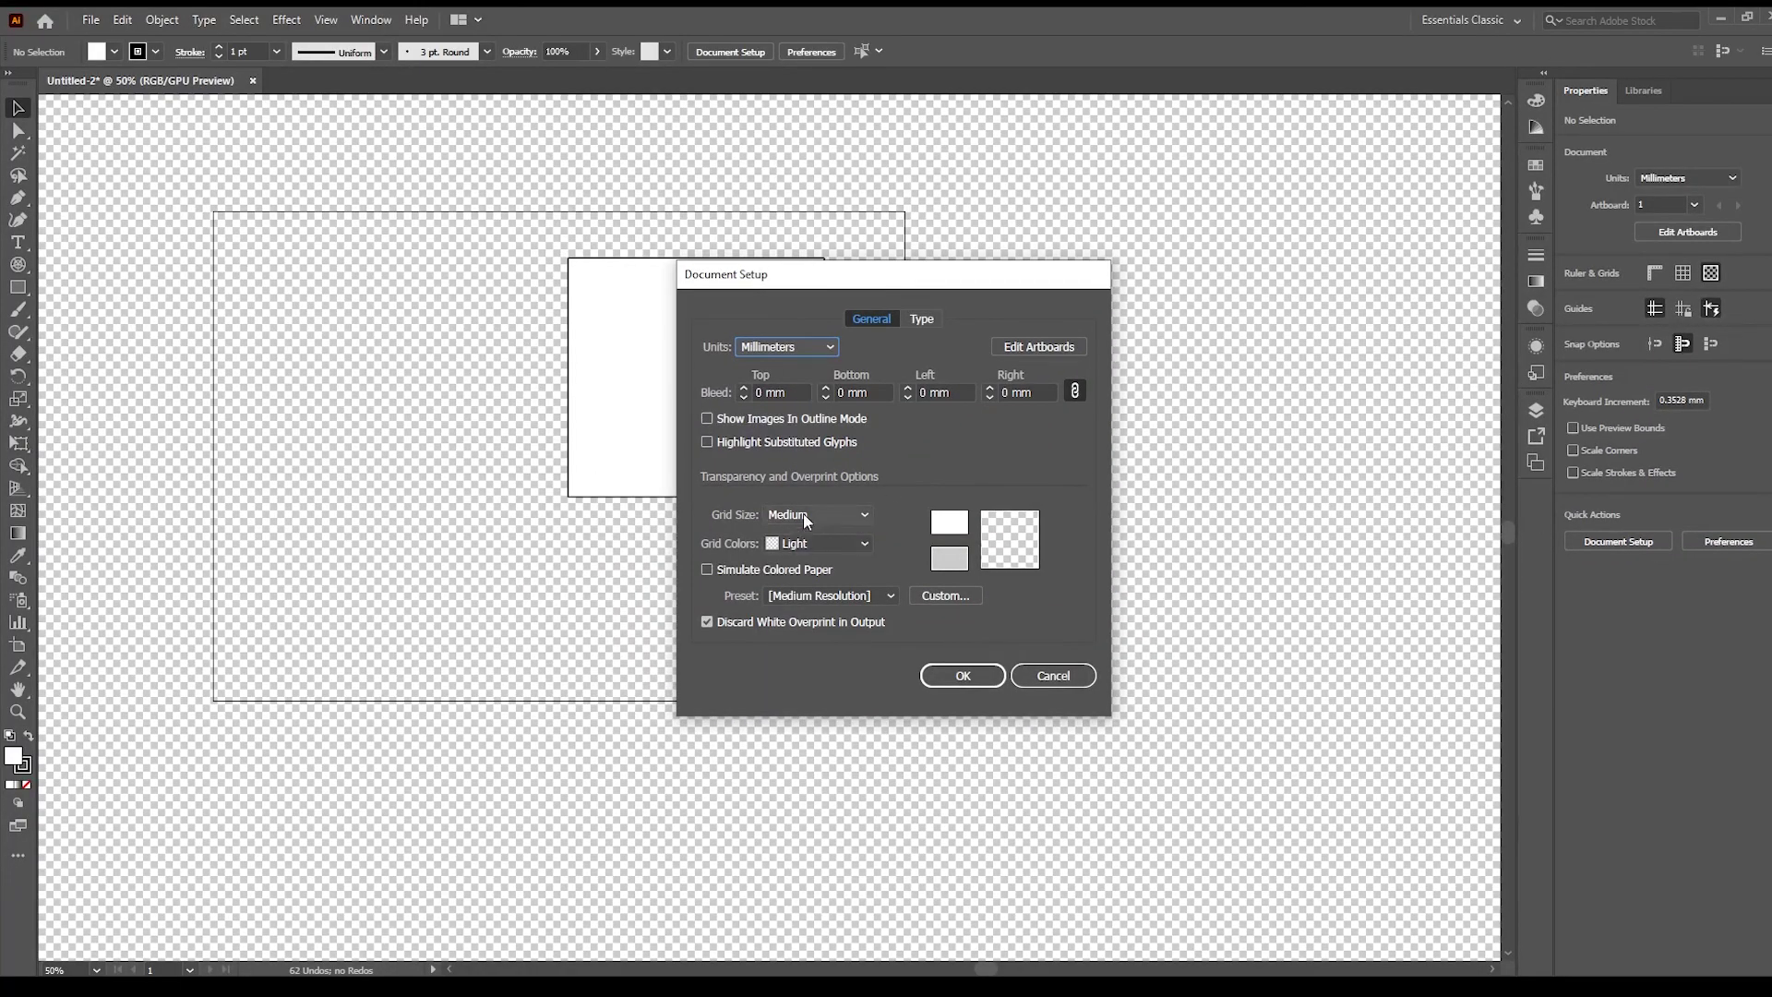
pyautogui.click(828, 543)
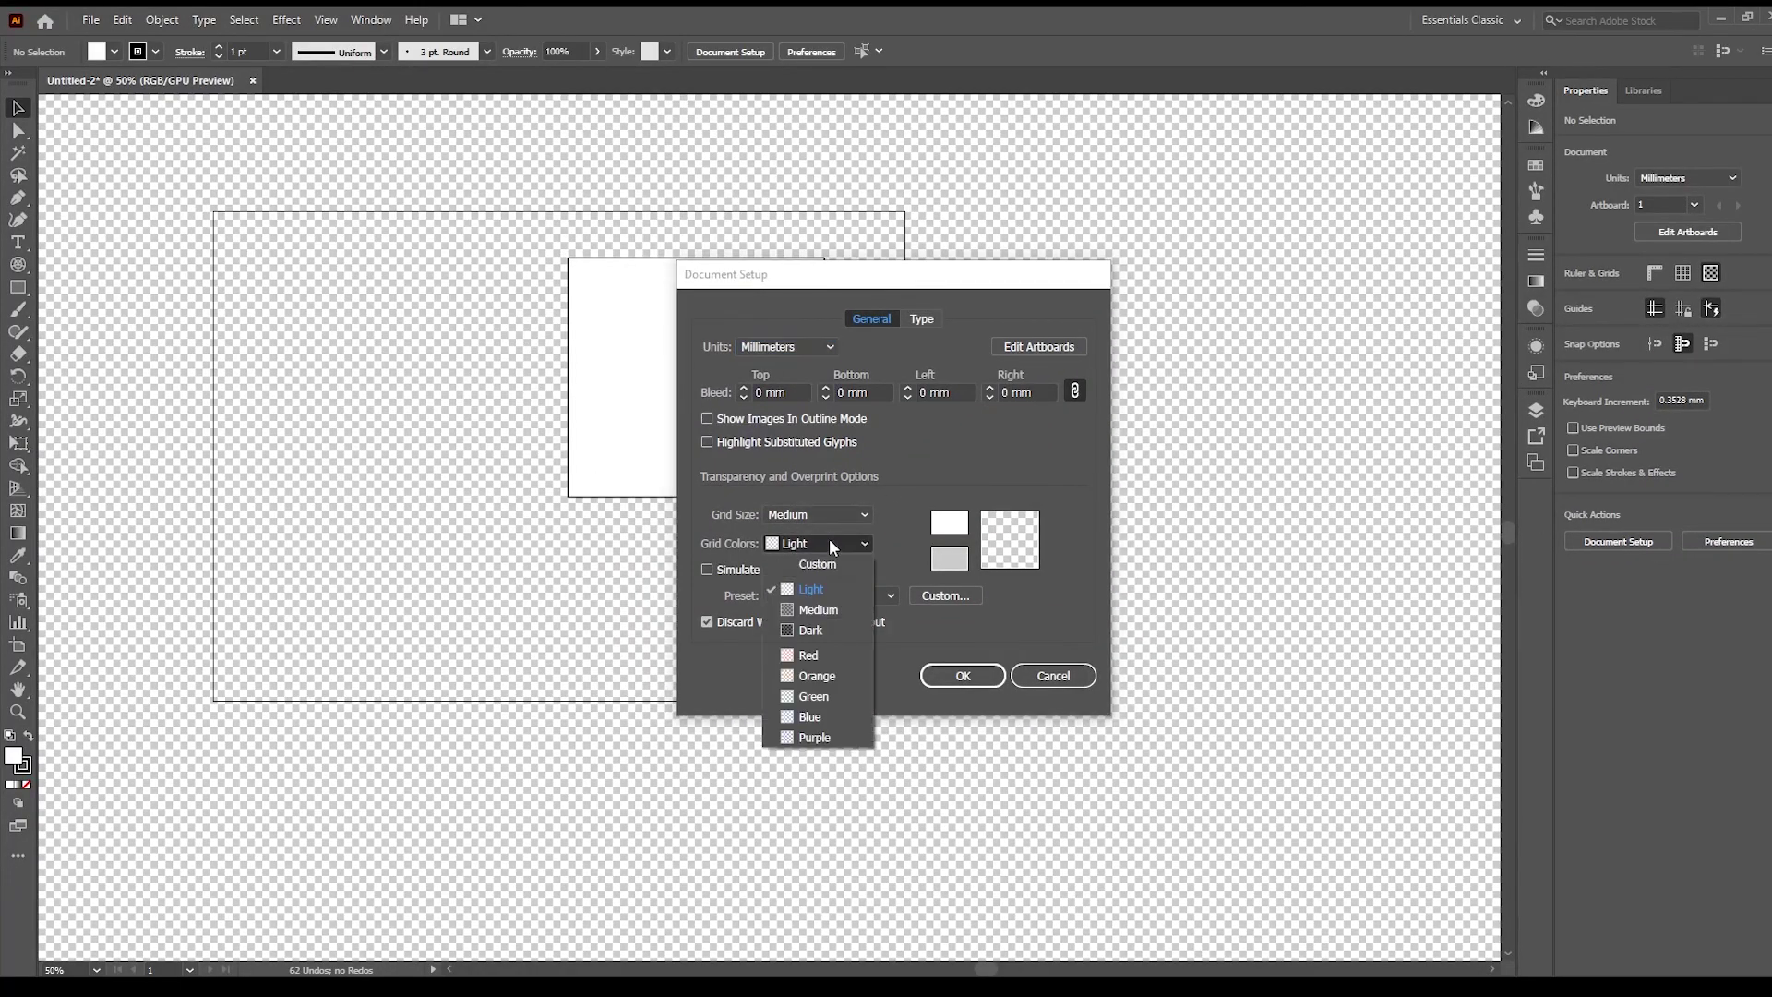
pyautogui.click(831, 657)
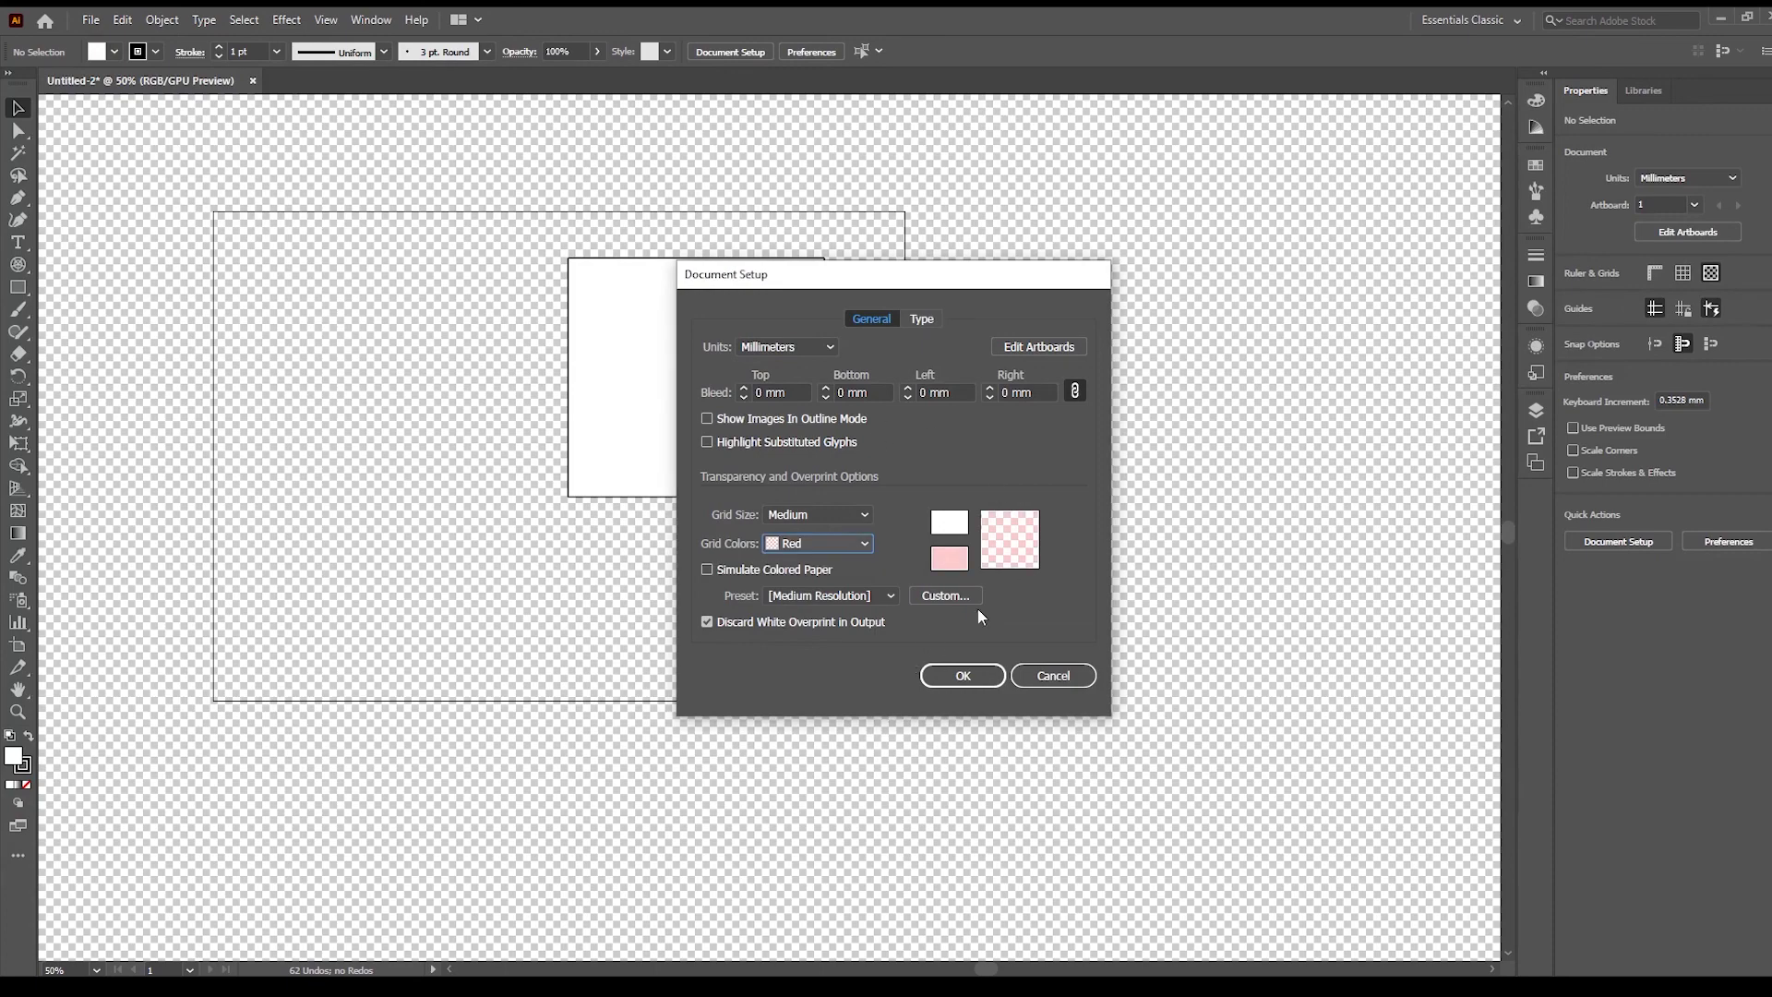